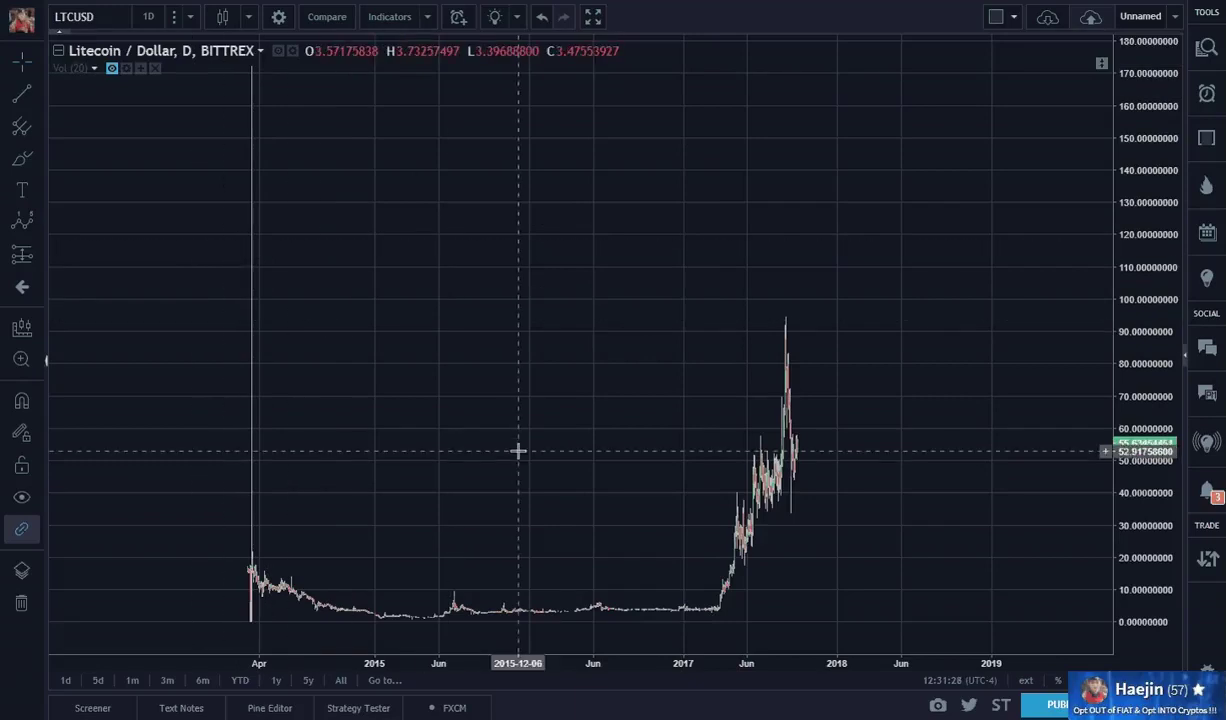
Examine the full Litecoin/Dollar daily price history from the 2014 start through the 2017 rally and the empty space ahead
drag(575, 438, 435, 438)
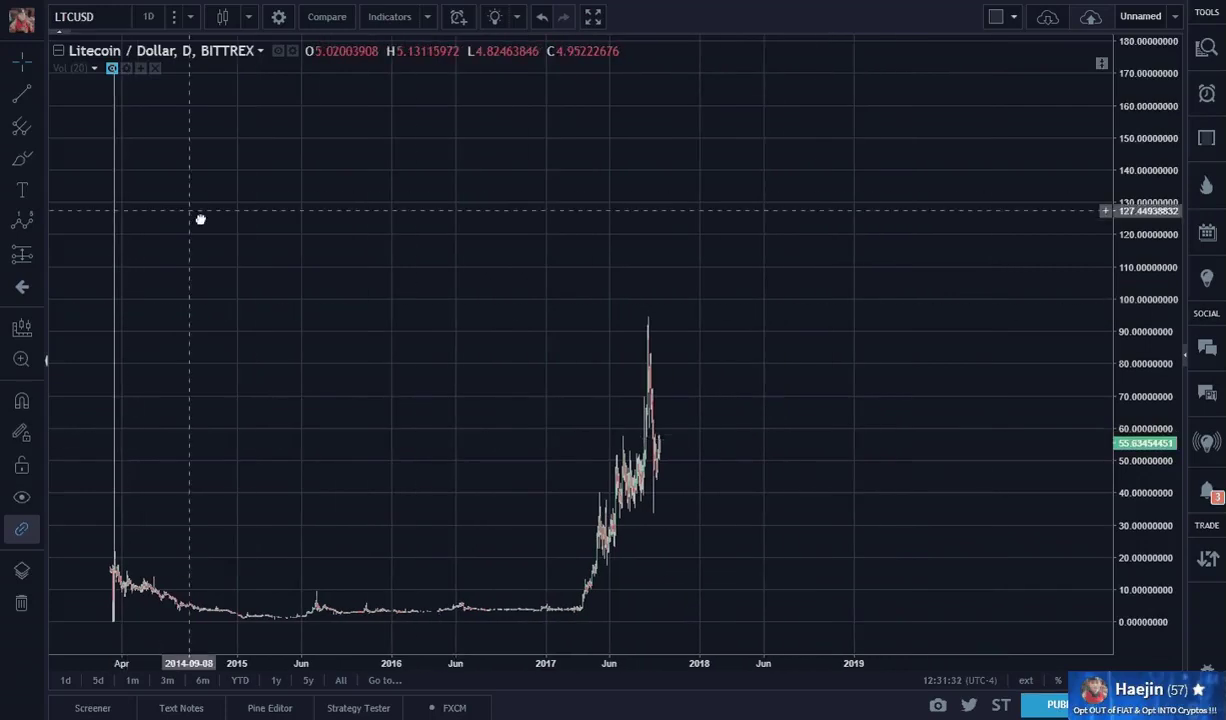
drag(200, 219, 239, 233)
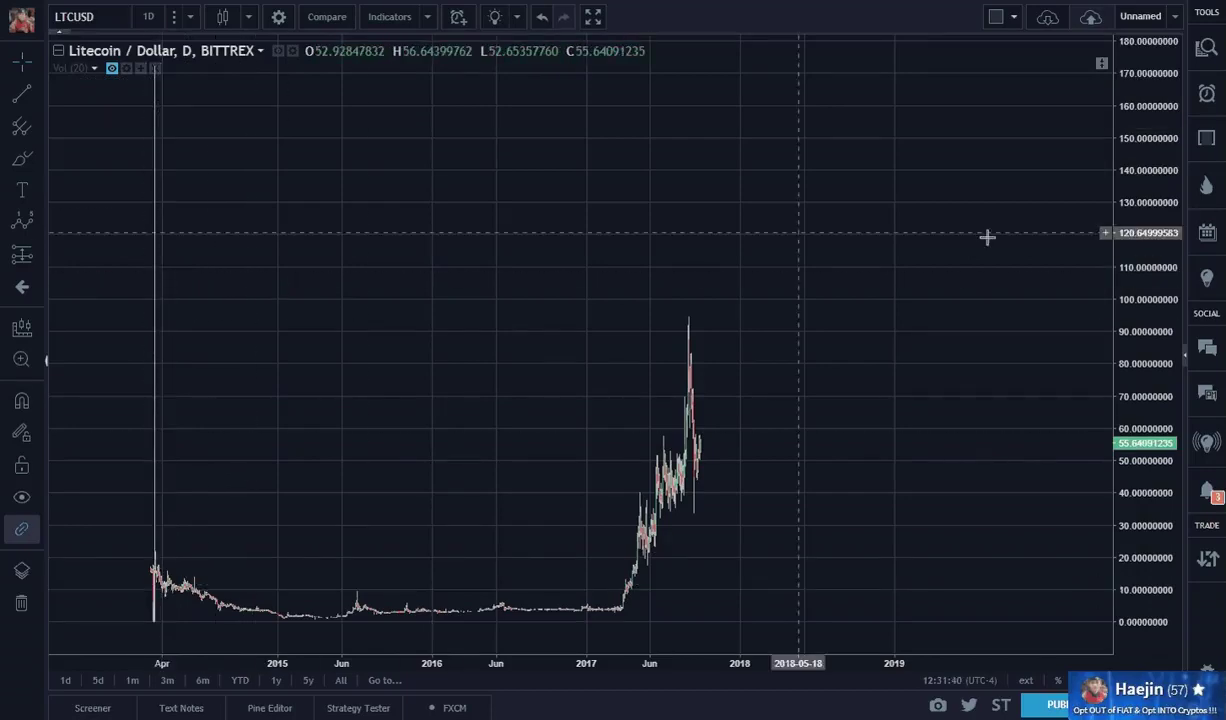
drag(1143, 212, 1136, 330)
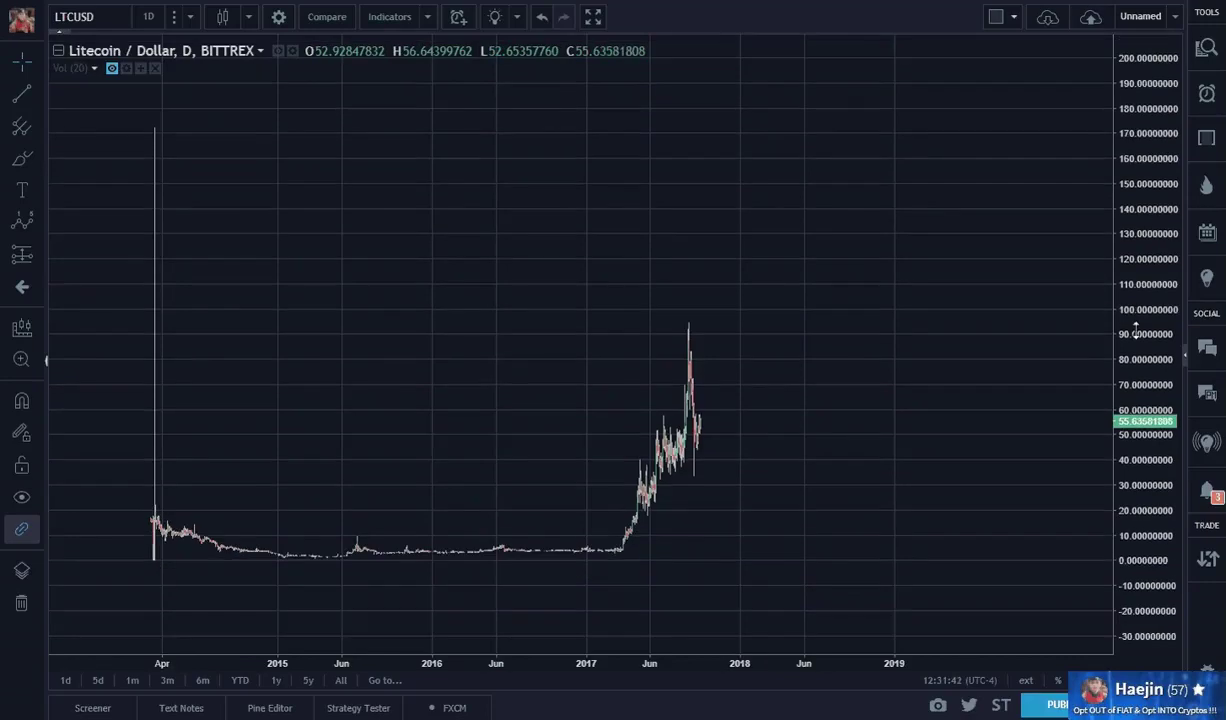
double_click(1136, 330)
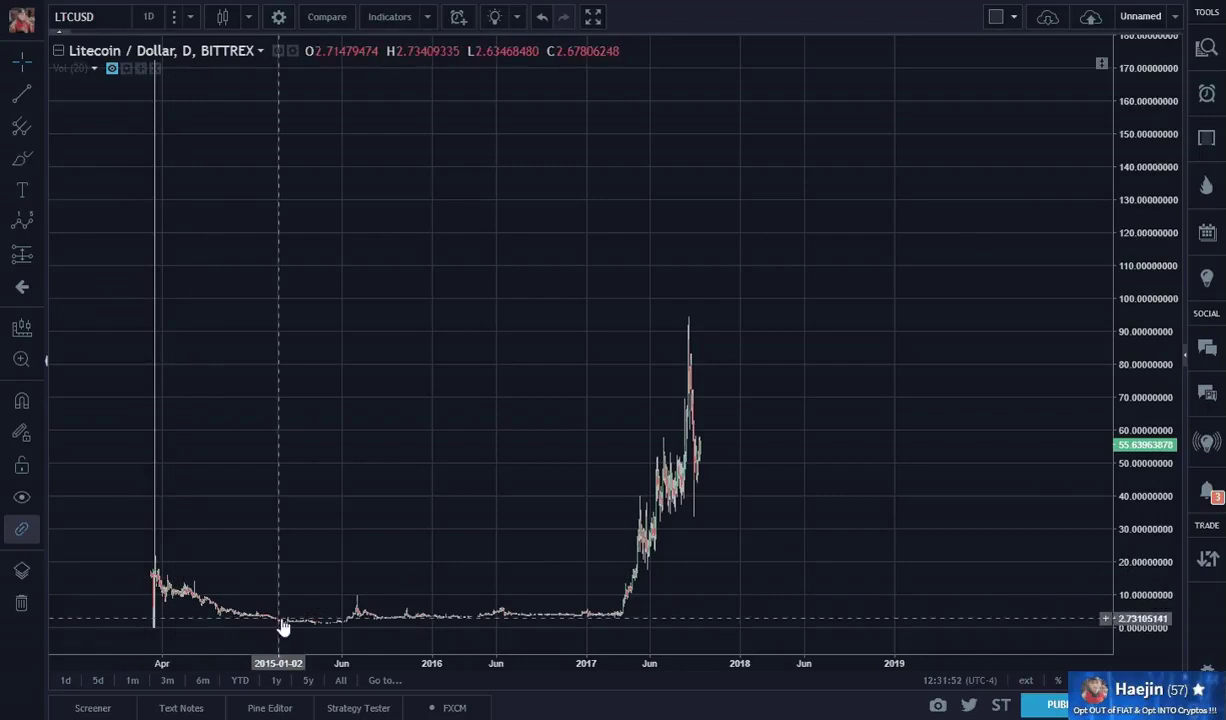
mouse_move(592, 632)
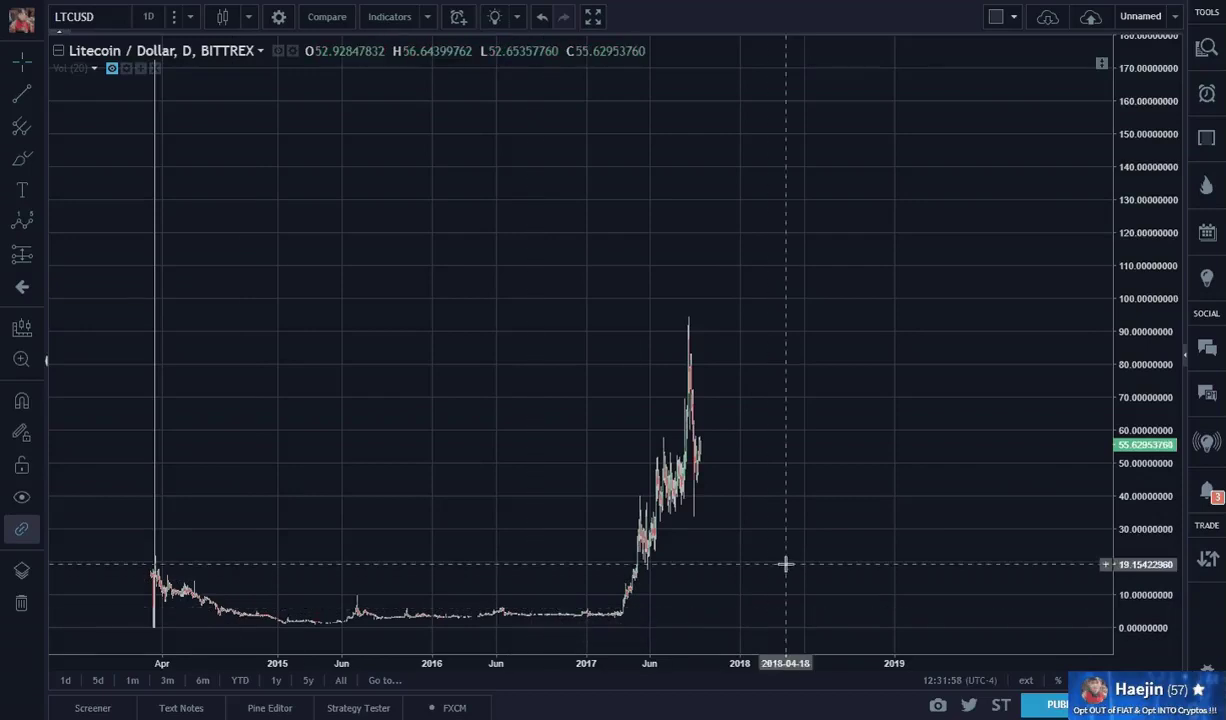
drag(785, 564, 739, 564)
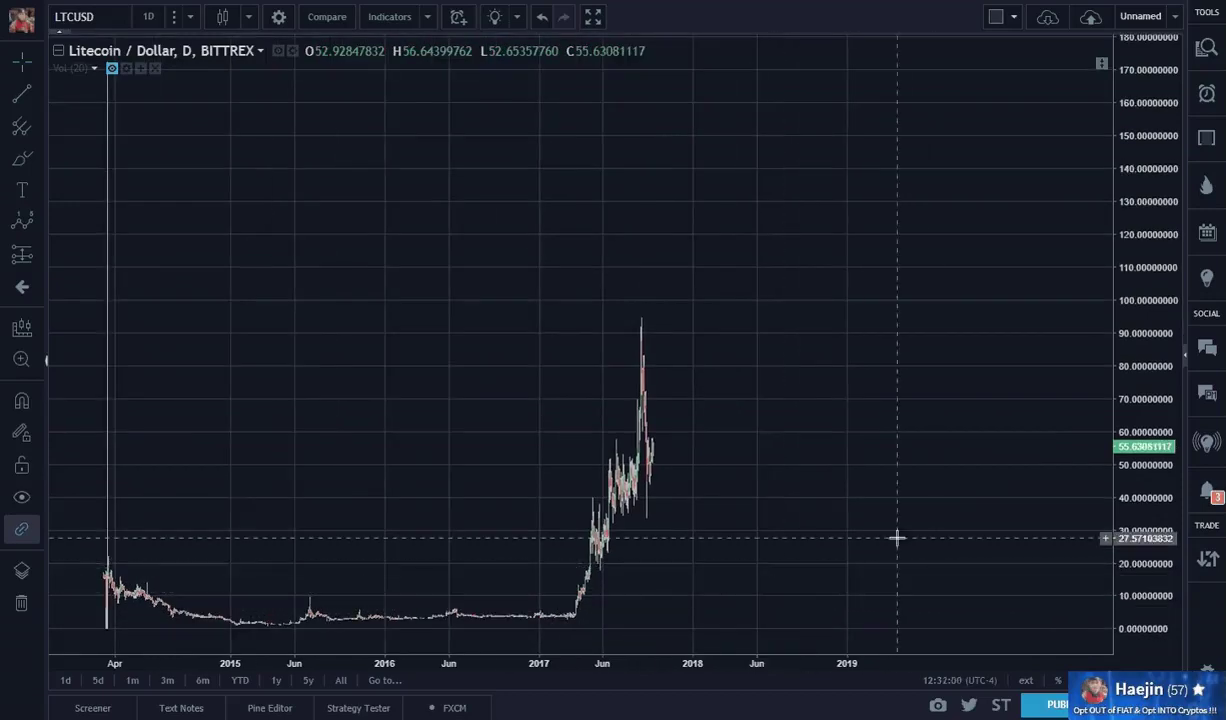
click(1093, 682)
click(1093, 682)
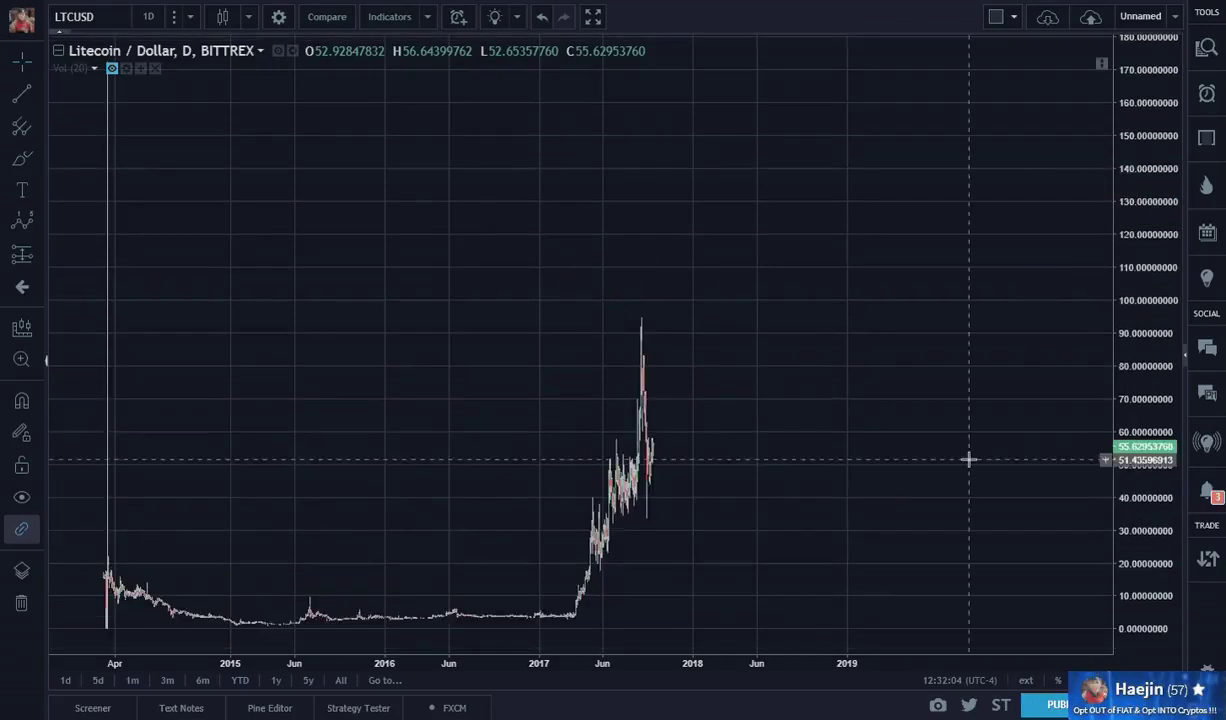
drag(968, 459, 969, 410)
drag(1122, 539, 1122, 615)
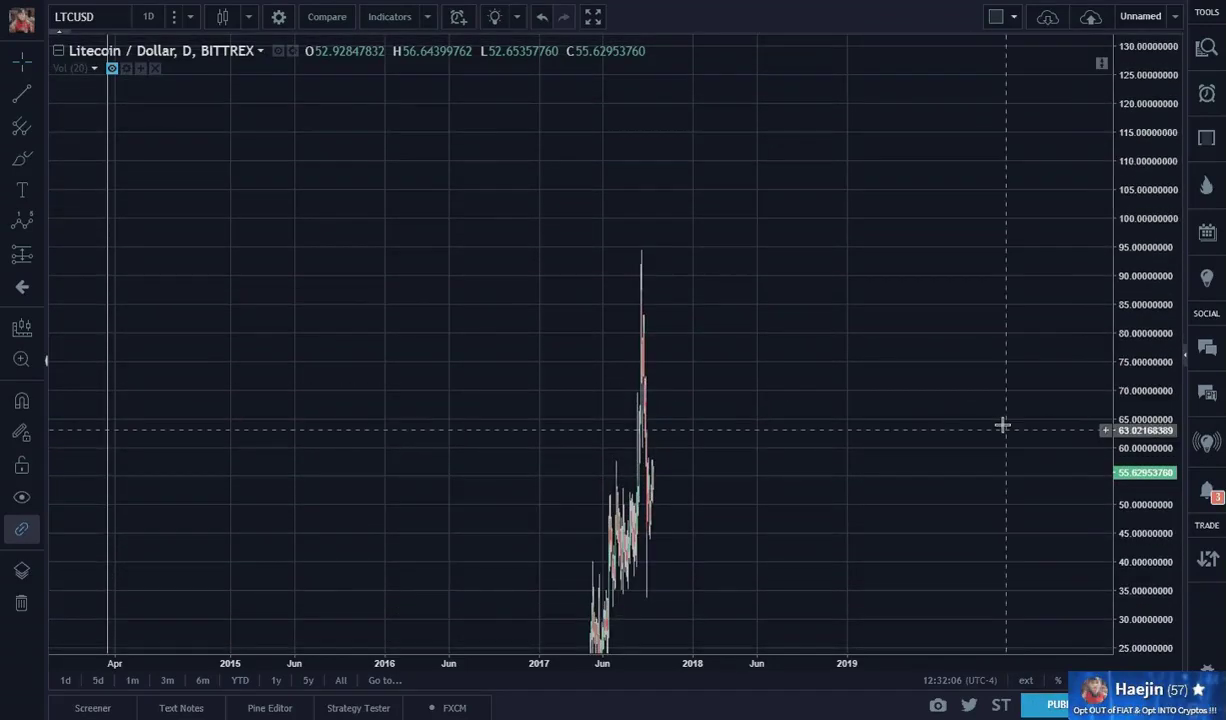
drag(1125, 335, 1128, 487)
drag(932, 451, 857, 405)
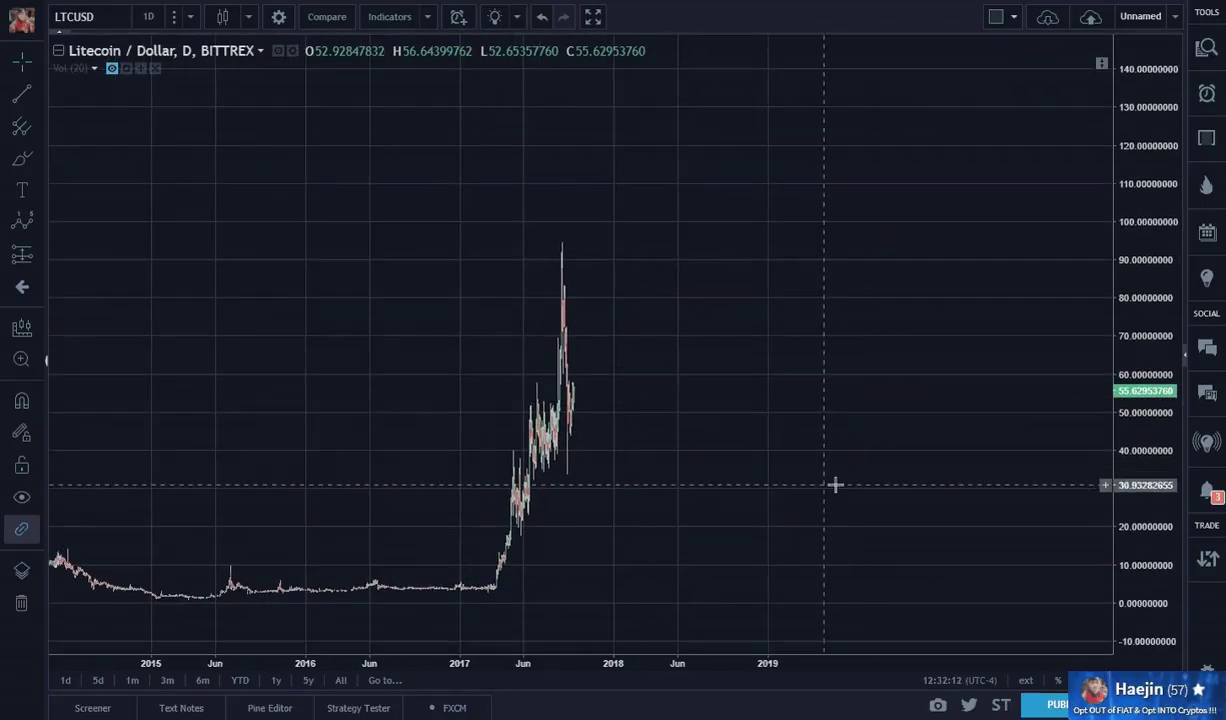
drag(835, 485, 799, 495)
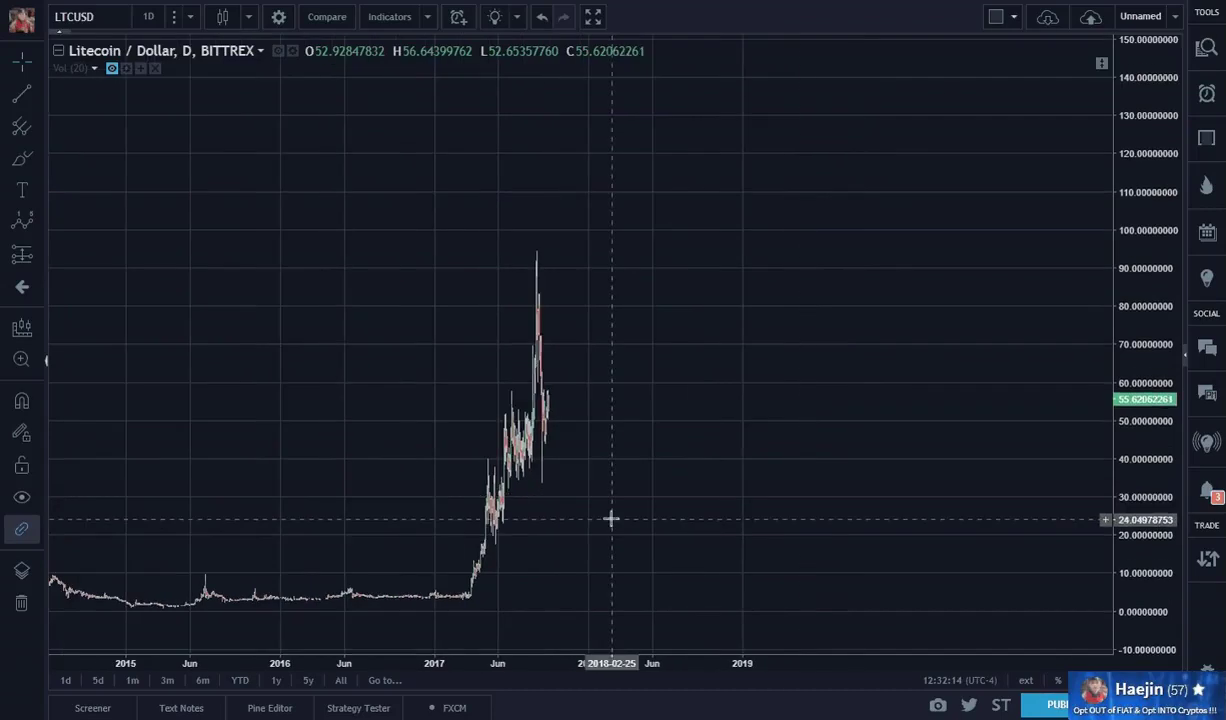
Examine the flat price base from mid-2015 to early 2017 and the start of the 2017 rally close up
scroll(706, 506, up, 3)
drag(422, 467, 936, 452)
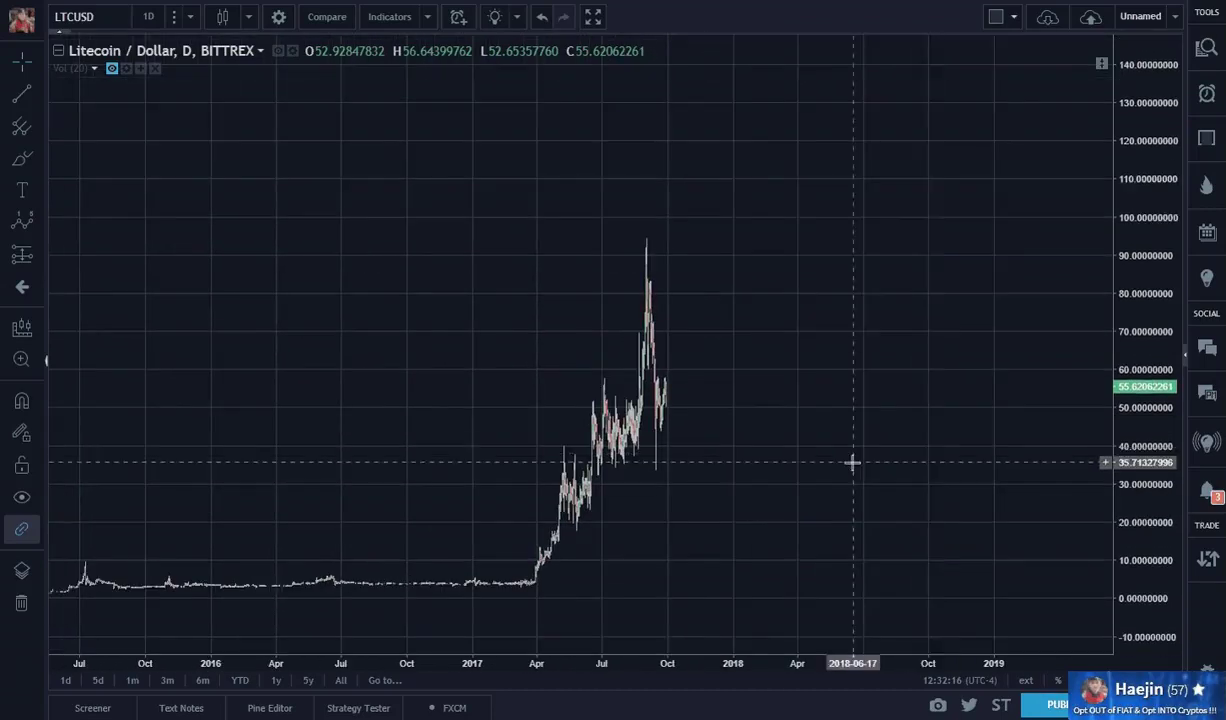
scroll(668, 457, up, 3)
drag(668, 457, 1013, 421)
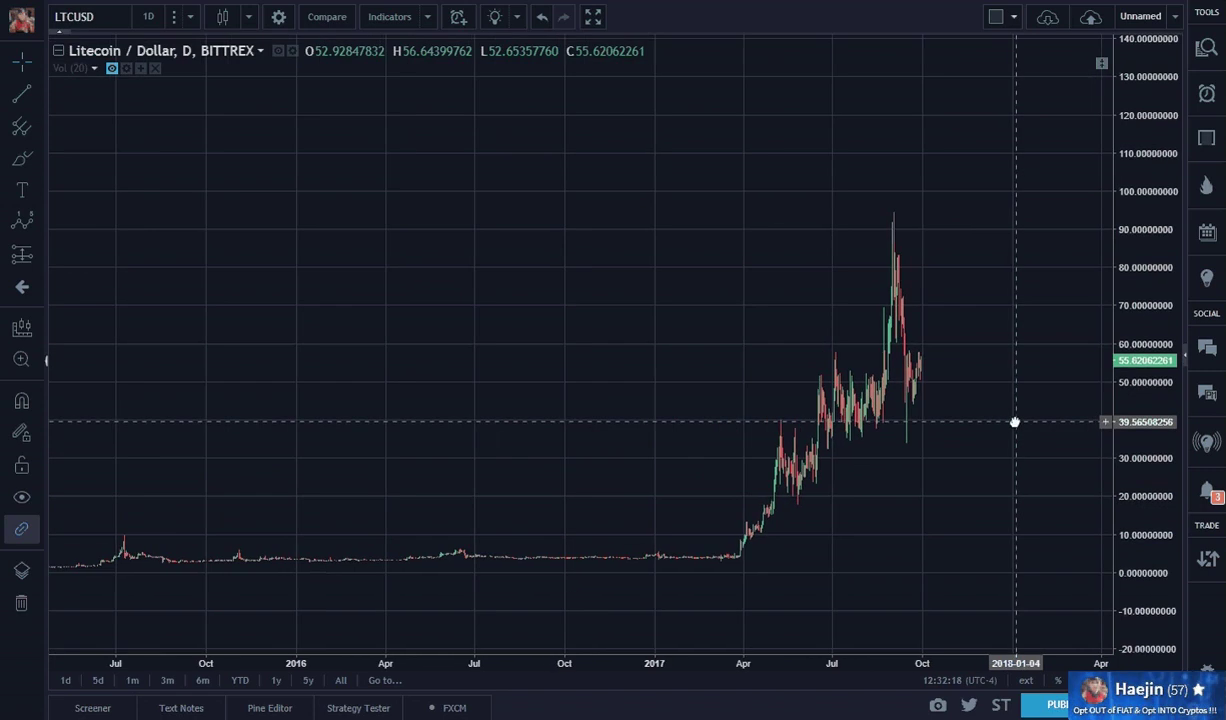
scroll(1013, 421, up, 3)
drag(1160, 490, 1160, 440)
drag(994, 378, 1067, 391)
drag(598, 441, 865, 394)
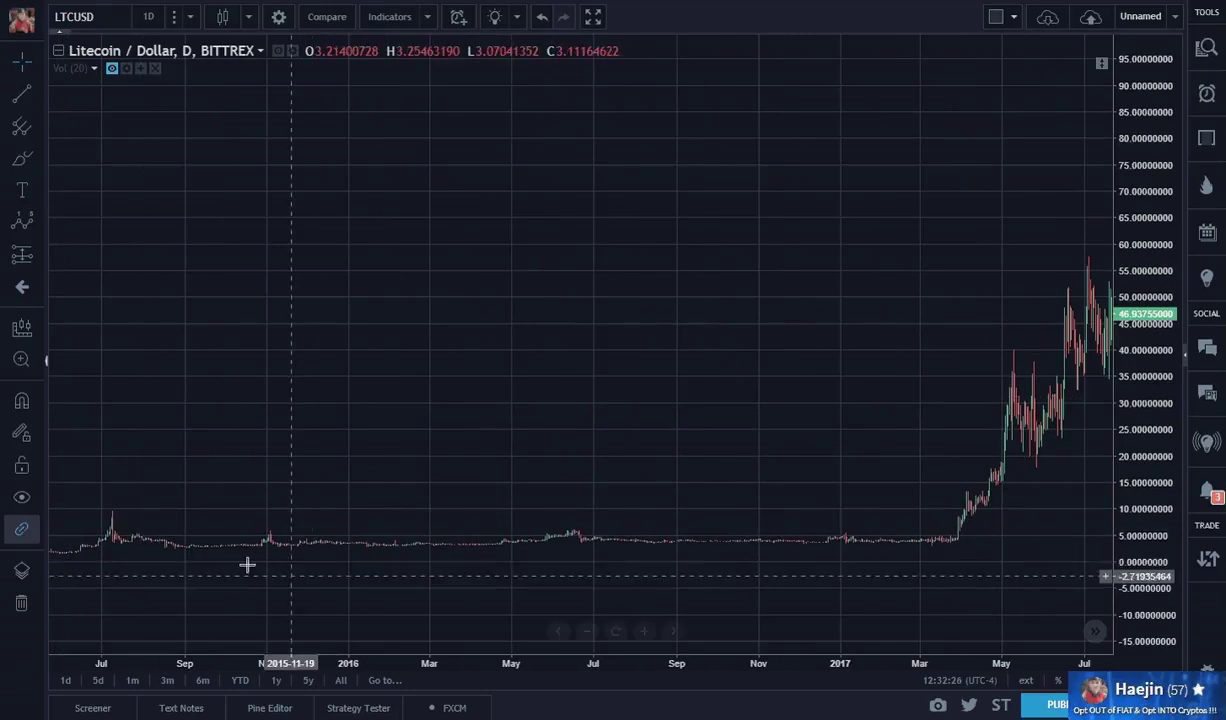
Draw an Elliott Impulse Wave (12345) starting above the July 2015 spike, with its remaining points placed roughly through early 2017
click(34, 228)
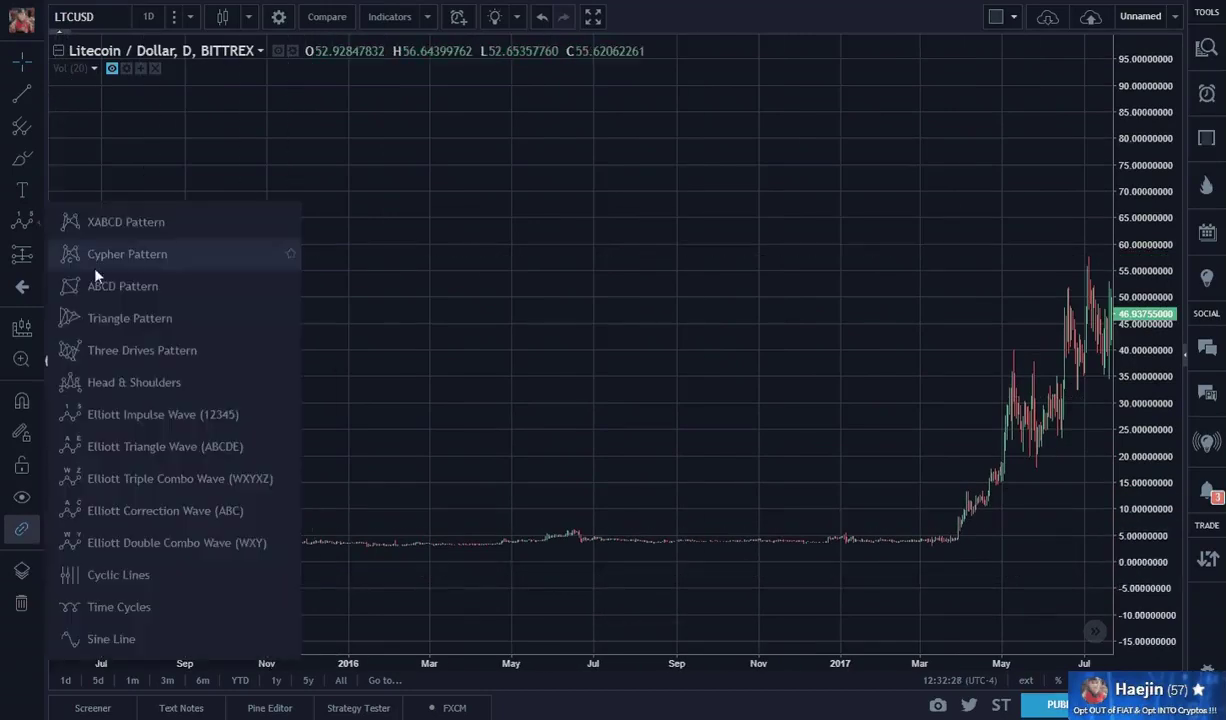
click(141, 414)
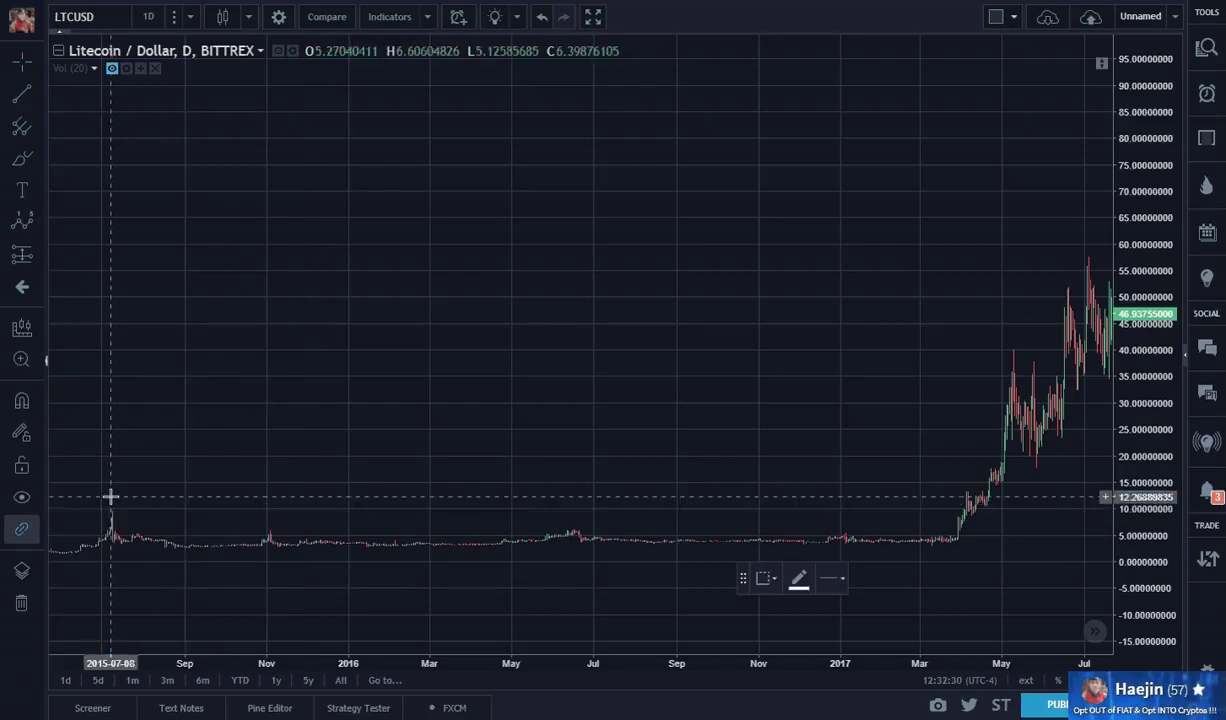
click(111, 500)
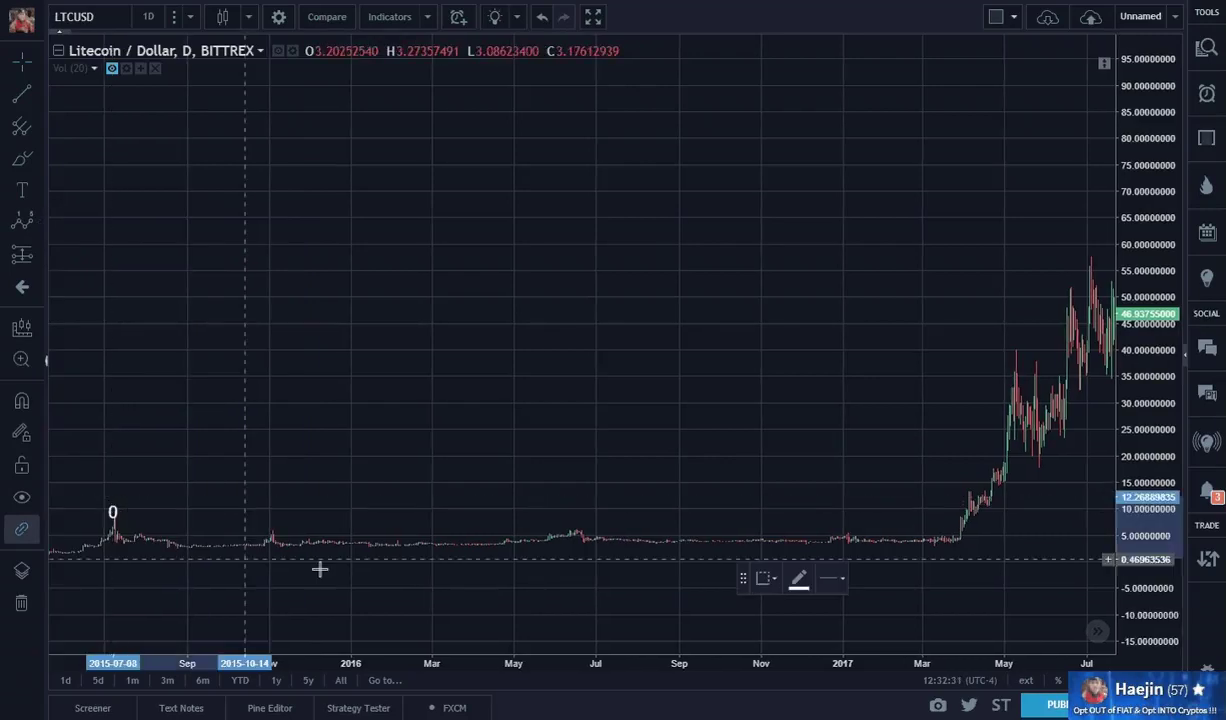
click(184, 561)
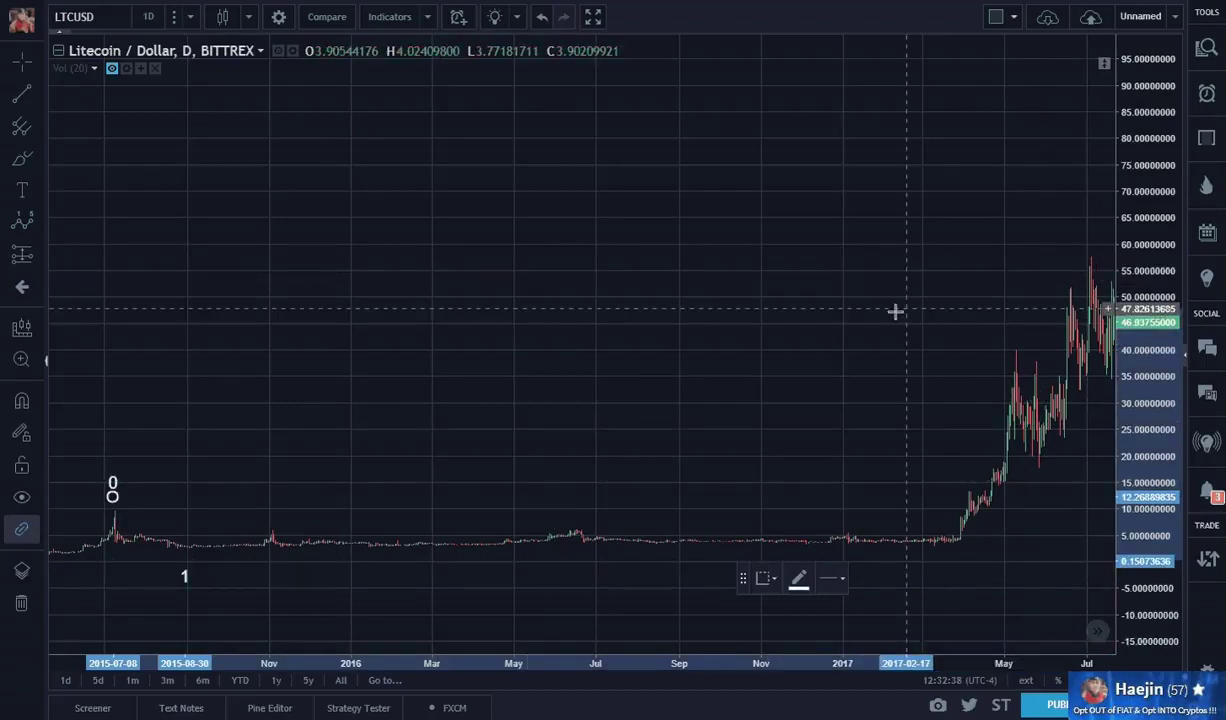
click(857, 324)
click(871, 354)
click(871, 392)
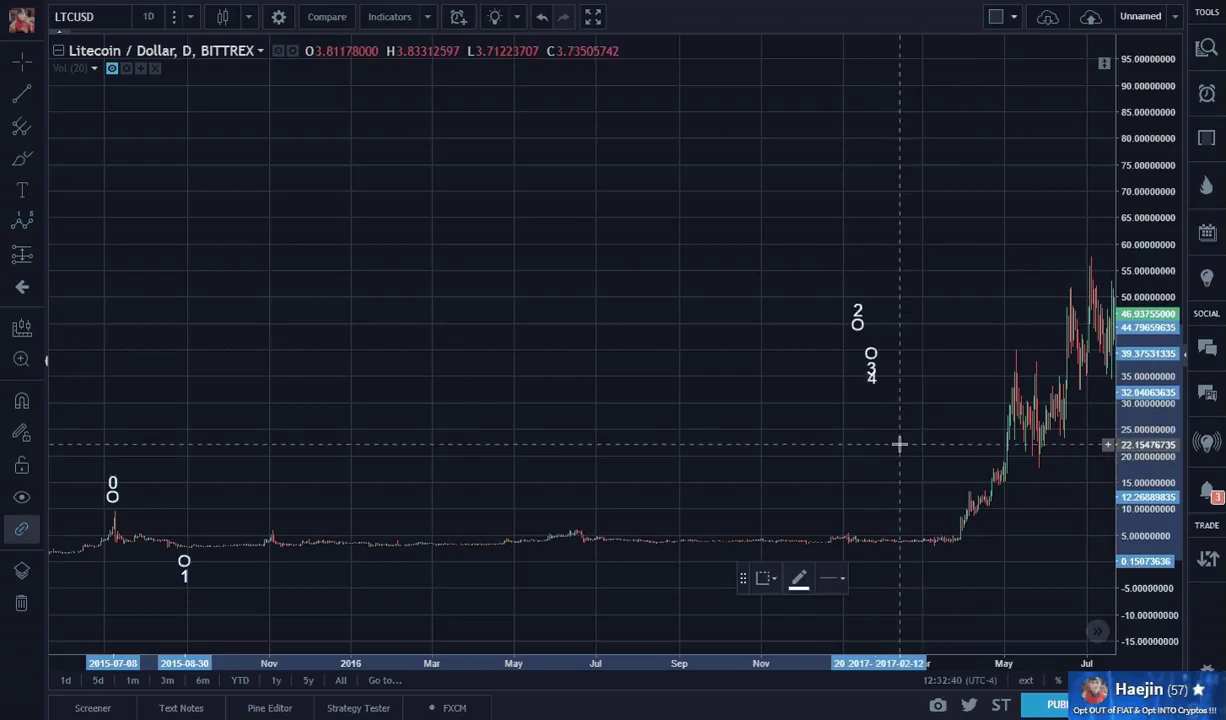
click(898, 445)
Move wave point 3 above the May 2017 high, point 4 below the late-May 2017 low and point 5 above the September 2017 peak
drag(960, 428, 489, 434)
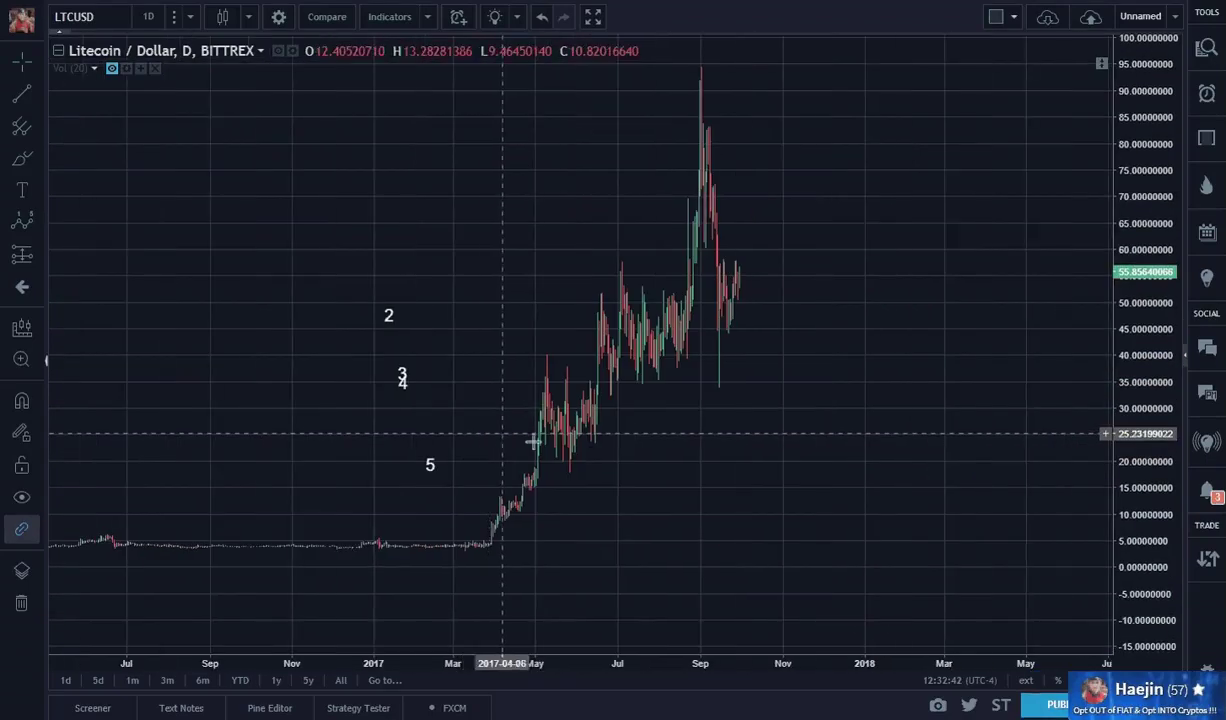
click(401, 368)
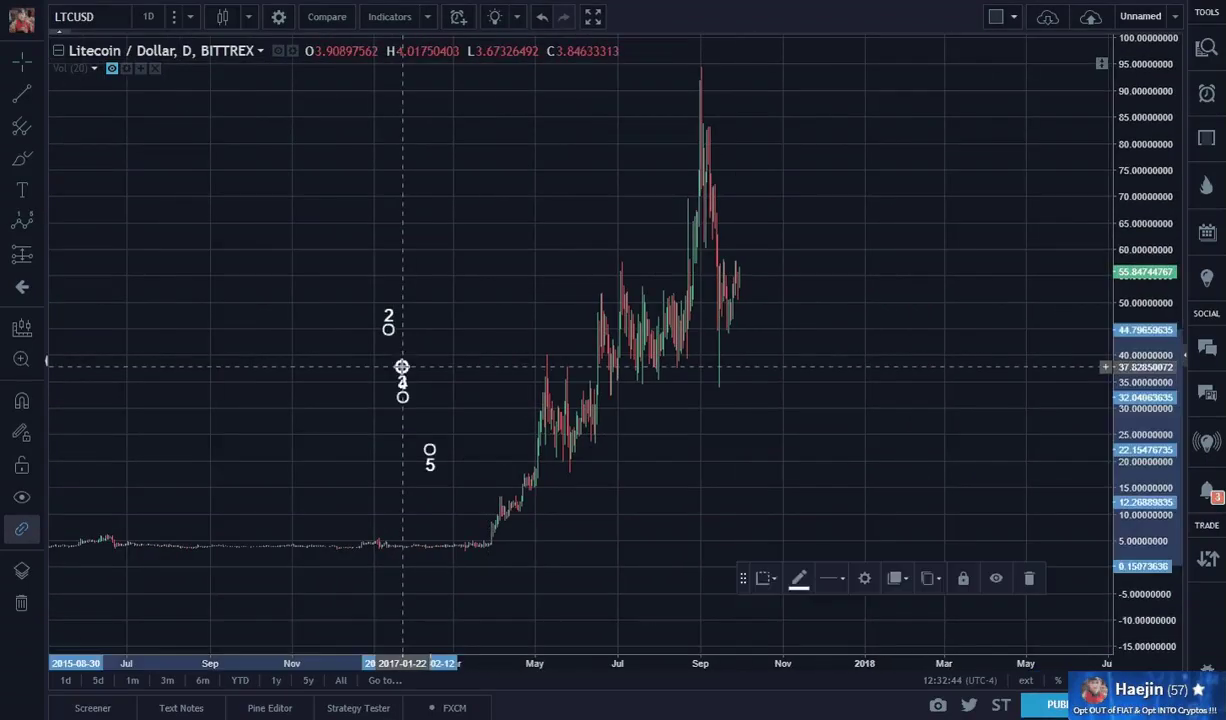
drag(401, 368, 545, 329)
drag(403, 400, 570, 500)
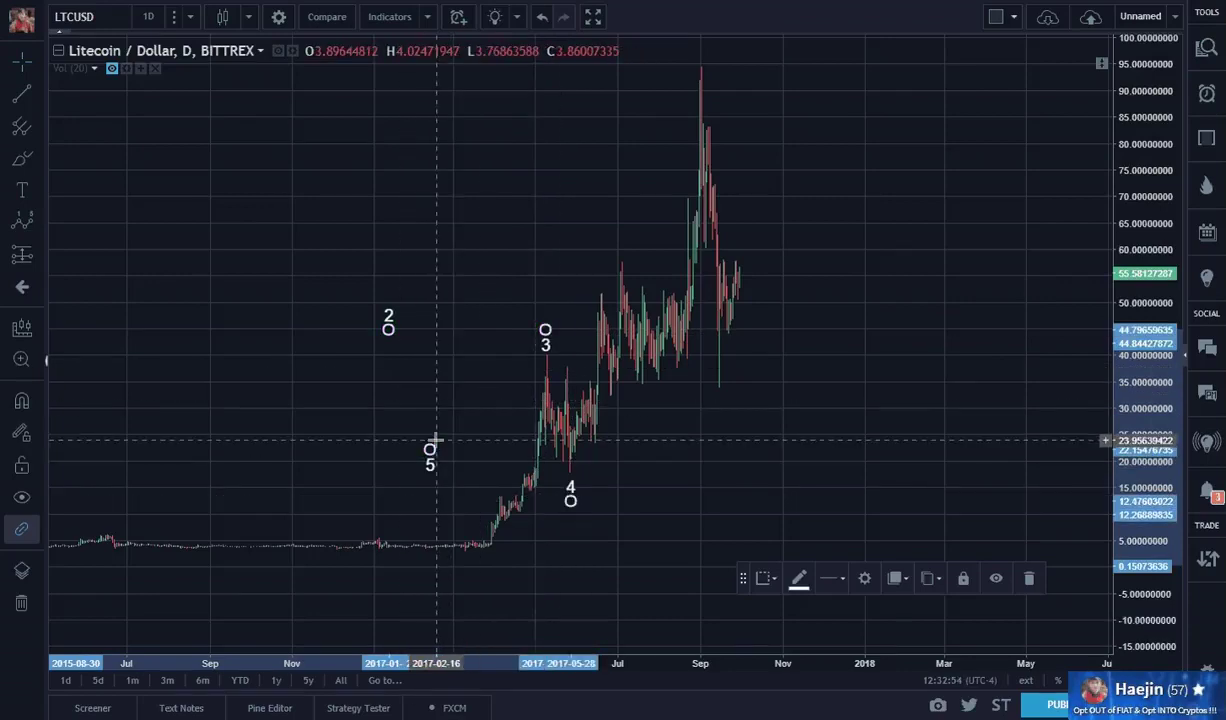
mouse_move(429, 451)
mouse_down()
mouse_move(675, 124)
mouse_move(701, 38)
mouse_up()
Reposition wave point 0 below the April 2015 low, point 1 above the July 2015 spike at about 13 and point 2 below September 2015
mouse_move(427, 389)
mouse_down()
mouse_move(632, 435)
mouse_move(822, 365)
mouse_up()
mouse_move(826, 288)
mouse_down()
mouse_move(484, 487)
mouse_move(216, 545)
mouse_move(167, 545)
mouse_move(97, 432)
mouse_move(339, 452)
mouse_move(339, 484)
mouse_up()
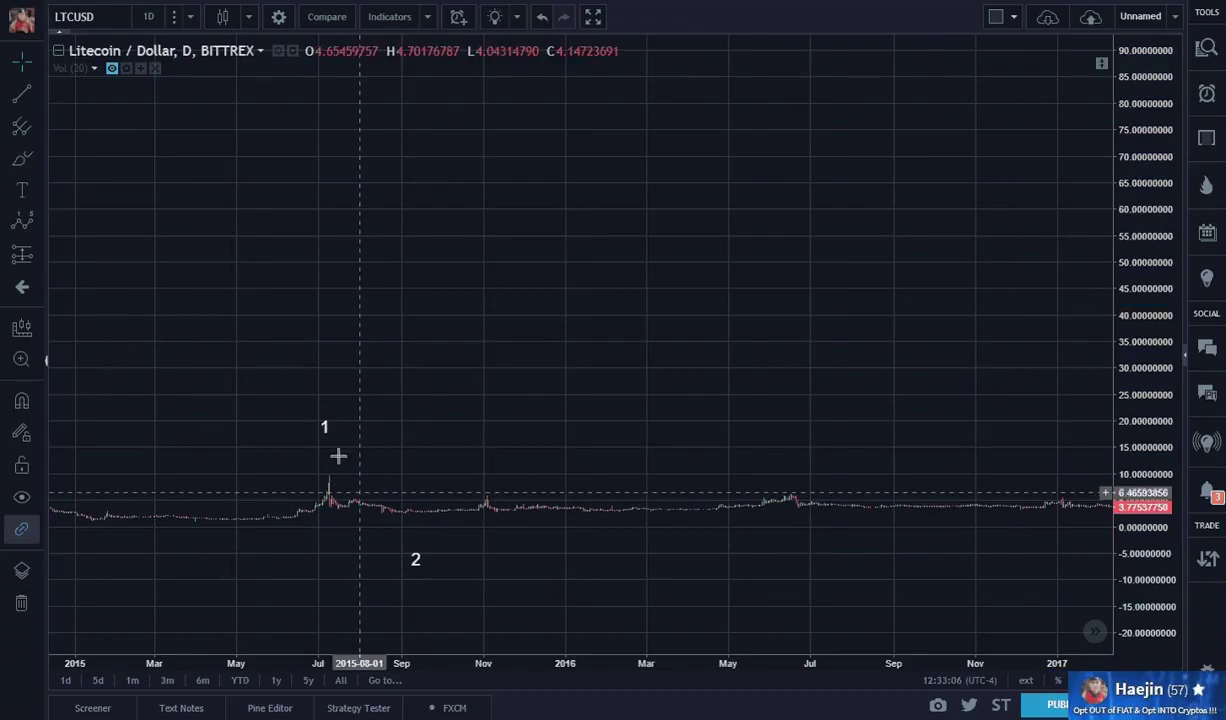
mouse_move(326, 432)
mouse_down()
mouse_move(326, 455)
mouse_move(292, 490)
mouse_move(203, 530)
mouse_up()
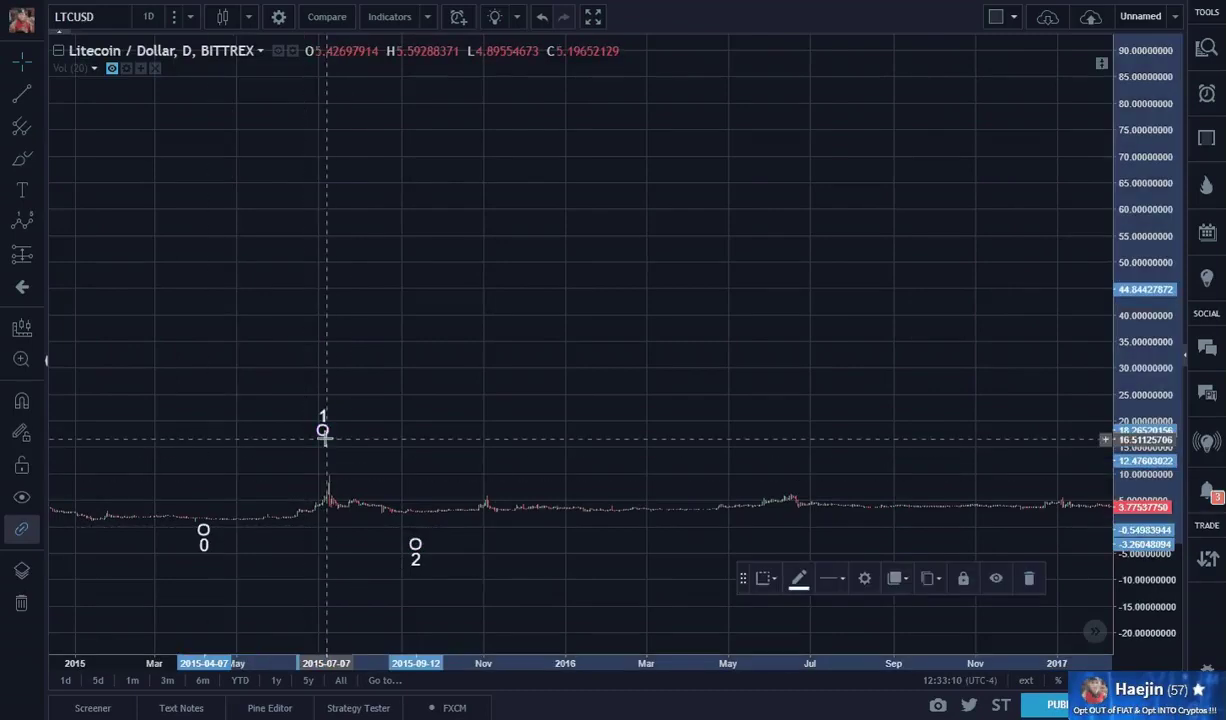
drag(323, 437, 326, 457)
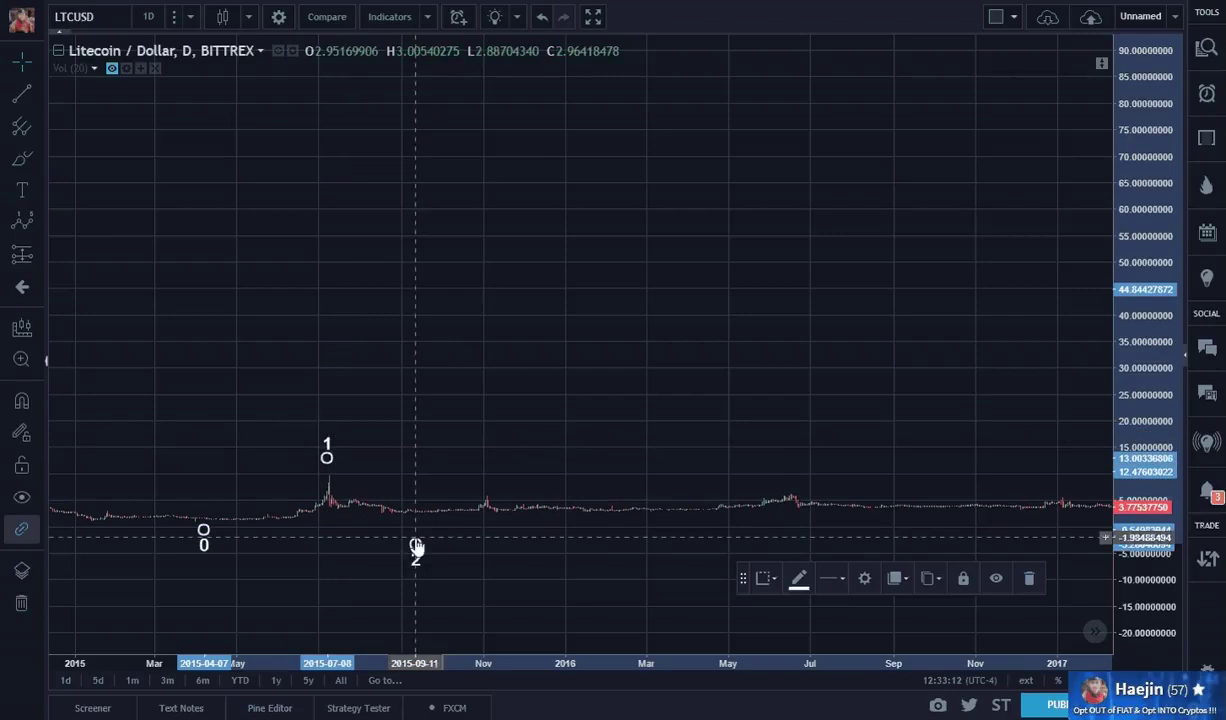
drag(415, 545, 416, 527)
Fit wave points 3, 4 and 5 closer to their price extremes, with point 3 at about 42 and point 4 at about 16
drag(736, 416, 353, 402)
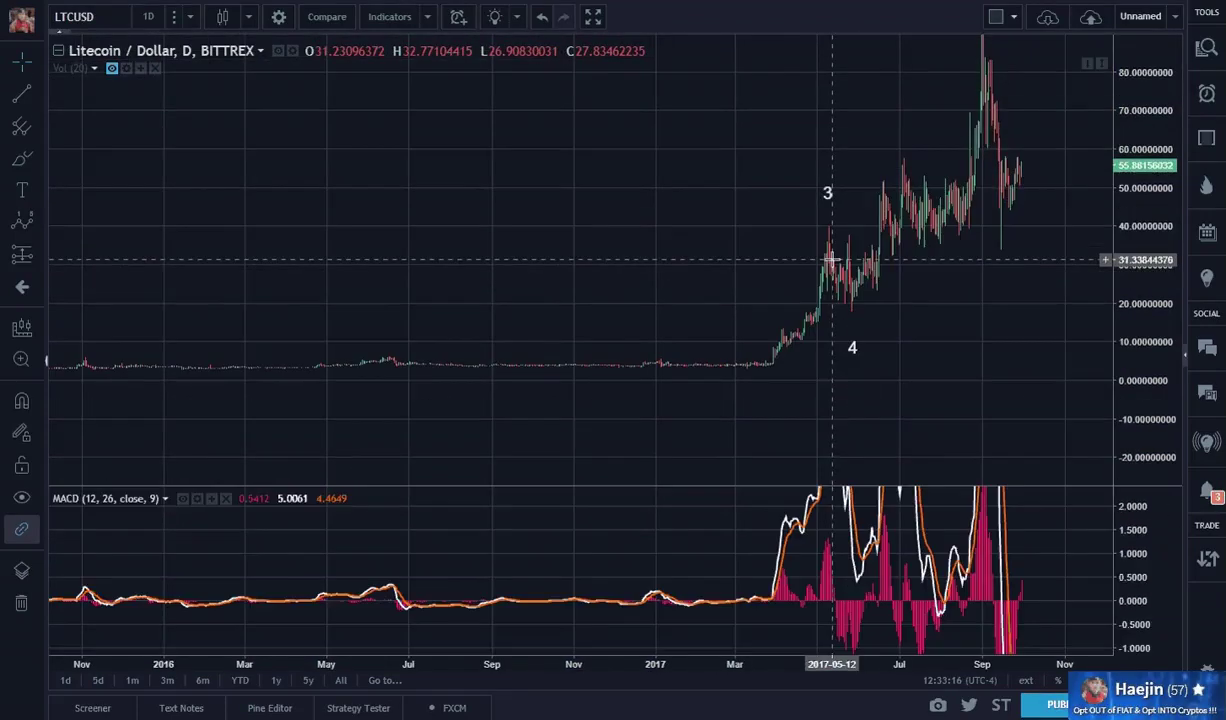
key(ctrl+z)
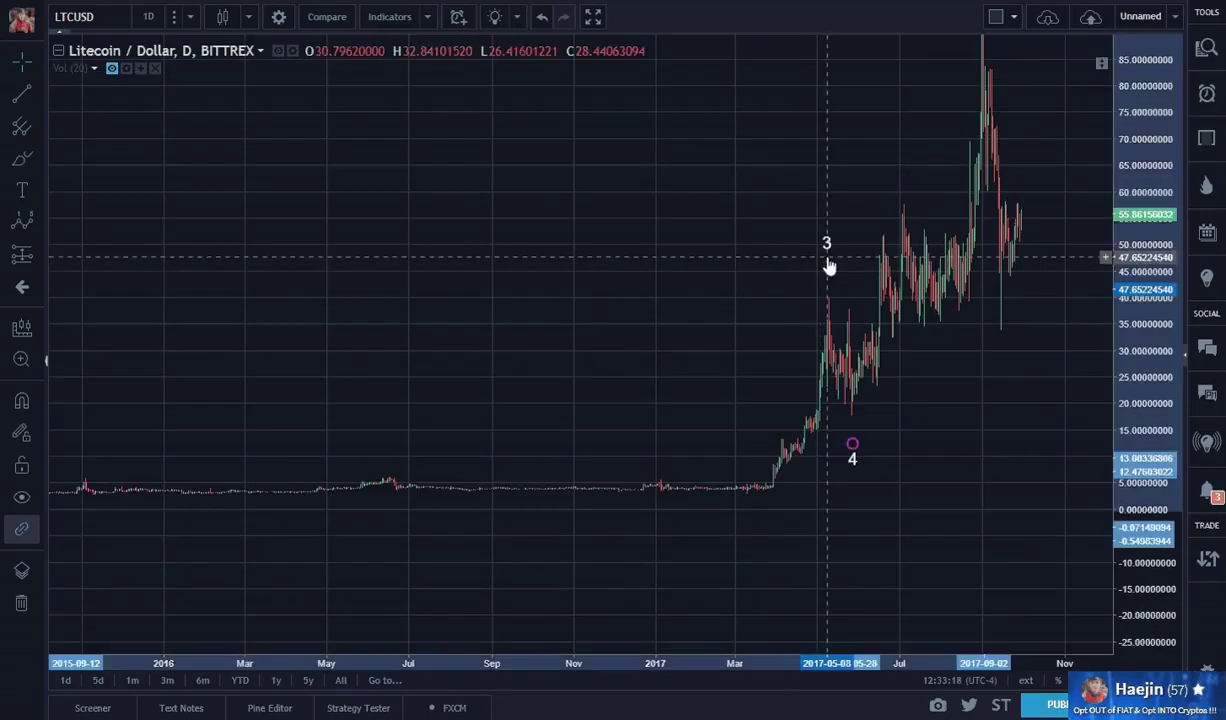
double_click(825, 259)
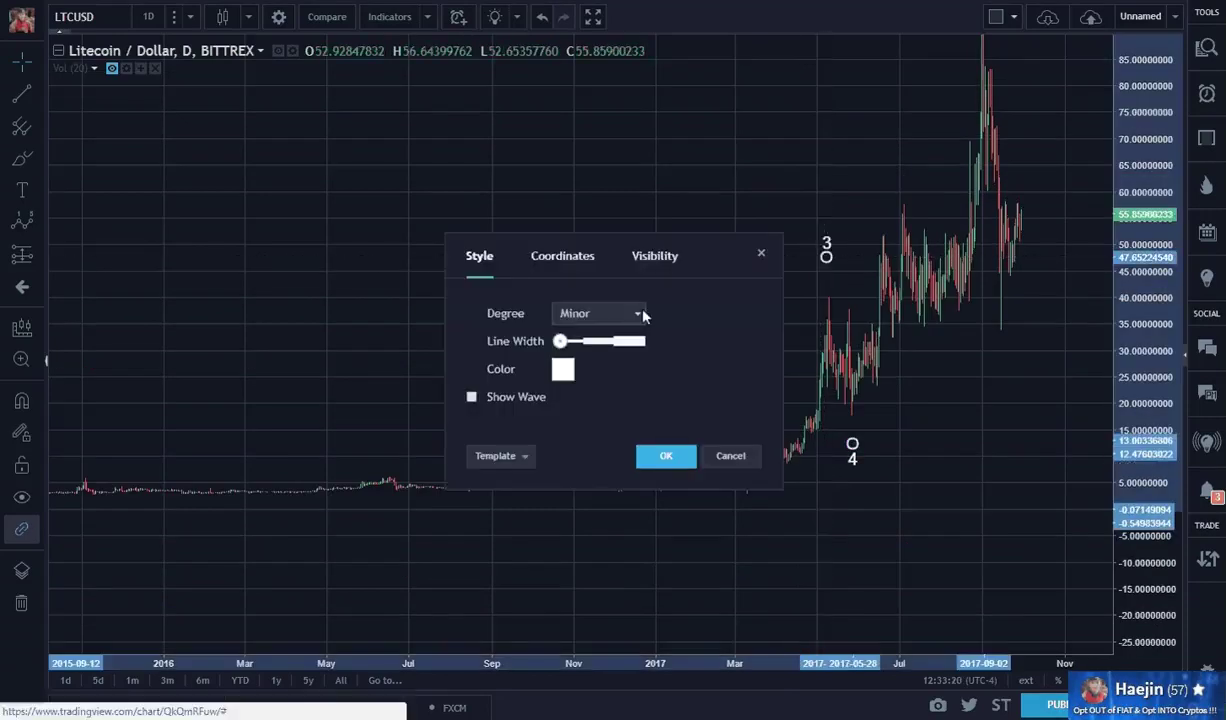
click(680, 455)
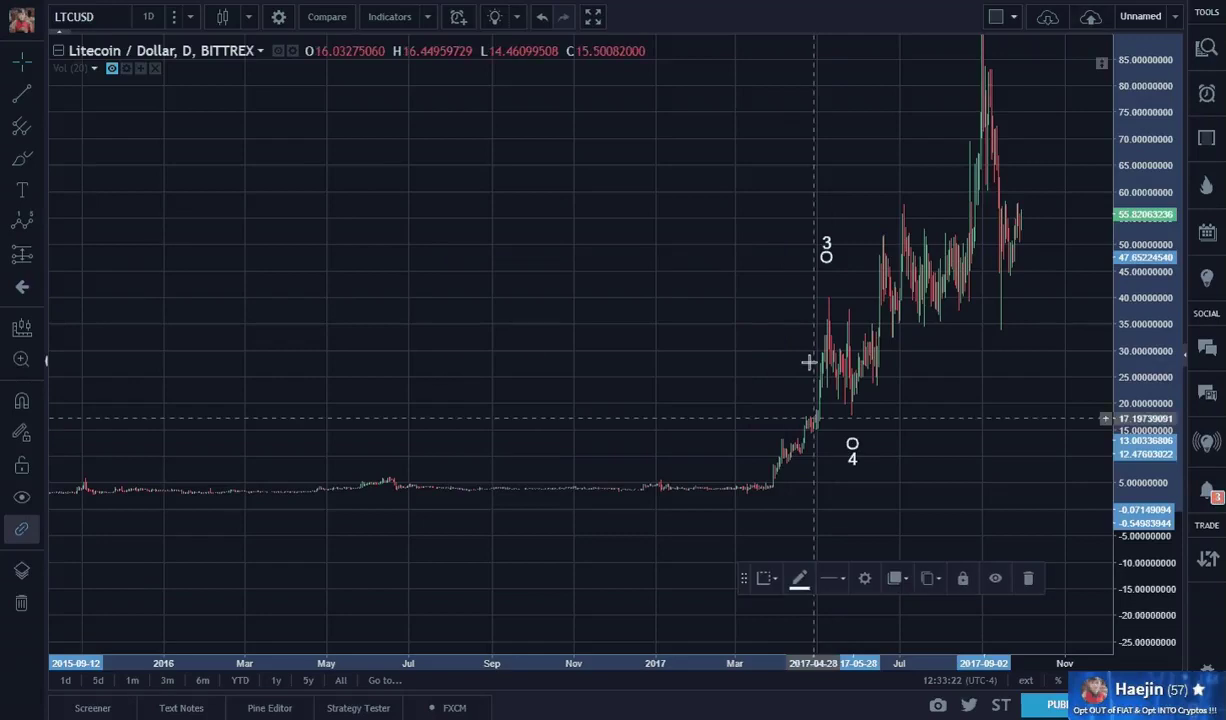
drag(826, 258, 820, 280)
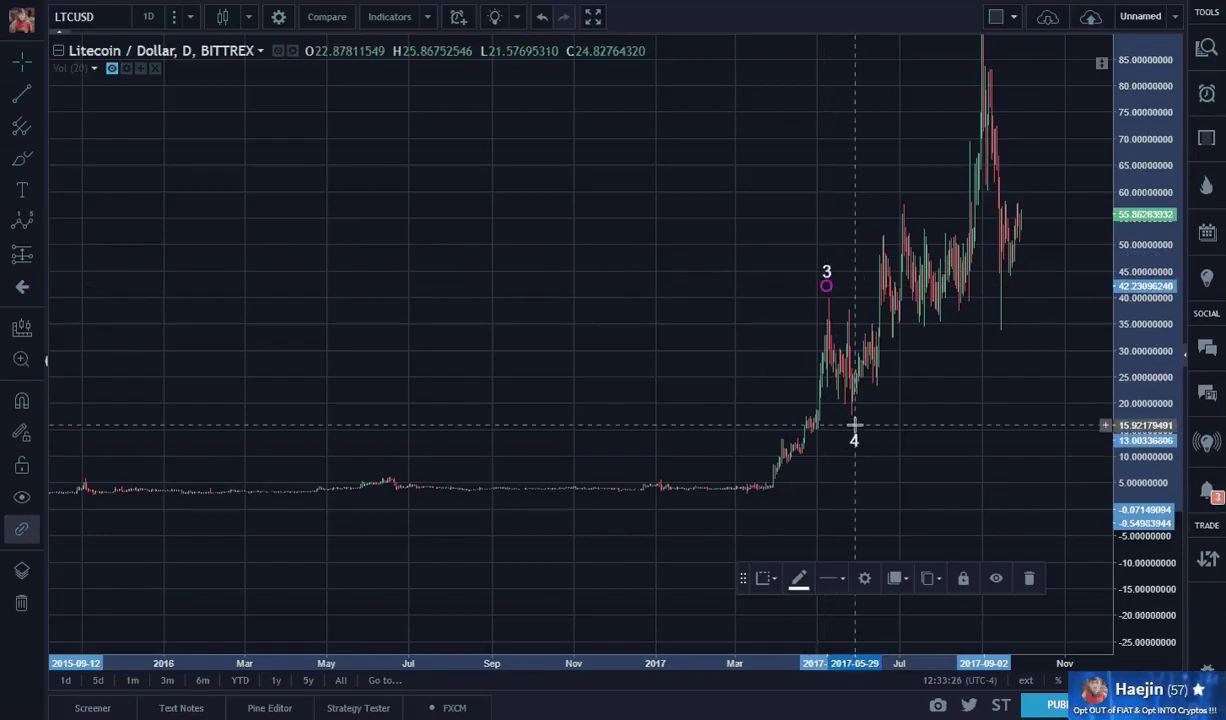
drag(977, 424, 772, 460)
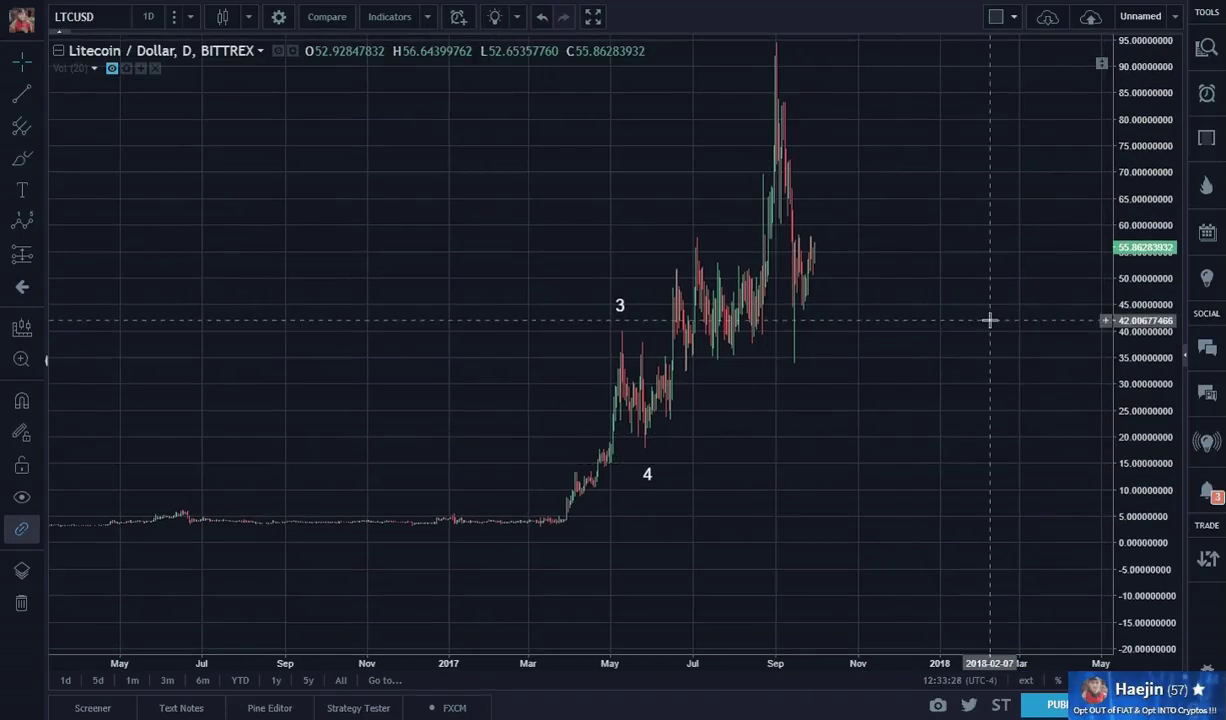
drag(988, 320, 930, 432)
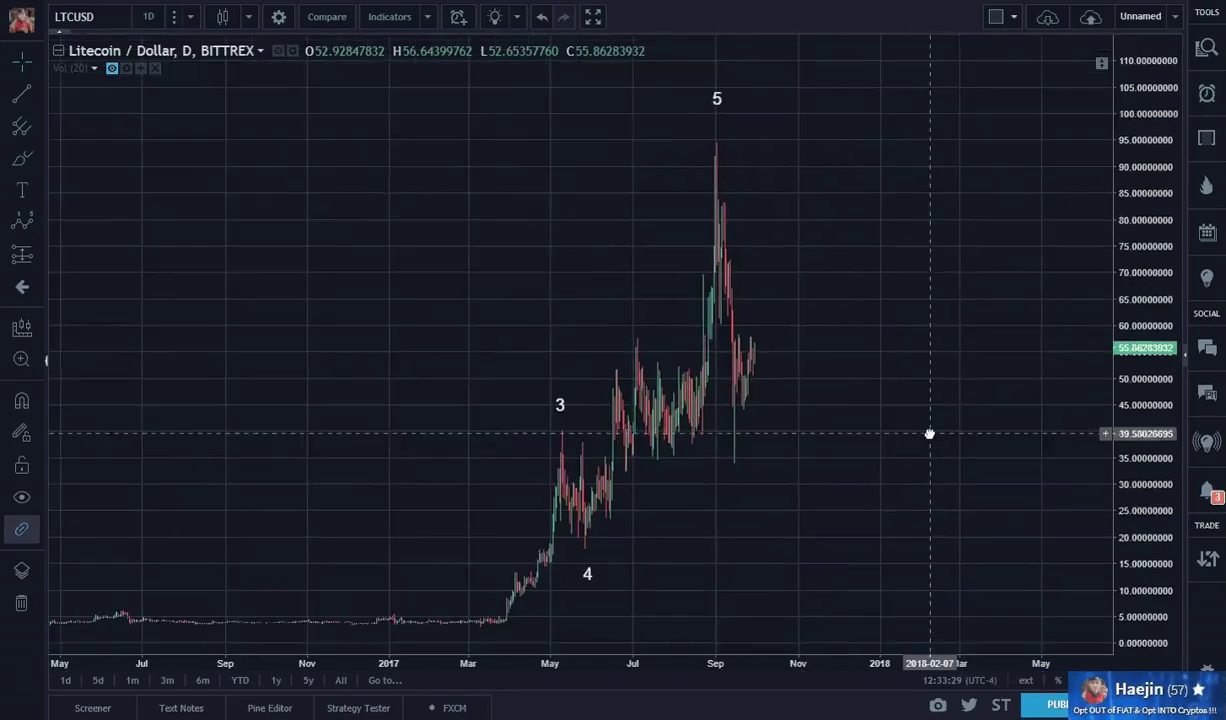
click(716, 110)
Review the labelled five-wave count from the 2015 base through the September 2017 peak
drag(498, 391, 945, 358)
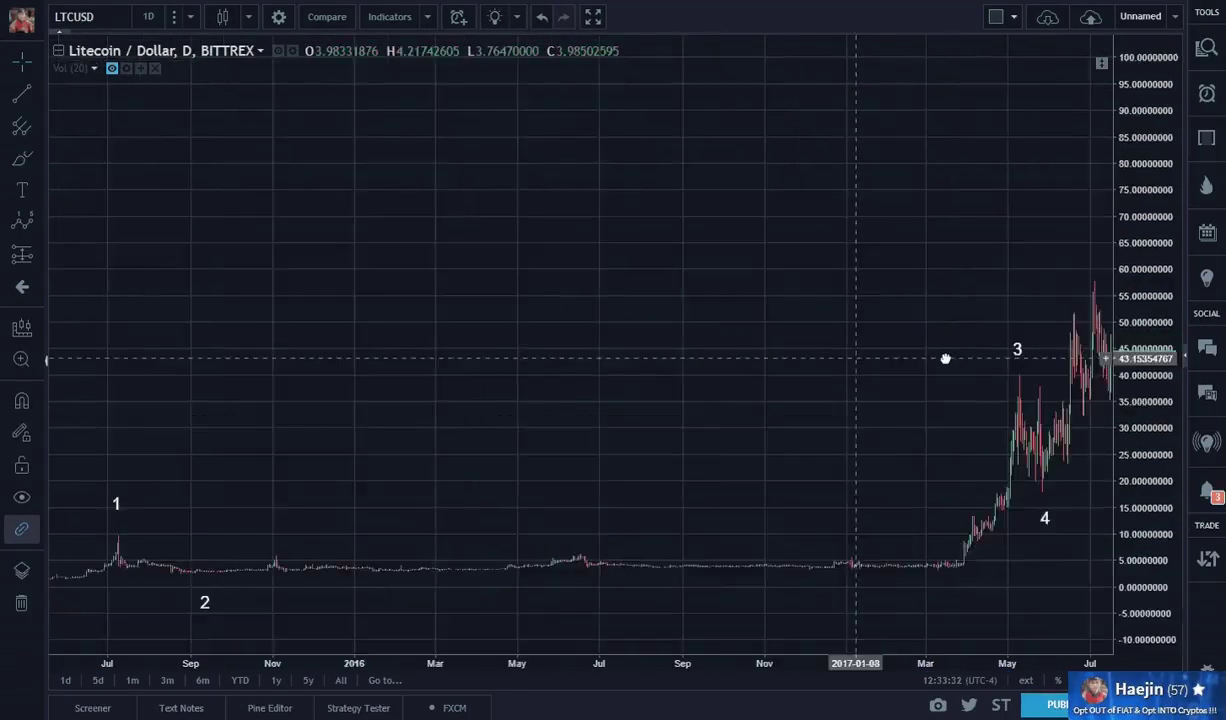
drag(517, 350, 733, 345)
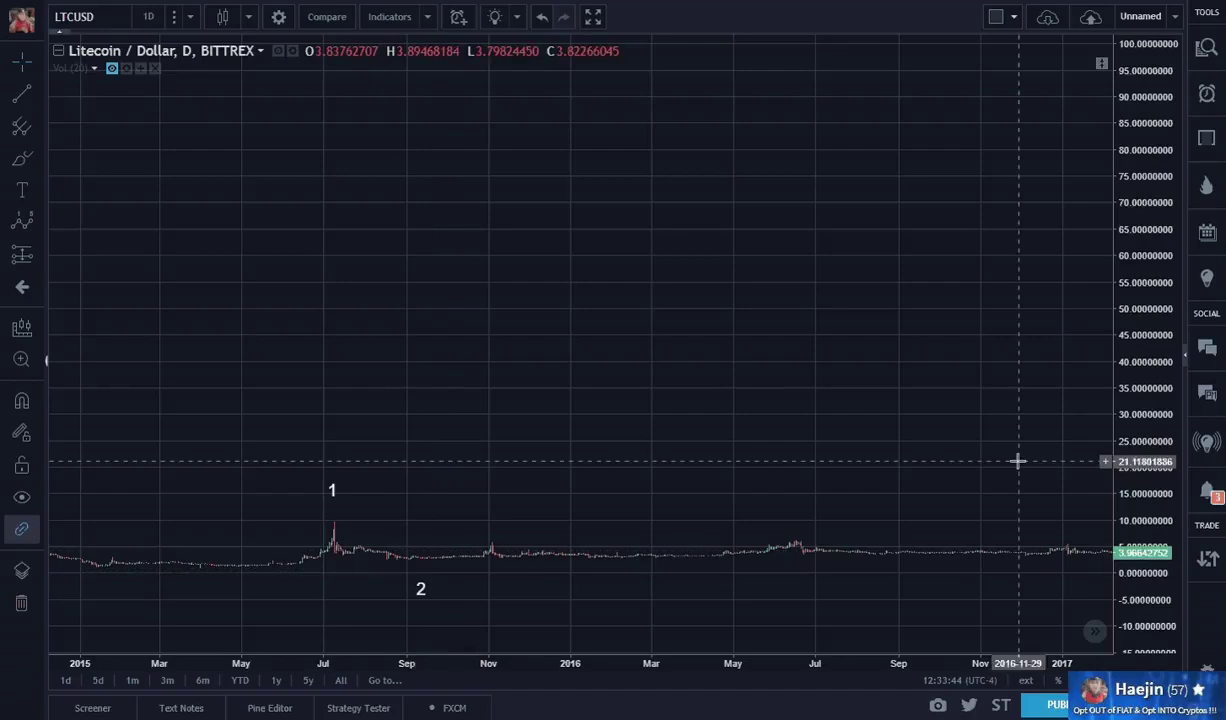
drag(960, 462, 624, 462)
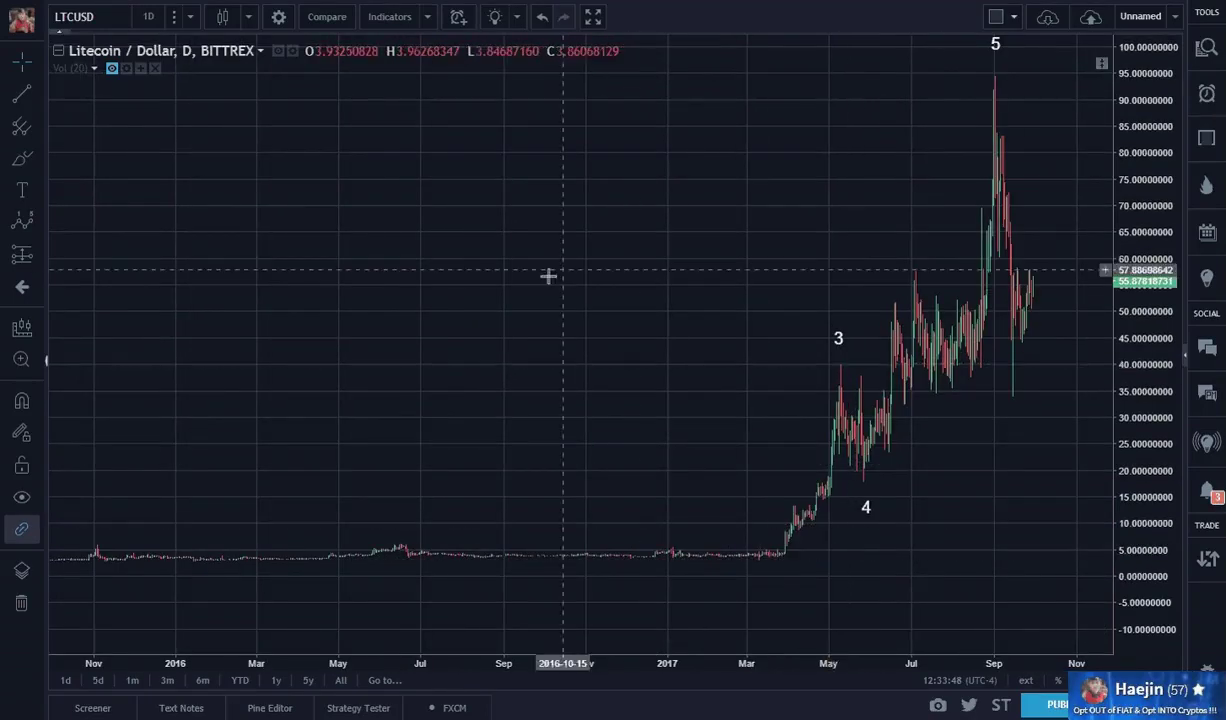
drag(569, 364, 786, 330)
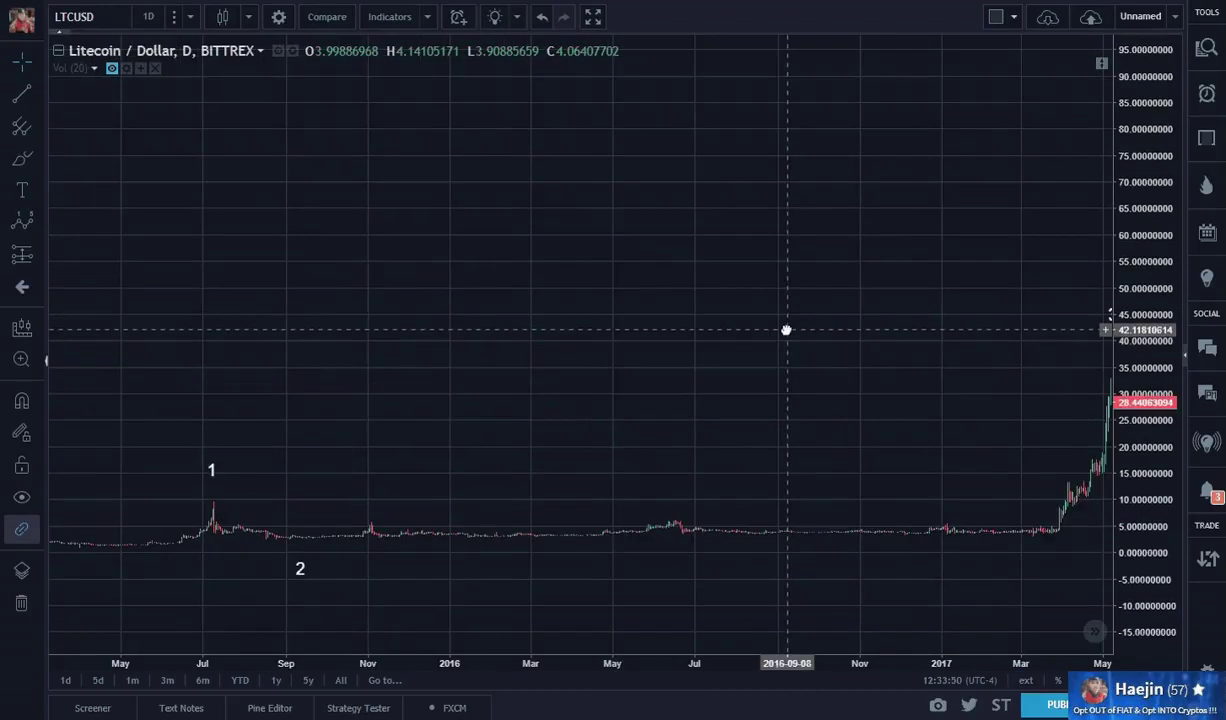
Try wave point 3 above the early-July 2017 high at about 60 and point 4 below the mid-July 2017 low
drag(712, 460, 406, 480)
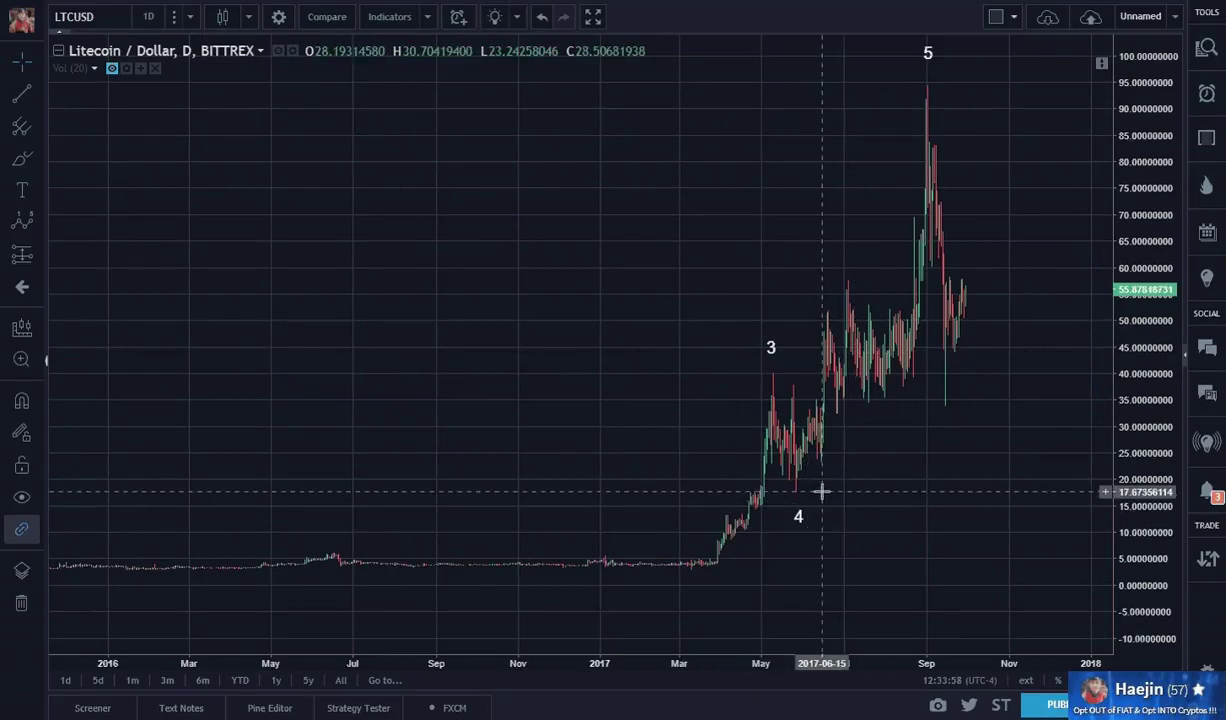
drag(443, 457, 895, 438)
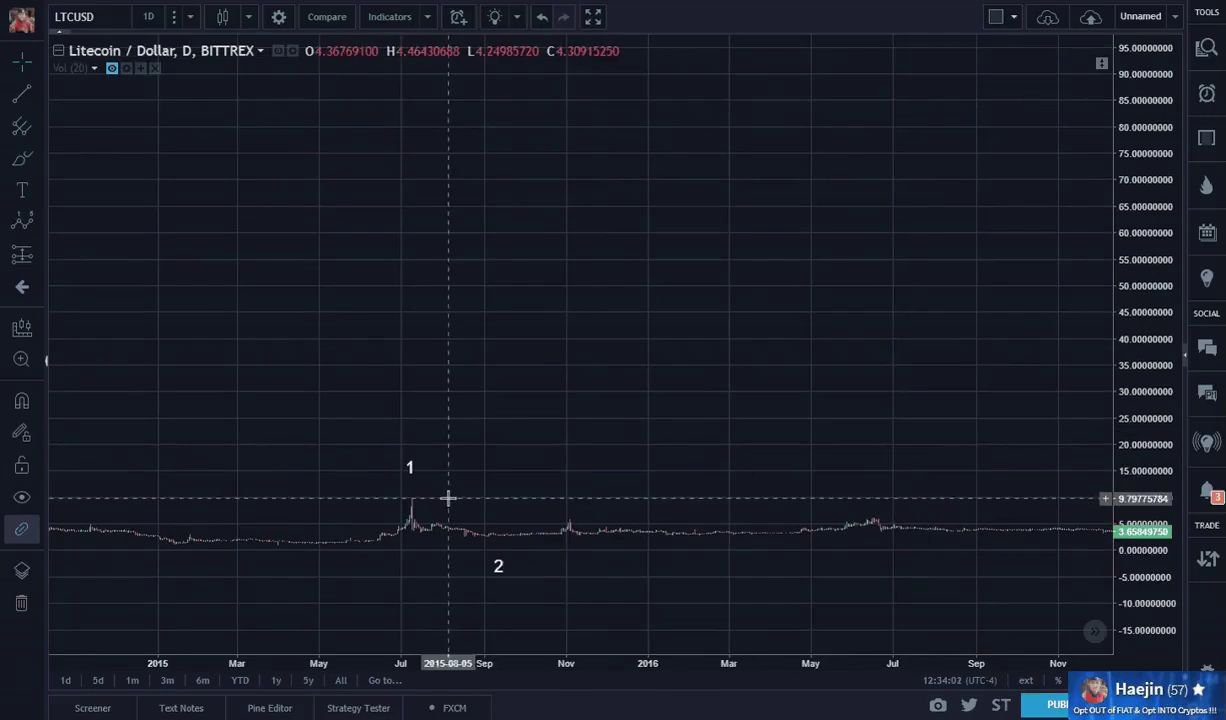
drag(851, 430, 539, 386)
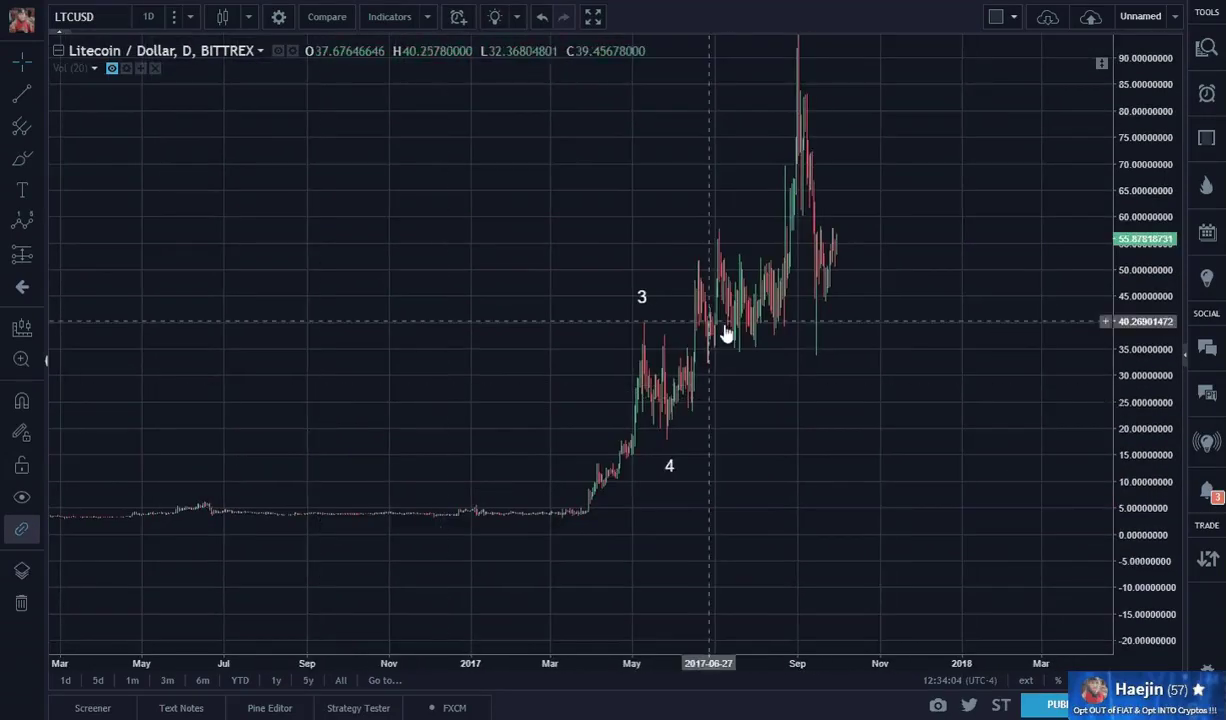
drag(963, 400, 933, 430)
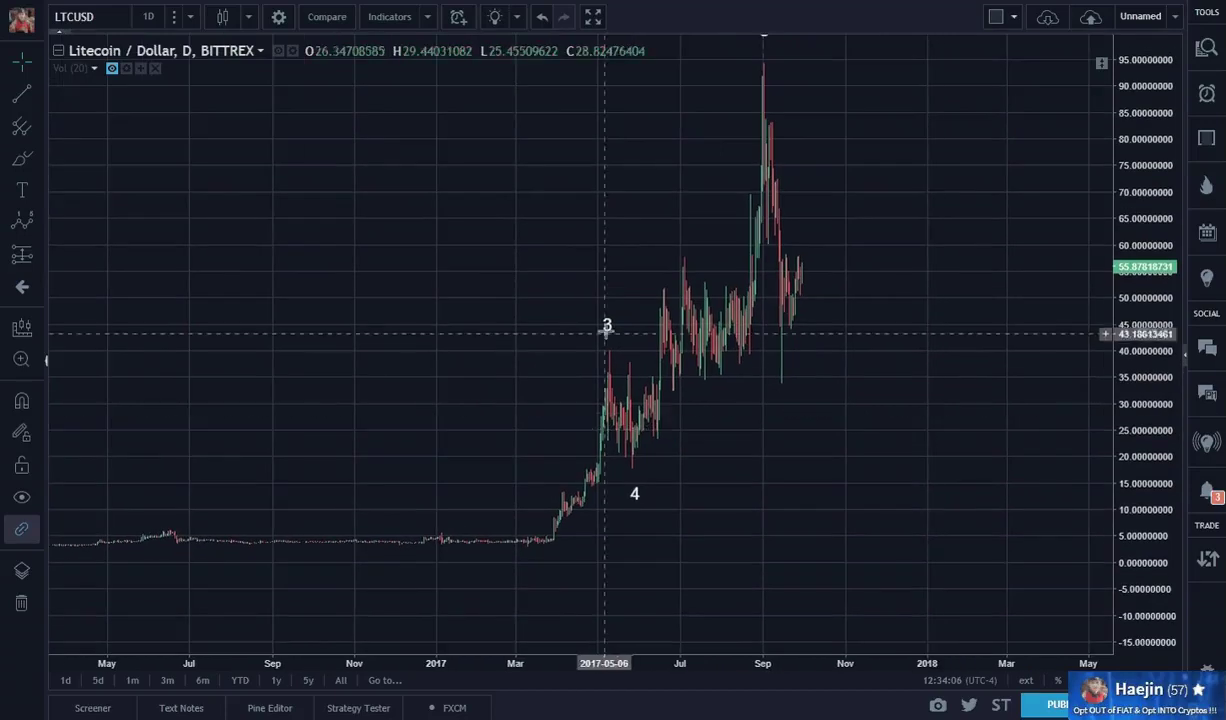
drag(604, 333, 682, 245)
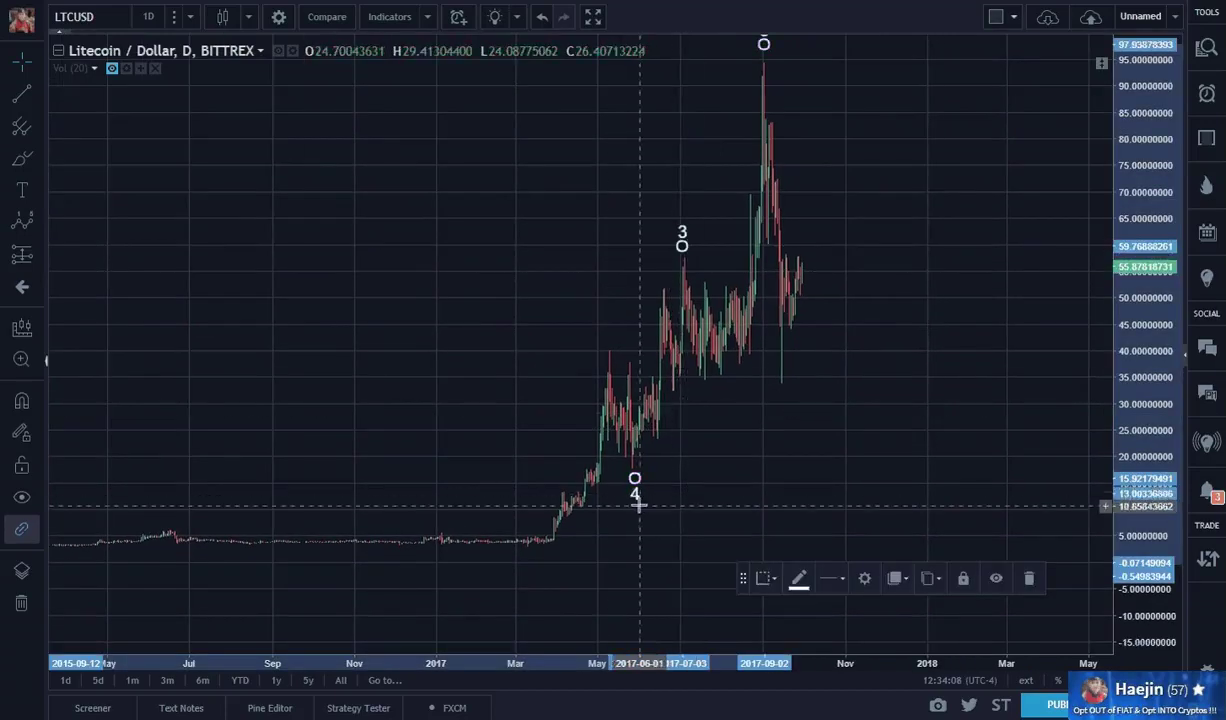
drag(635, 482, 695, 401)
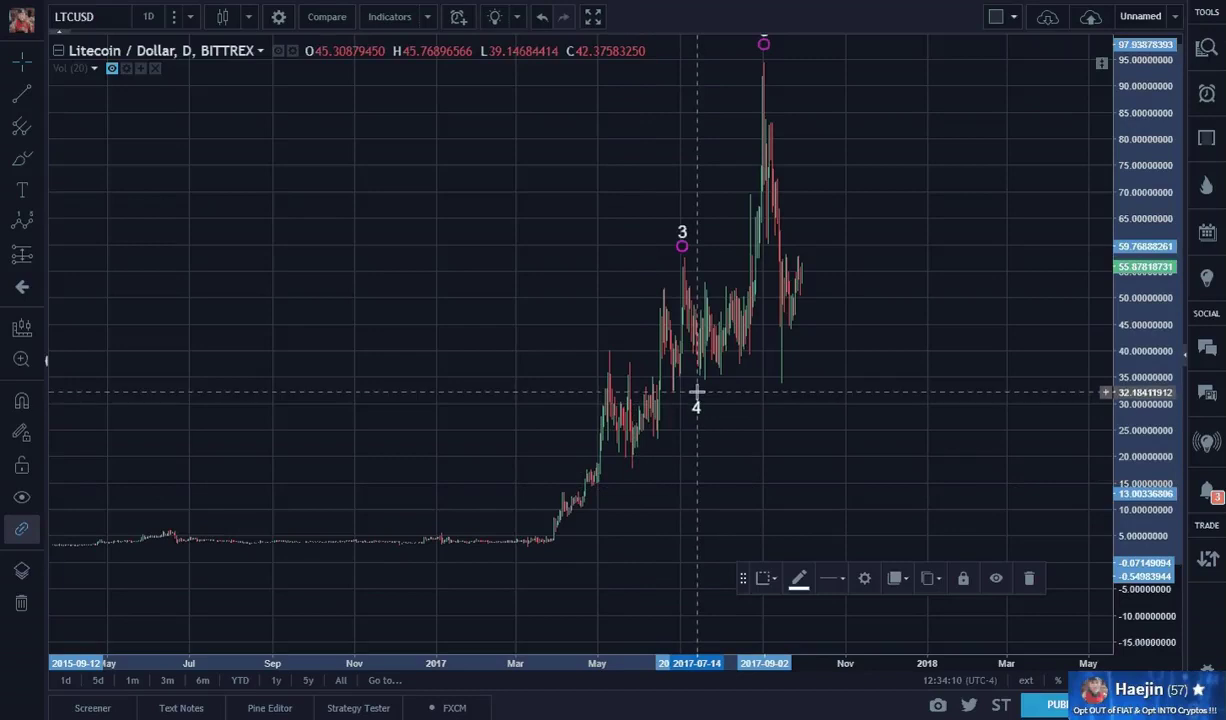
click(888, 410)
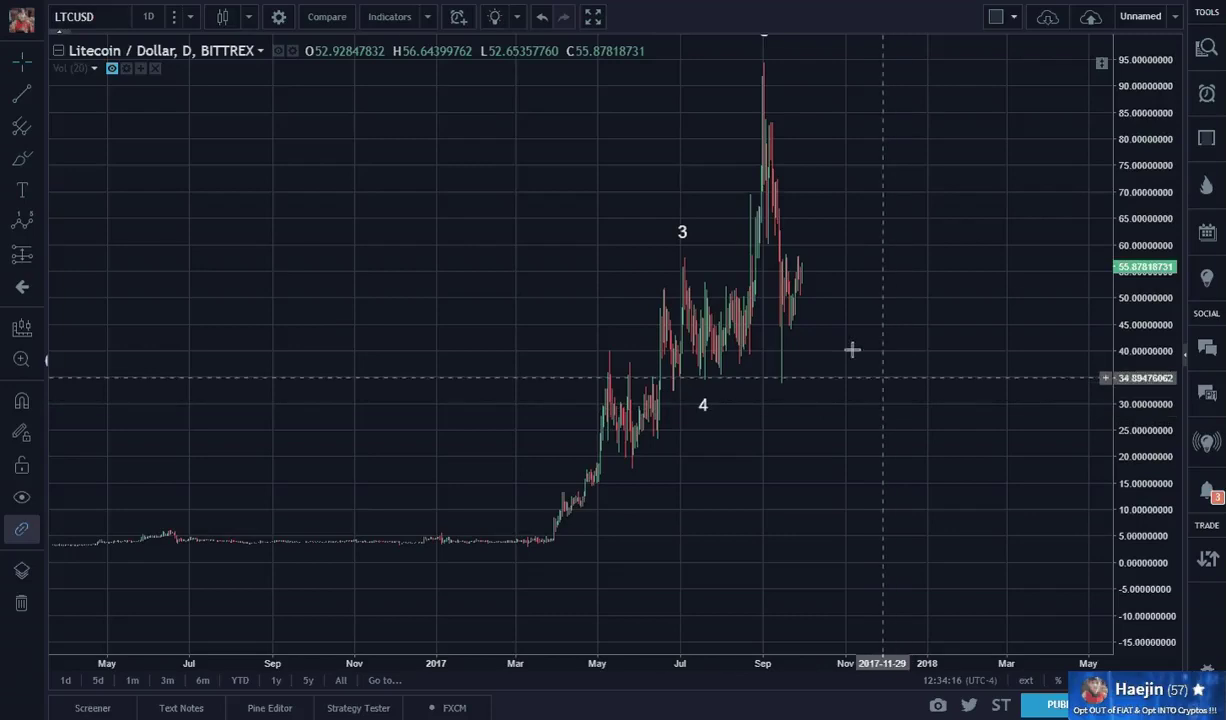
Move wave point 3 back above the May 2017 high at about 43 and point 4 below the late-May low at about 16
click(683, 242)
drag(661, 252, 603, 333)
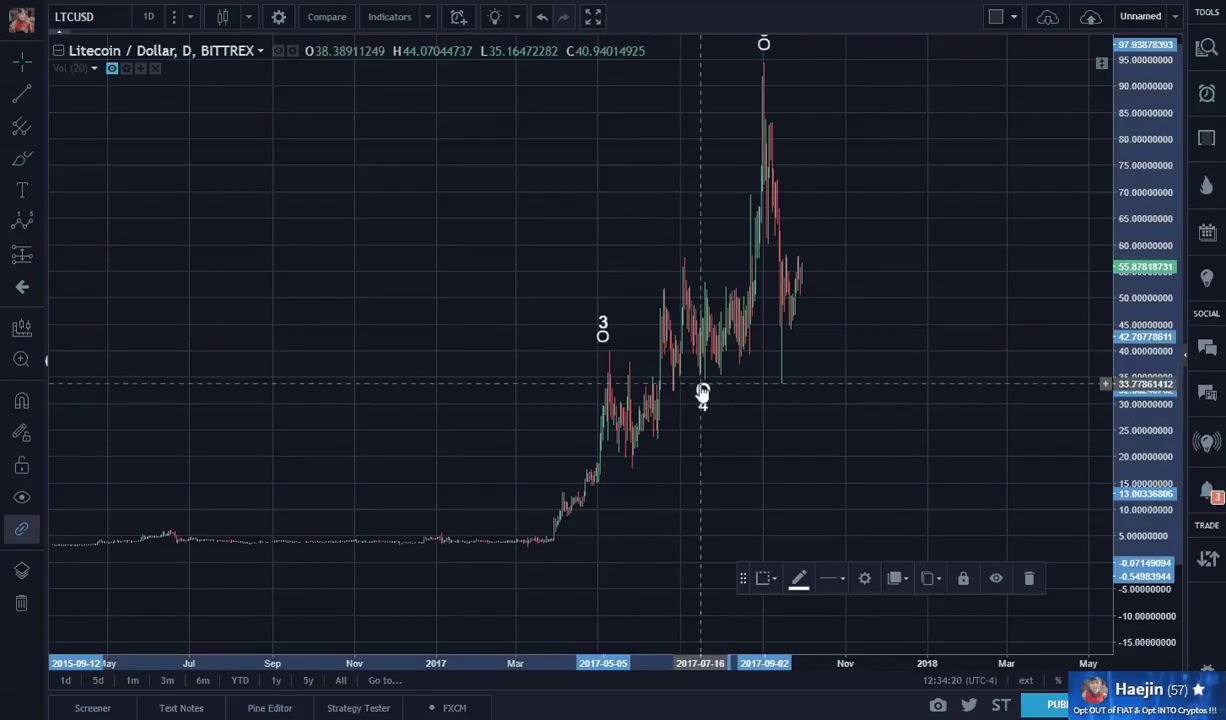
drag(703, 391, 643, 481)
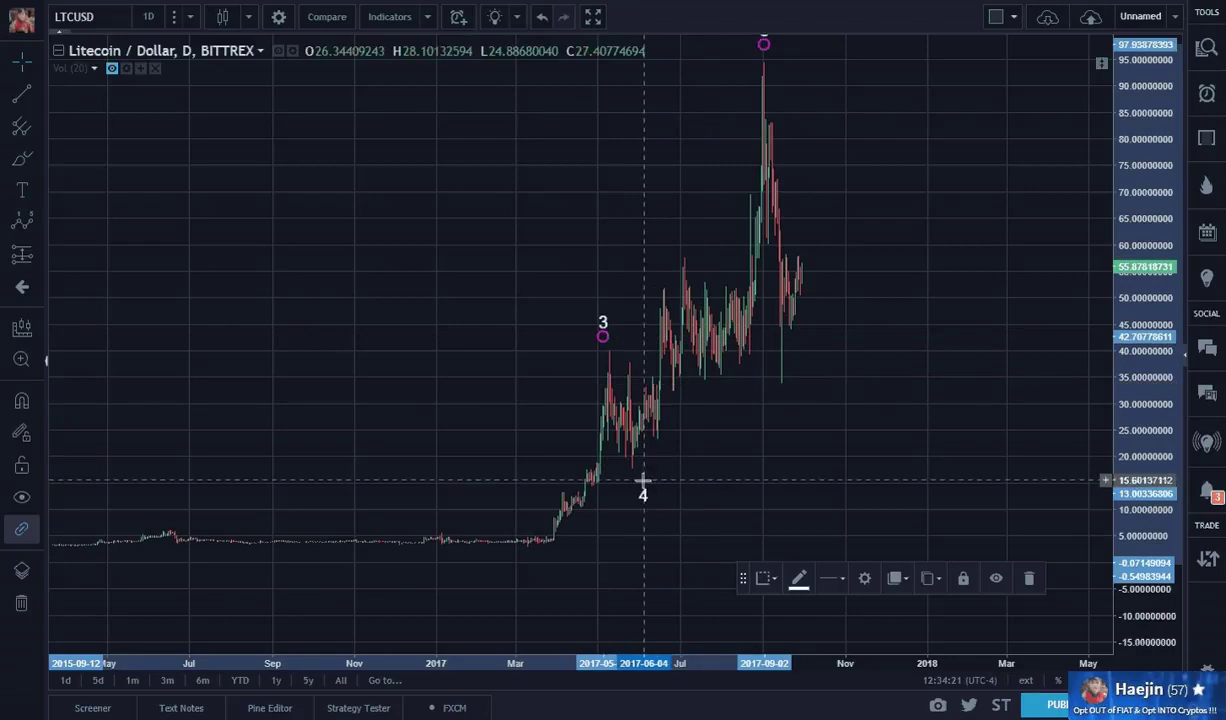
click(706, 479)
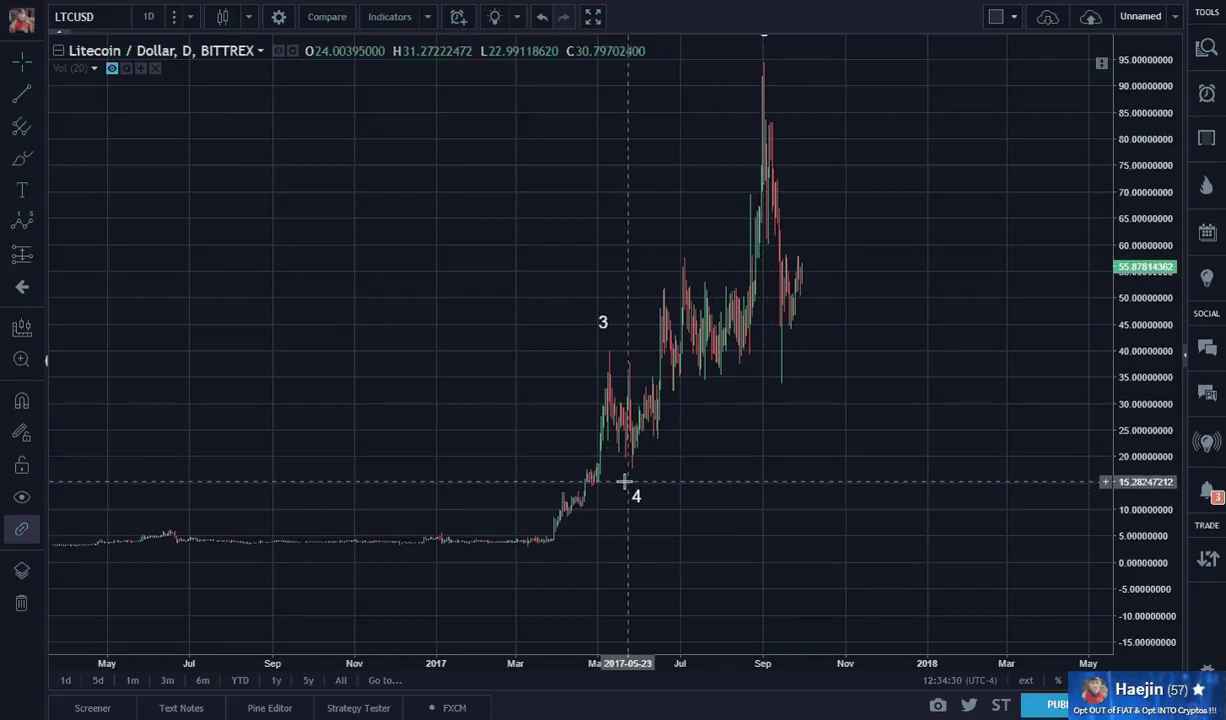
Brush a curly bracket alongside the rise into wave 5, spanning prices from about 100 down to about 53
drag(917, 205, 921, 251)
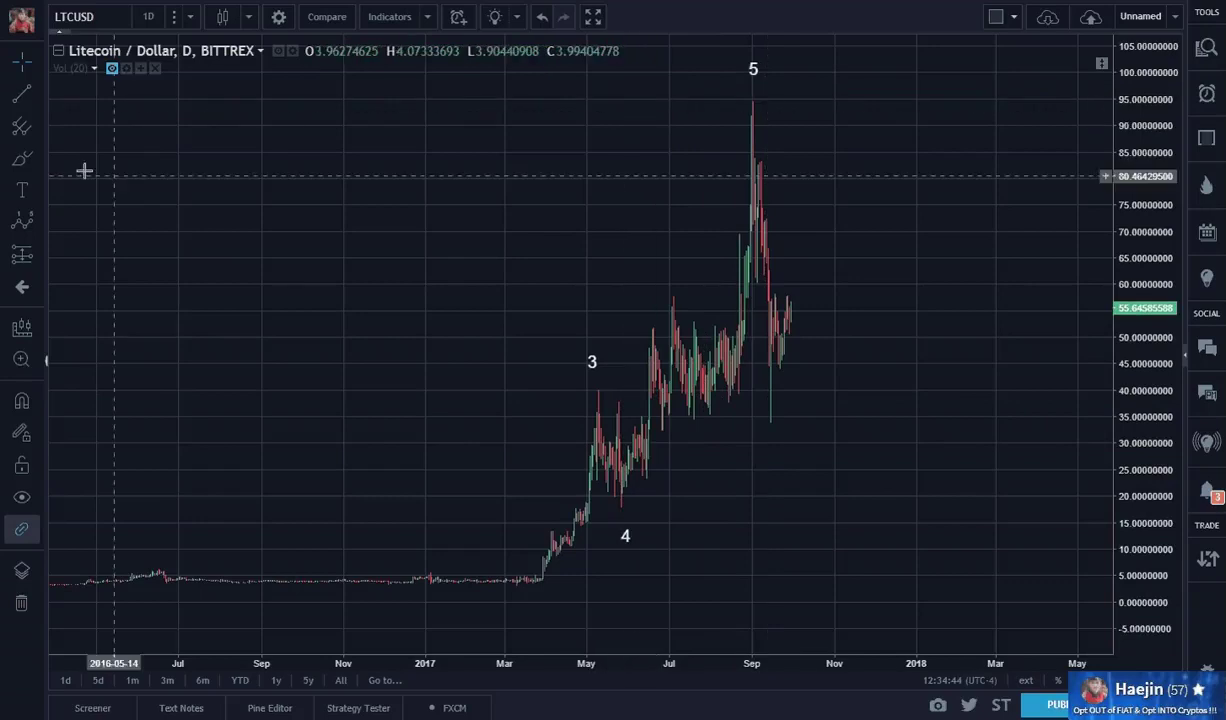
click(23, 160)
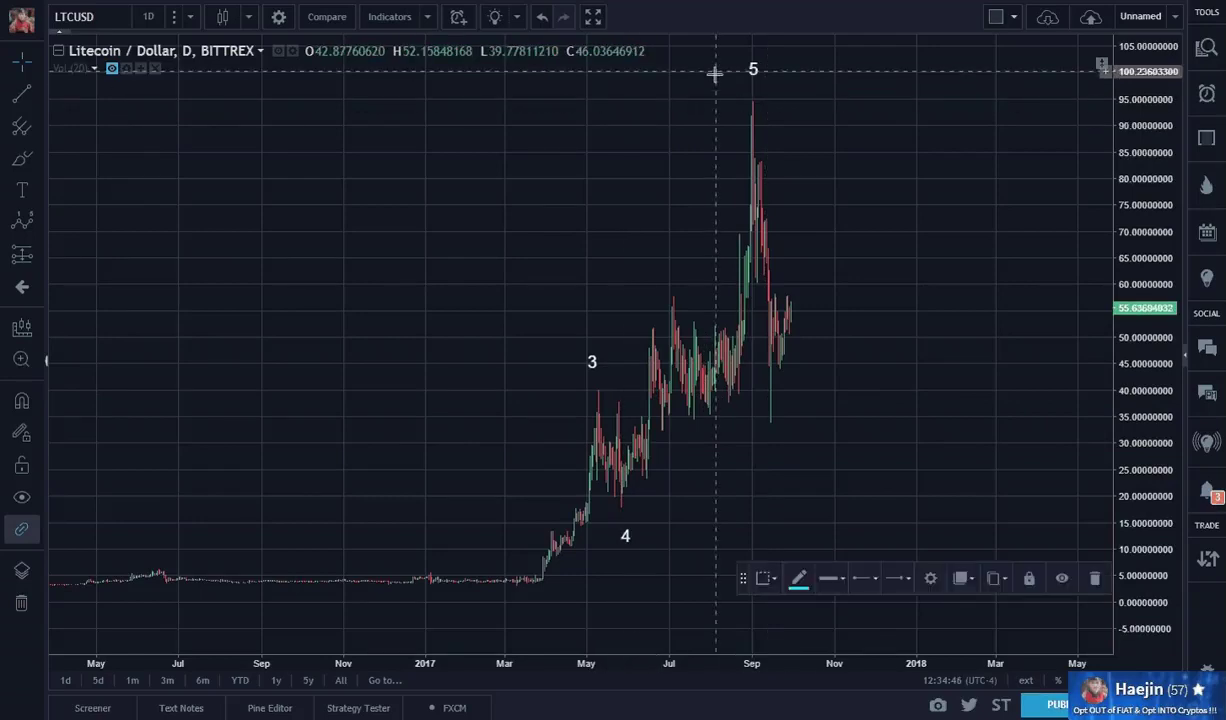
mouse_move(716, 74)
mouse_down()
mouse_move(705, 155)
mouse_move(690, 165)
mouse_move(705, 322)
mouse_up()
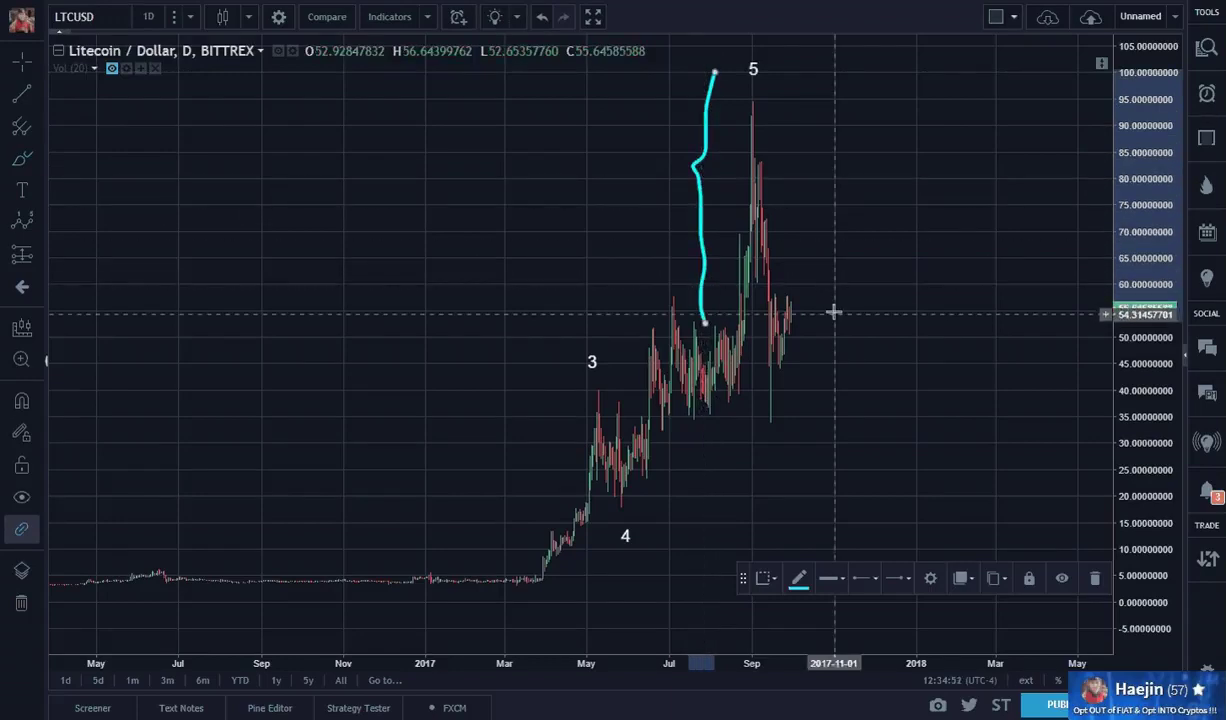
Add the text "Extended 5th Wave" and place it just outside the bracket at about 84
click(21, 190)
click(620, 160)
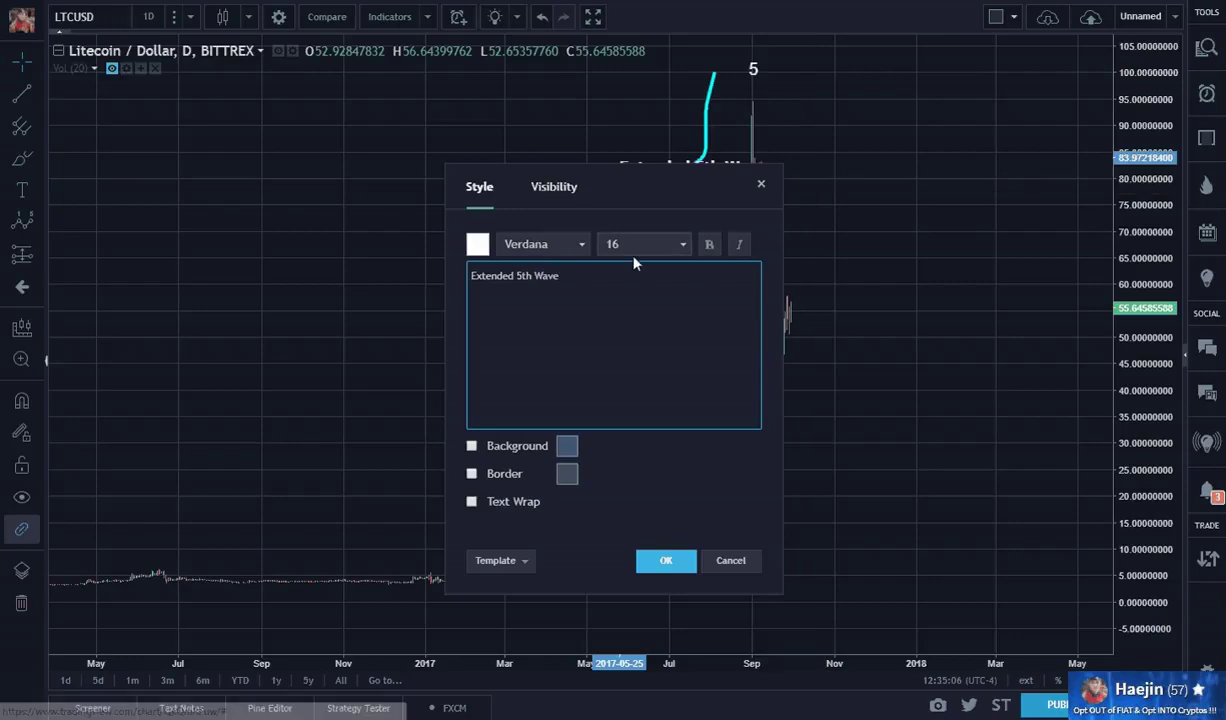
click(660, 560)
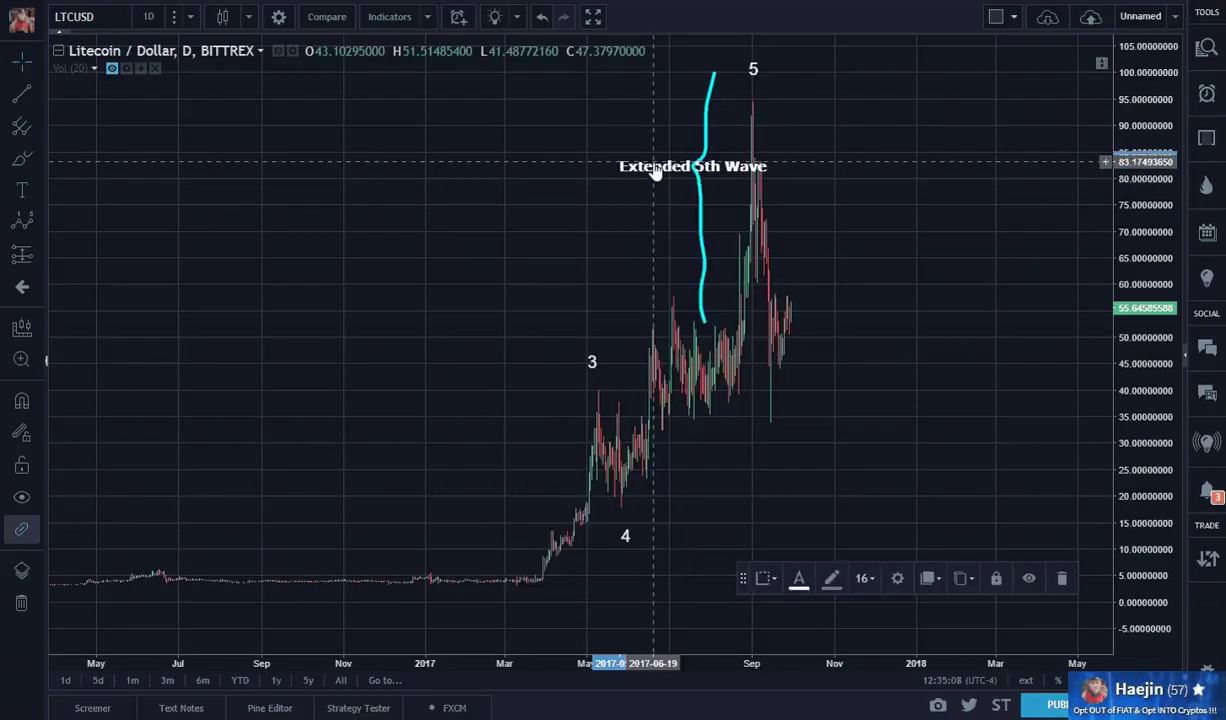
drag(653, 170, 567, 167)
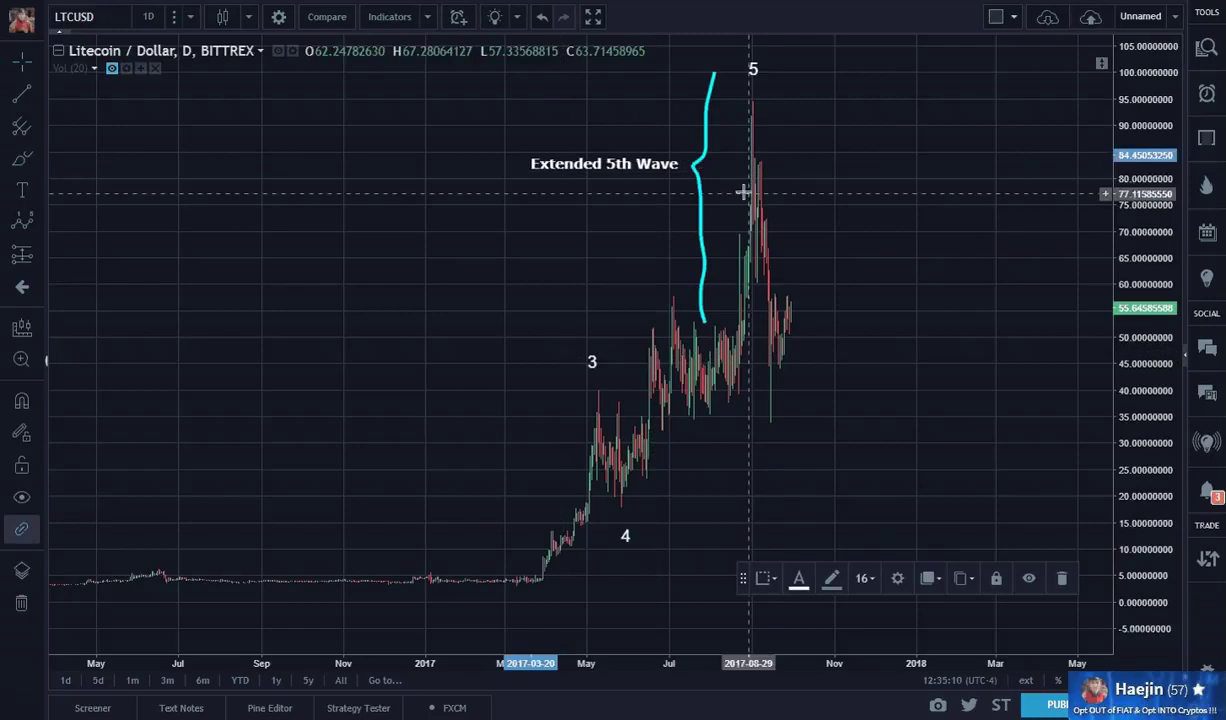
Delete the brushed bracket and redraw it as a smoother one from about 97 down to about 54
click(699, 205)
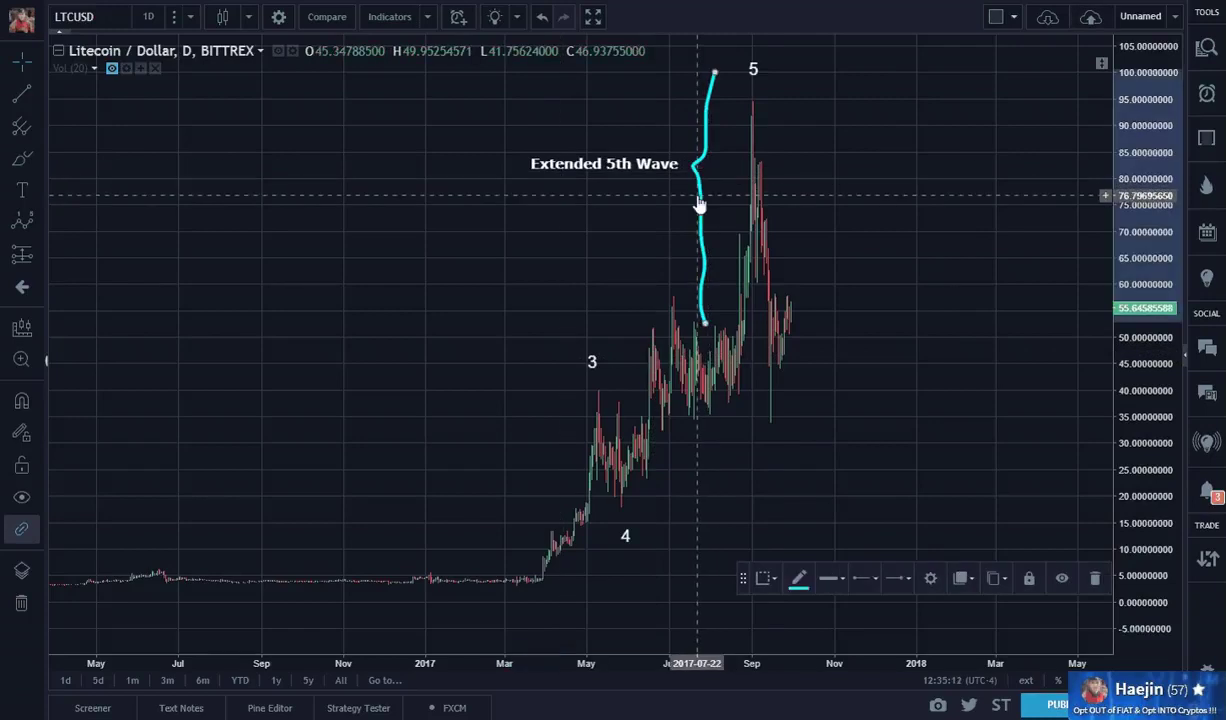
key(Delete)
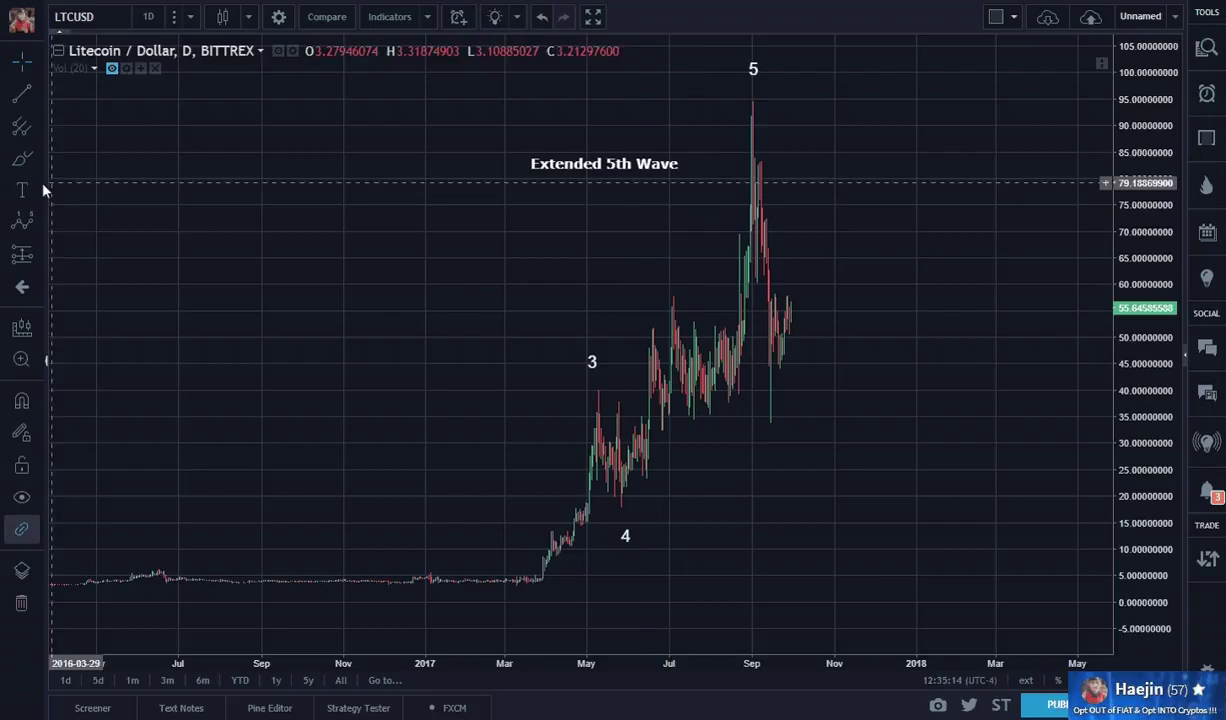
click(24, 160)
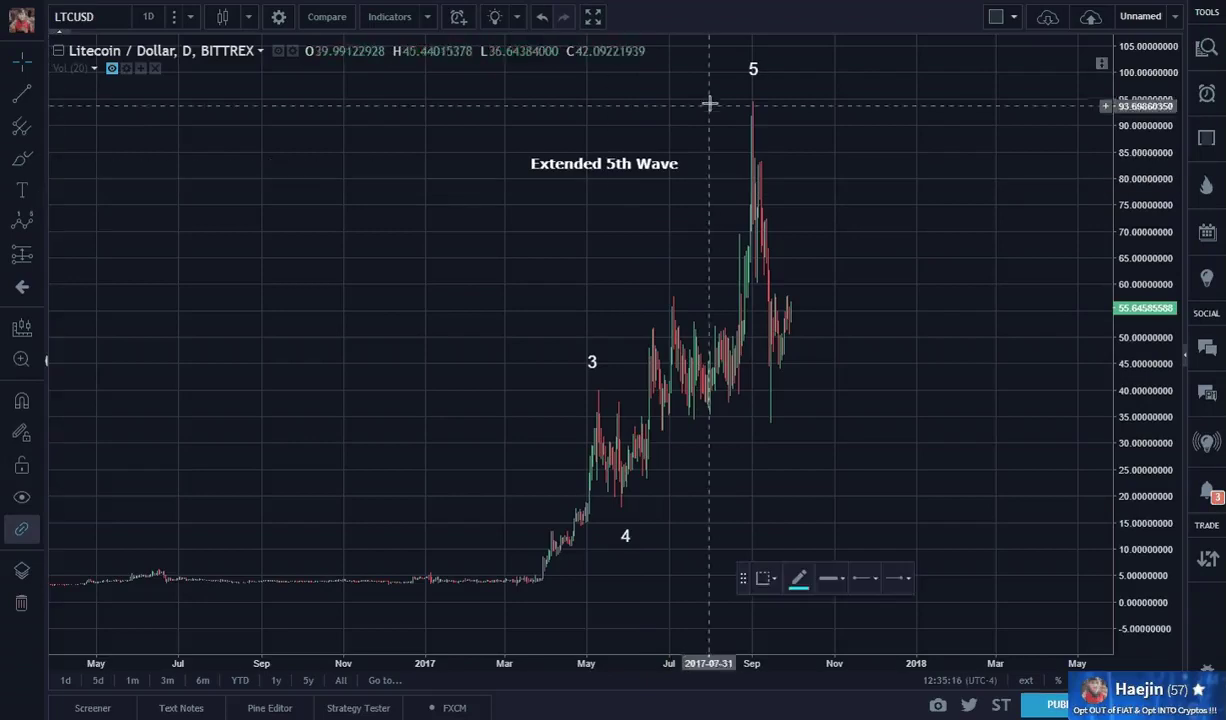
mouse_move(712, 89)
mouse_down()
mouse_move(692, 137)
mouse_move(690, 227)
mouse_move(714, 316)
mouse_up()
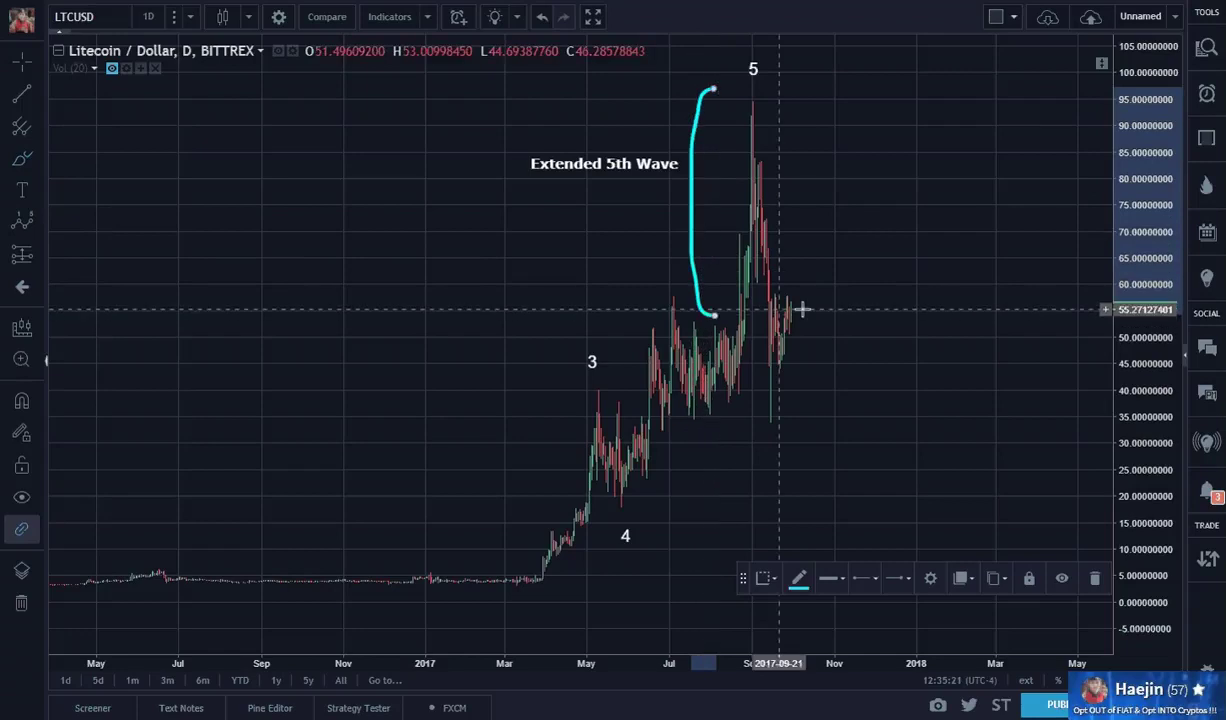
click(27, 105)
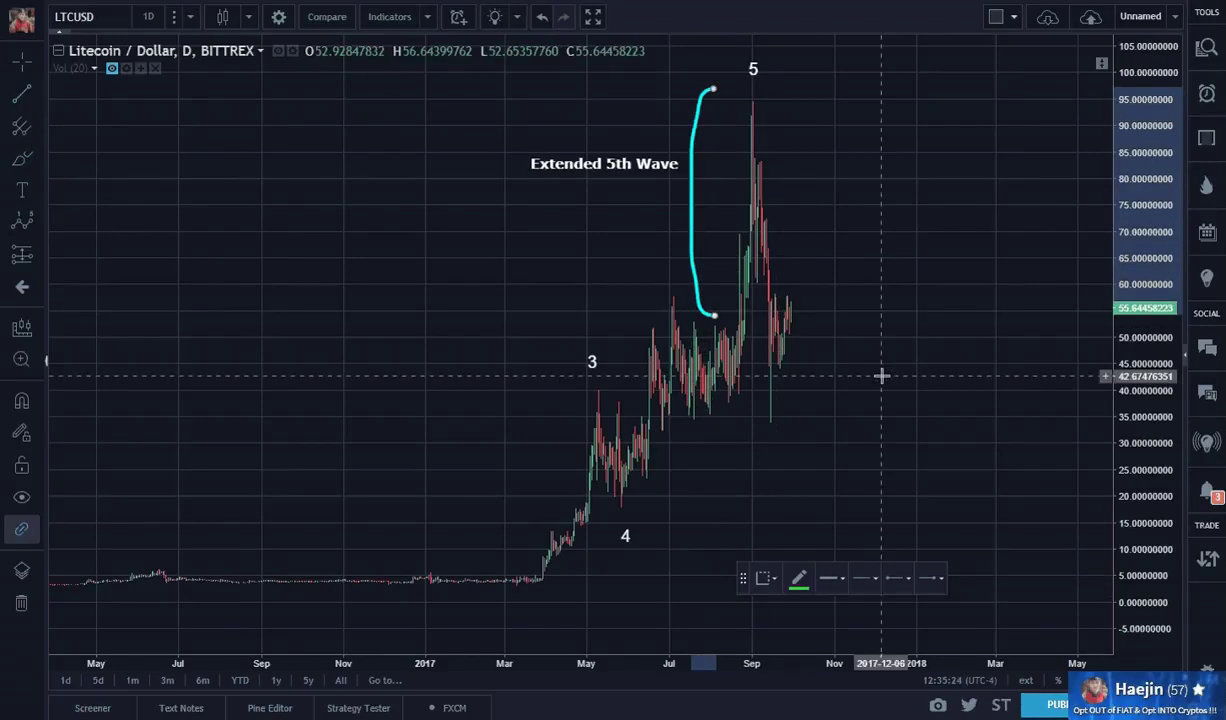
click(902, 461)
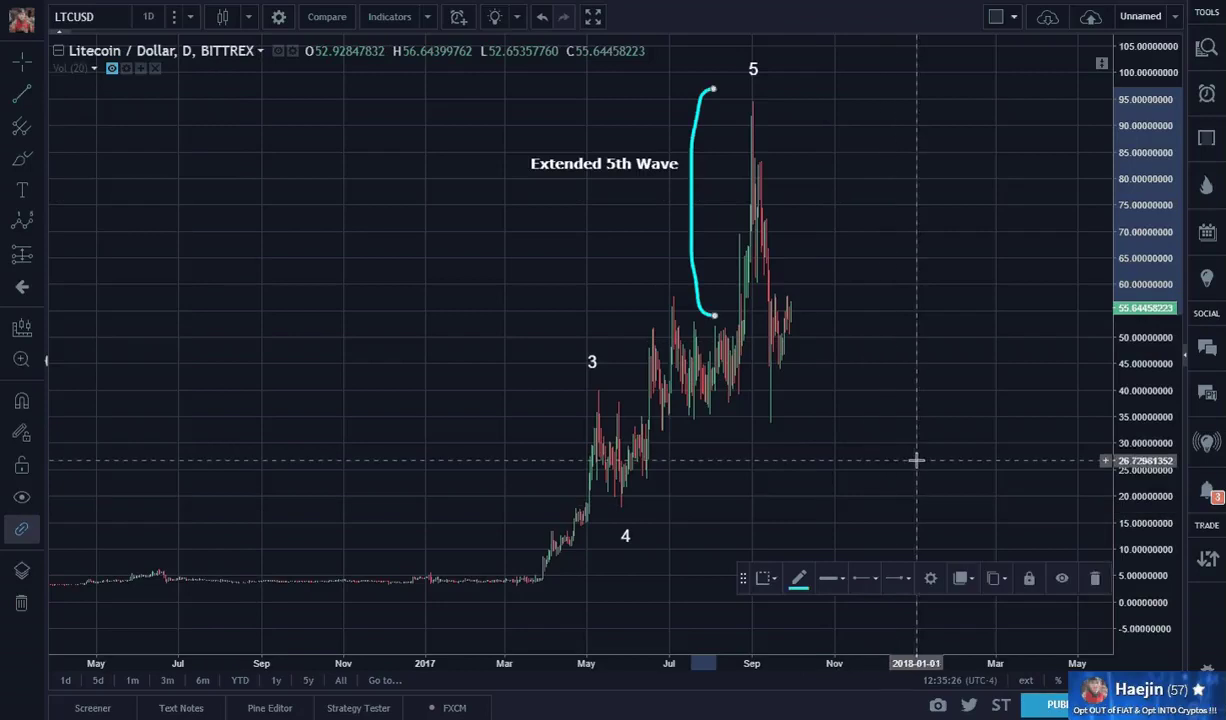
right_click(917, 461)
click(842, 441)
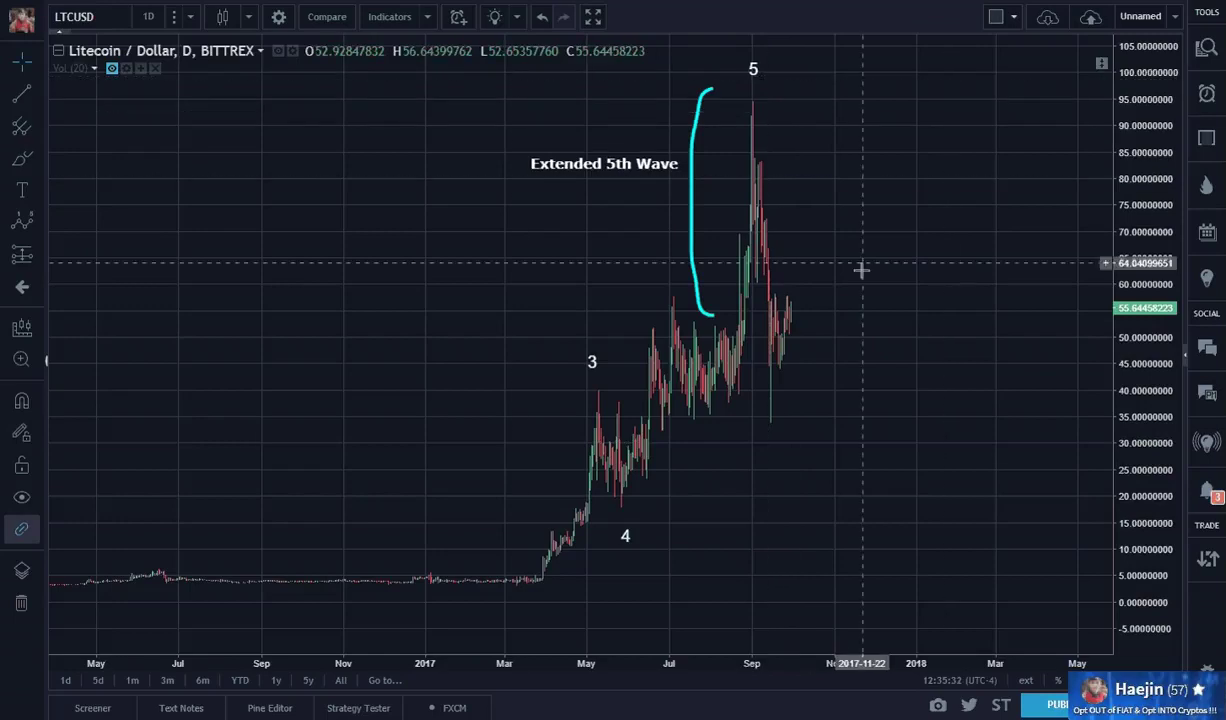
Remove the brushed bracket and move the "Extended 5th Wave" text nearer to the rise into wave 5, at about 84
scroll(1004, 457, up, 4)
drag(758, 419, 906, 457)
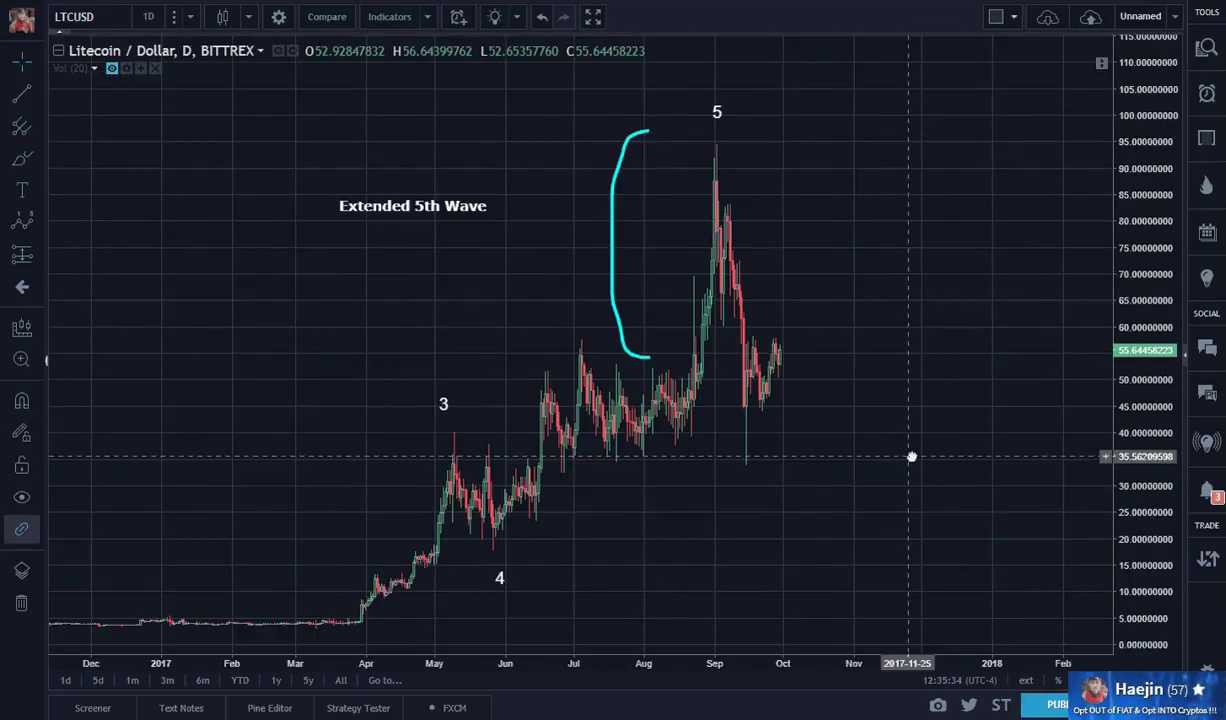
scroll(913, 457, up, 1)
scroll(913, 457, up, 2)
drag(805, 413, 911, 421)
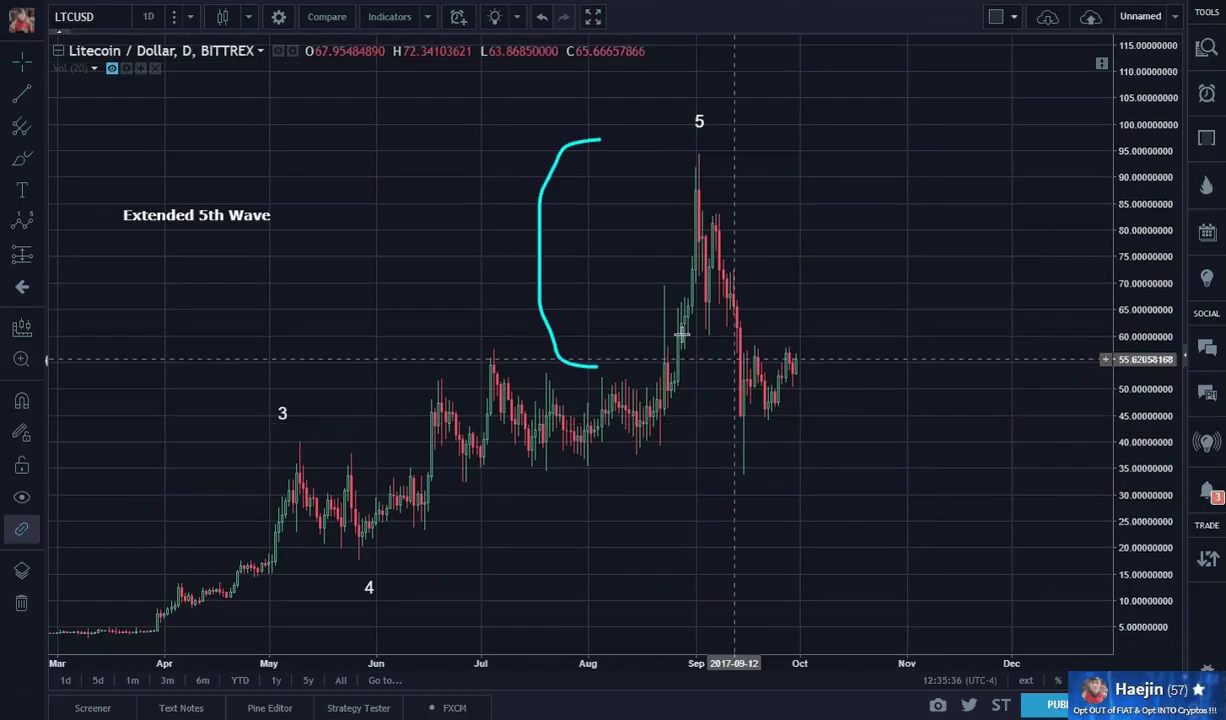
drag(549, 281, 597, 270)
key(Delete)
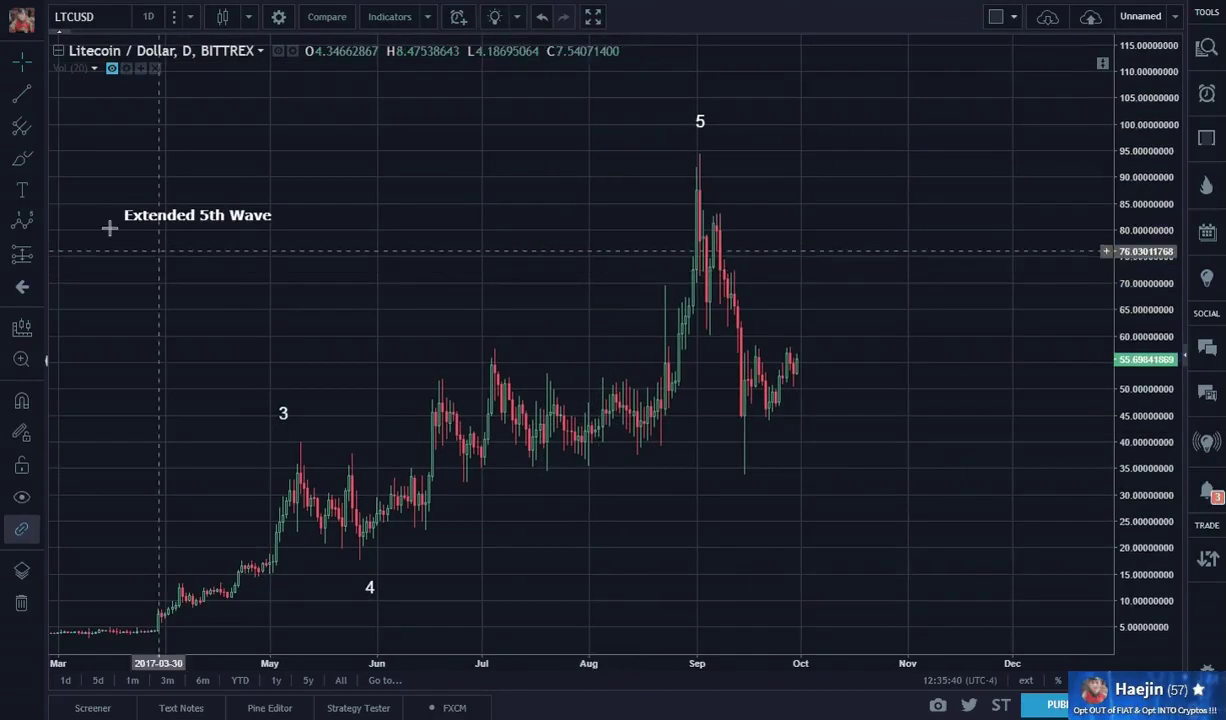
drag(196, 226, 532, 228)
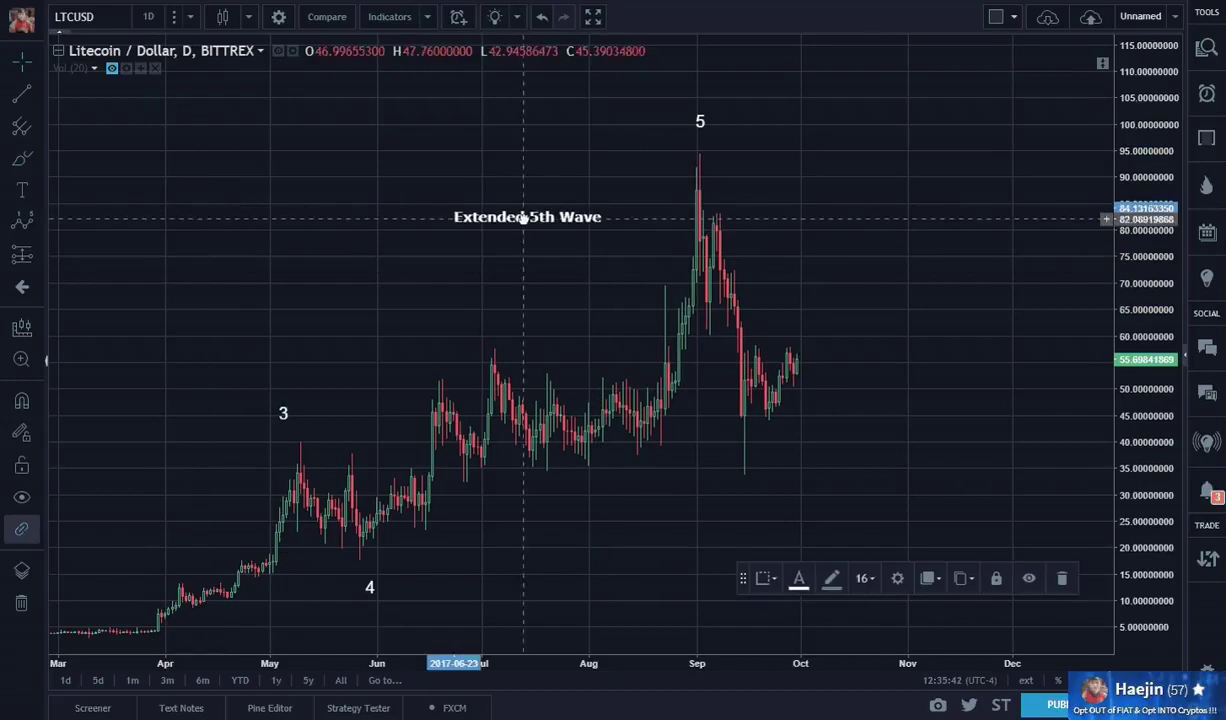
click(988, 316)
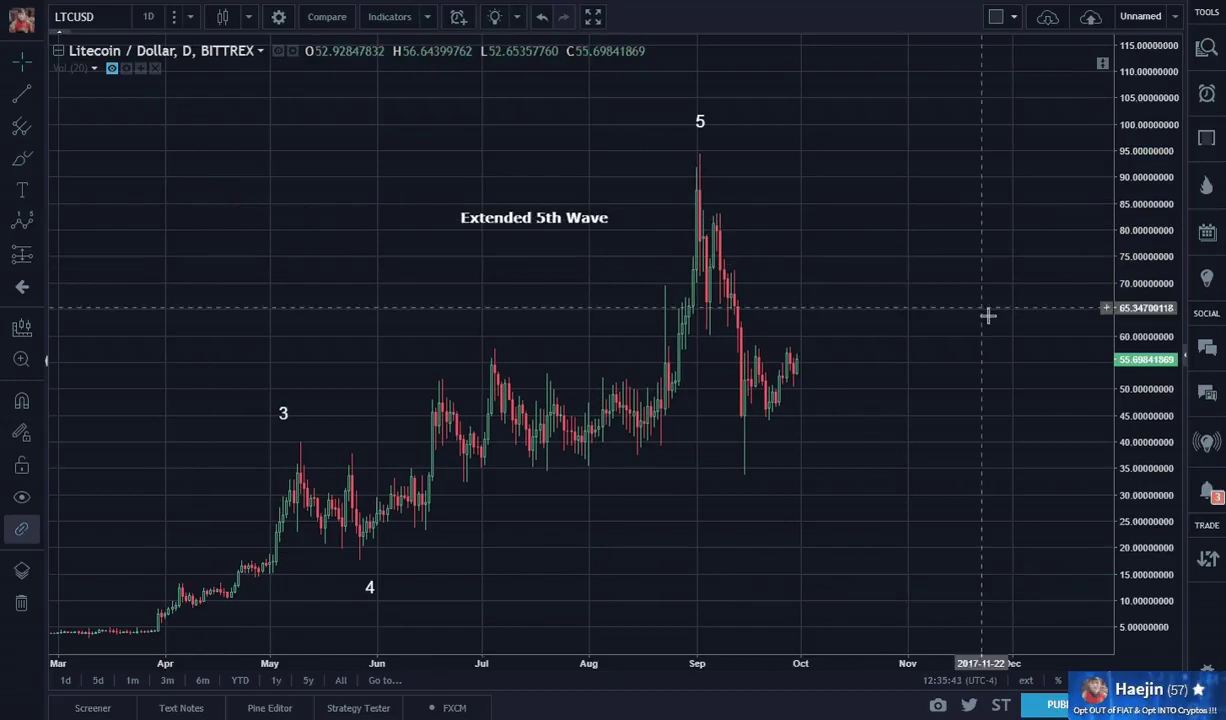
Place an Elliott Correction Wave (ABC) with 0 at the September 2017 peak, a at about 58, b at about 86 and c at about 32
click(37, 229)
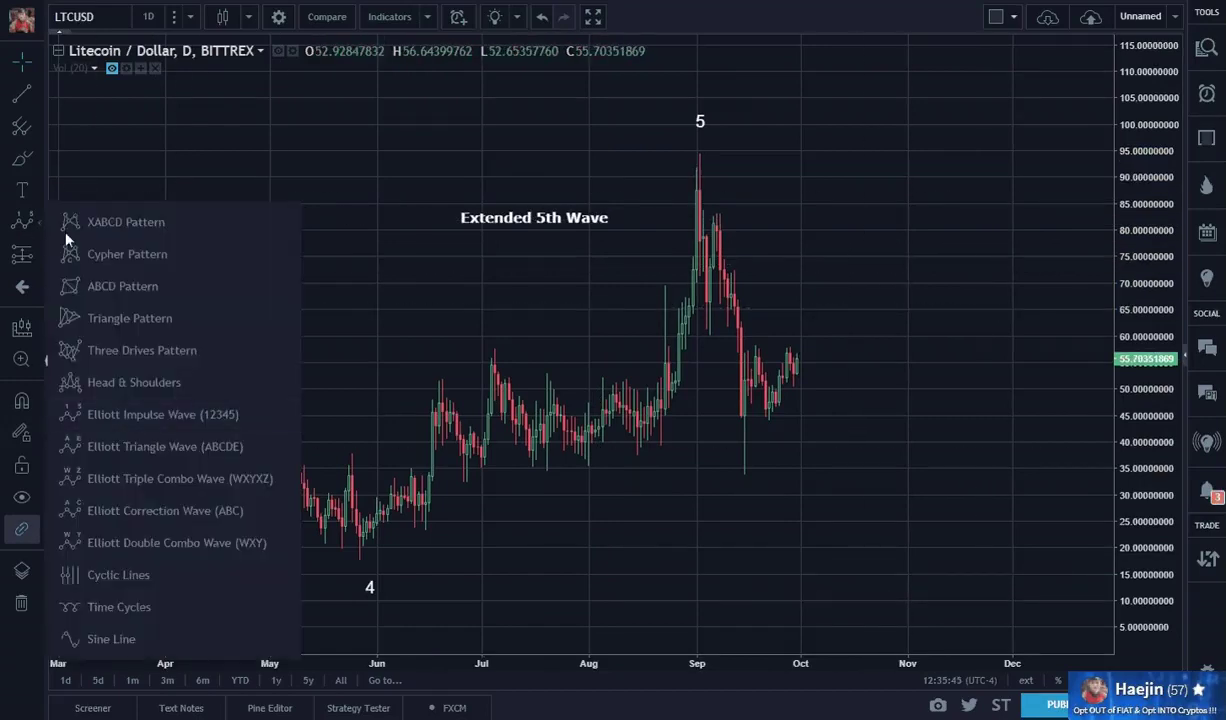
click(150, 510)
click(698, 162)
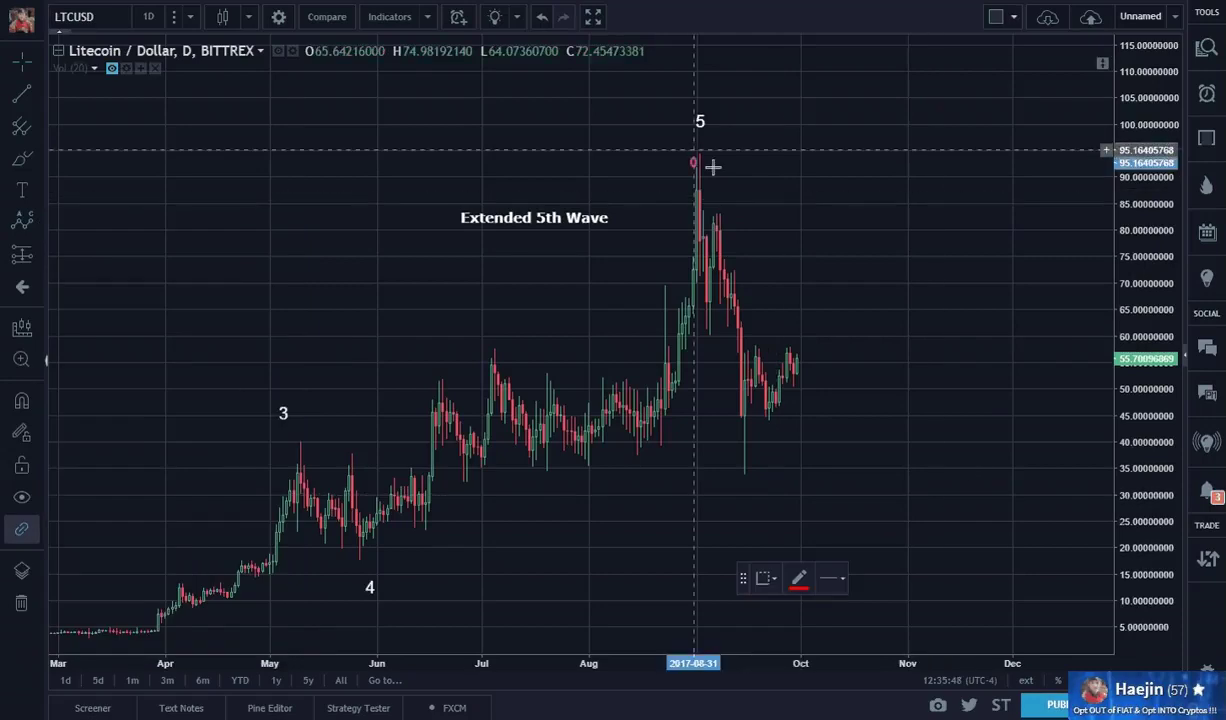
click(700, 347)
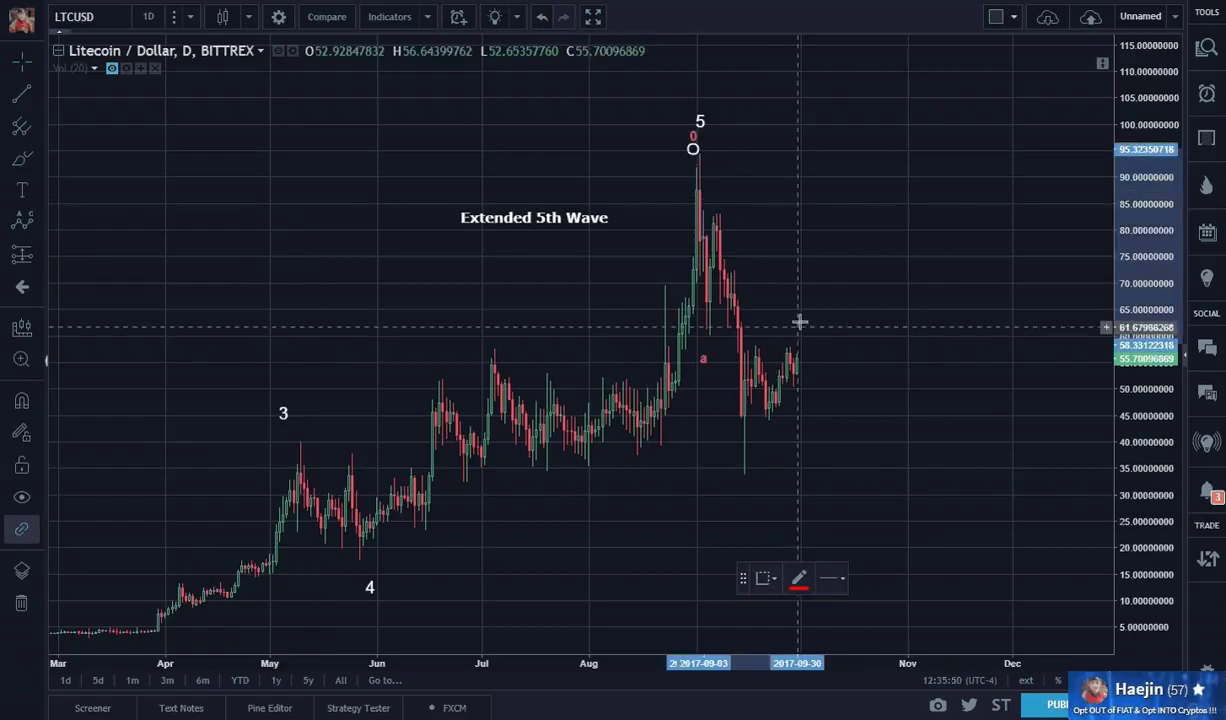
click(720, 194)
click(744, 486)
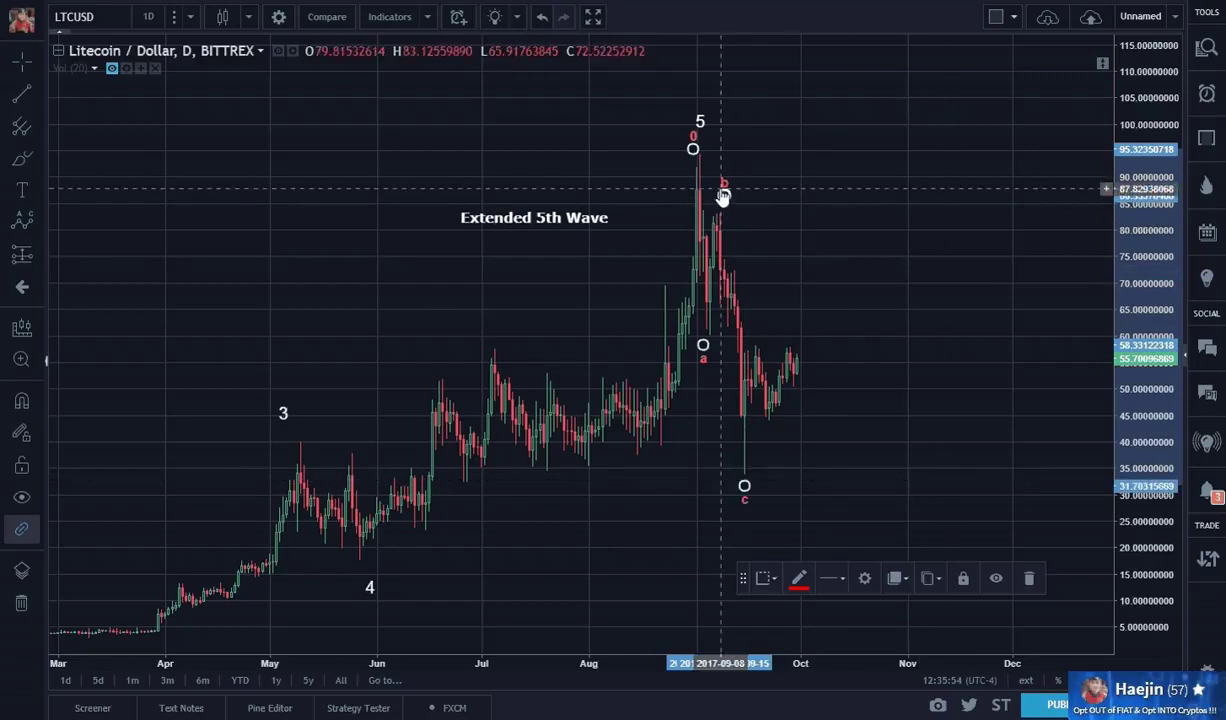
Align correction point b above the rebound high of September 7, 2017, and raise it to about 88
drag(724, 195, 716, 197)
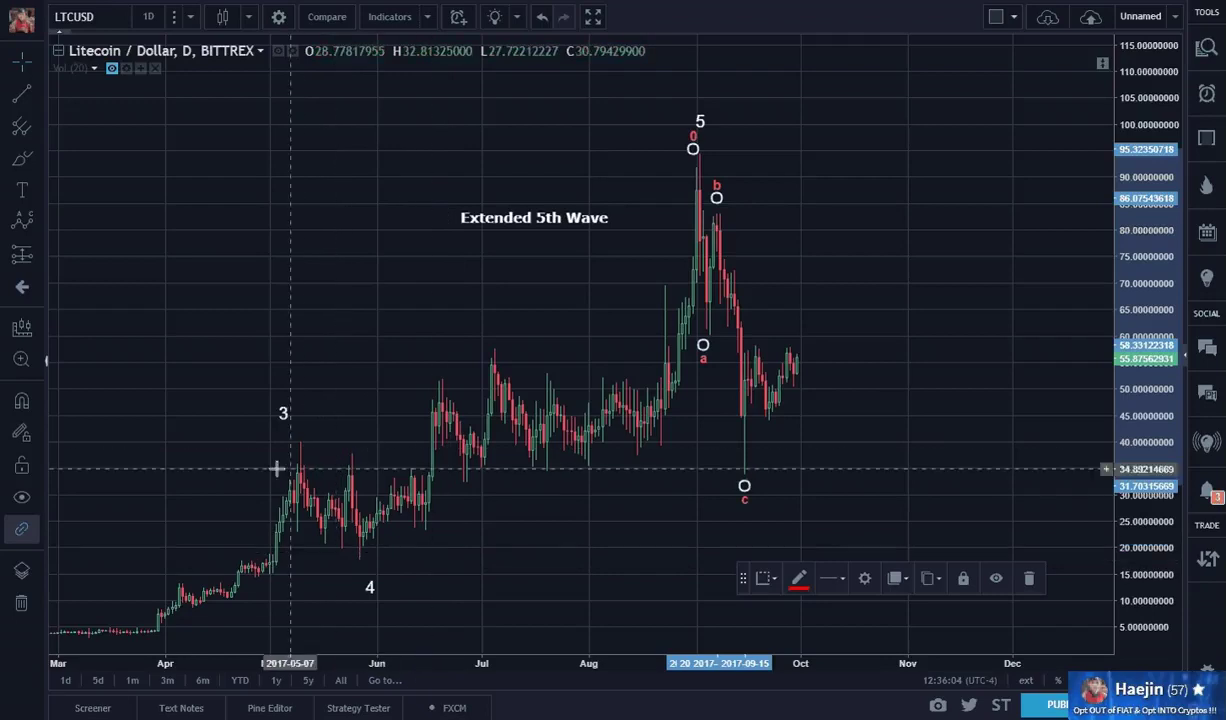
click(931, 474)
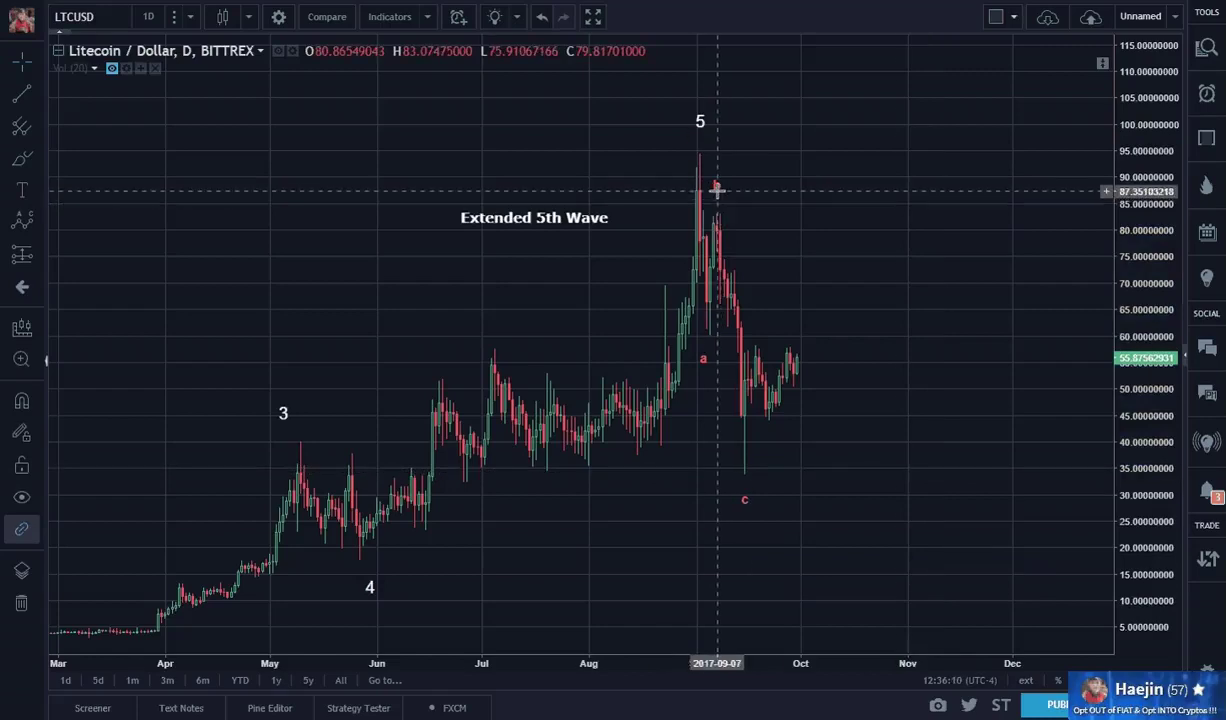
click(716, 188)
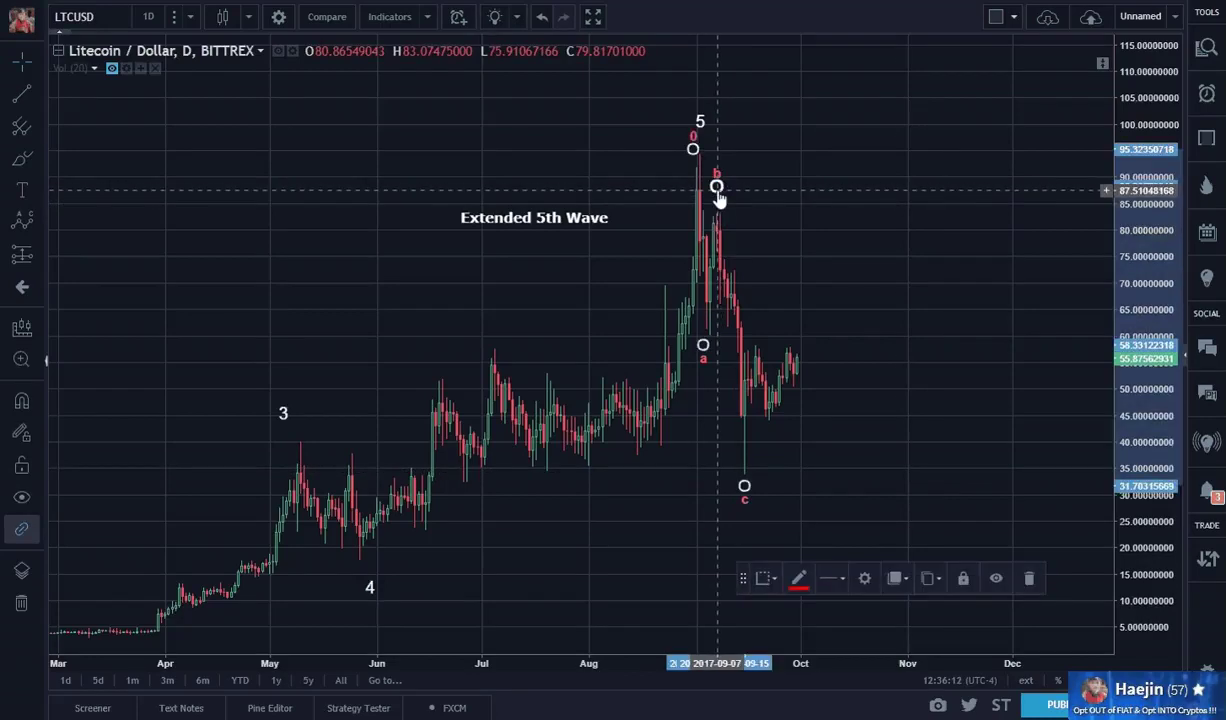
Settle correction point b at about 85 and nudge point c slightly upward below the mid-September 2017 low, at about 32
click(884, 480)
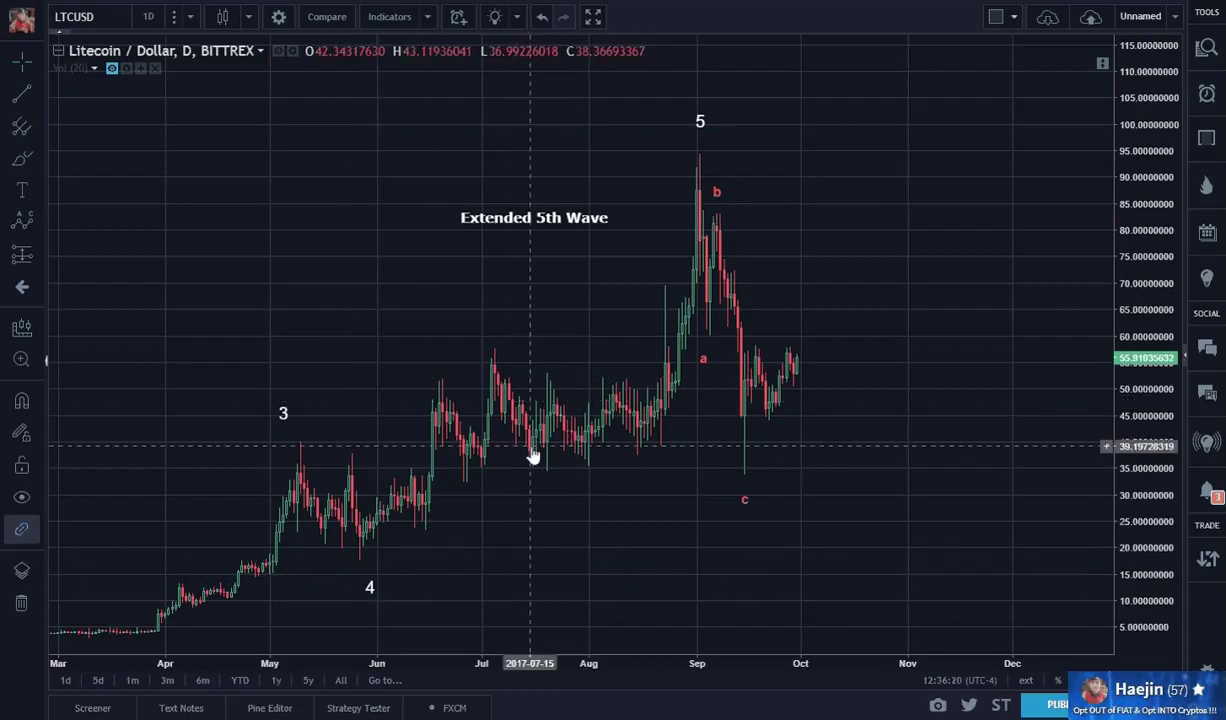
click(745, 484)
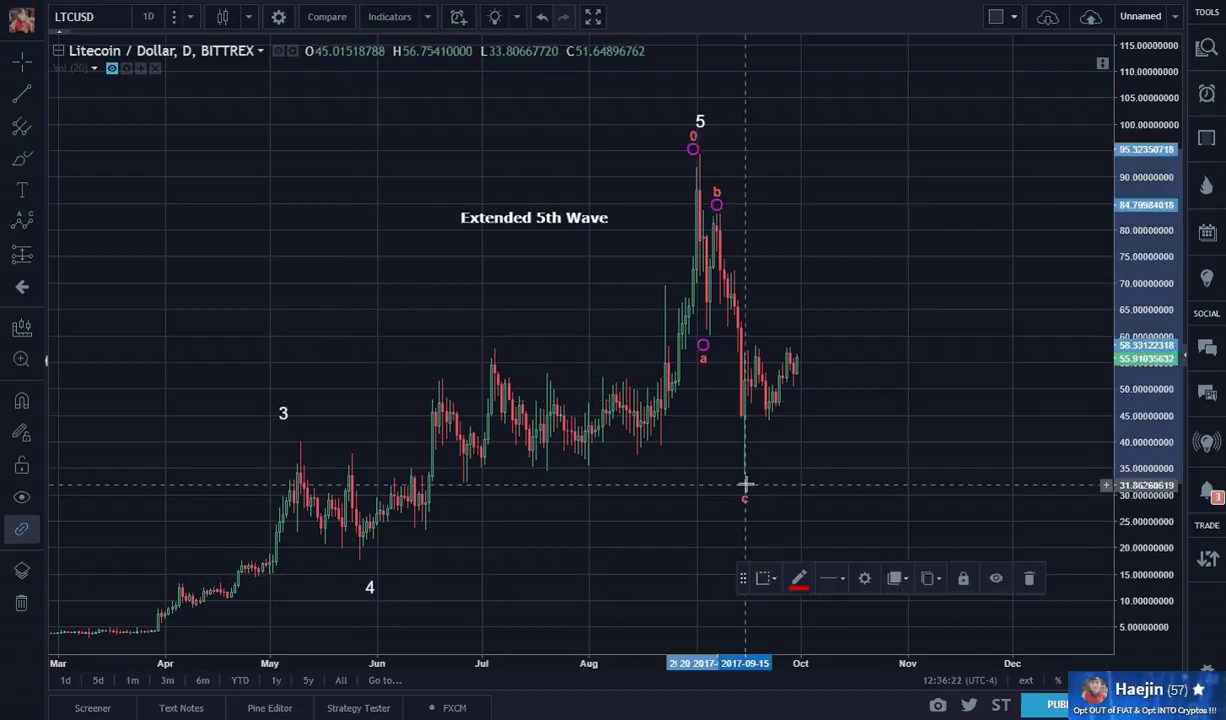
click(835, 426)
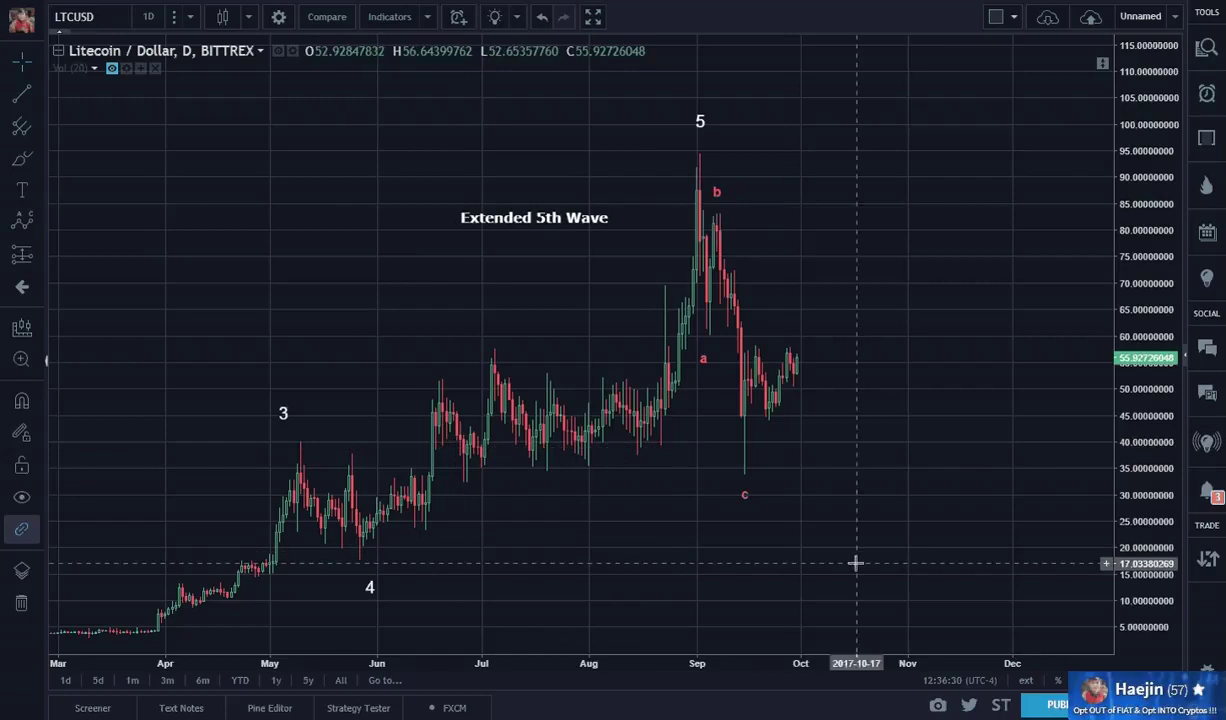
Place an Elliott Impulse Wave from the correction low at about 34, with points at about 59, 42, 73, 67 and 93
drag(960, 440, 922, 454)
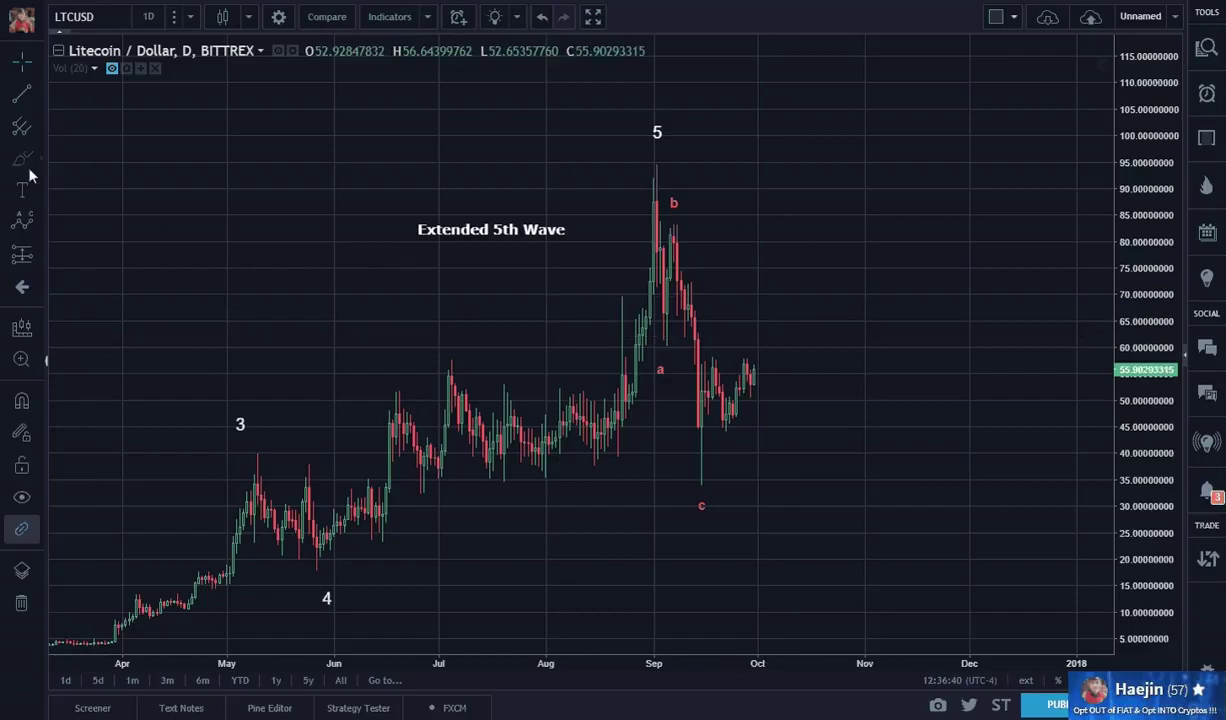
click(37, 228)
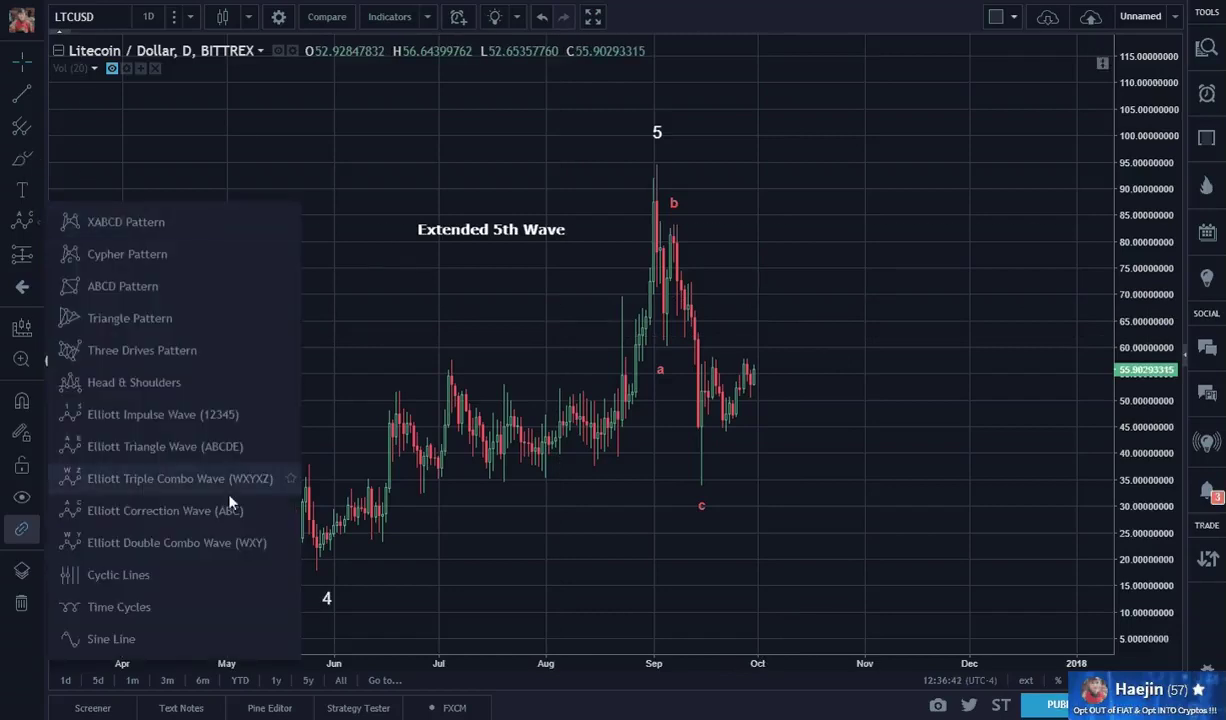
click(131, 414)
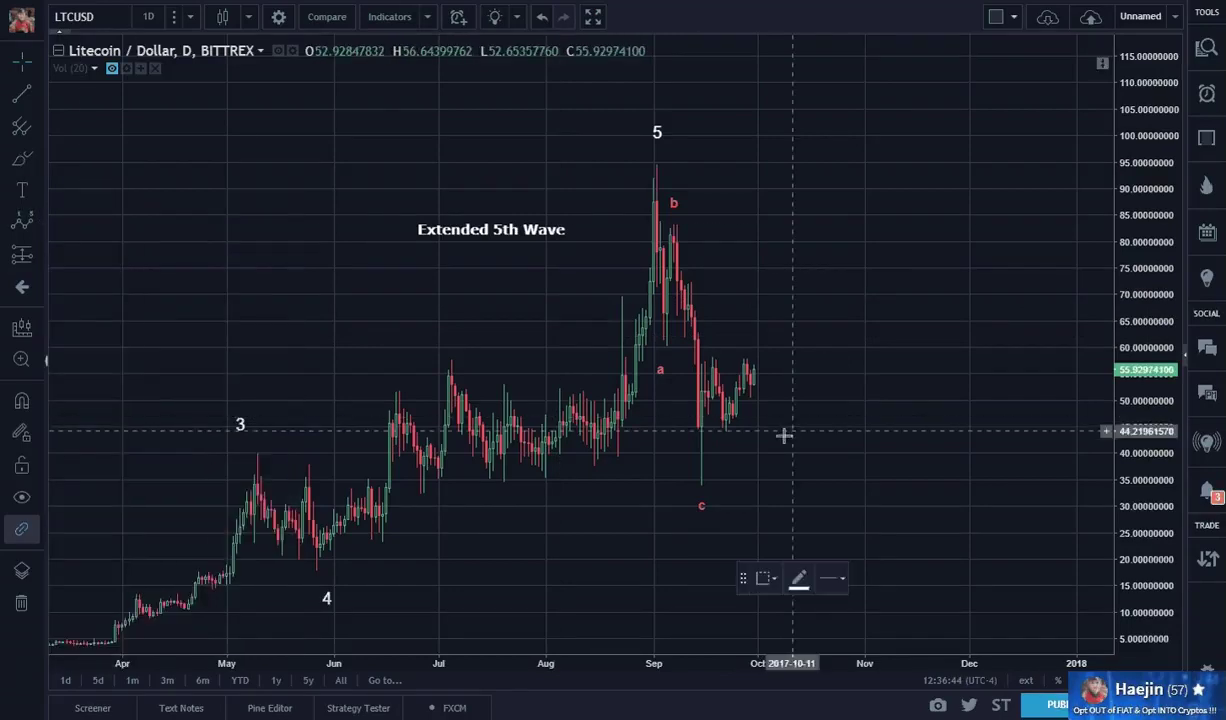
click(702, 466)
click(708, 355)
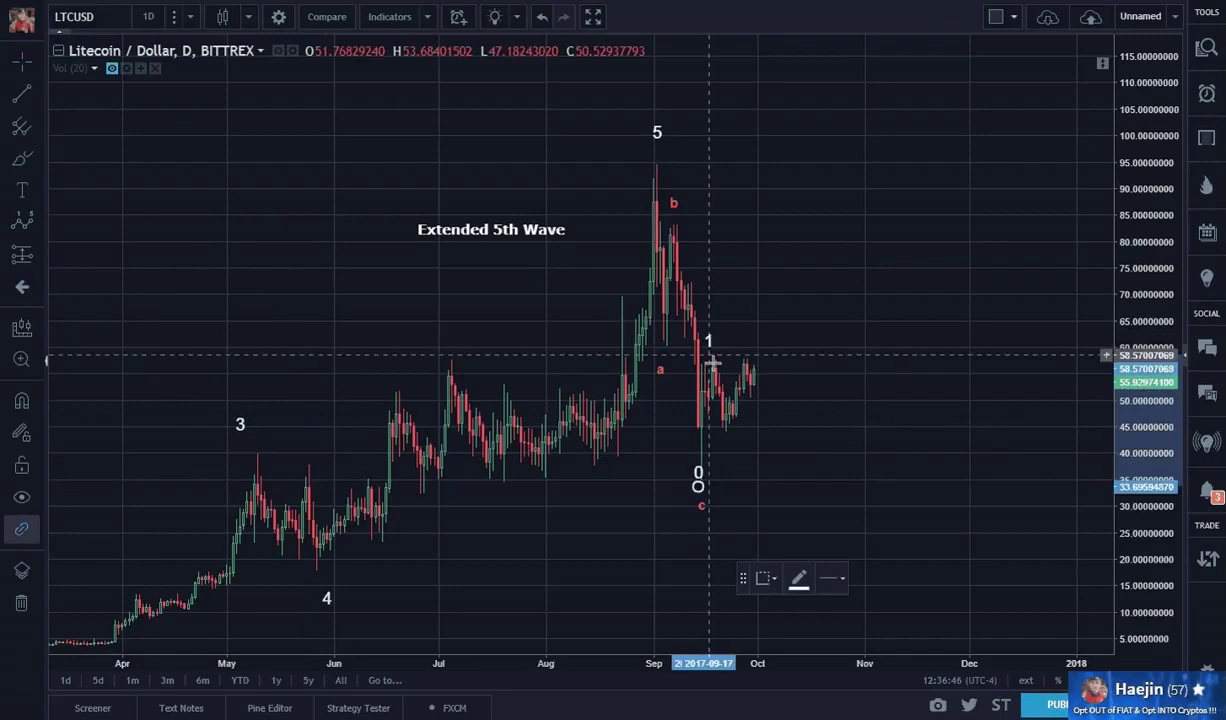
click(730, 442)
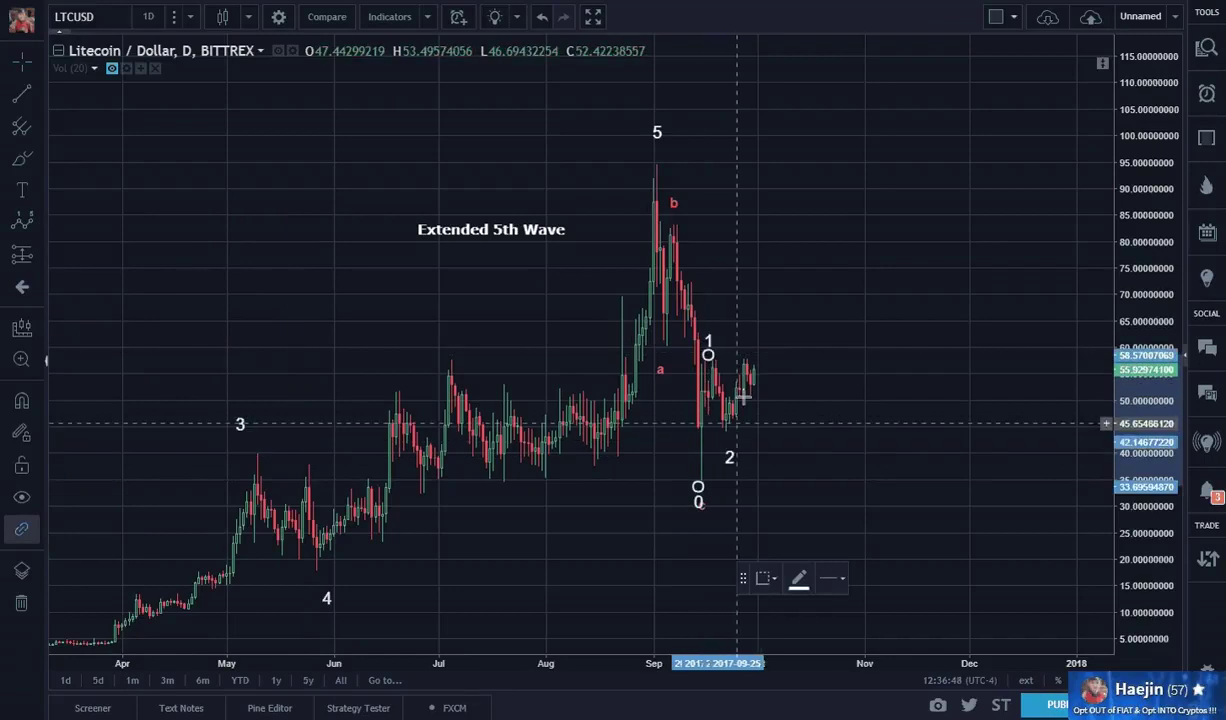
click(801, 279)
click(817, 312)
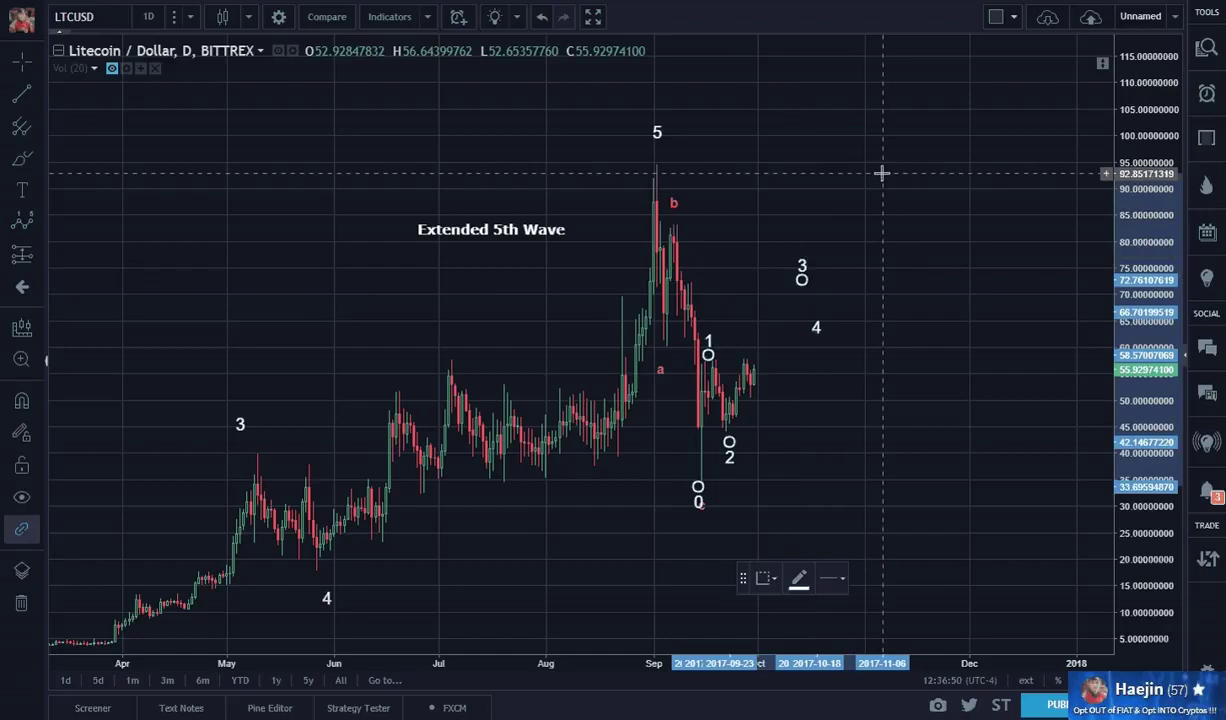
click(881, 173)
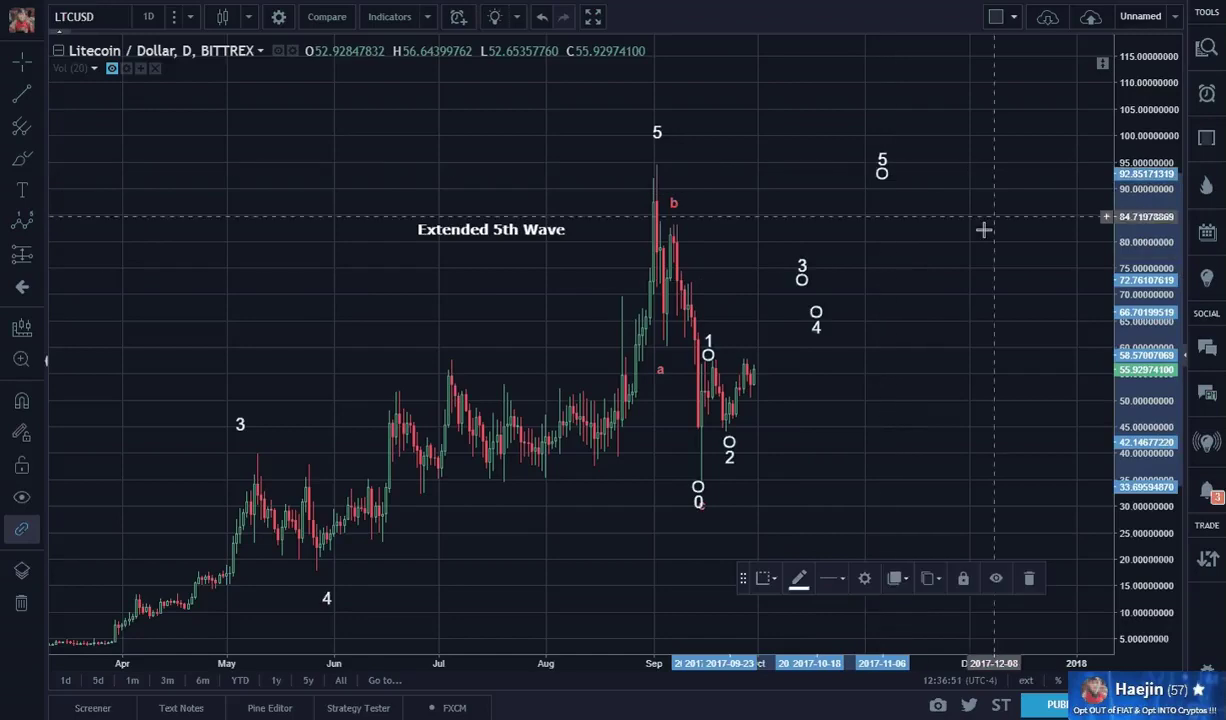
Set the degree of the projected impulse count to Minute
double_click(802, 268)
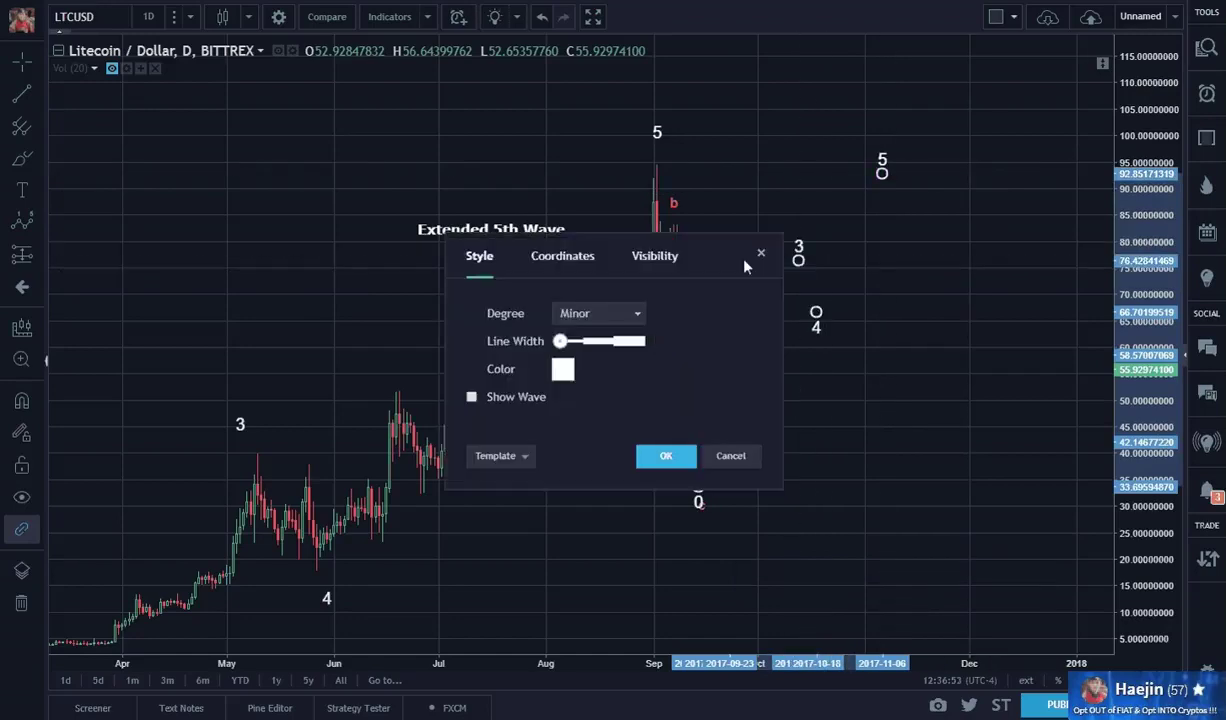
click(598, 313)
click(600, 567)
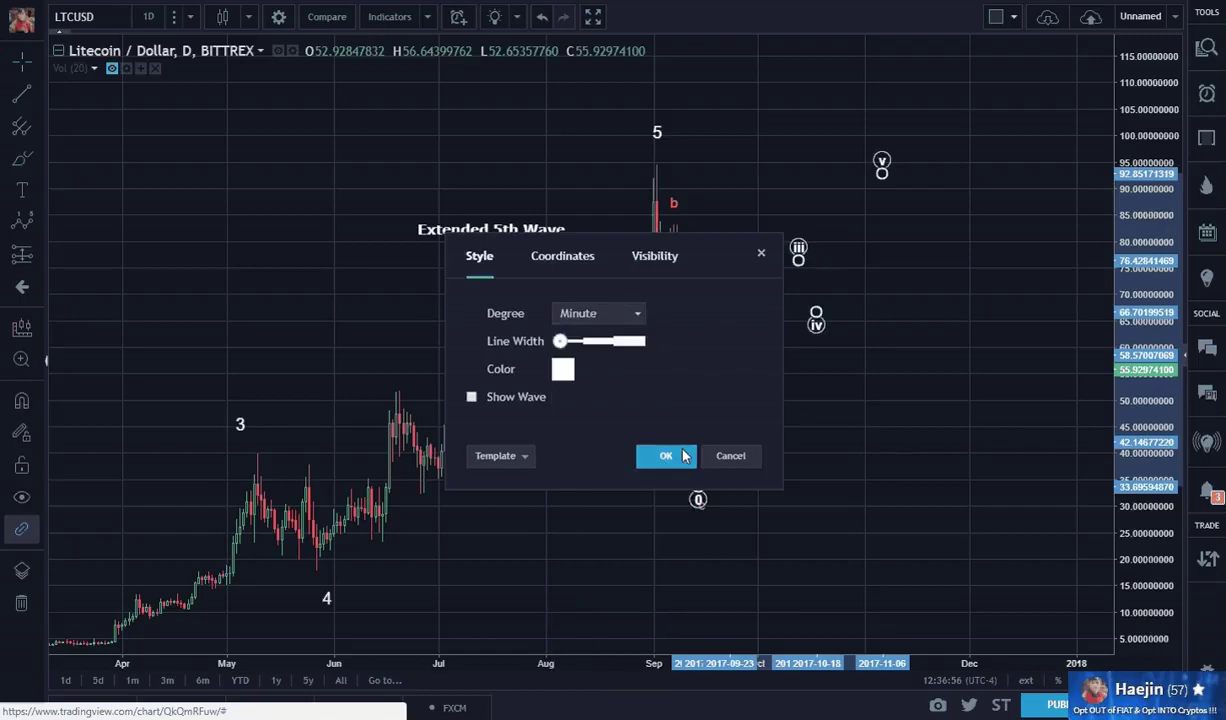
click(666, 456)
Draw a green trend line from about 60 in early October 2017 up to about 93 beneath projected wave v
click(21, 94)
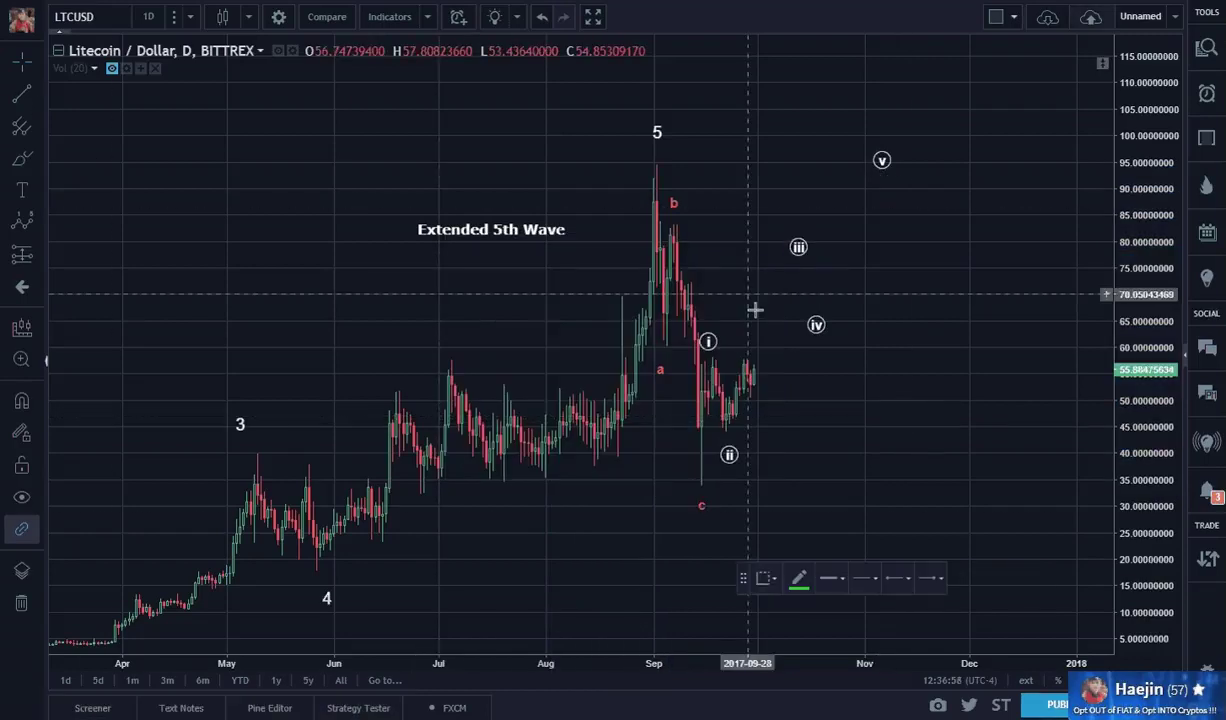
click(764, 347)
click(884, 172)
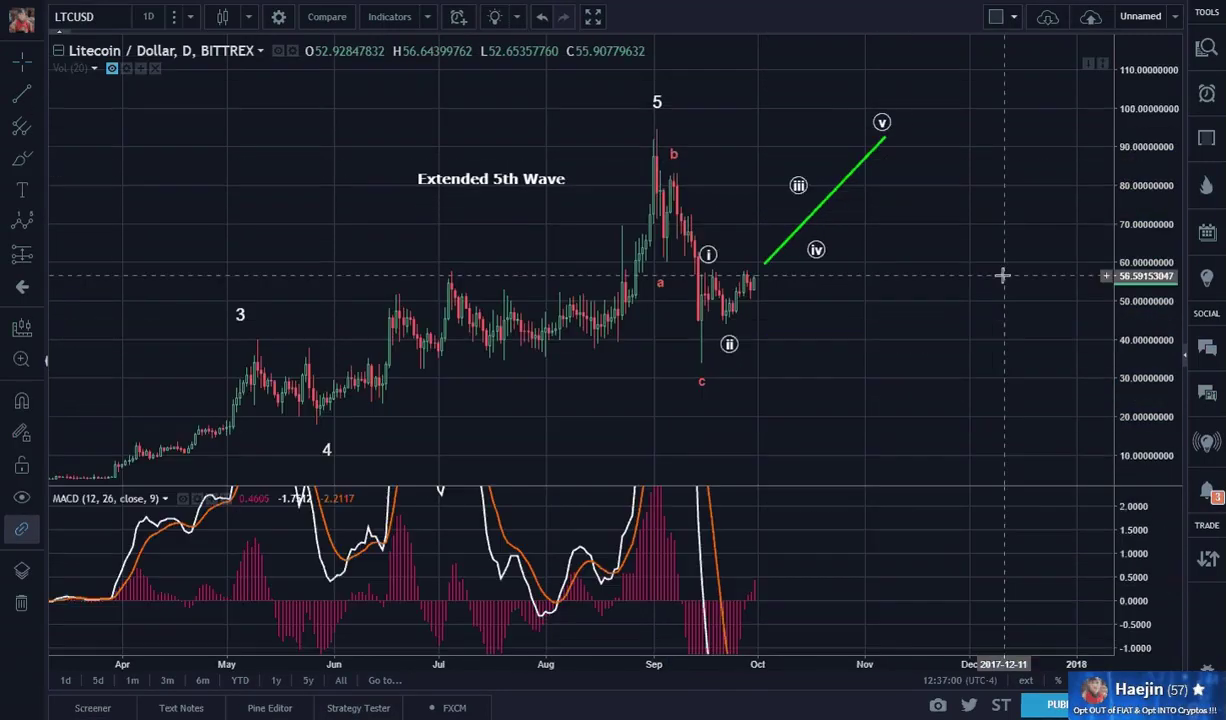
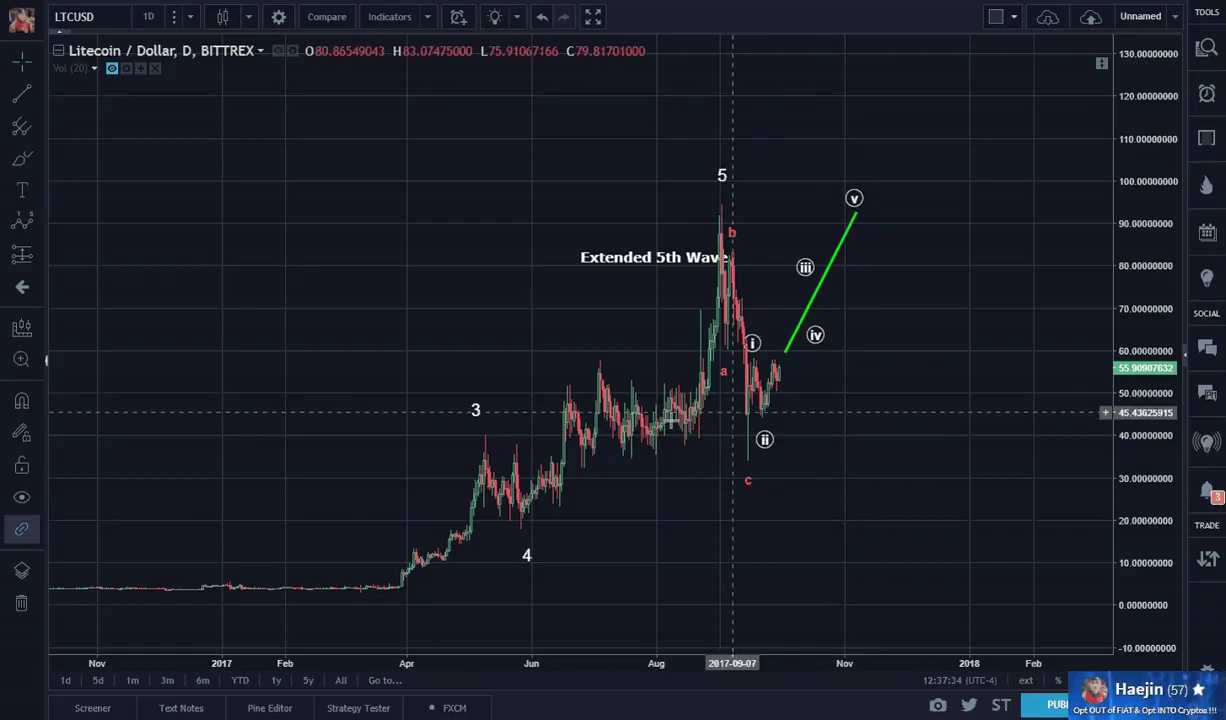
Draw a white support trend line beneath the lows, from about 2.6 on March 26, 2017 to about 85 in March 2018
click(21, 93)
click(393, 593)
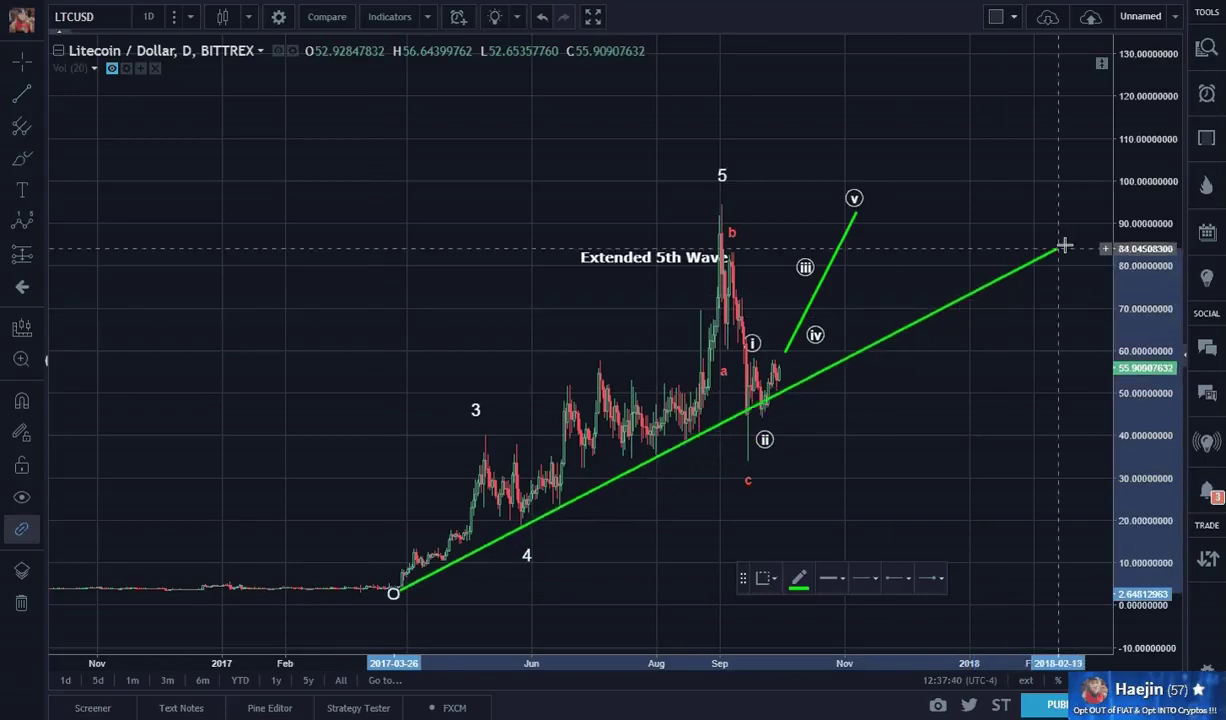
click(1097, 243)
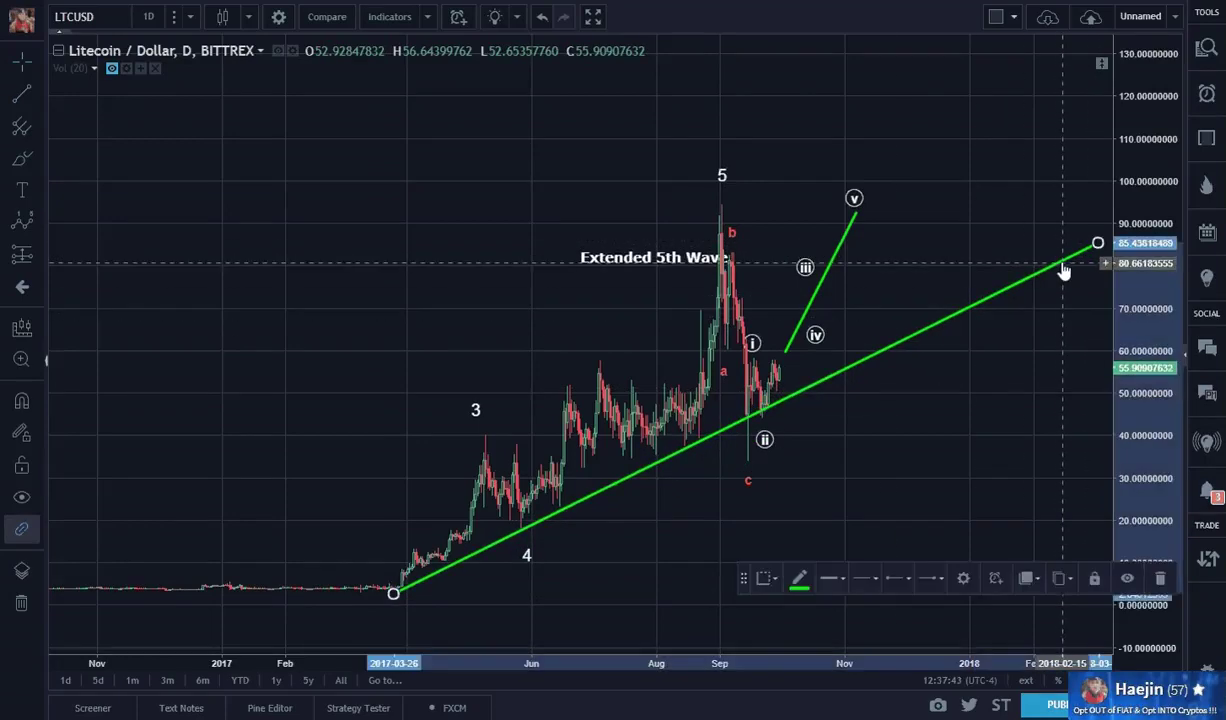
click(800, 580)
click(930, 549)
click(988, 471)
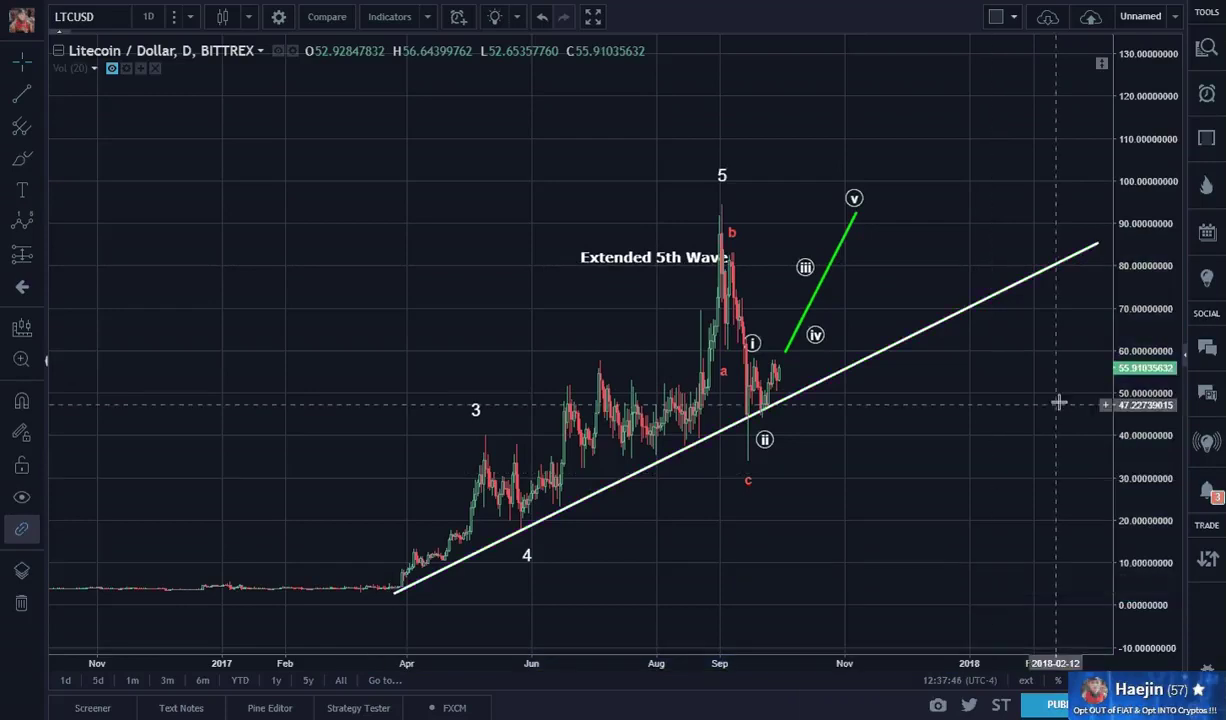
Draw a white upper trend line along the wave 3 and 5 highs, from about 4 on March 15, 2017 to about 143 on December 8, 2017
drag(980, 397, 1010, 453)
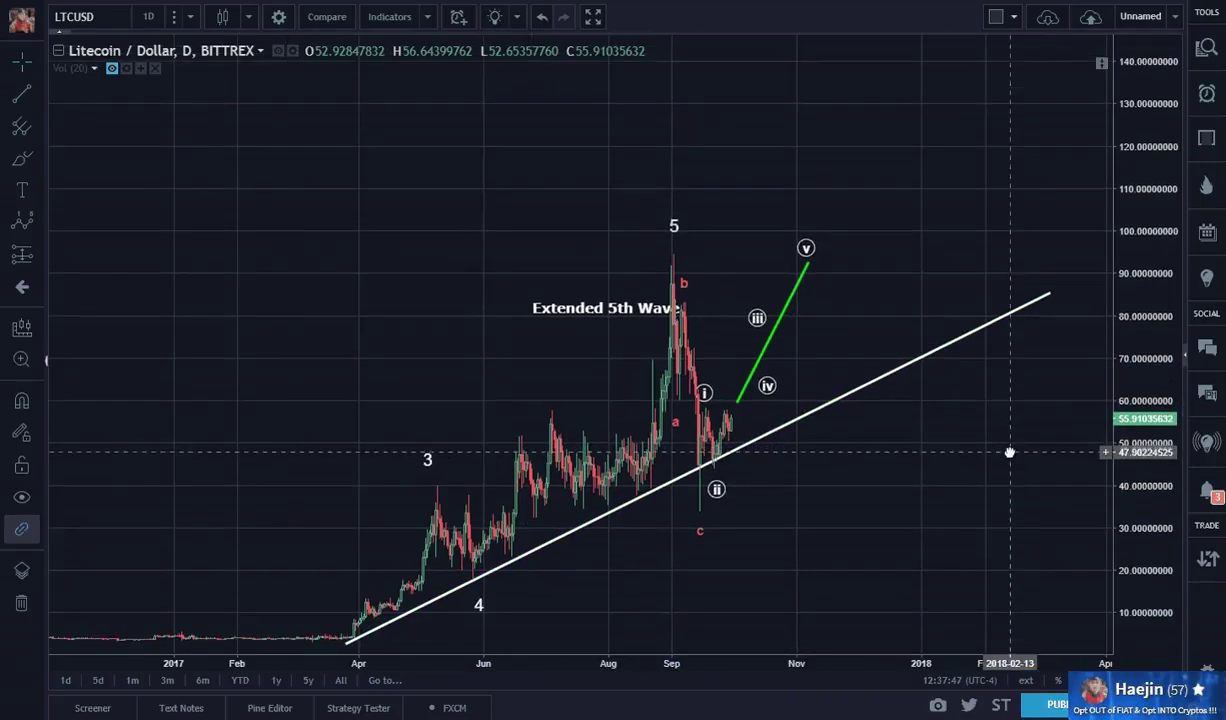
click(22, 93)
click(330, 610)
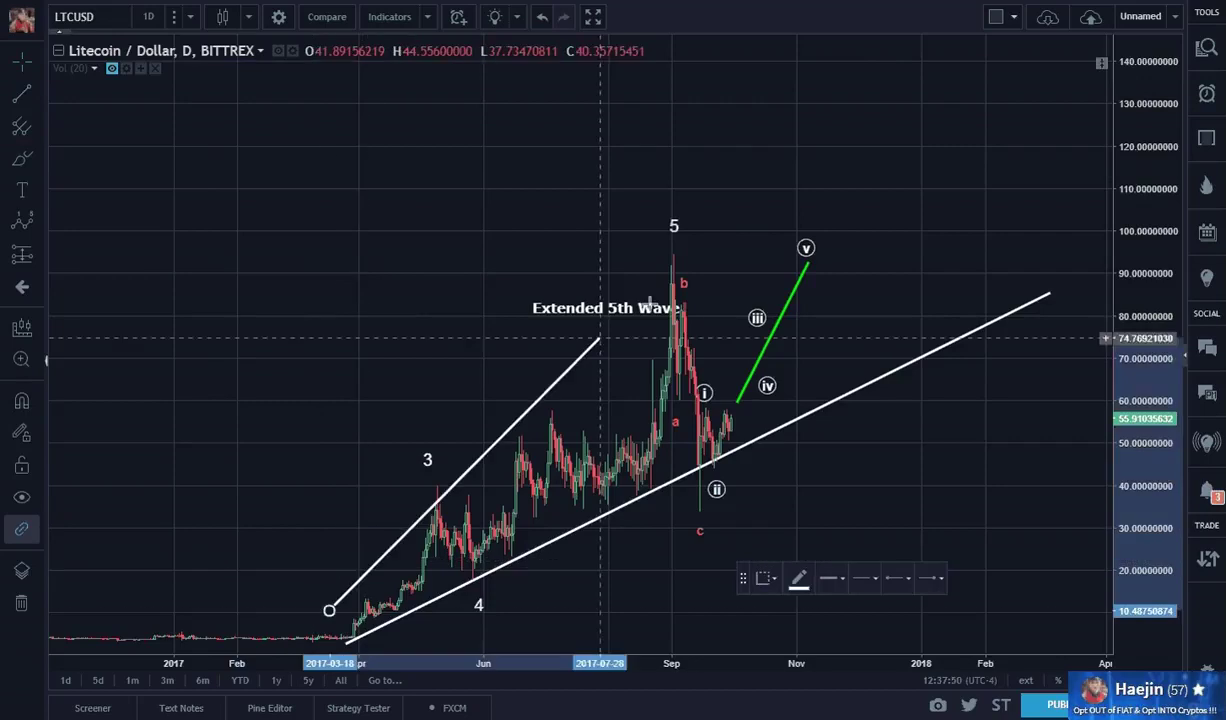
click(872, 50)
drag(330, 610, 323, 636)
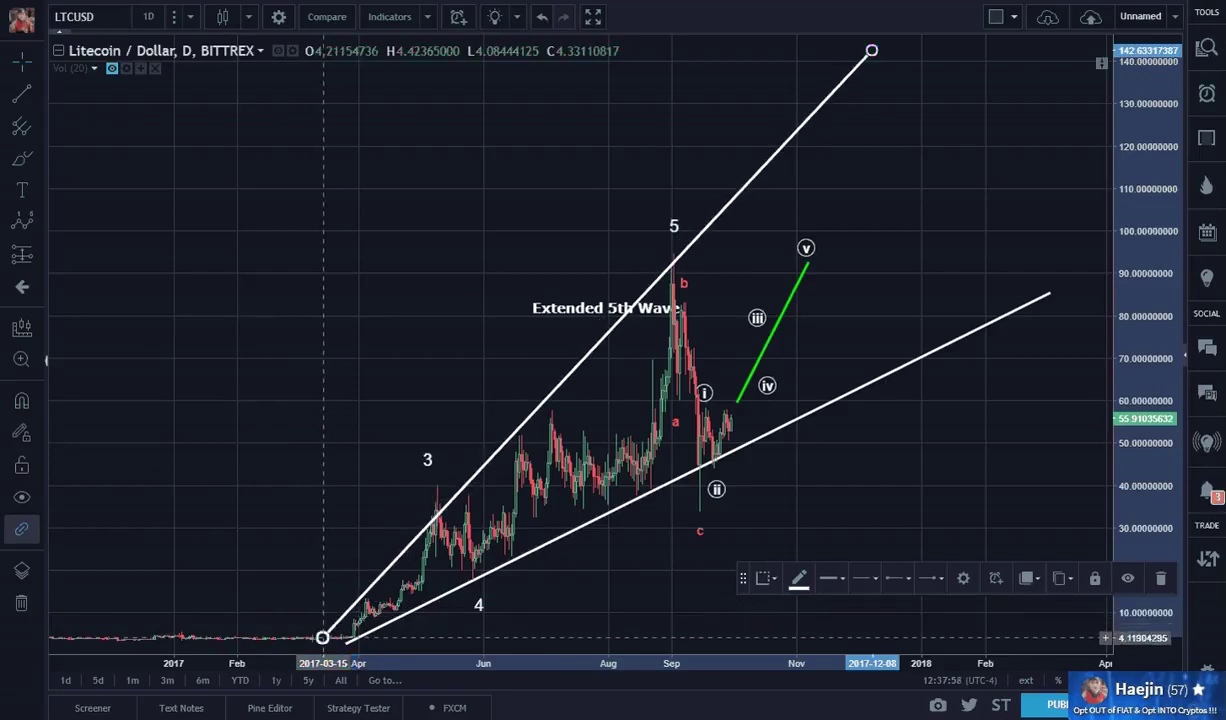
click(640, 619)
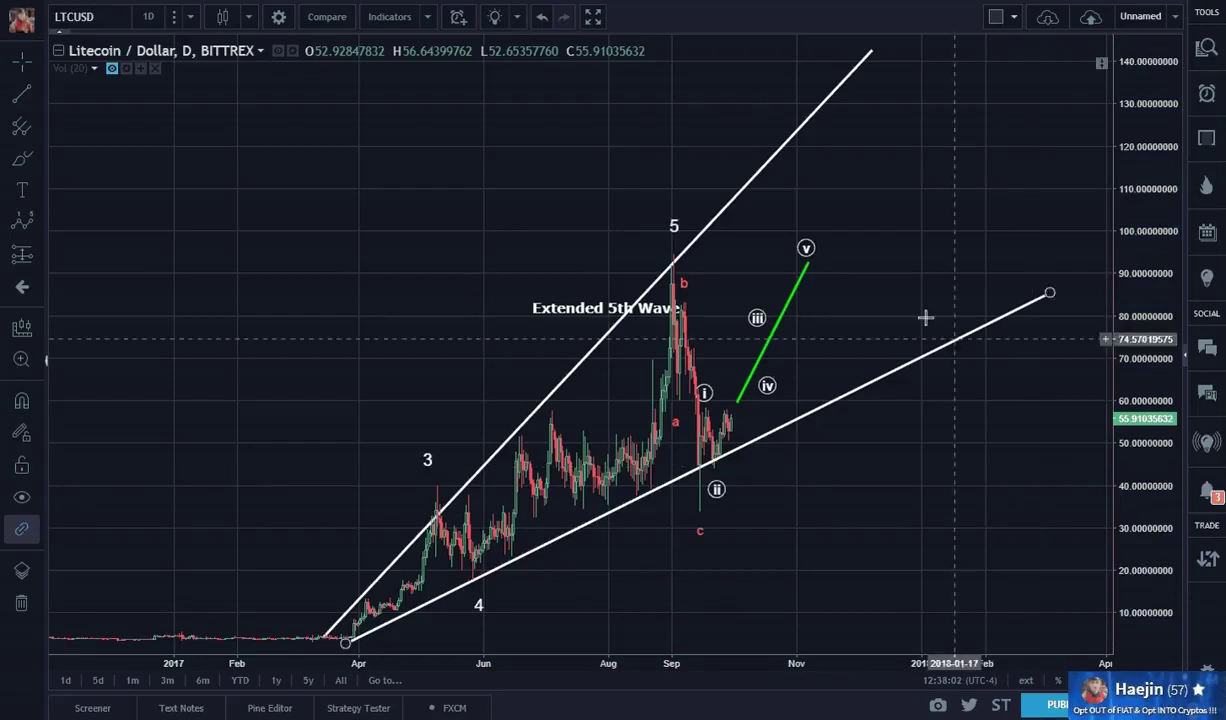
Shift projected wave v to November 14, 2017 at about 92
click(808, 260)
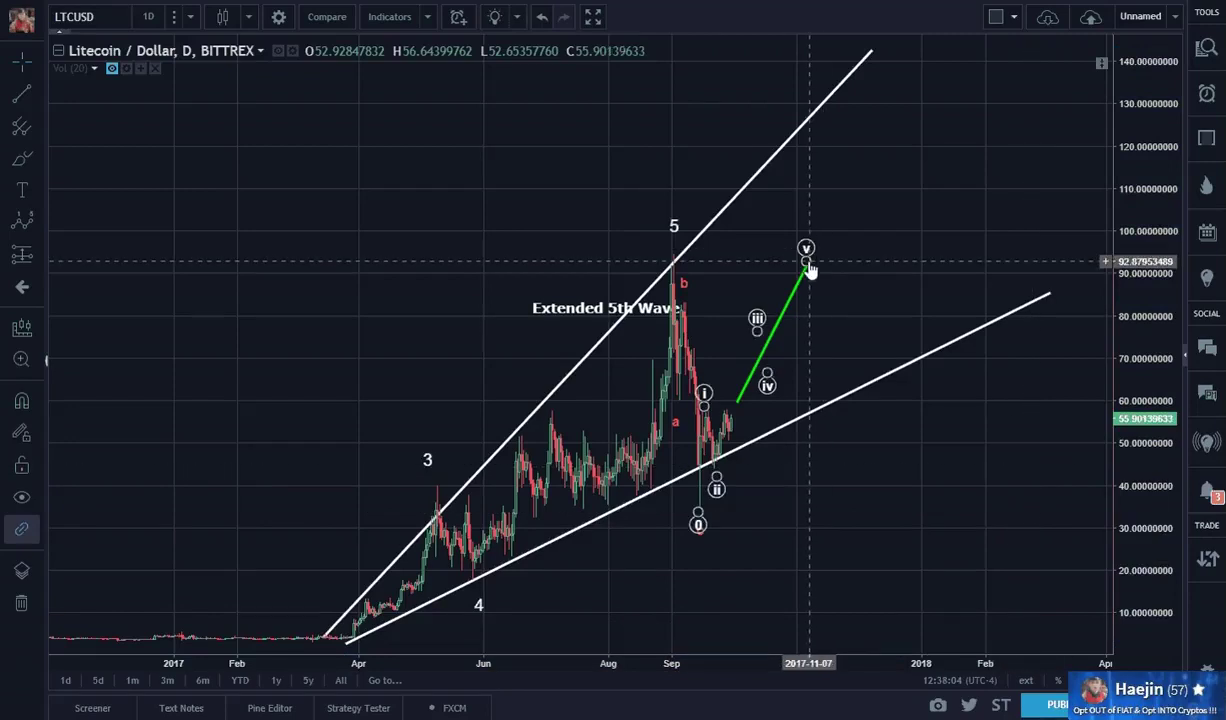
drag(810, 271, 810, 273)
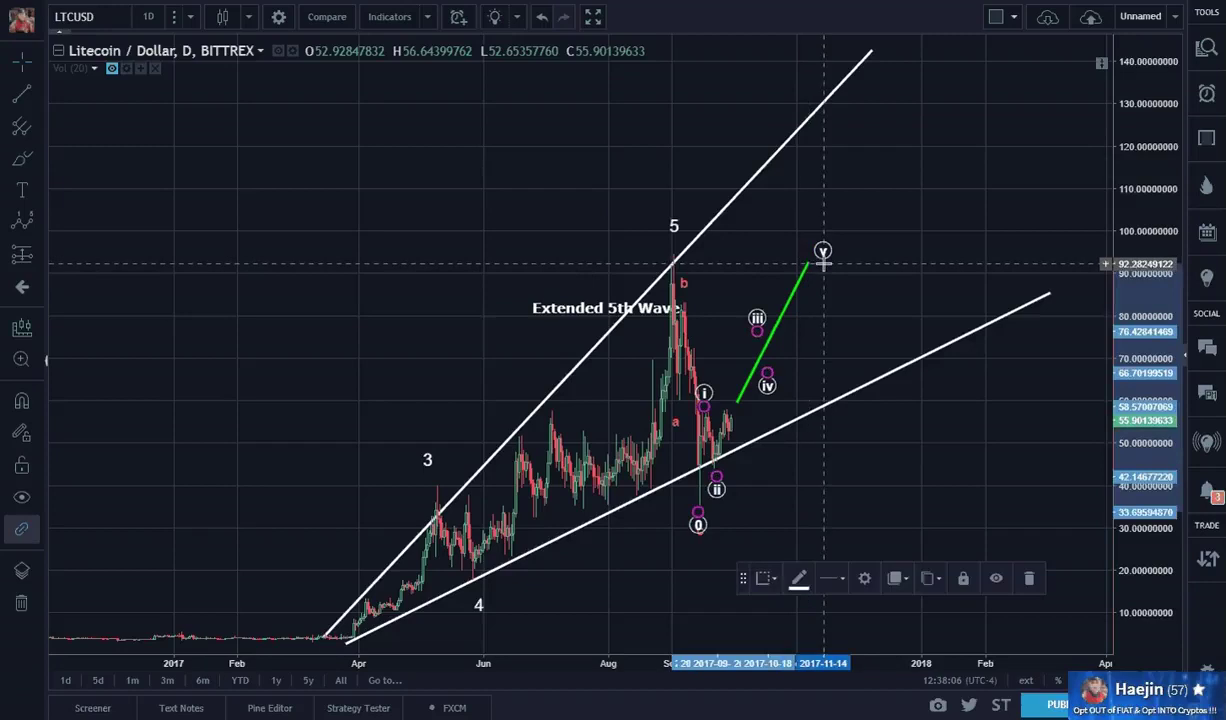
click(944, 400)
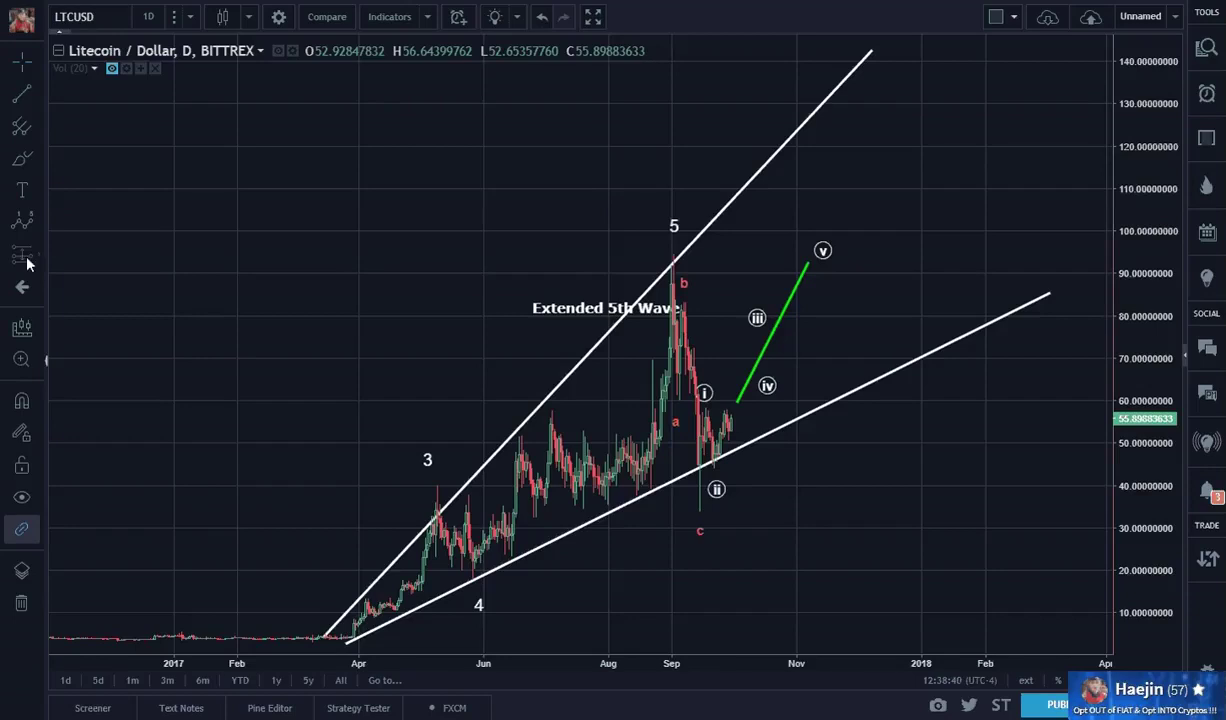
Place an Elliott Triangle Wave (ABCDE) between the trend lines, with 0 at about 39, a 16, b 67, c 35, d 98 and e 43
click(35, 224)
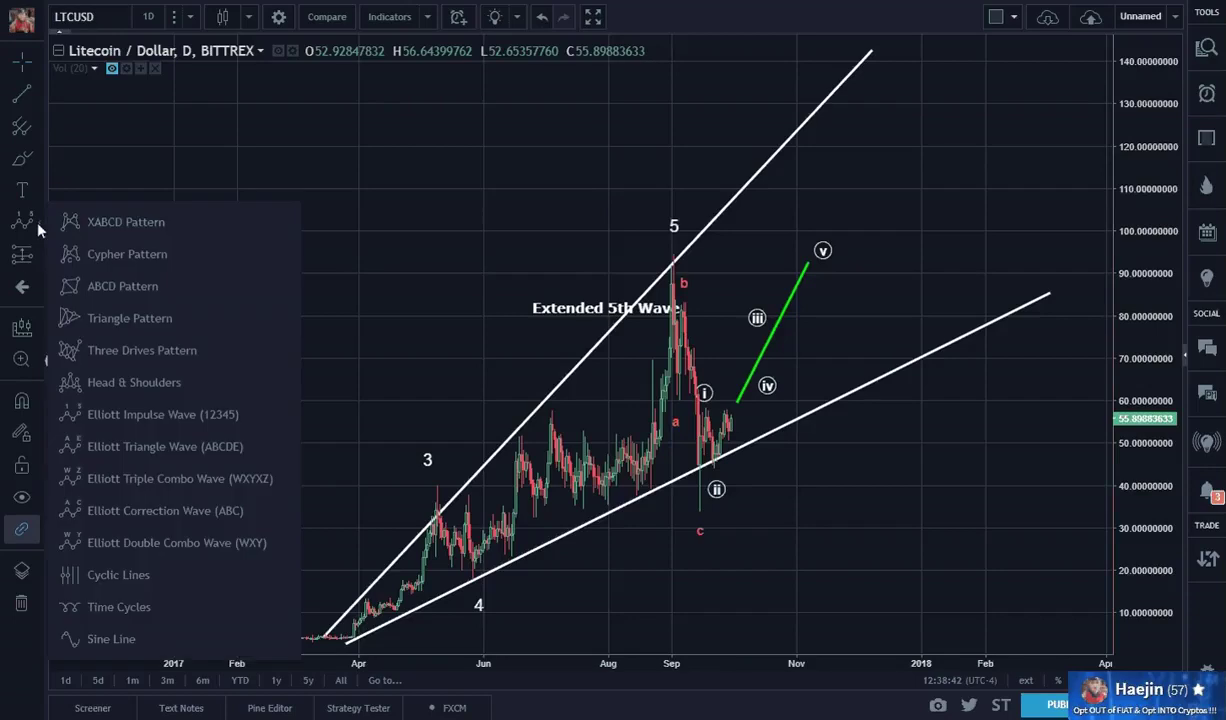
click(170, 450)
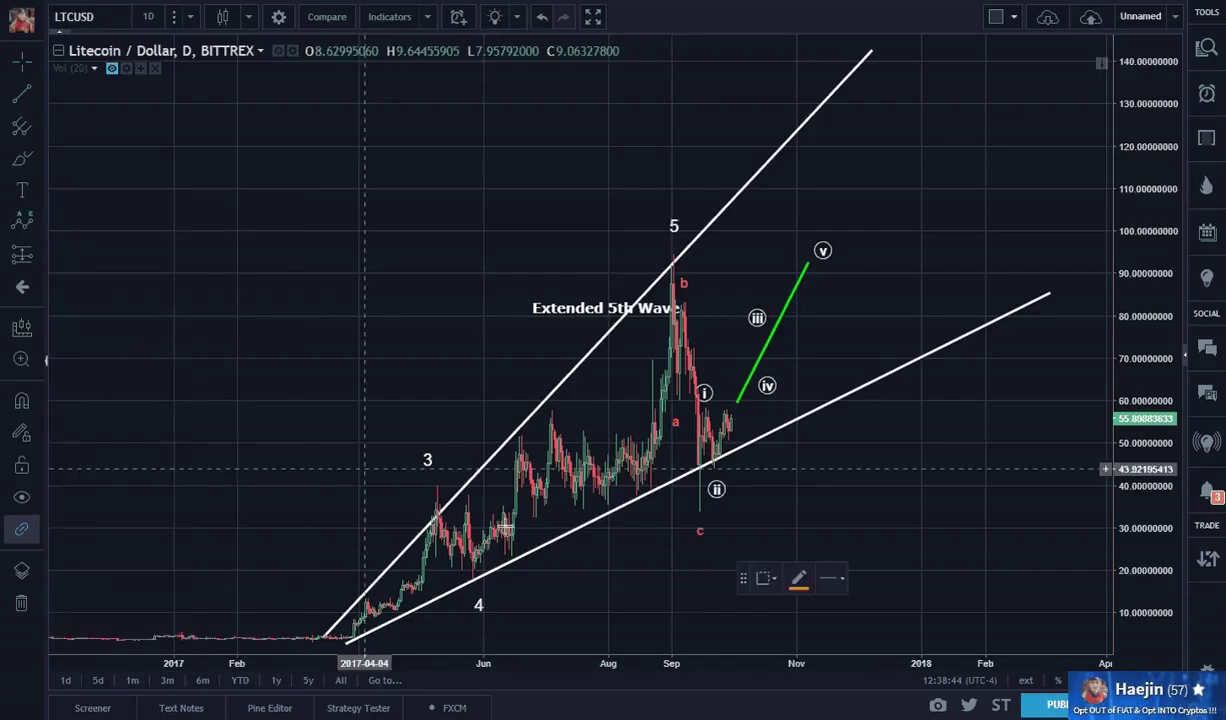
click(424, 482)
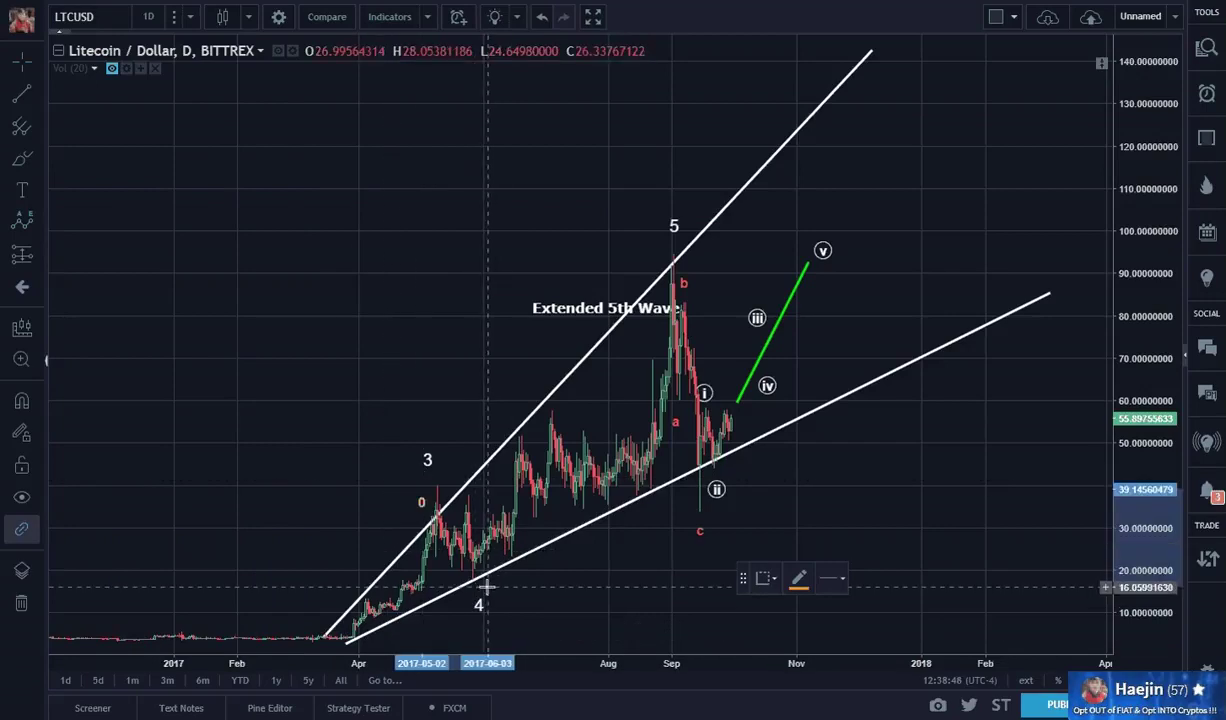
click(490, 590)
click(540, 371)
click(669, 500)
click(660, 245)
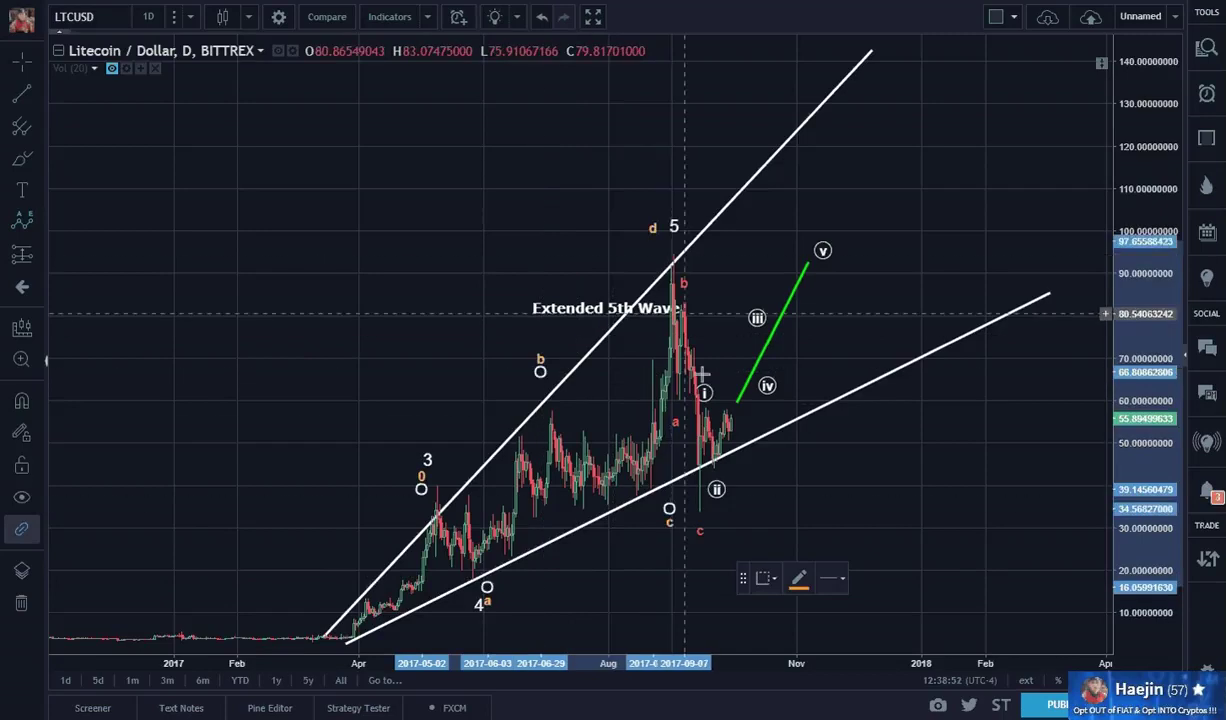
click(741, 474)
click(816, 472)
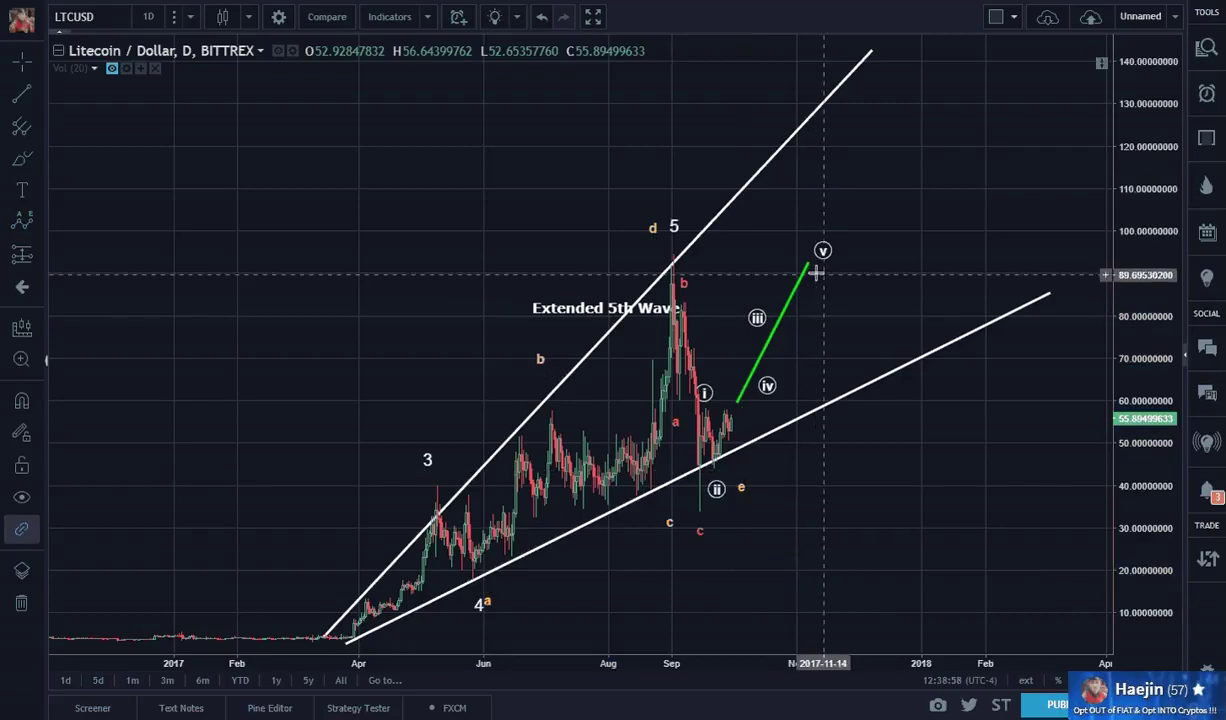
Extend the green projection line to the upper trend line at about 124 and try to raise the whole projected impulse count
drag(807, 264, 804, 128)
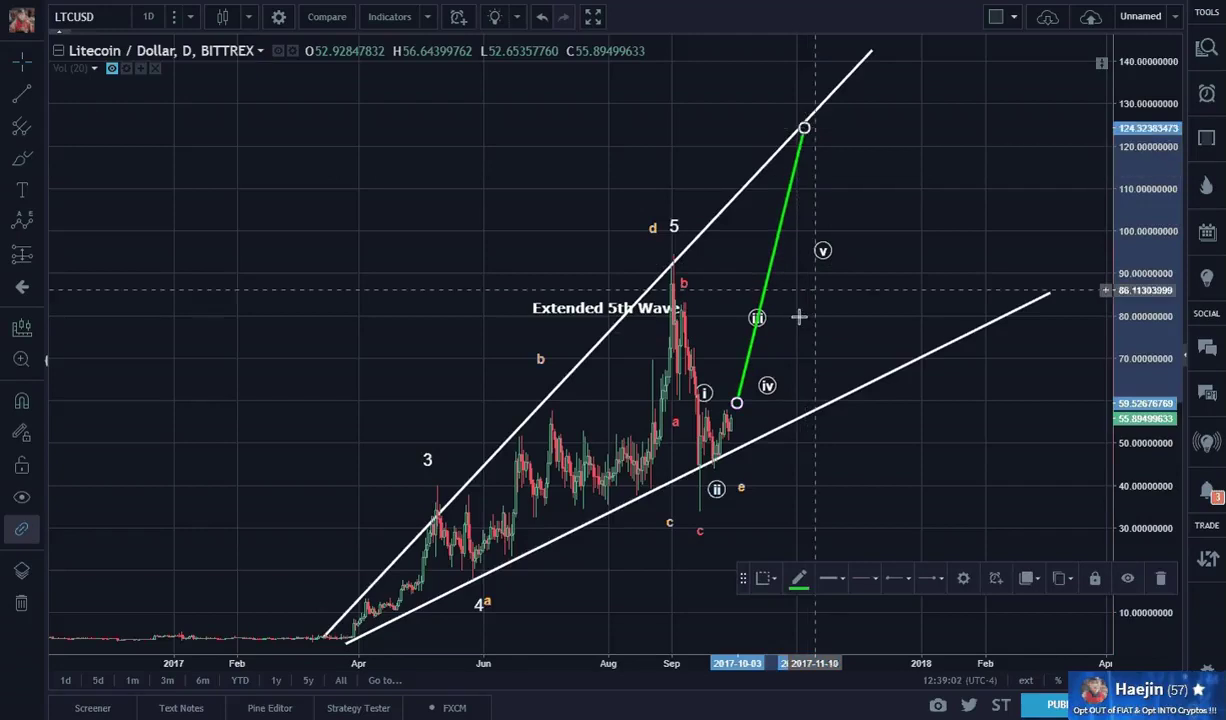
click(757, 318)
drag(757, 318, 752, 288)
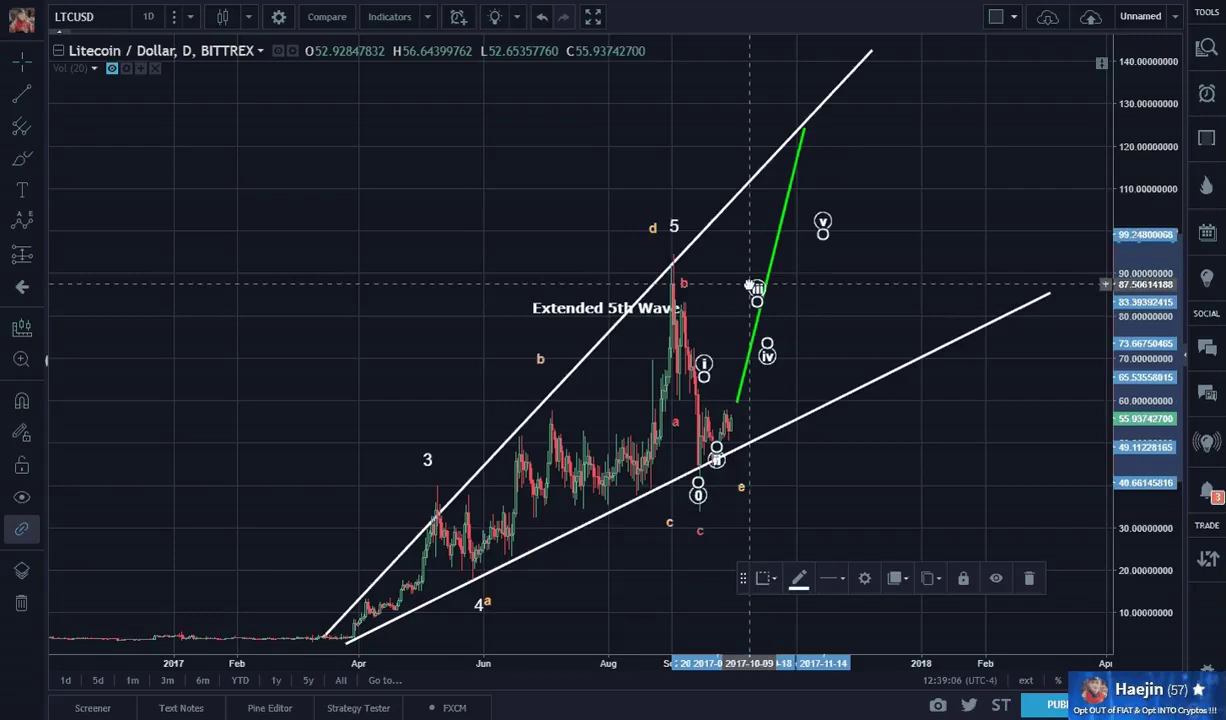
key(ctrl+z)
click(944, 457)
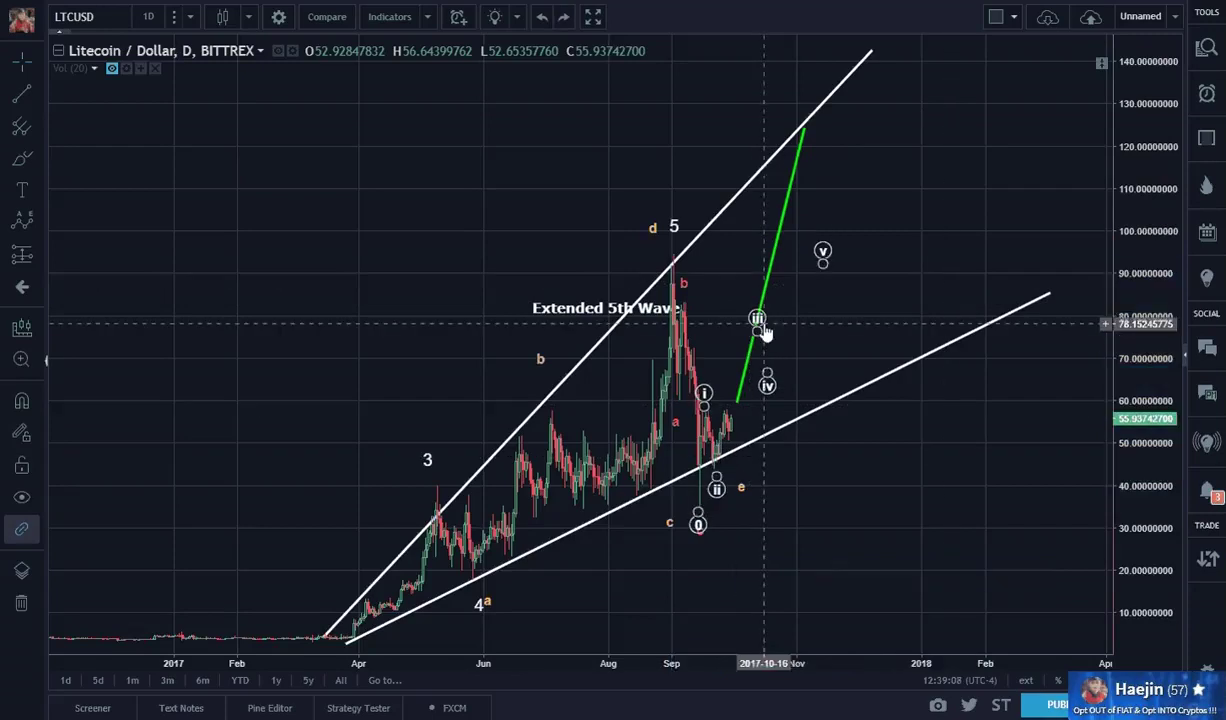
Raise projected wave iii to about 85, wave iv to about 79 and wave v to about 127 near the upper trend line
click(758, 322)
drag(758, 322, 757, 294)
drag(767, 374, 775, 320)
click(810, 271)
click(821, 252)
drag(821, 252, 793, 106)
click(945, 427)
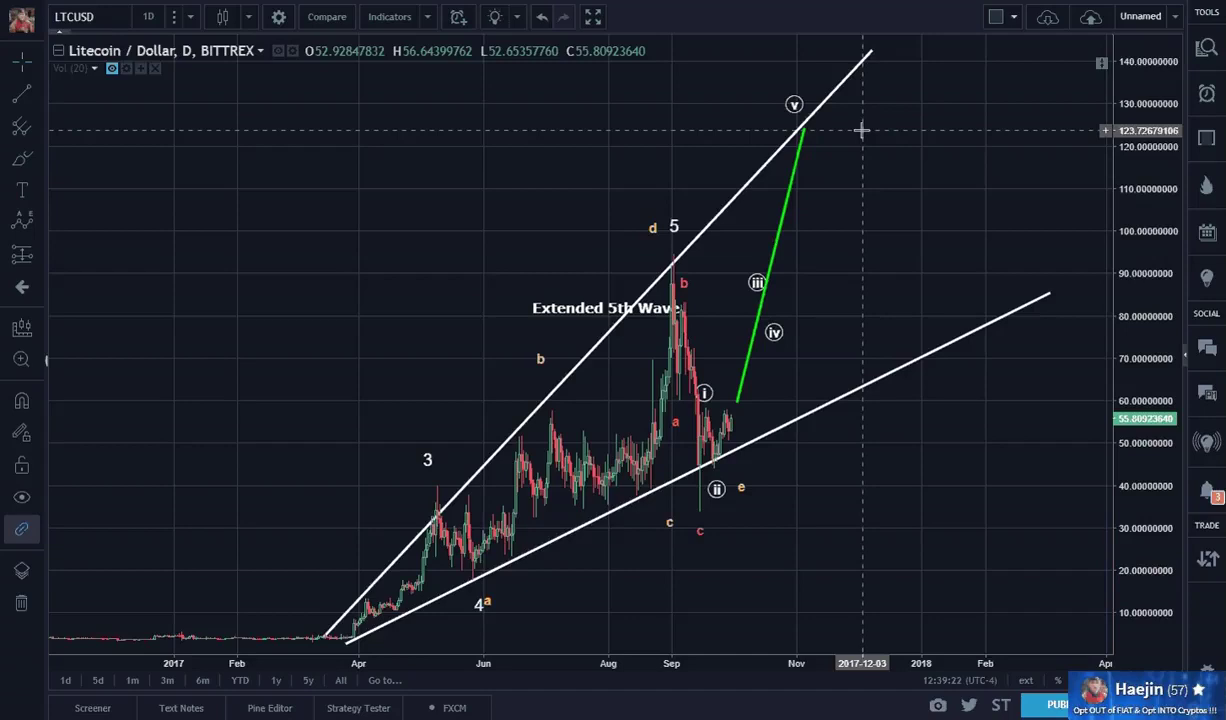
Move the upper end of the green projection line to the upper trend line at about 128 on November 12, 2017
click(804, 129)
drag(805, 129, 819, 112)
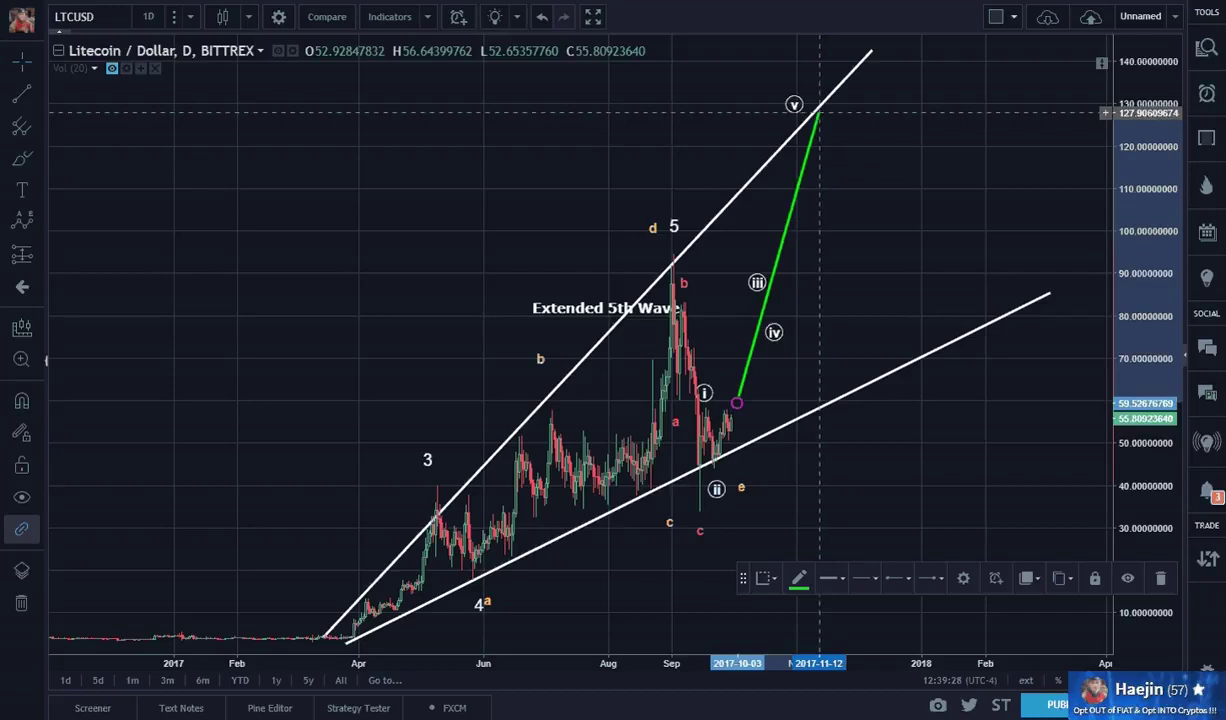
Move wave v of the projected impulse count to about 133 on November 7, 2017, above the upper trend line
click(793, 106)
drag(793, 106, 808, 88)
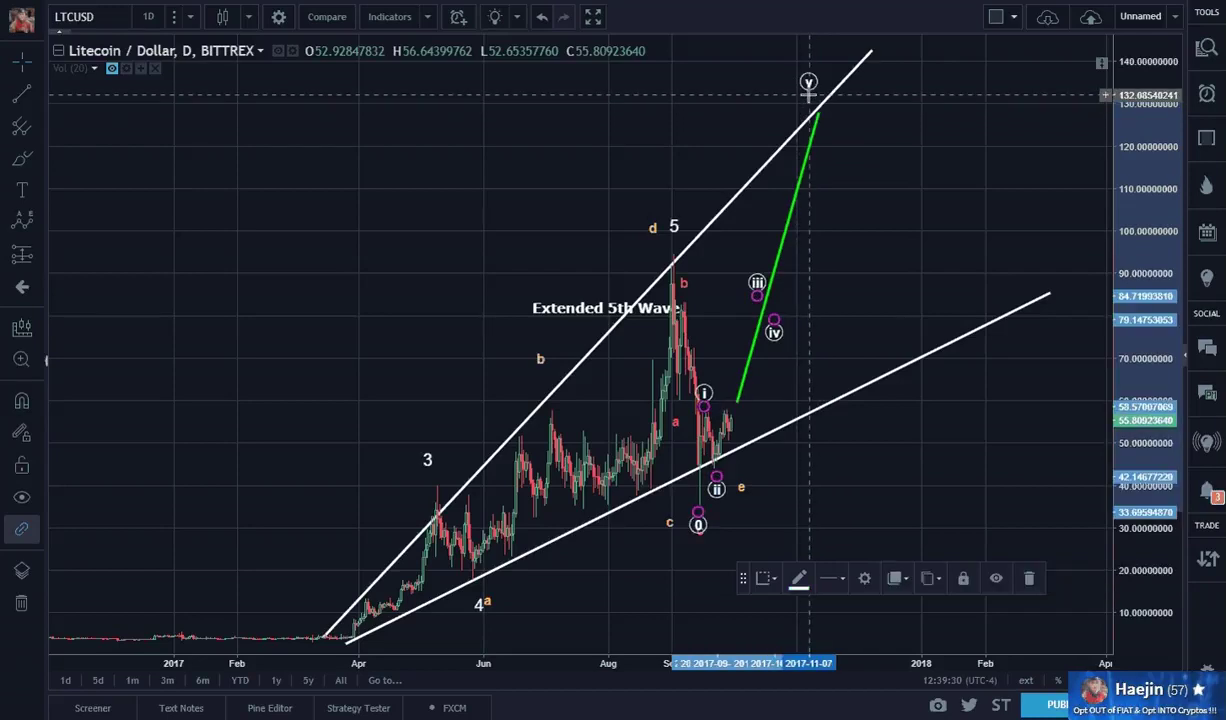
click(865, 342)
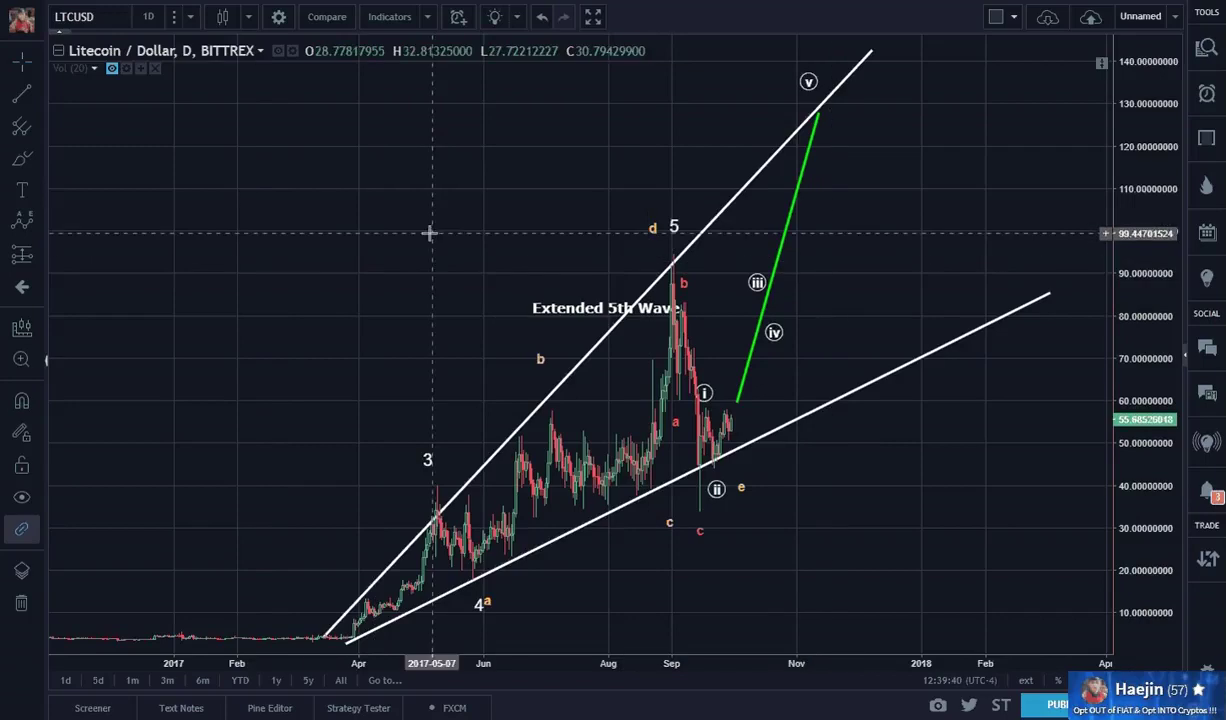
Adjust the upper end of the green projection line to about 127 on November 8, 2017
scroll(350, 246, down, 5)
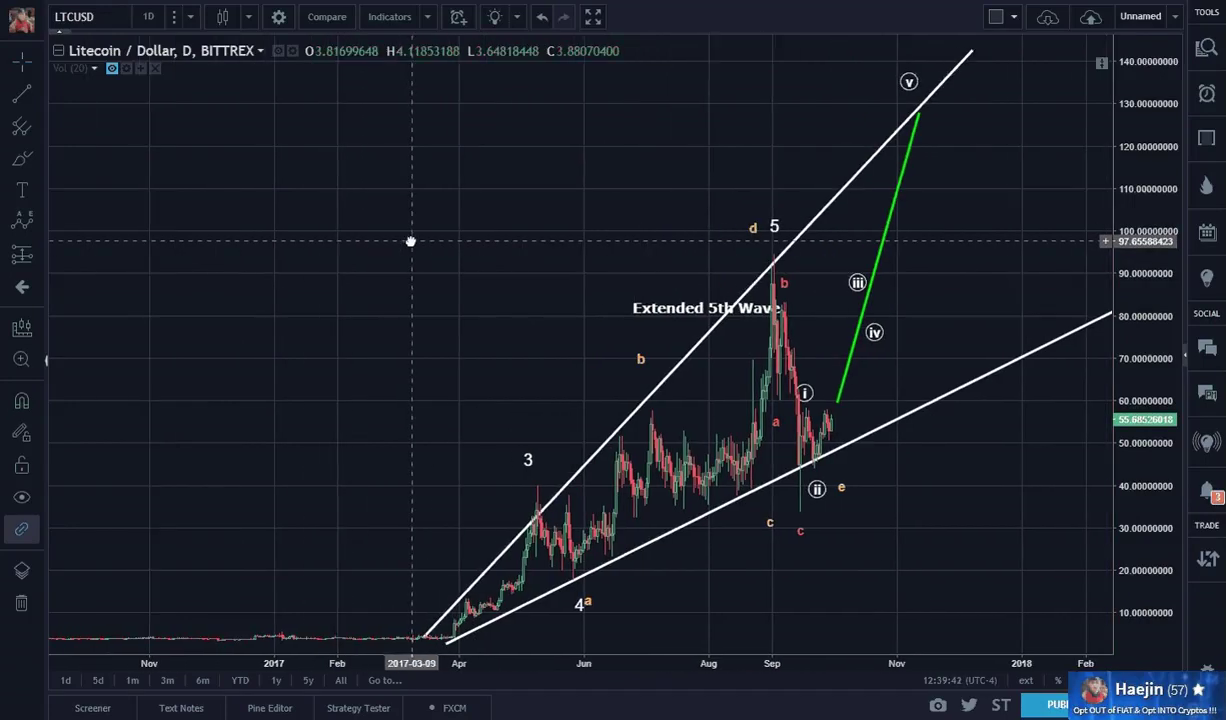
scroll(390, 250, down, 4)
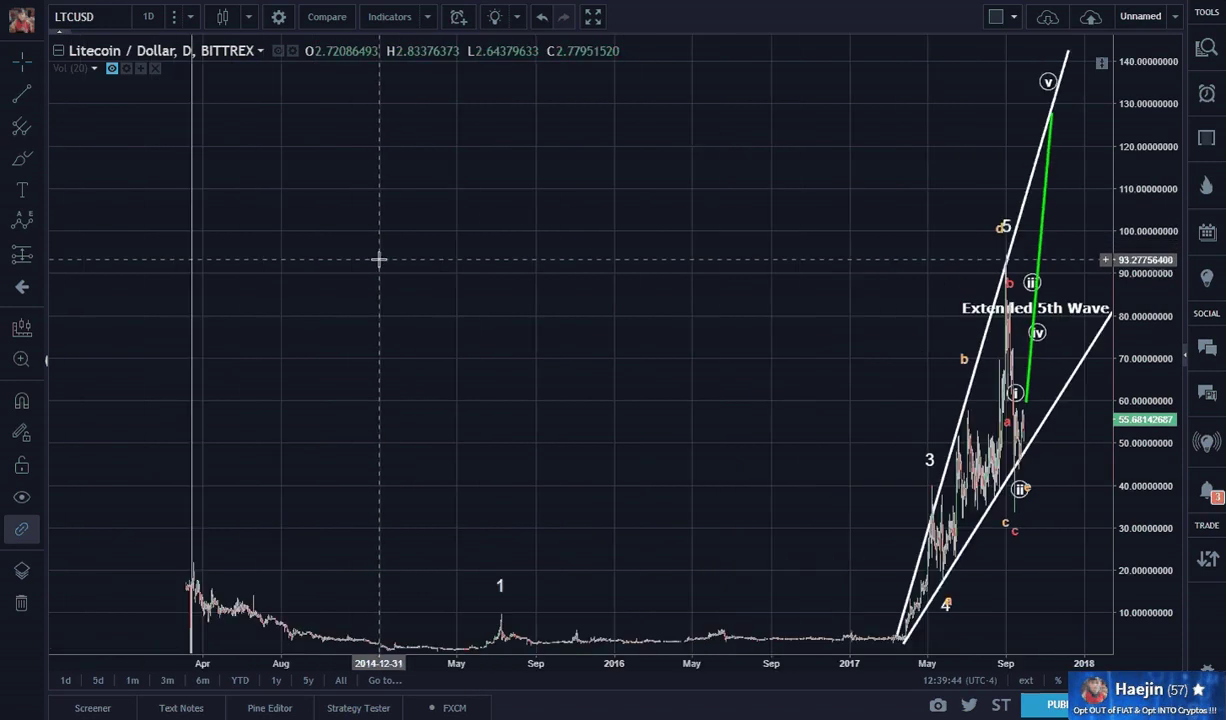
drag(1144, 123, 1144, 290)
drag(705, 378, 571, 430)
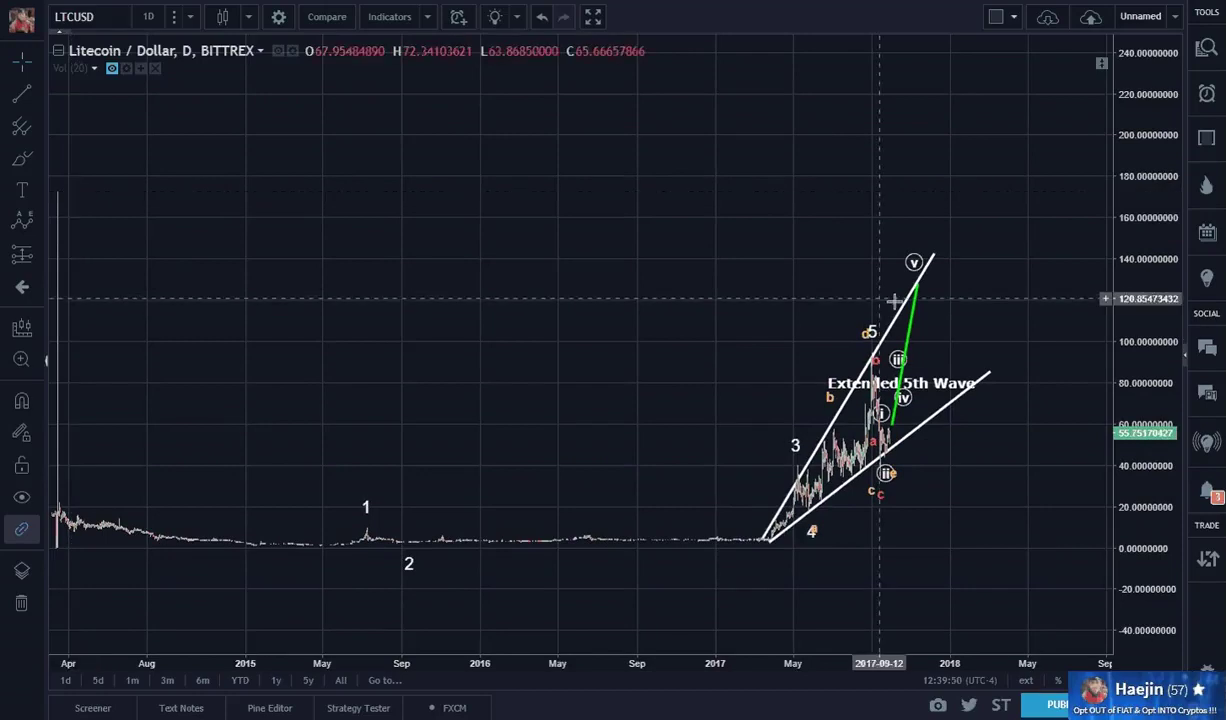
click(908, 265)
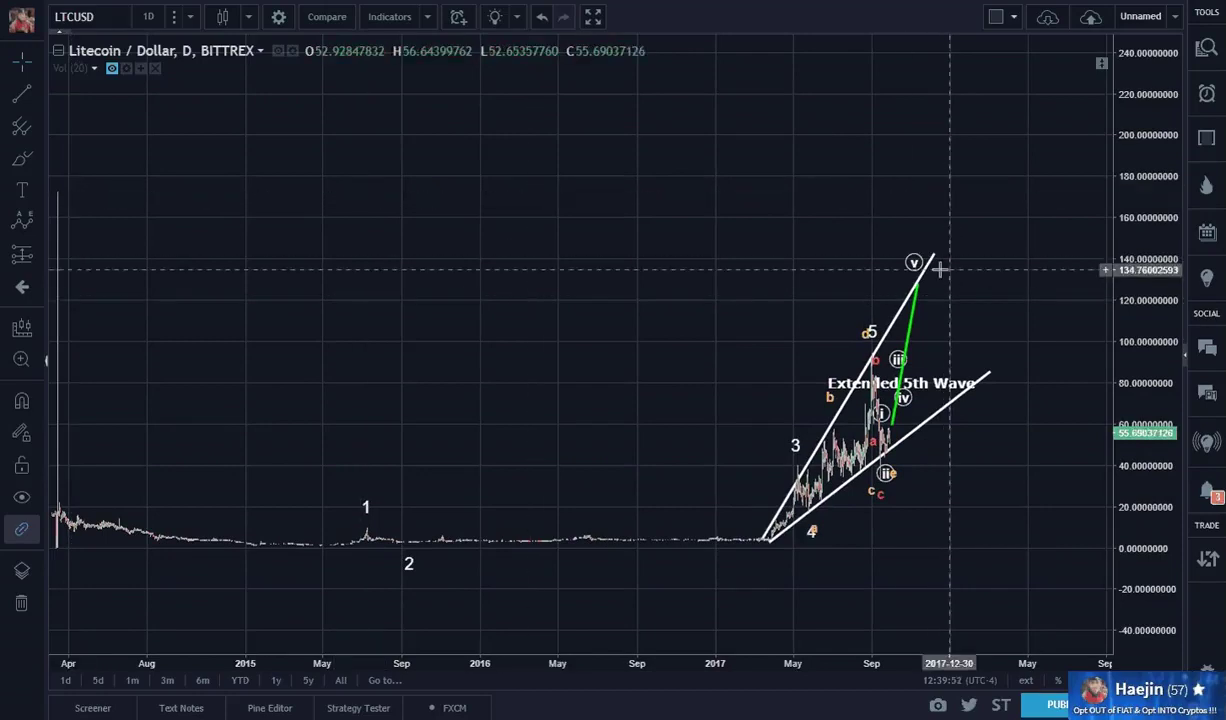
click(919, 283)
mouse_move(917, 283)
mouse_down()
mouse_move(915, 214)
mouse_move(916, 286)
mouse_up()
Extend the upper trend line to about 155 on December 28, 2017 and the green projection line to about 145 on December 13, 2017
scroll(972, 317, up, 5)
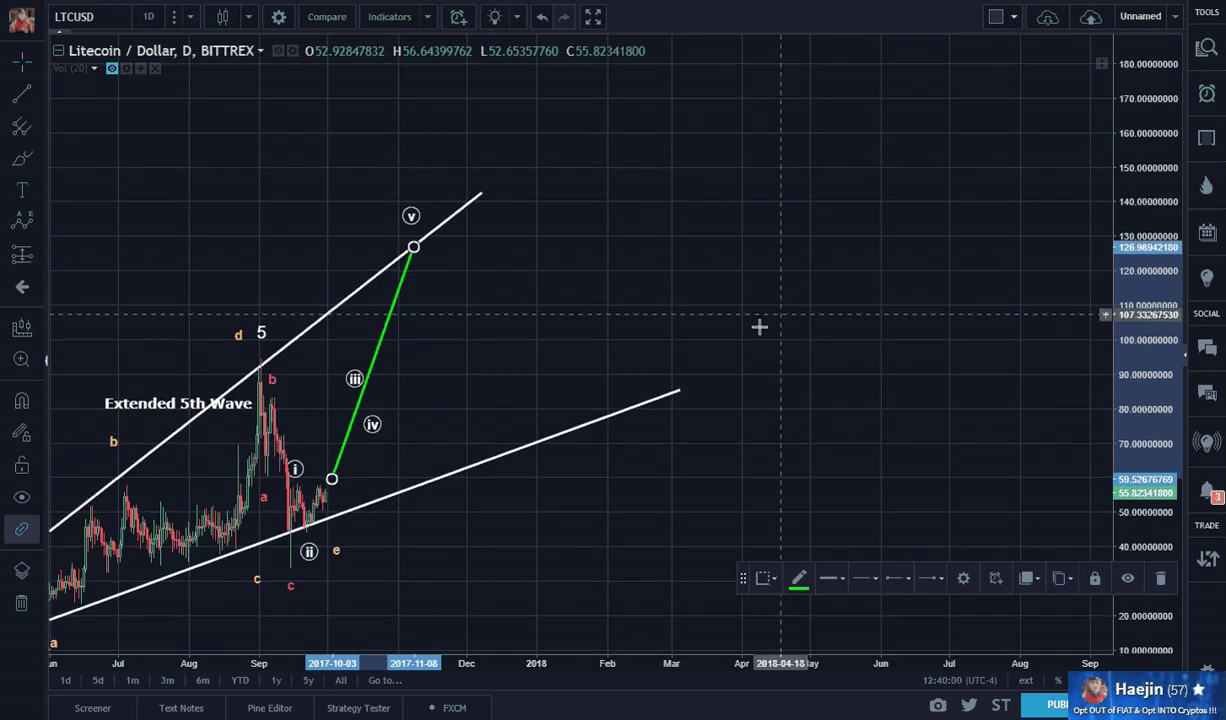
drag(758, 328, 1007, 303)
drag(885, 500, 960, 411)
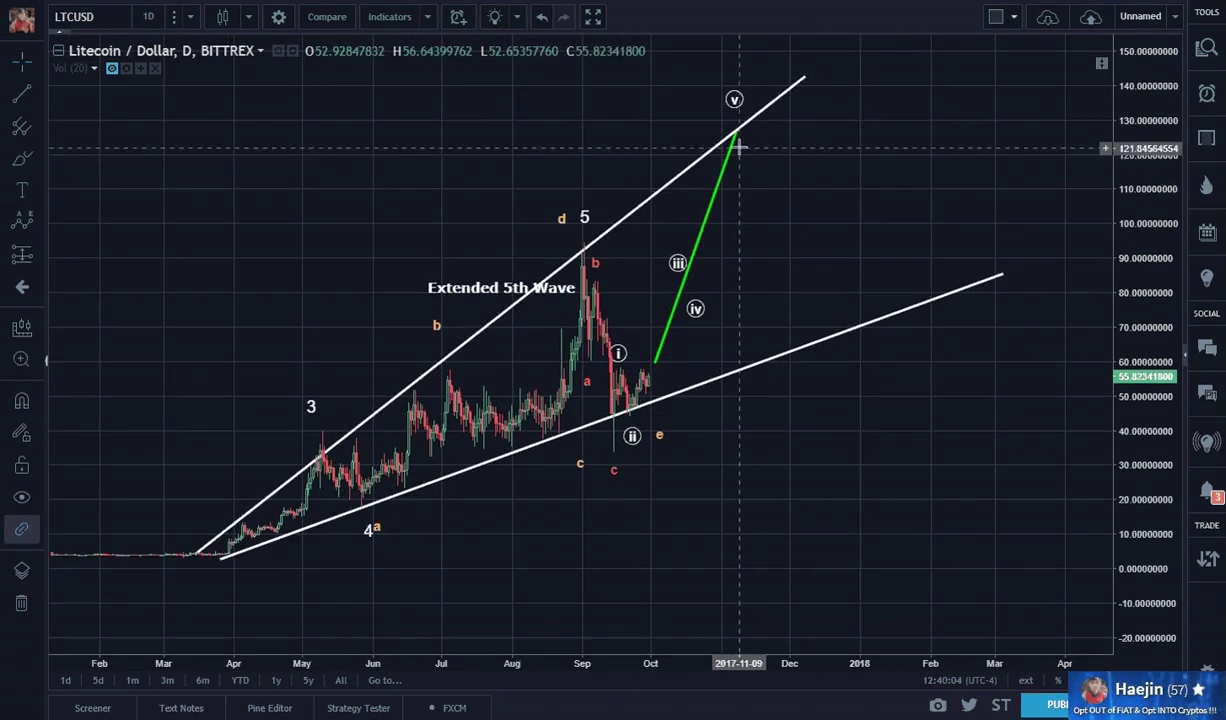
mouse_move(736, 141)
mouse_down()
mouse_move(777, 145)
mouse_move(798, 91)
mouse_move(851, 63)
mouse_move(850, 37)
mouse_up()
click(806, 75)
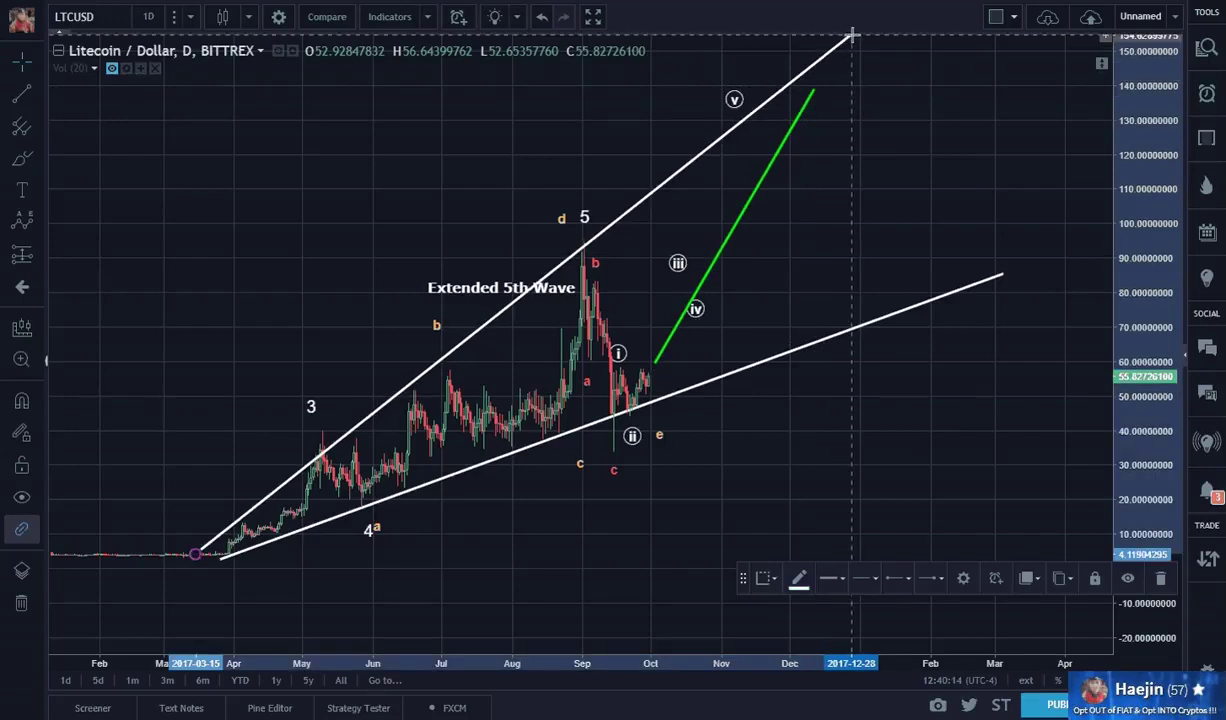
drag(816, 87, 816, 71)
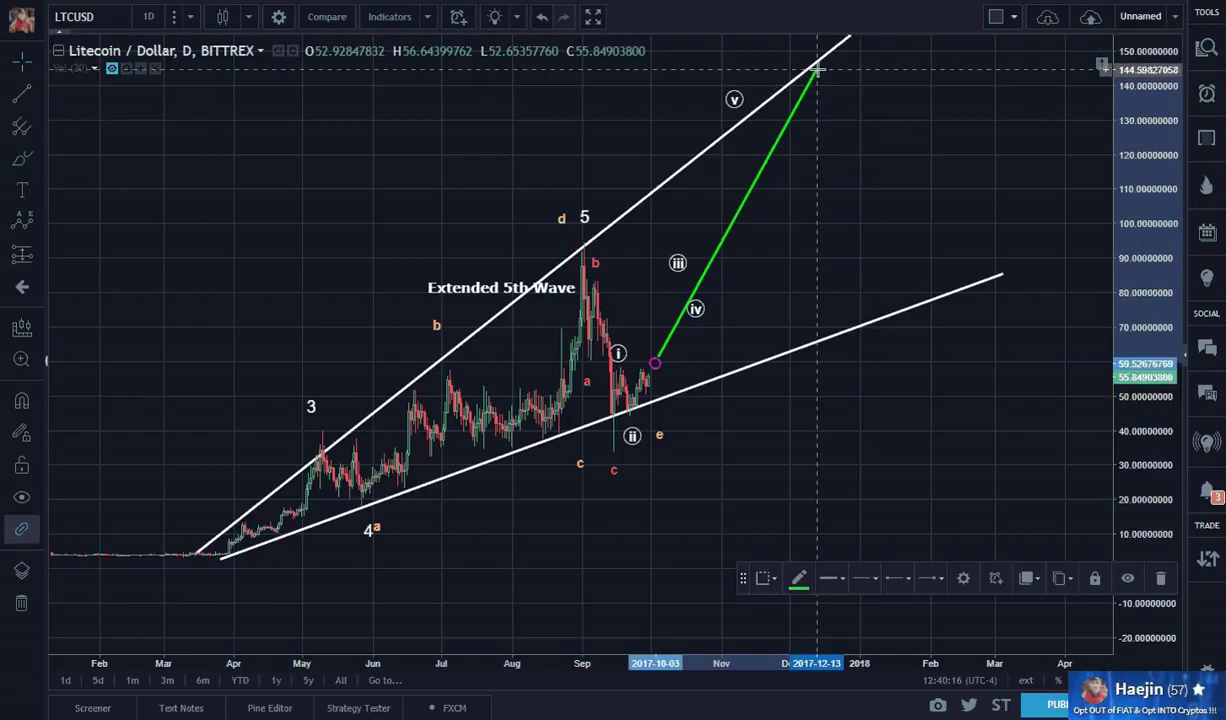
click(1009, 503)
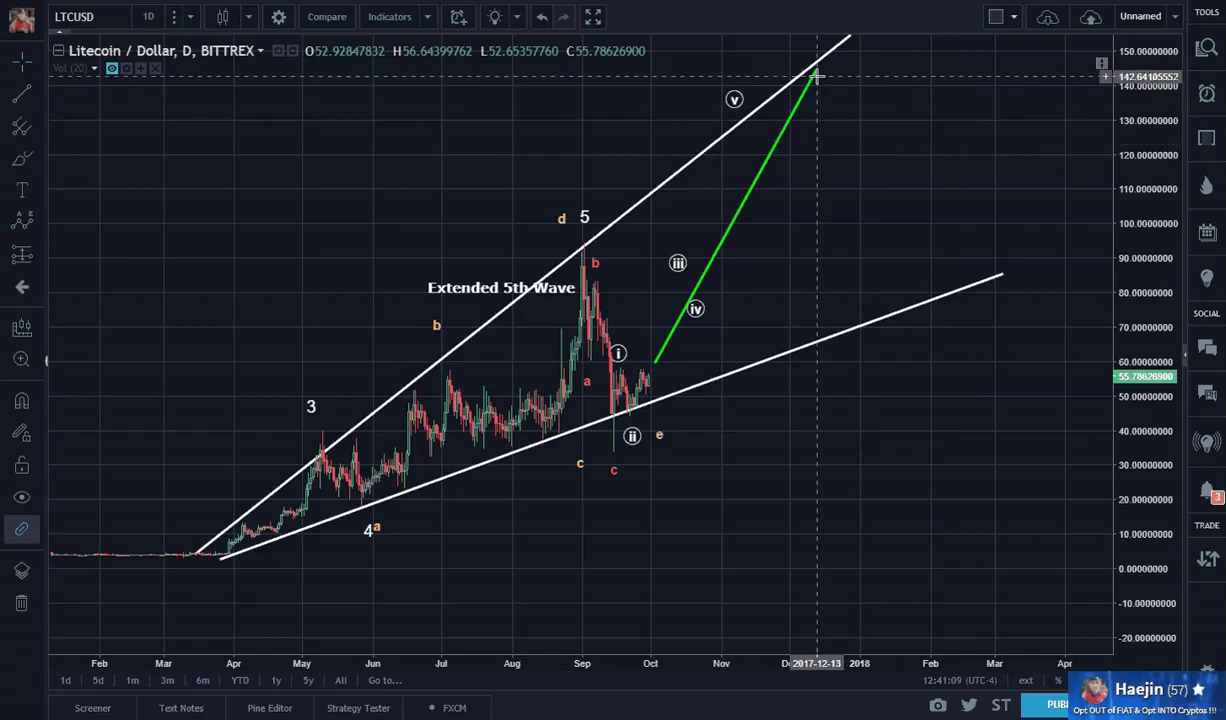
Extend the upper trend line to about 179 on February 12, 2018 and the green projection line to about 173 on February 9, 2018
mouse_move(817, 72)
mouse_down()
mouse_move(870, 96)
mouse_move(911, 74)
mouse_move(920, 50)
mouse_up()
drag(1072, 169, 999, 289)
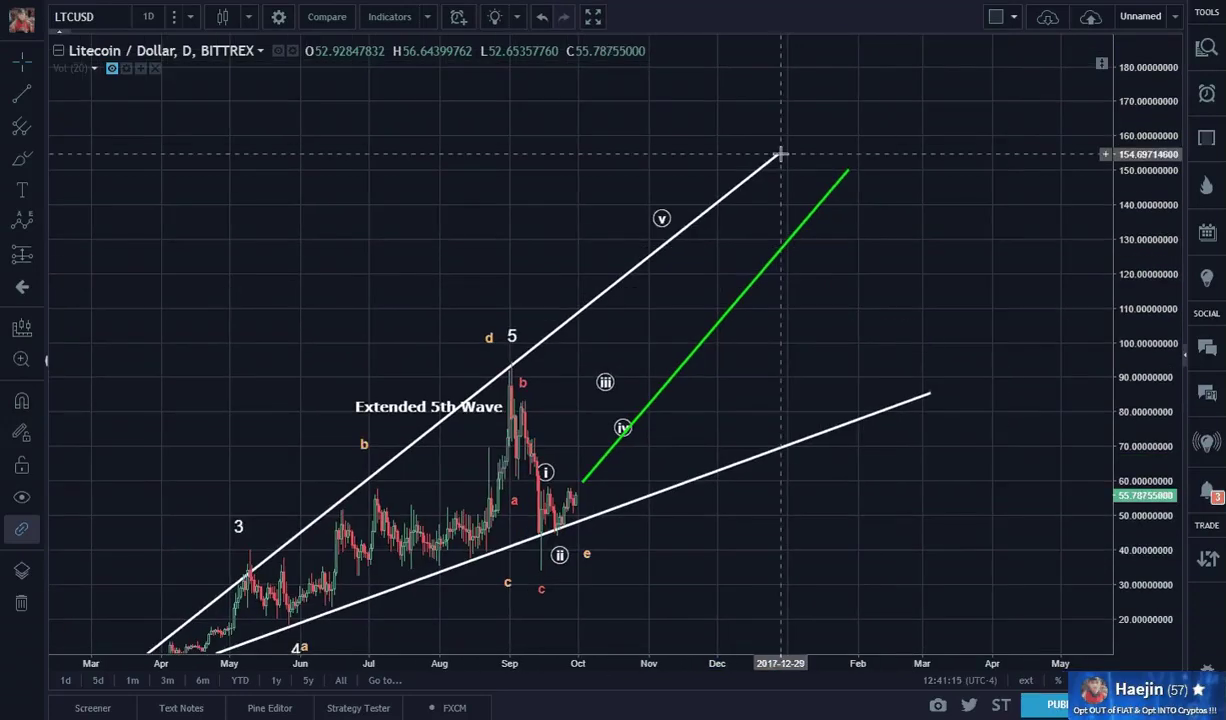
mouse_move(845, 166)
mouse_down()
mouse_move(884, 163)
mouse_move(883, 120)
mouse_up()
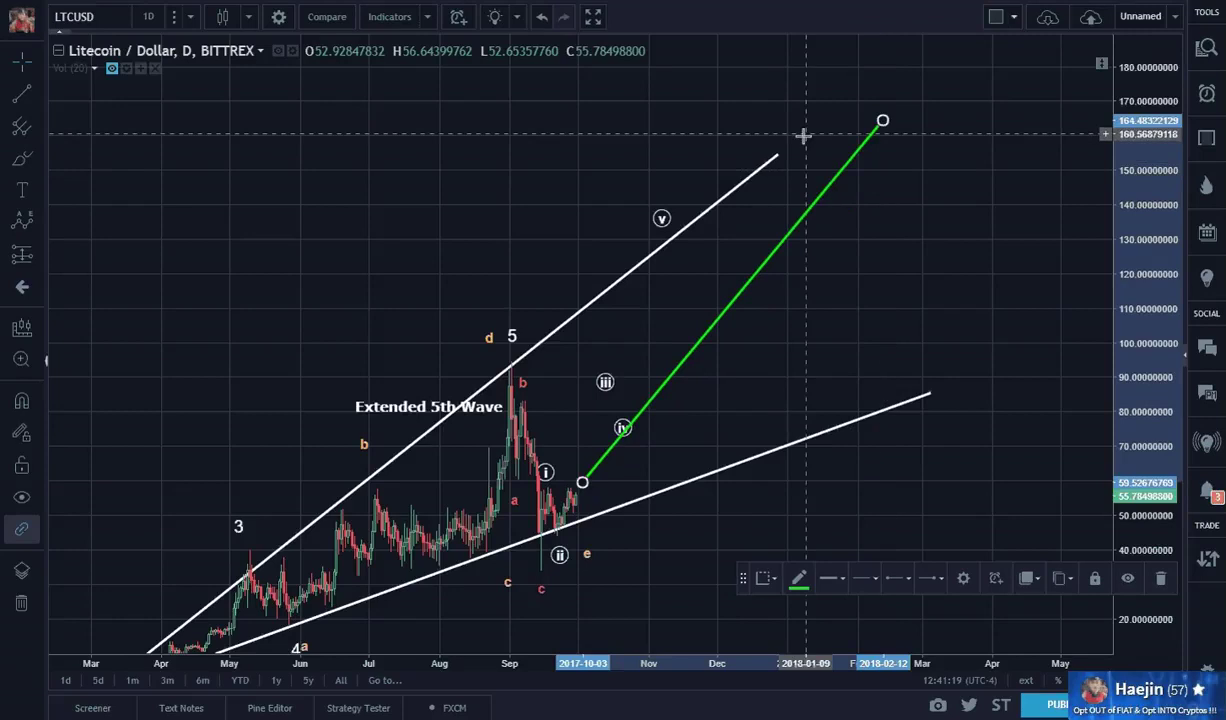
drag(777, 157, 880, 67)
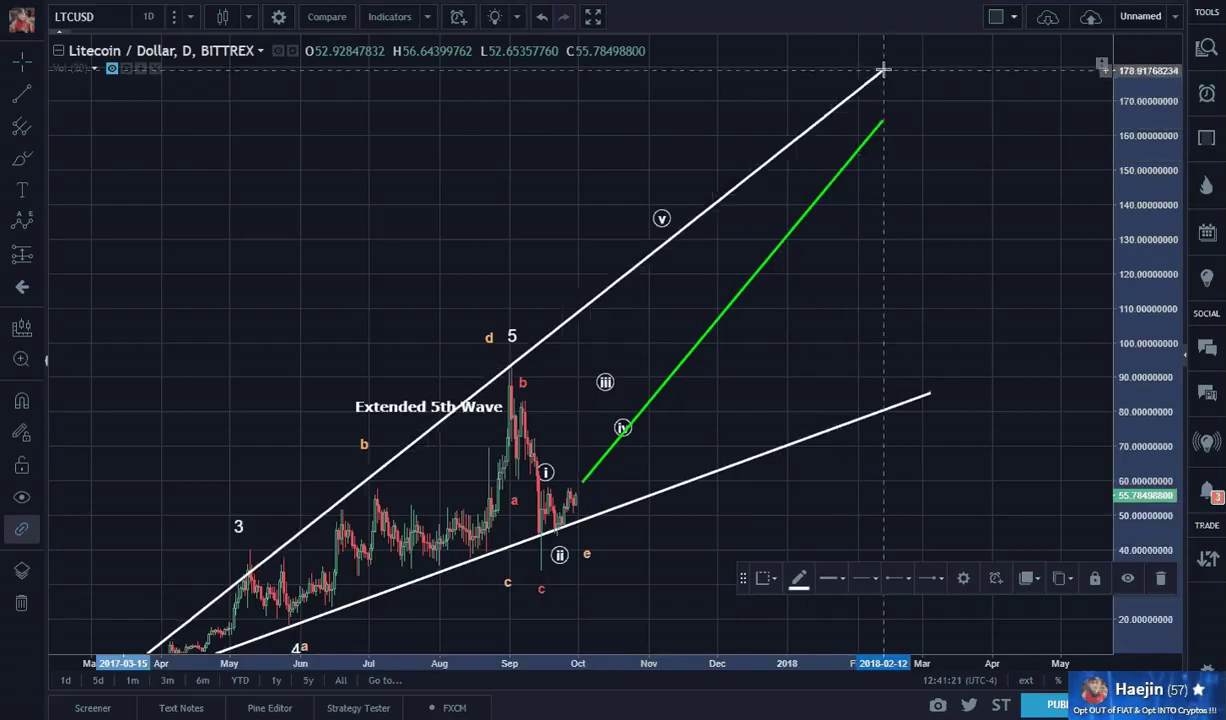
drag(882, 120, 876, 91)
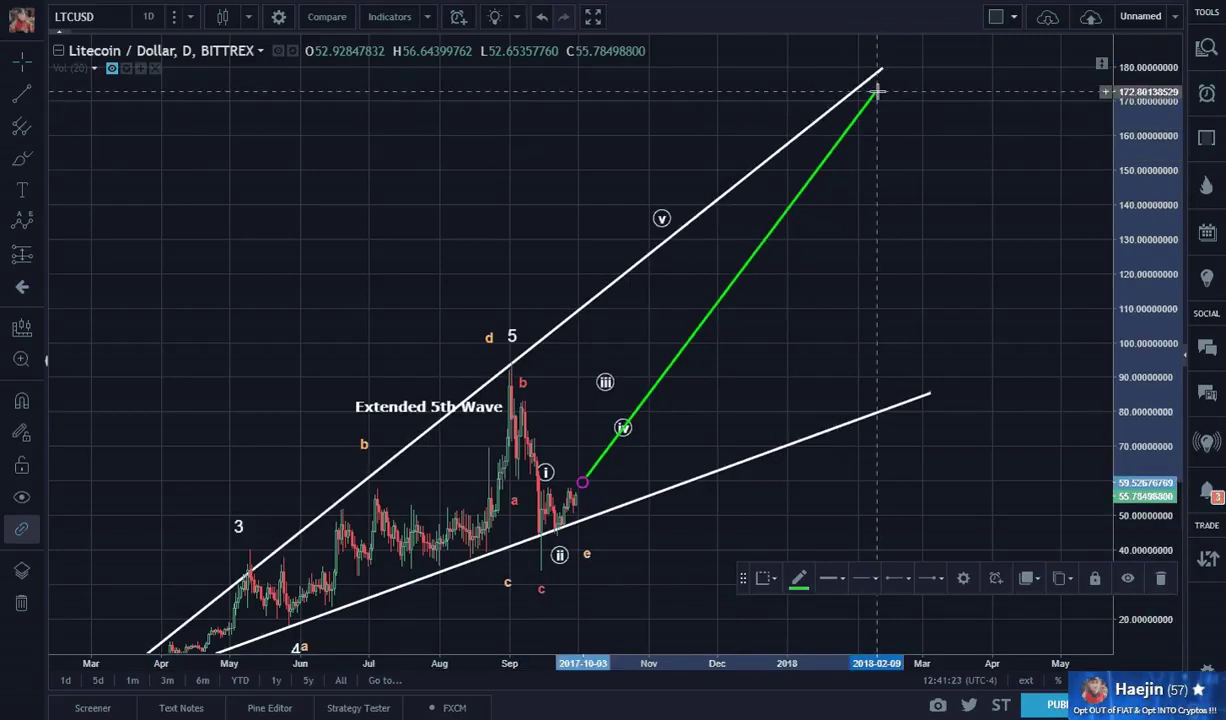
click(963, 131)
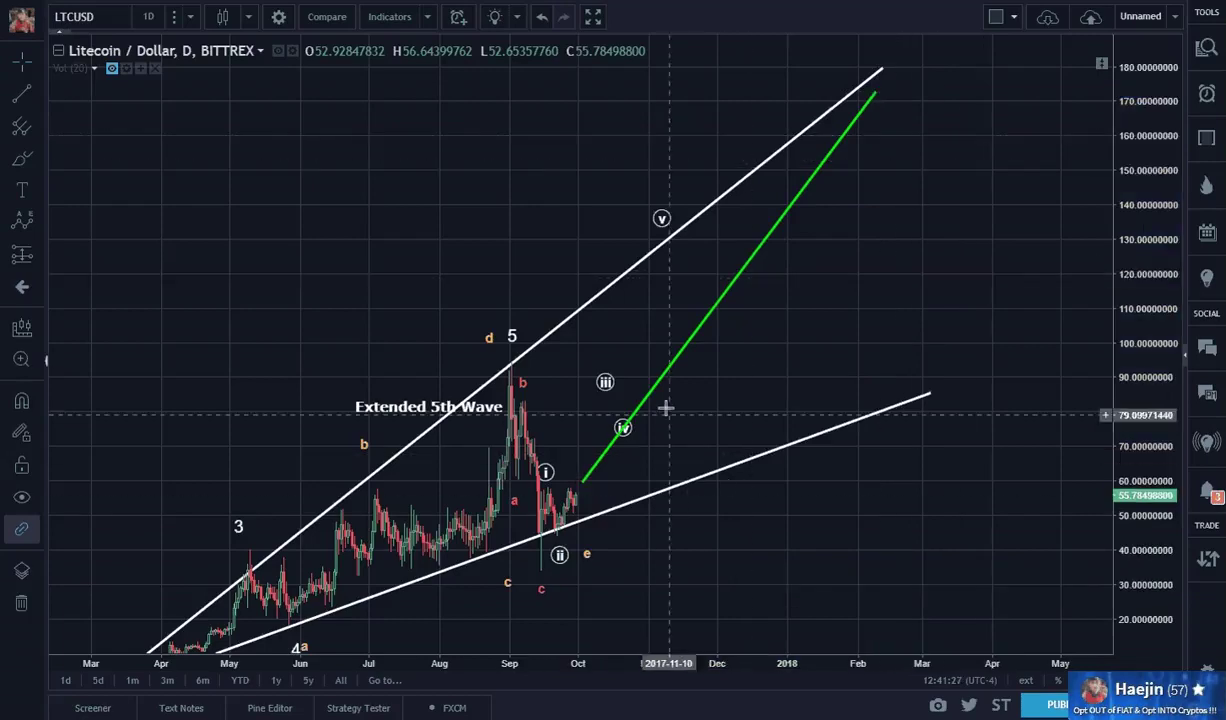
Replace the projected impulse count with a new one along the green line: 0 at about 32, i 104, ii 87, iii 140, iv 126, v 182
mouse_move(661, 220)
mouse_down()
mouse_move(840, 74)
mouse_move(706, 252)
mouse_move(652, 362)
mouse_up()
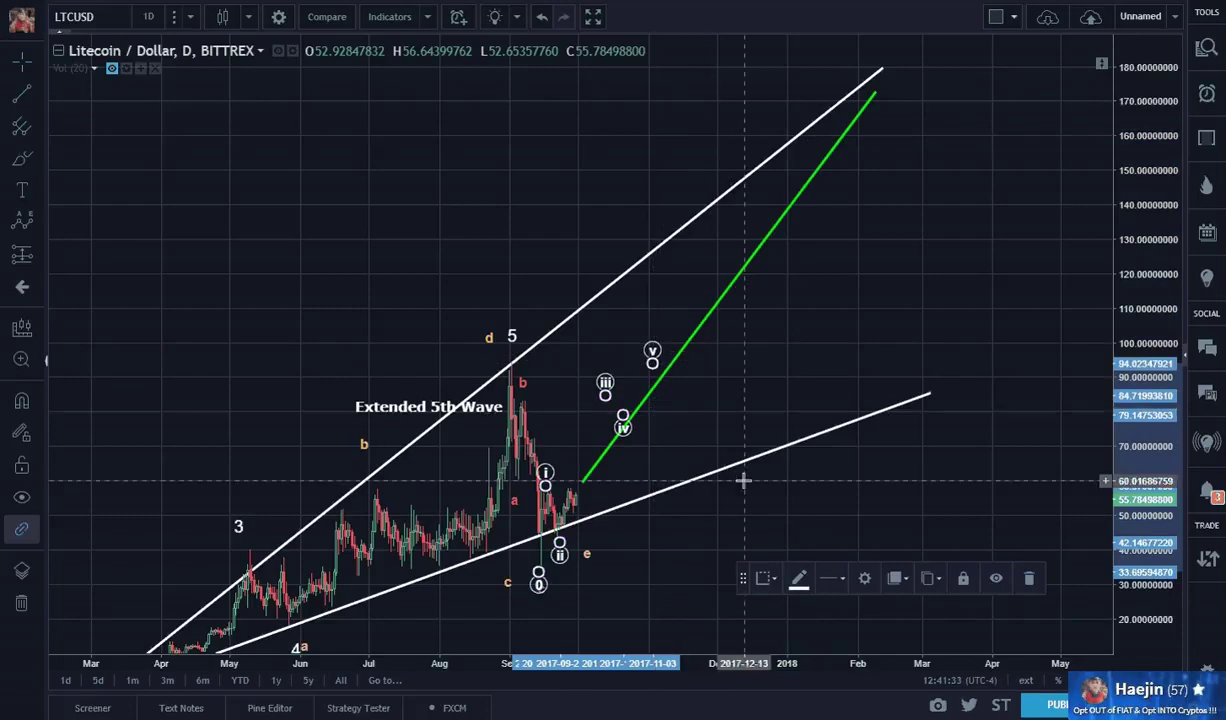
key(Delete)
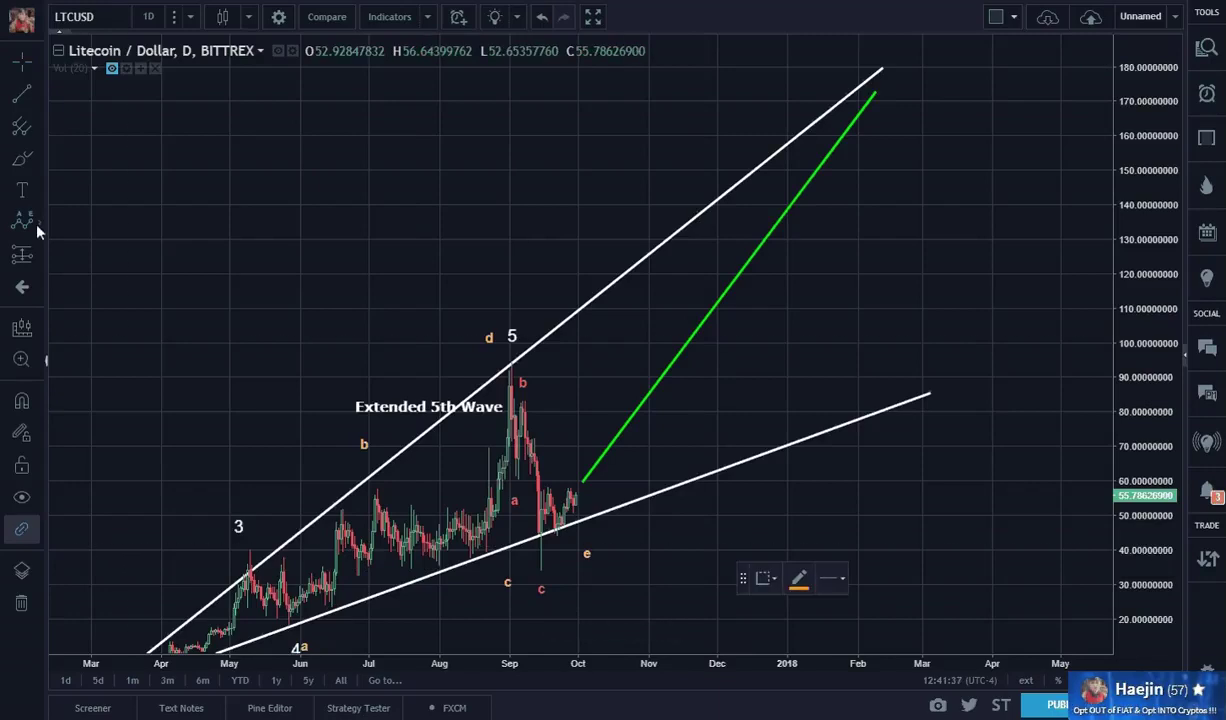
click(34, 214)
click(140, 465)
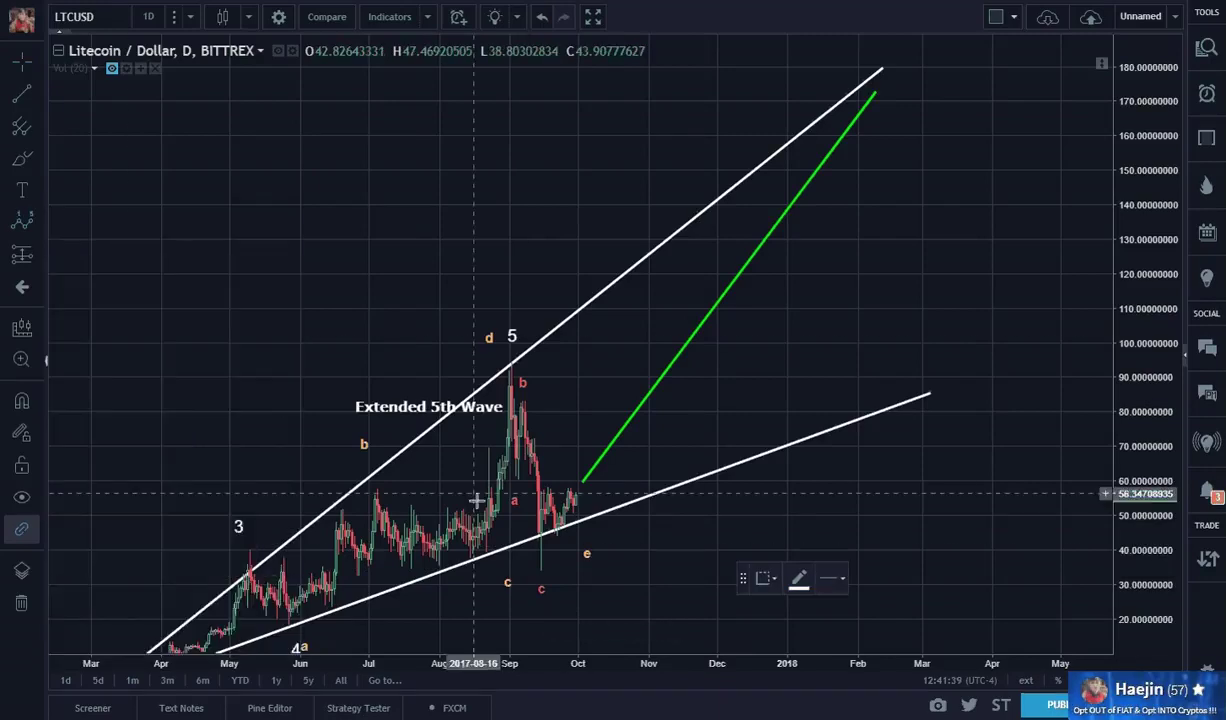
click(540, 578)
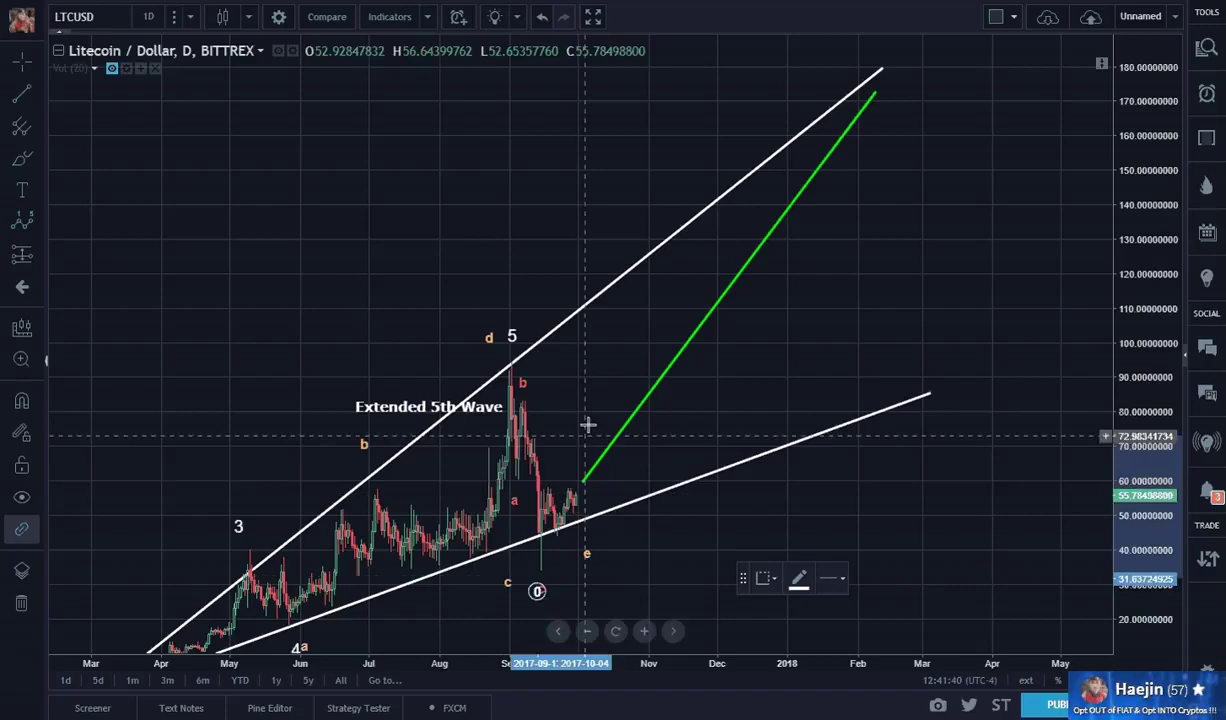
click(666, 327)
click(683, 389)
click(762, 205)
click(785, 254)
click(860, 61)
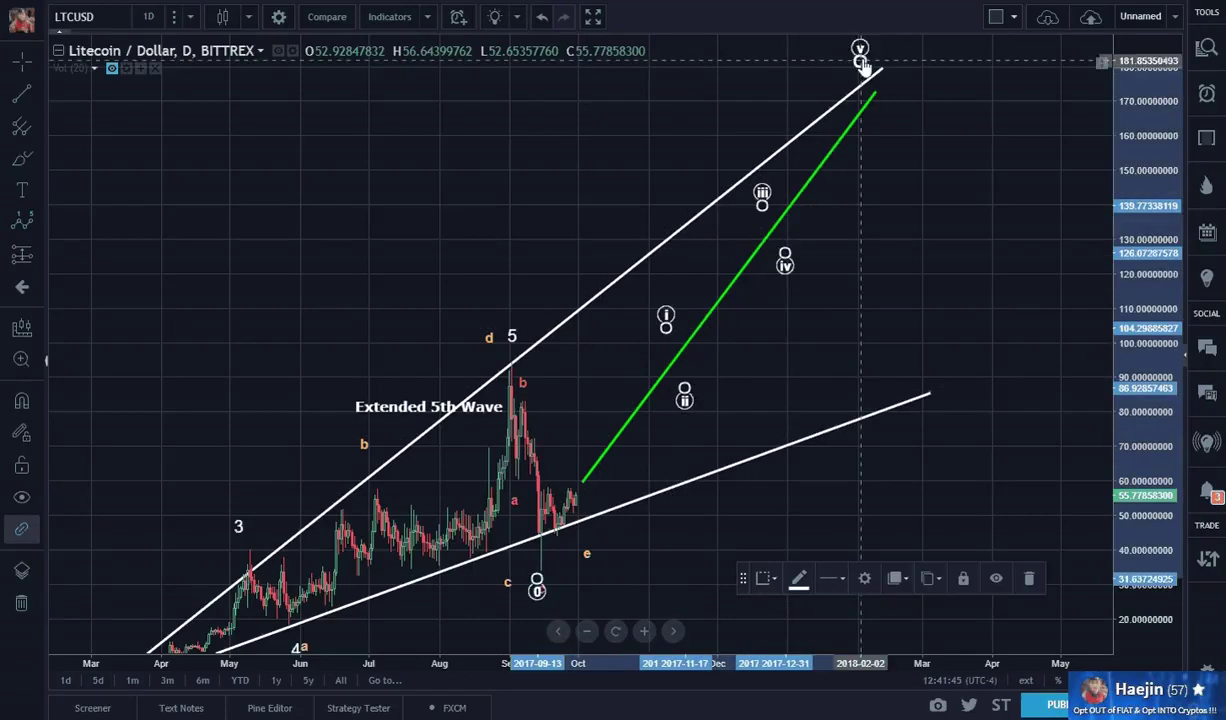
Set the degree of the new projected impulse count along the green line to Minor
double_click(860, 58)
click(607, 321)
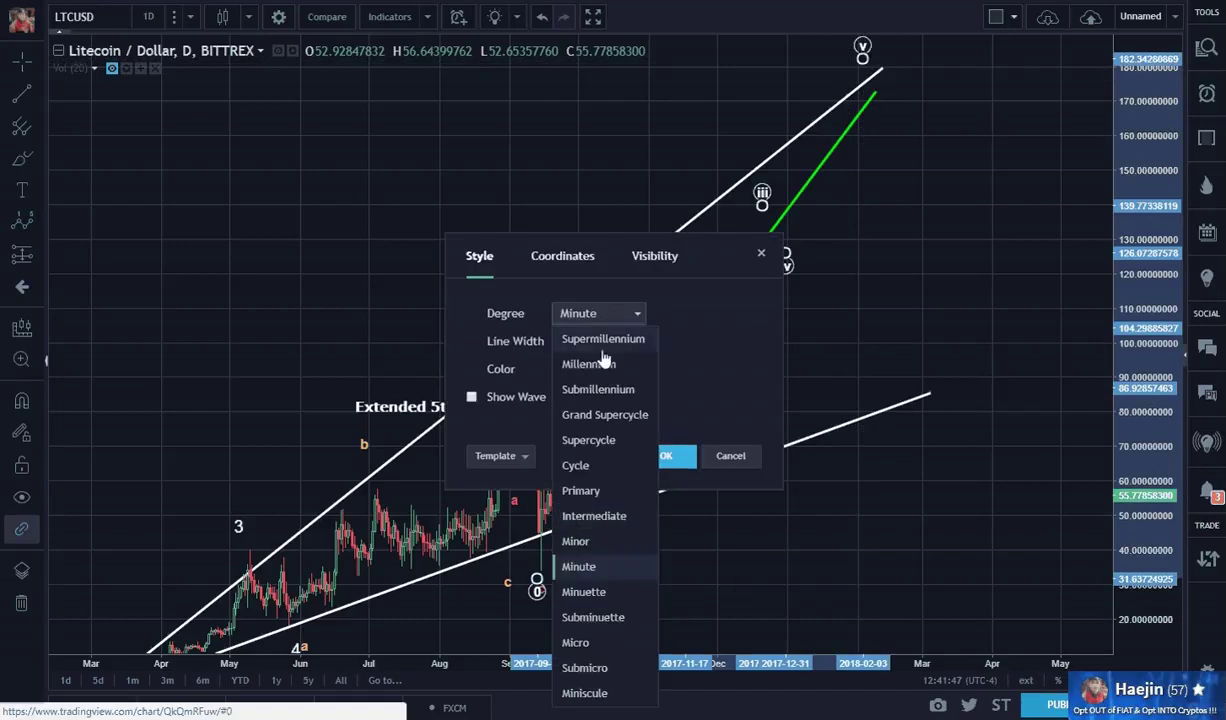
click(577, 541)
click(665, 455)
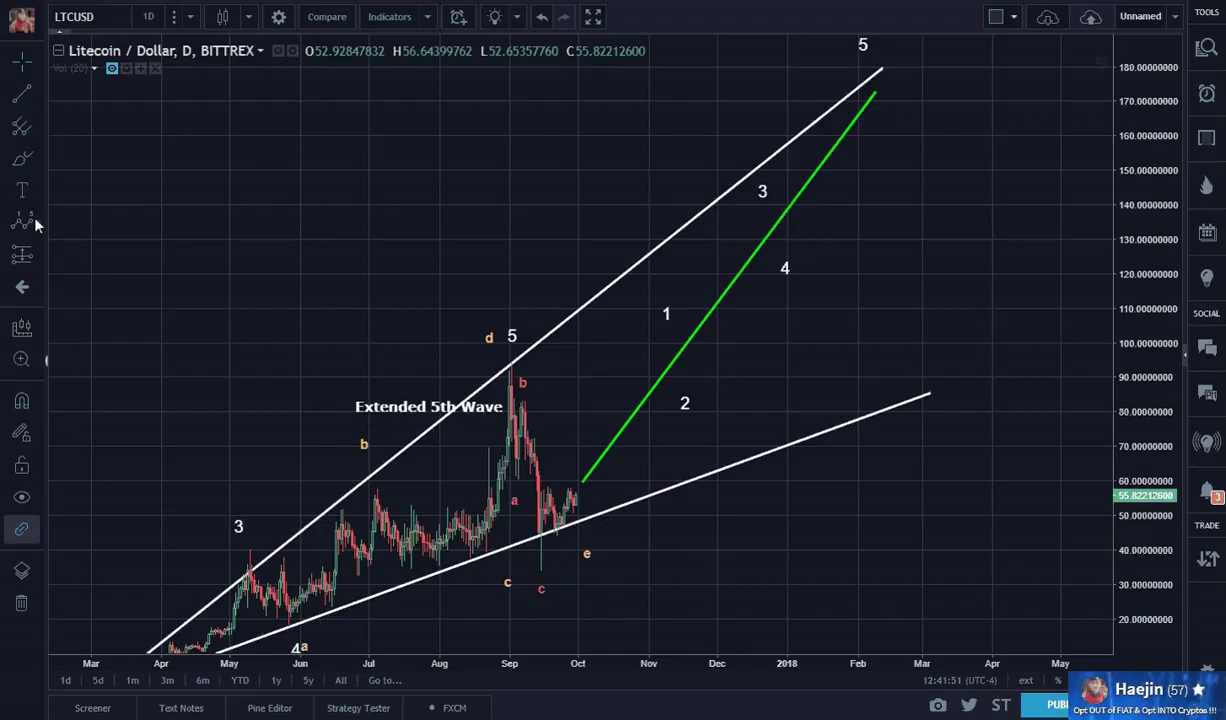
Place a smaller impulse count inside projected wave 1: 0 at about 34, then waves at about 63, 41, 79, 69 and 101
click(537, 571)
click(556, 547)
click(607, 414)
click(628, 452)
click(670, 338)
Set the degree of the smaller impulse count inside wave 1 to Minute
double_click(670, 338)
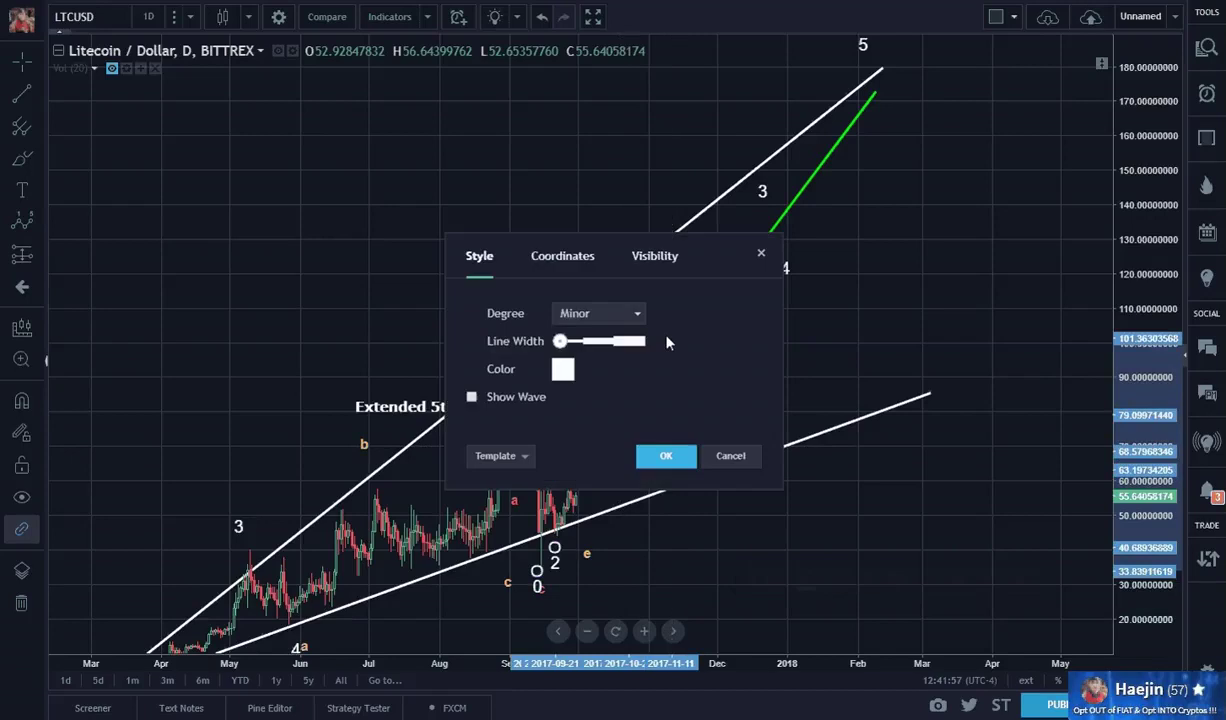
click(600, 314)
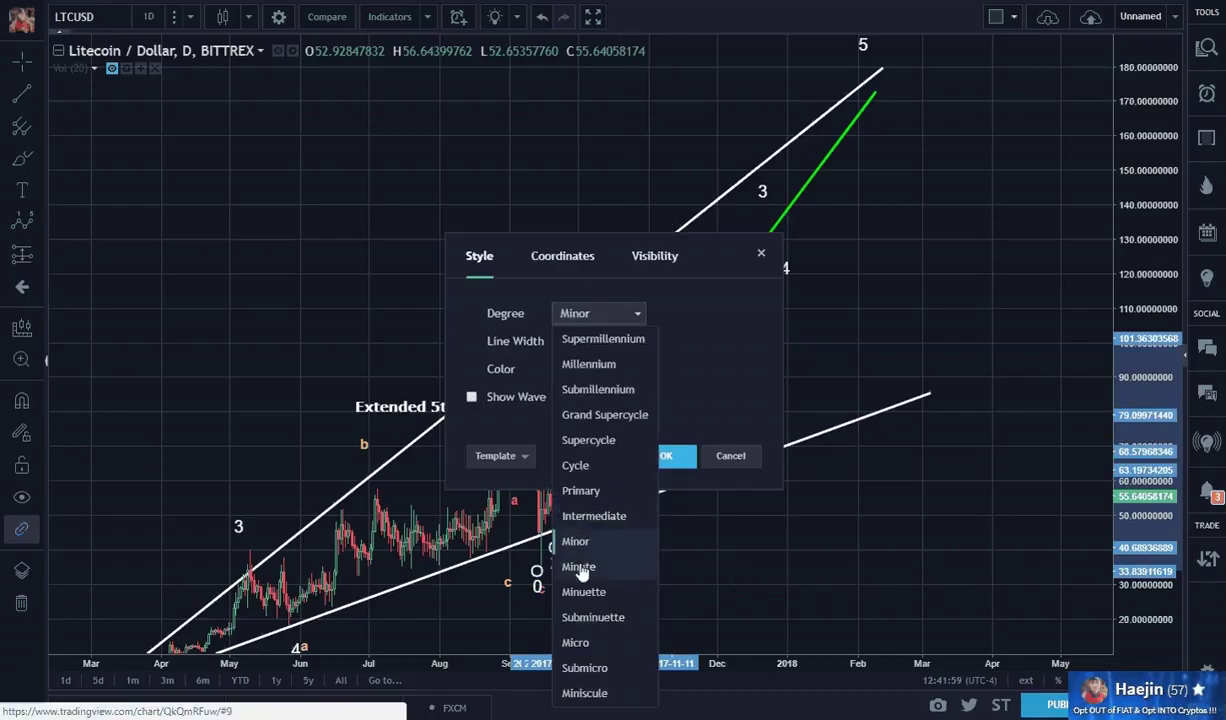
click(579, 566)
click(666, 456)
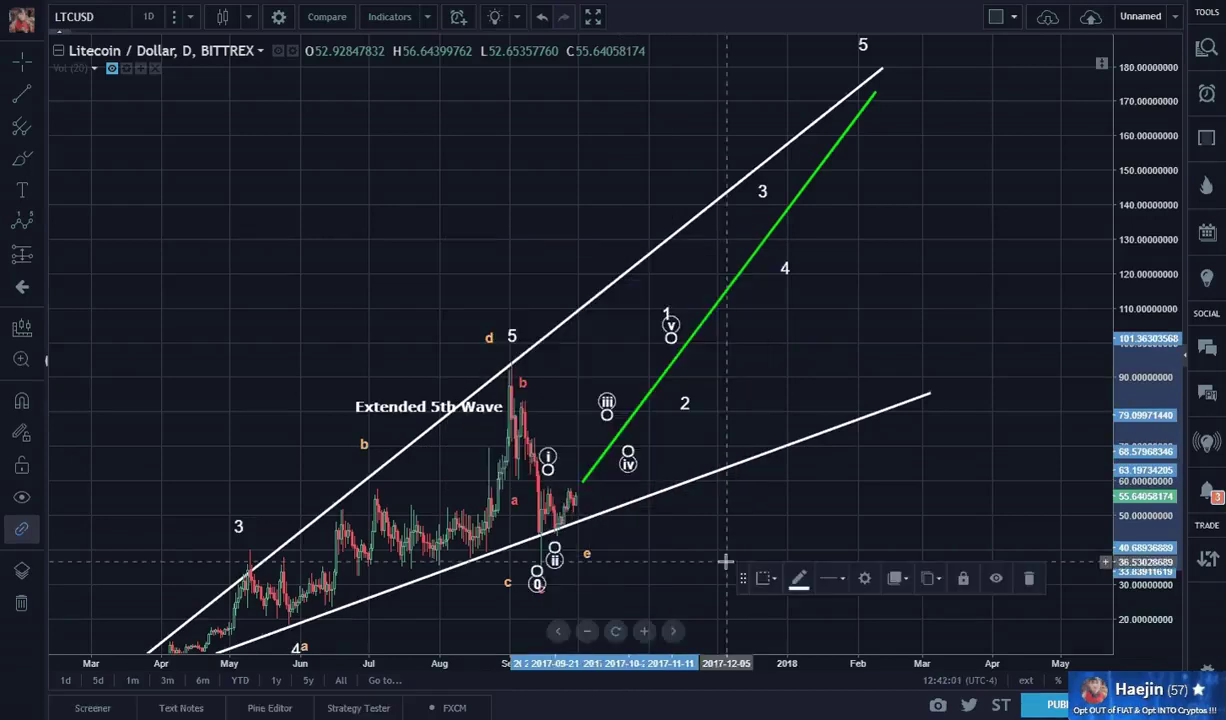
click(726, 562)
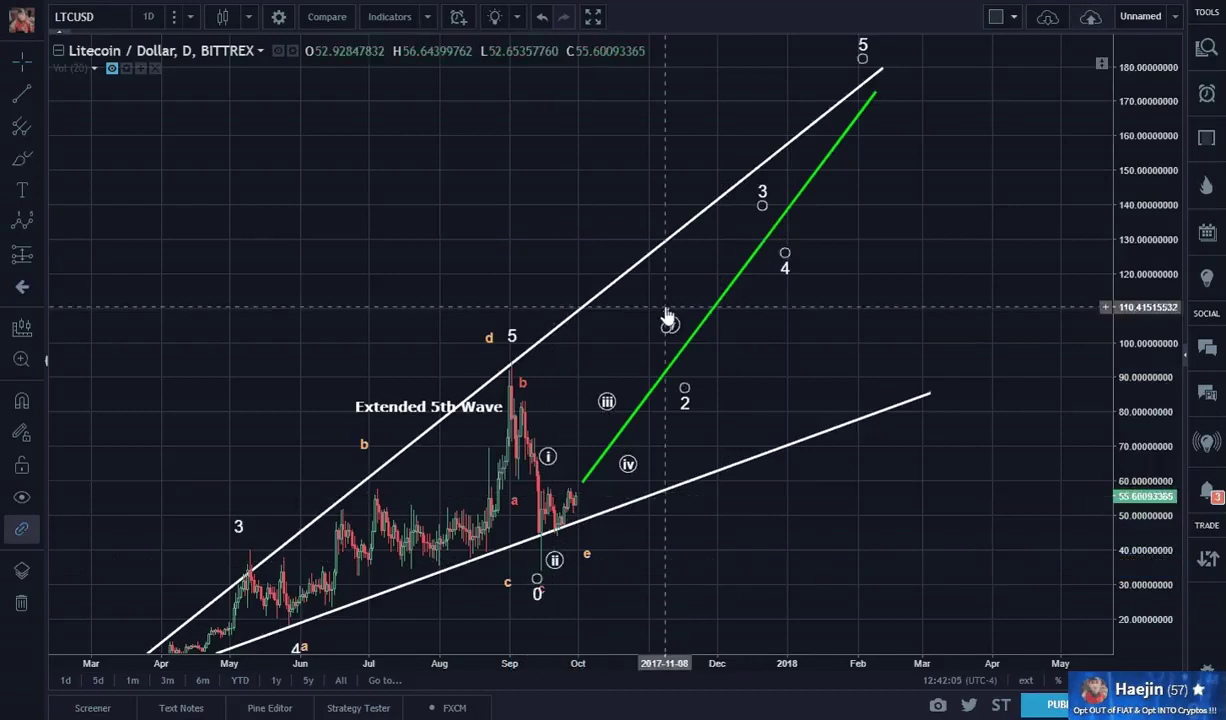
Raise projected wave 1 of the Minor count to about 110, above the circled v
click(669, 318)
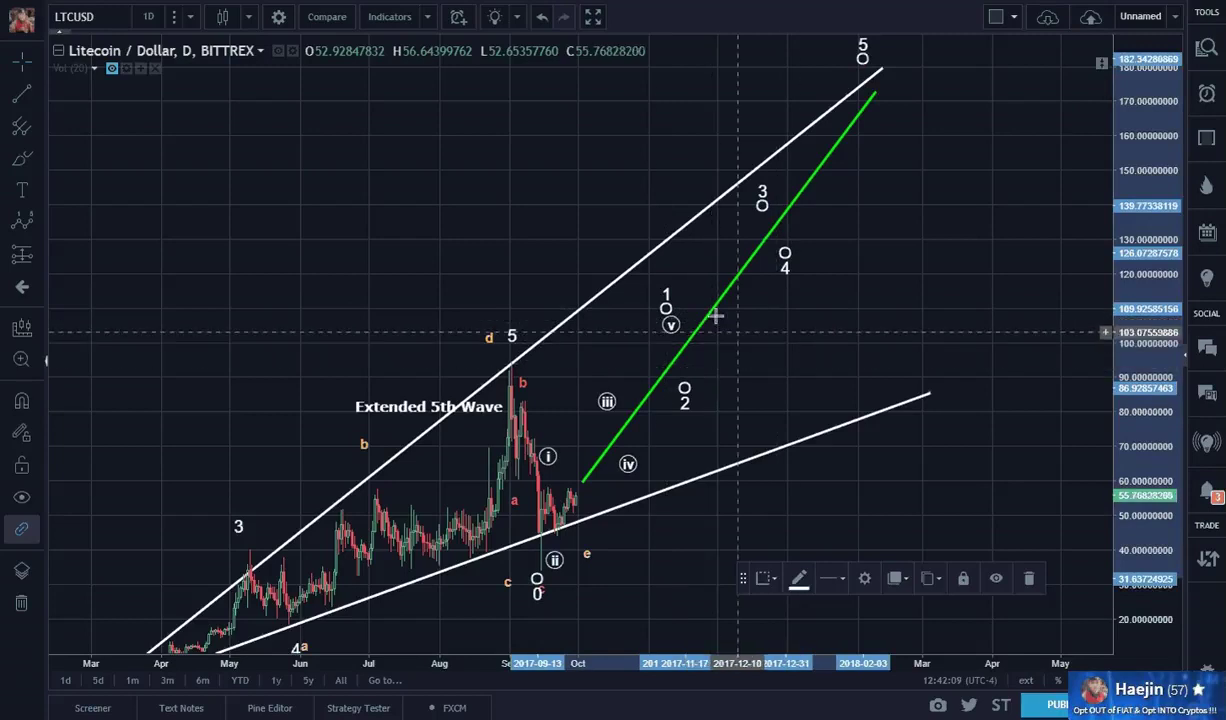
click(823, 320)
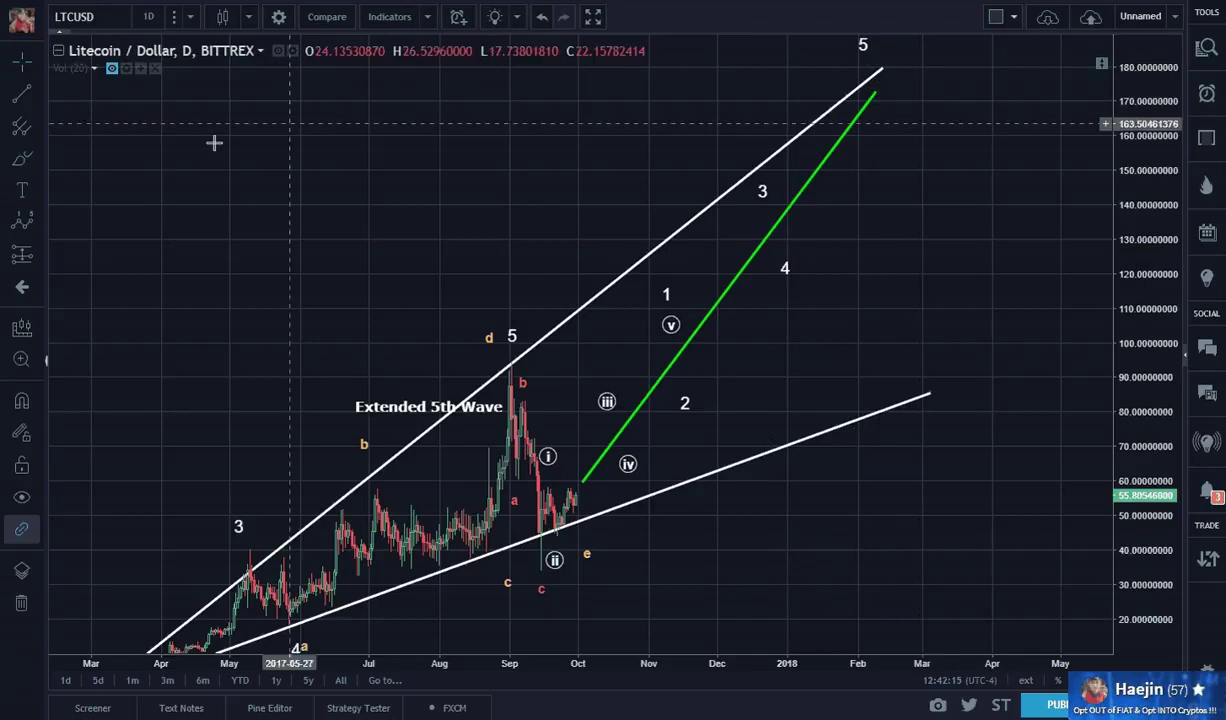
Add the text "Target $174 or so..." near projected wave 5, at about 173 on October 27, 2017
click(22, 190)
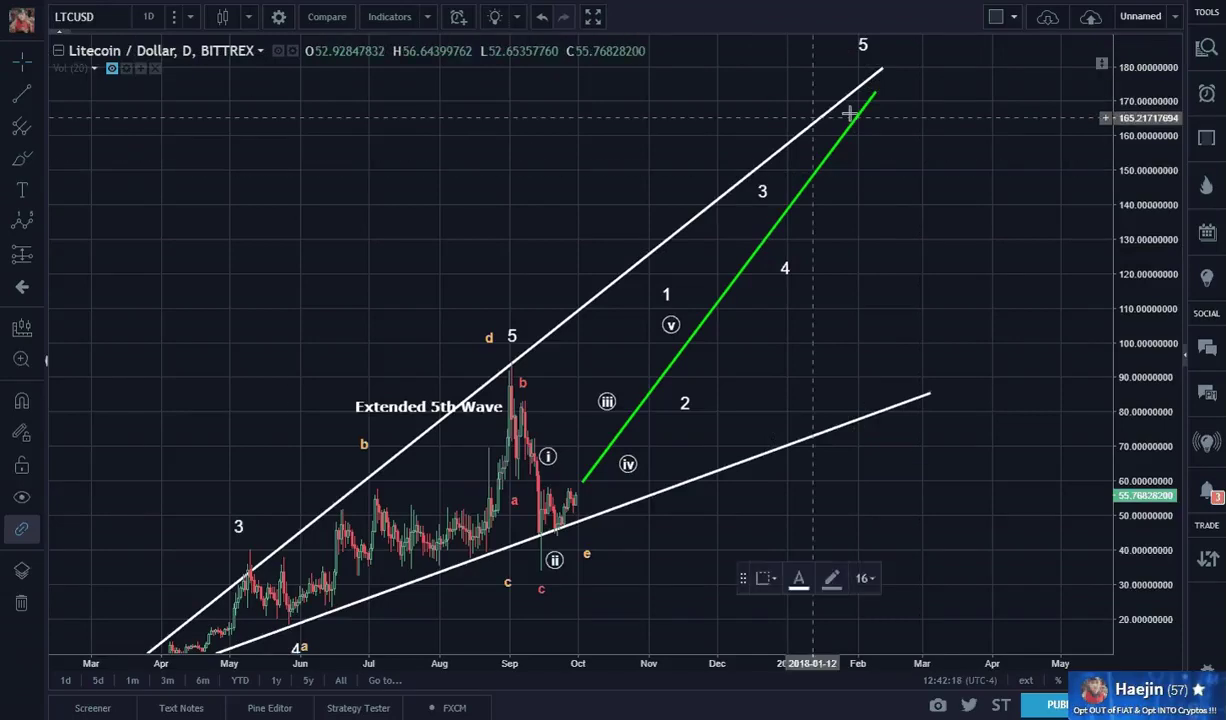
click(637, 92)
text(Target $174 or so...)
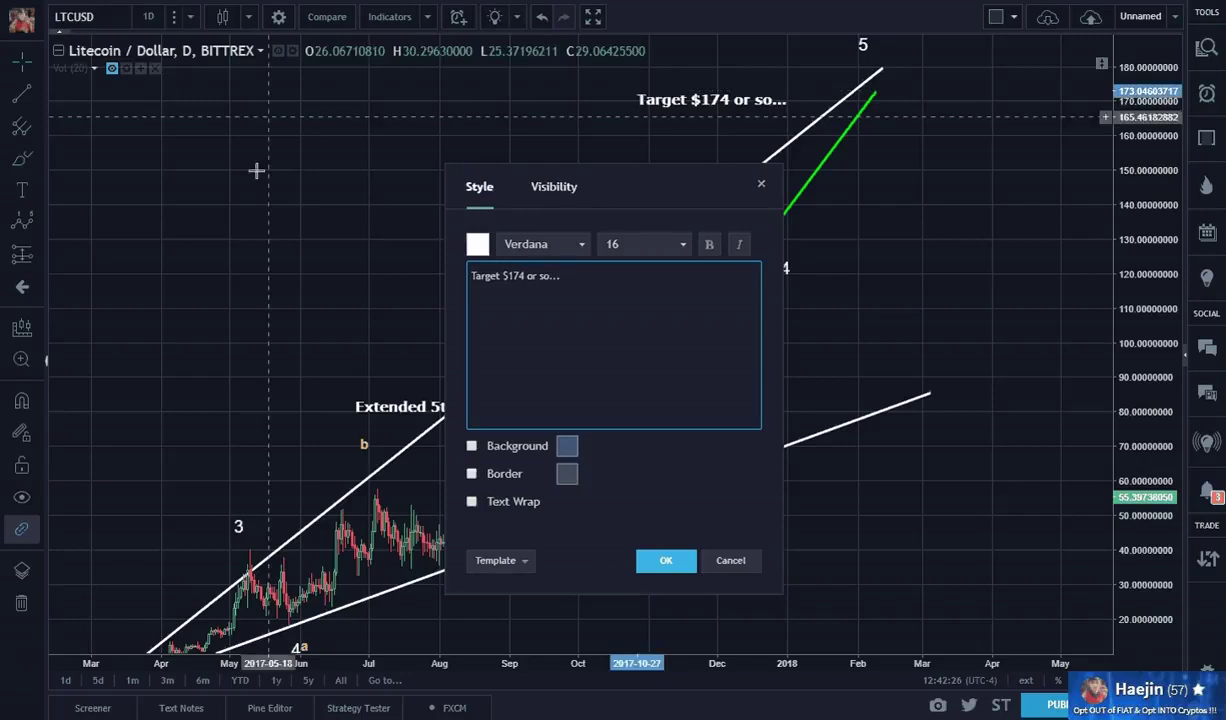
click(665, 560)
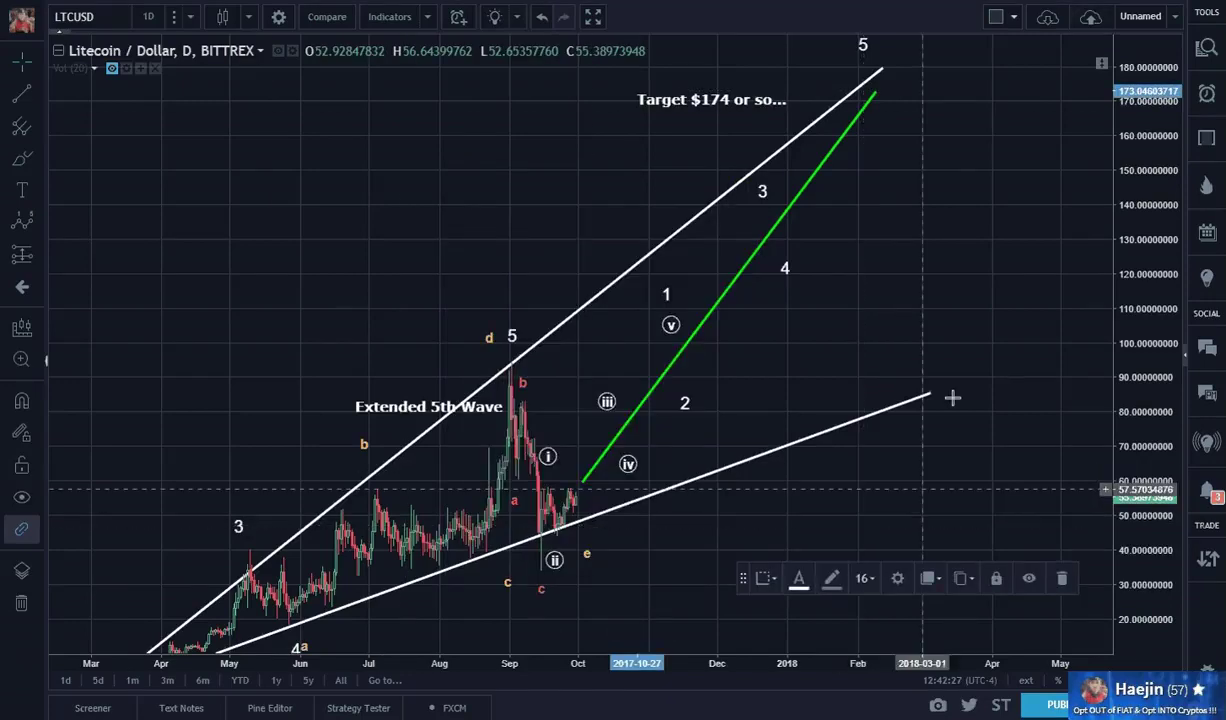
Raise the green projection line's upper end to about 179 on the upper trend line, and extend that trend line to about 187
click(876, 94)
mouse_move(876, 94)
mouse_down()
mouse_move(939, 56)
mouse_move(788, 142)
mouse_move(879, 71)
mouse_up()
click(861, 89)
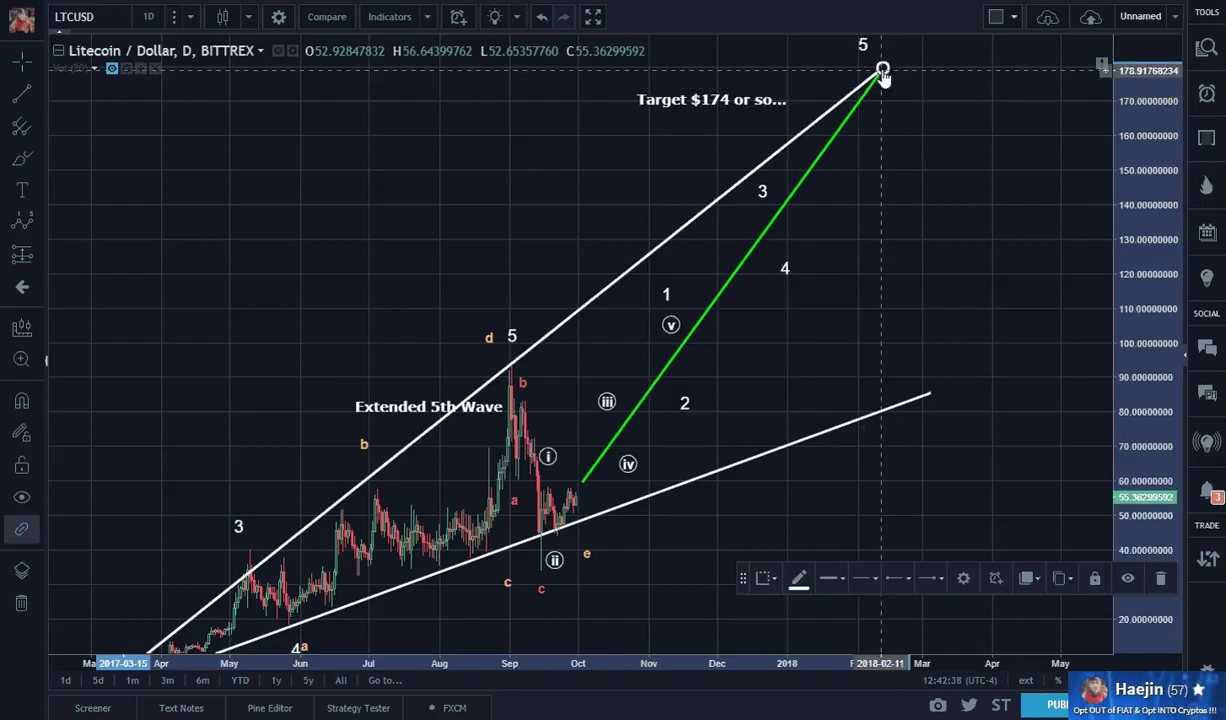
click(968, 74)
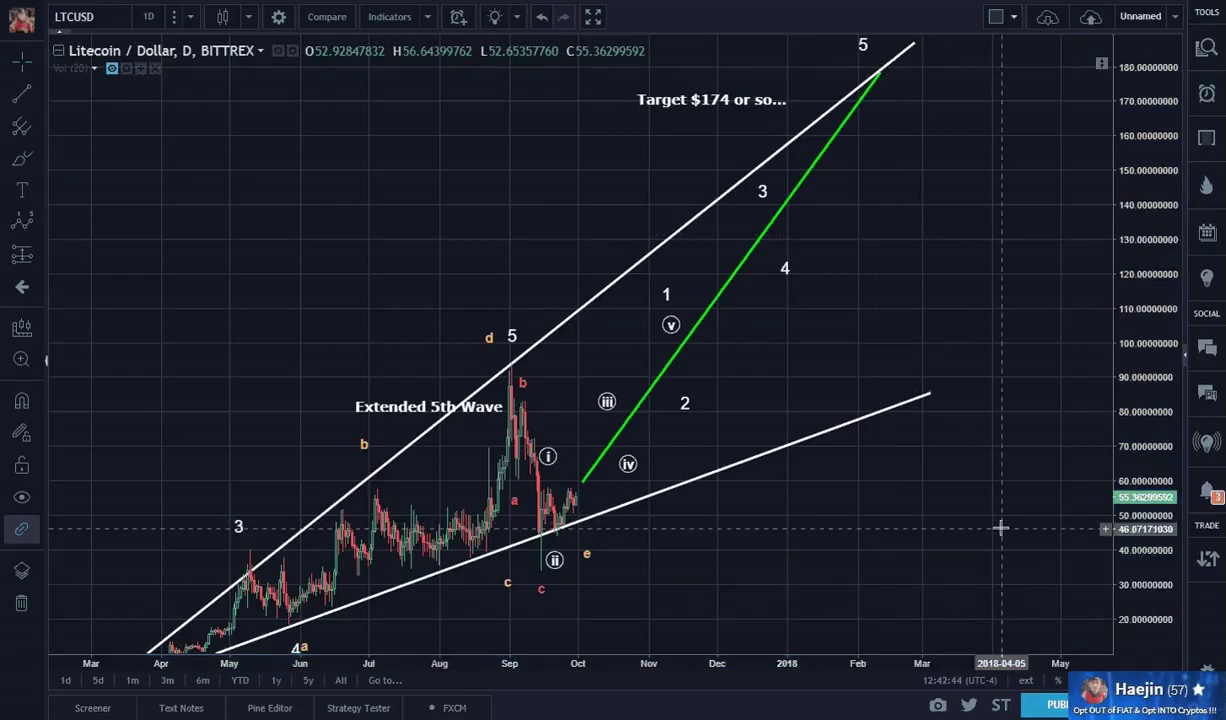
drag(933, 539, 958, 485)
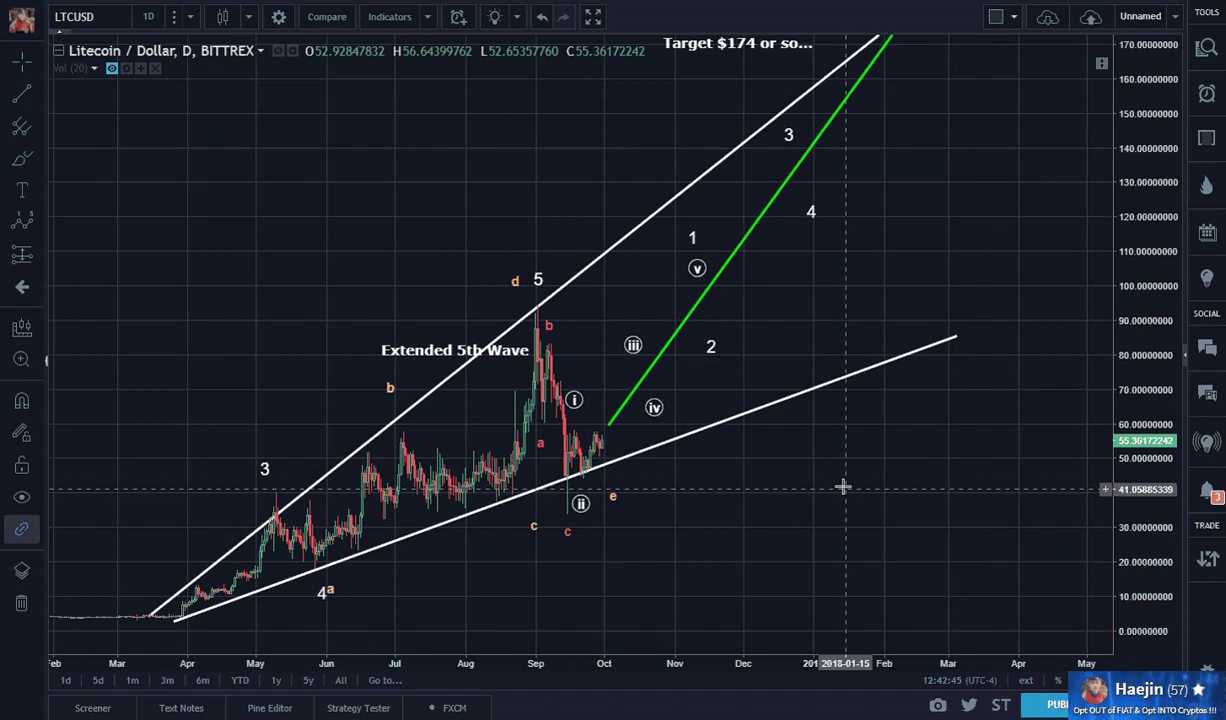
Review the projected five-wave rise and the $174 target against the two diverging trend lines
mouse_move(1123, 560)
mouse_down()
mouse_move(1123, 597)
mouse_move(1123, 582)
mouse_up()
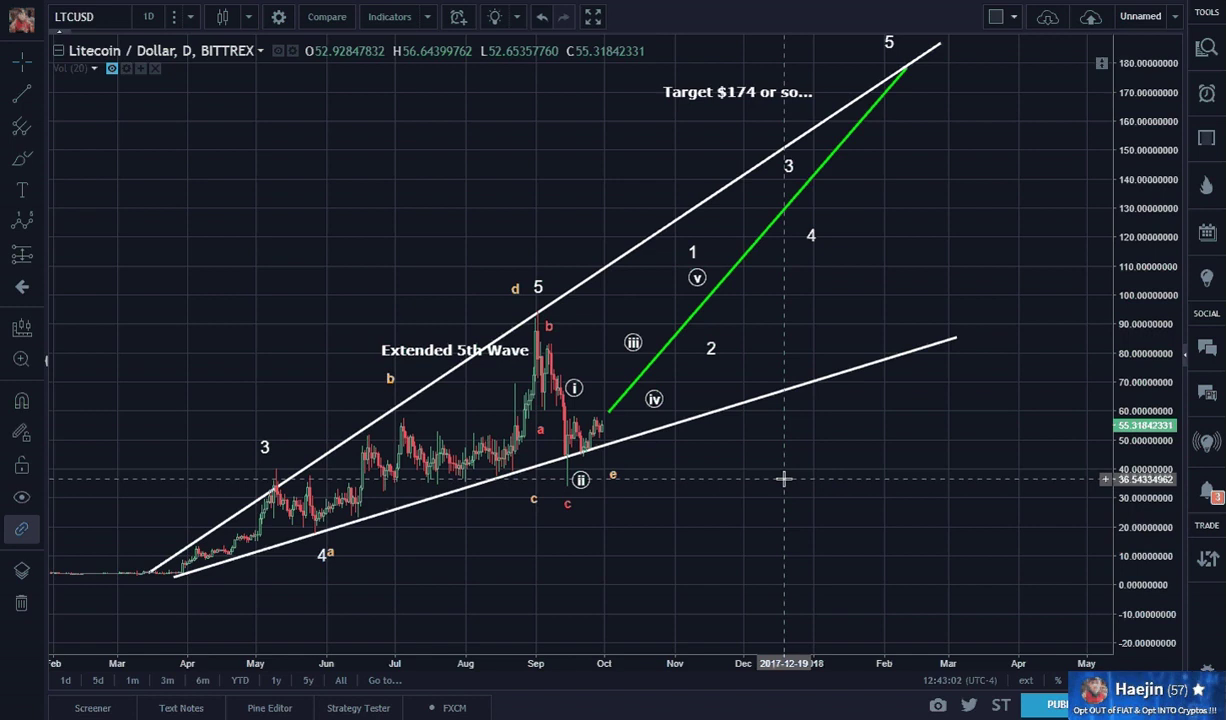
drag(1125, 520, 1180, 353)
drag(764, 505, 881, 358)
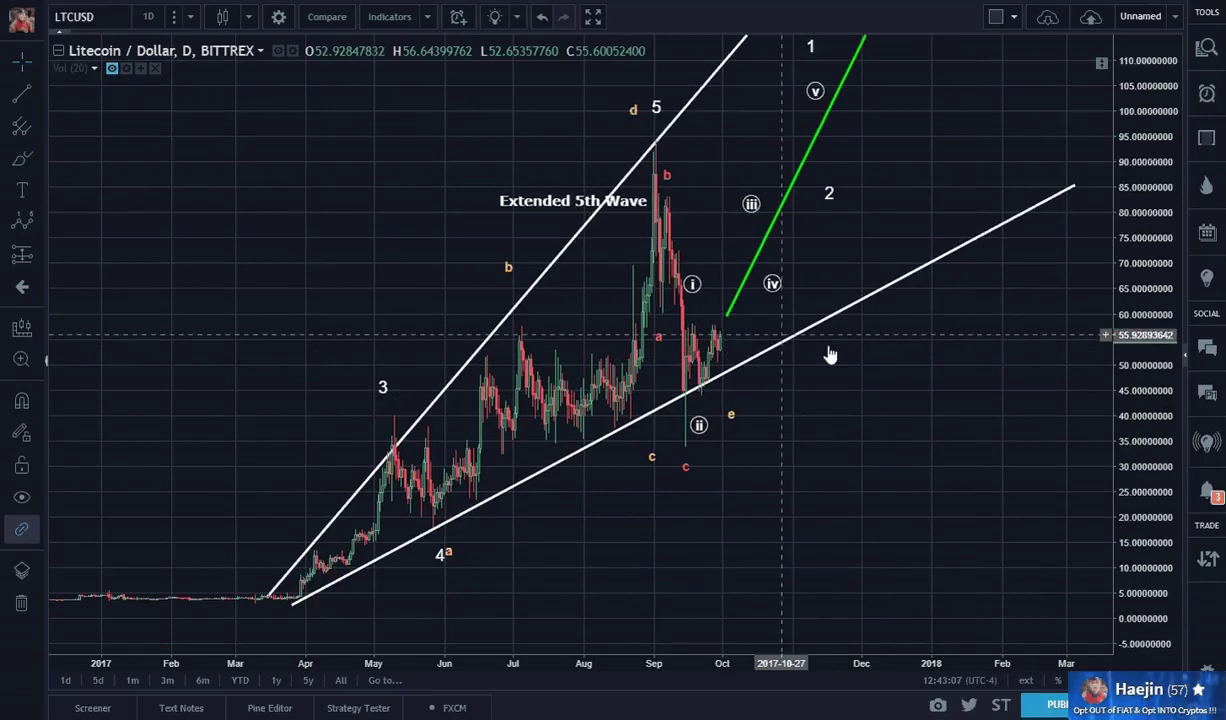
drag(1043, 355, 843, 568)
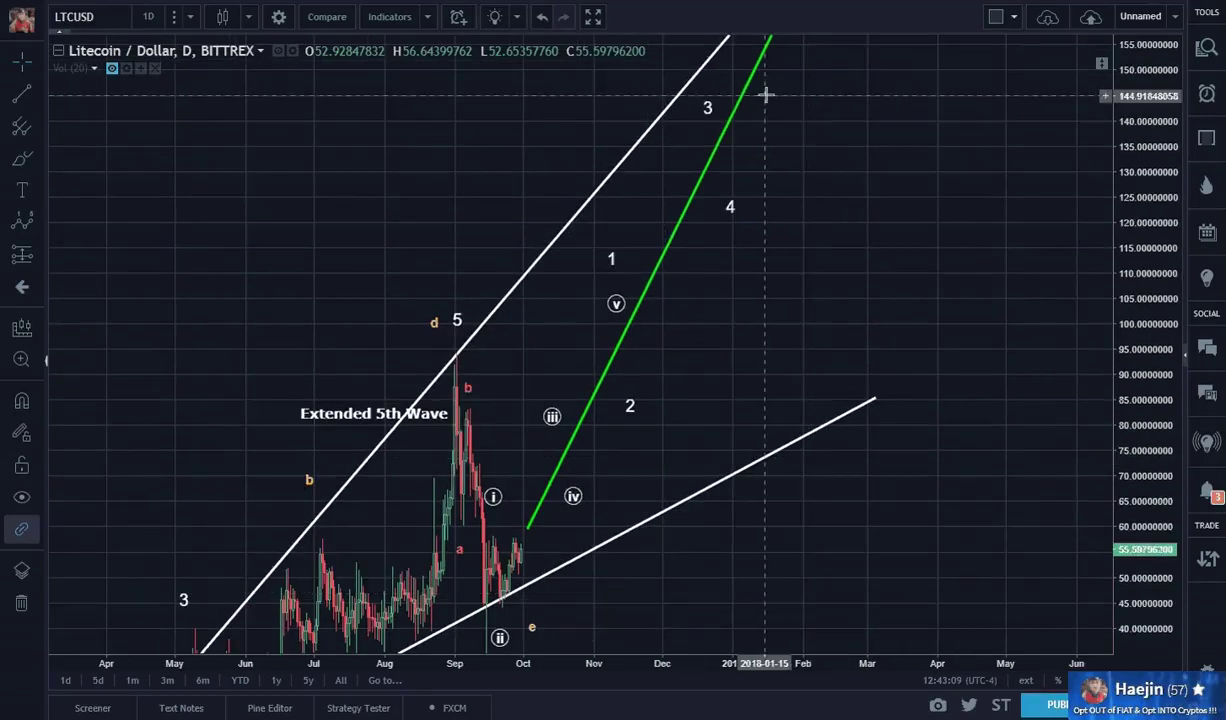
drag(969, 301, 848, 493)
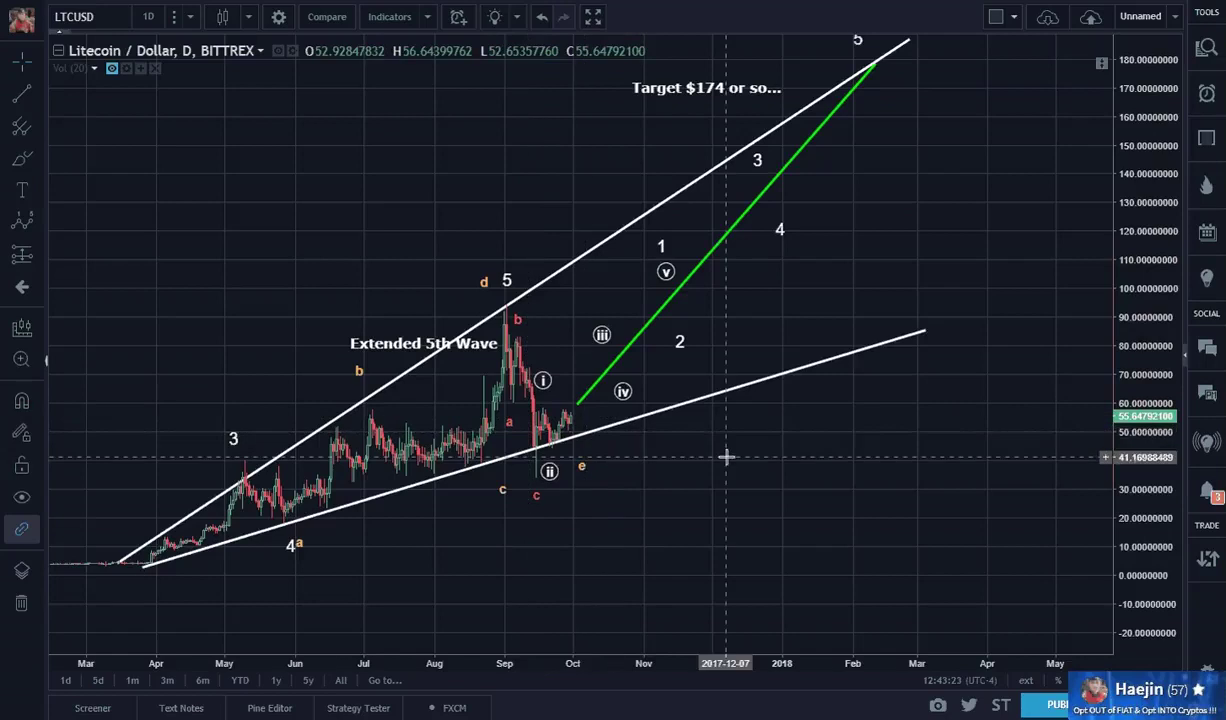
drag(1063, 272, 1071, 316)
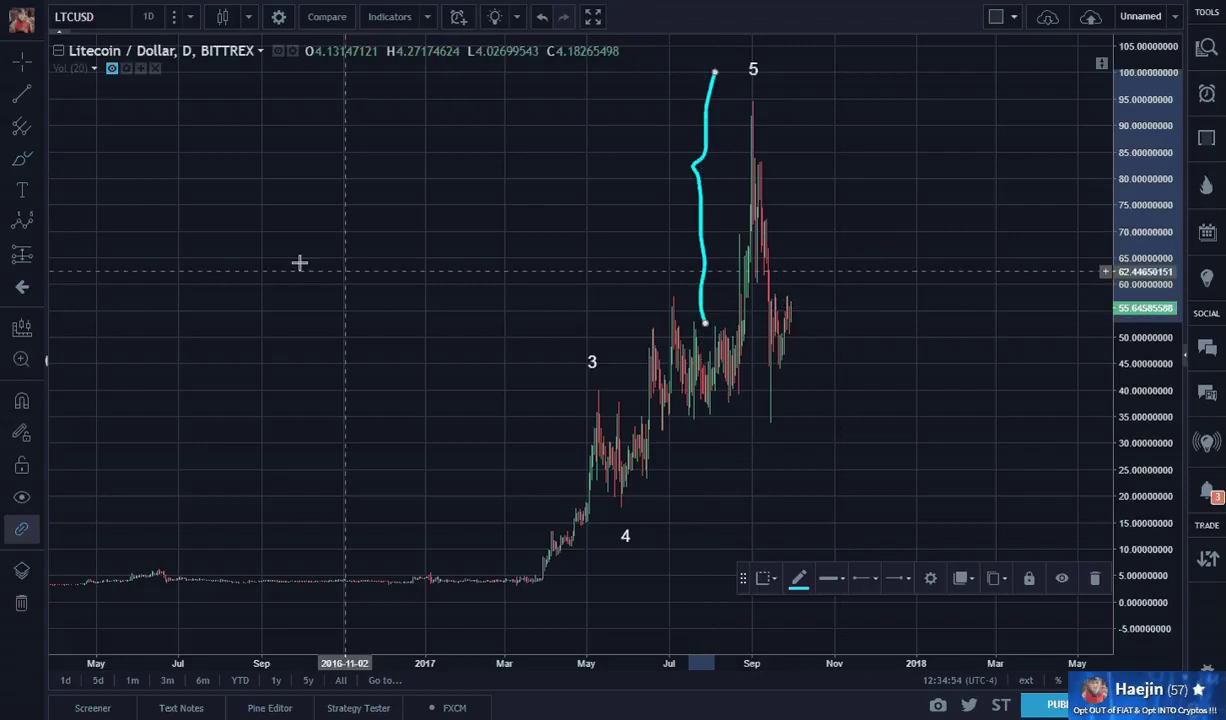
Add the text "Extended 5th Wave" beside the cyan brace, starting at about 84 on March 20, 2017
click(26, 195)
click(624, 167)
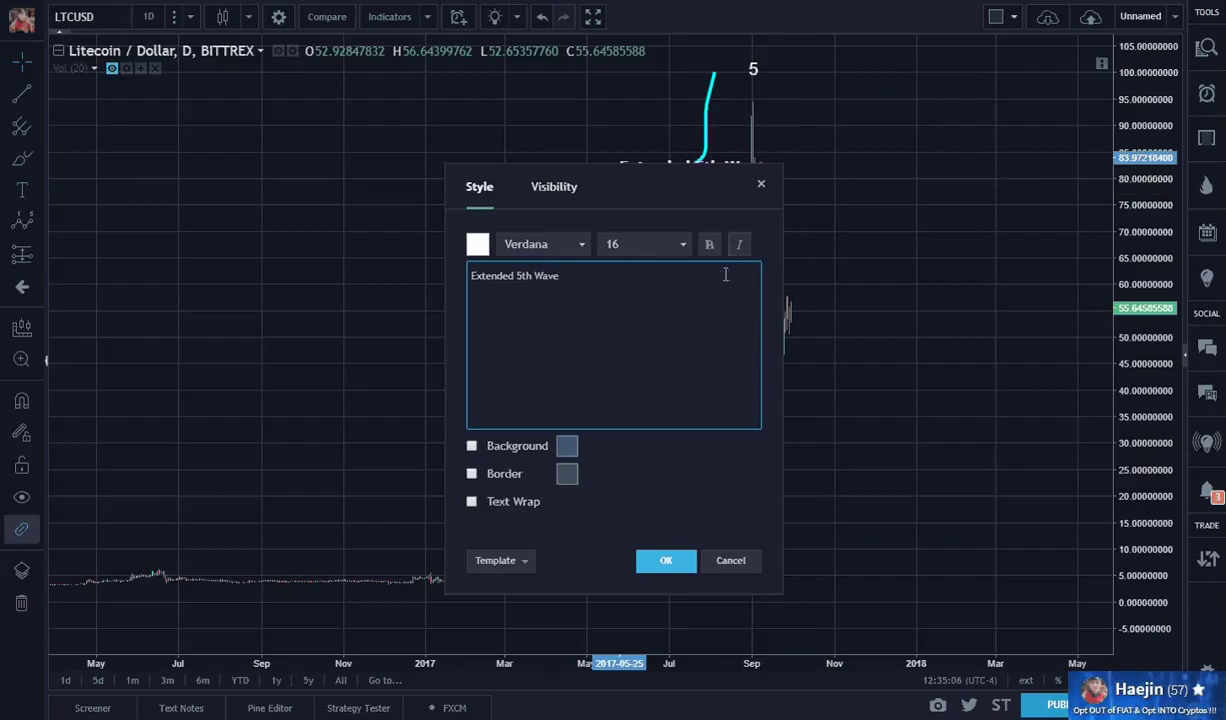
click(655, 560)
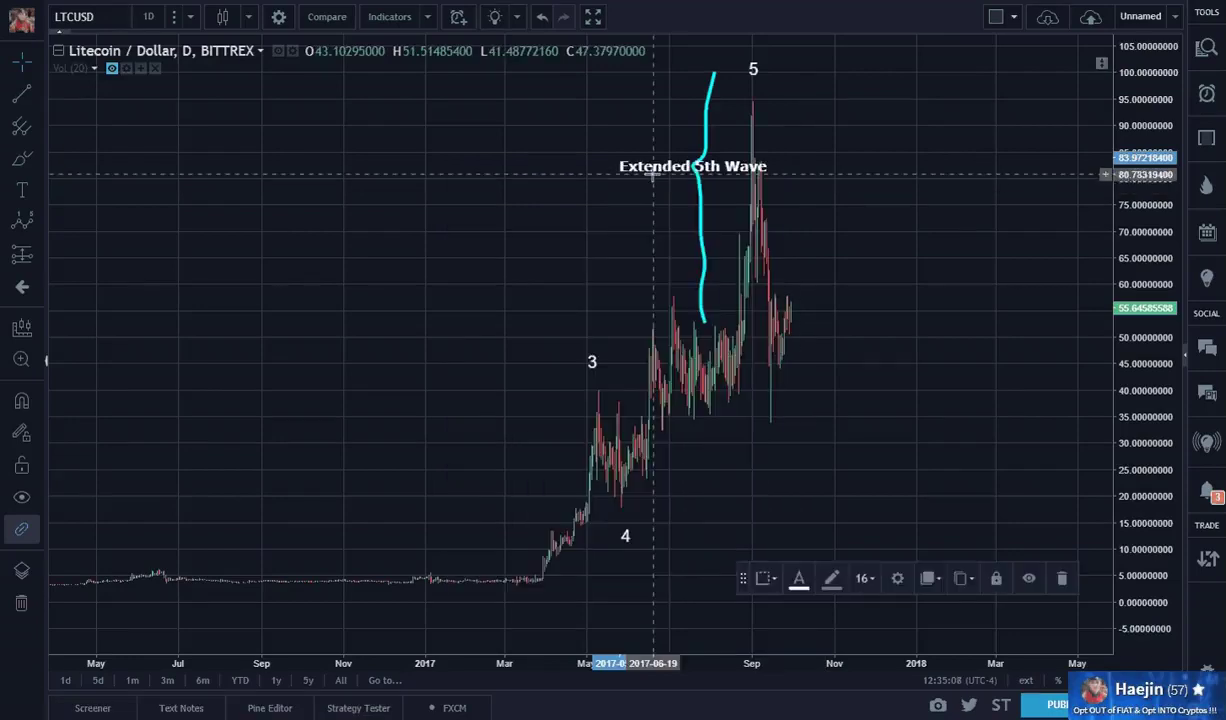
drag(657, 168, 563, 162)
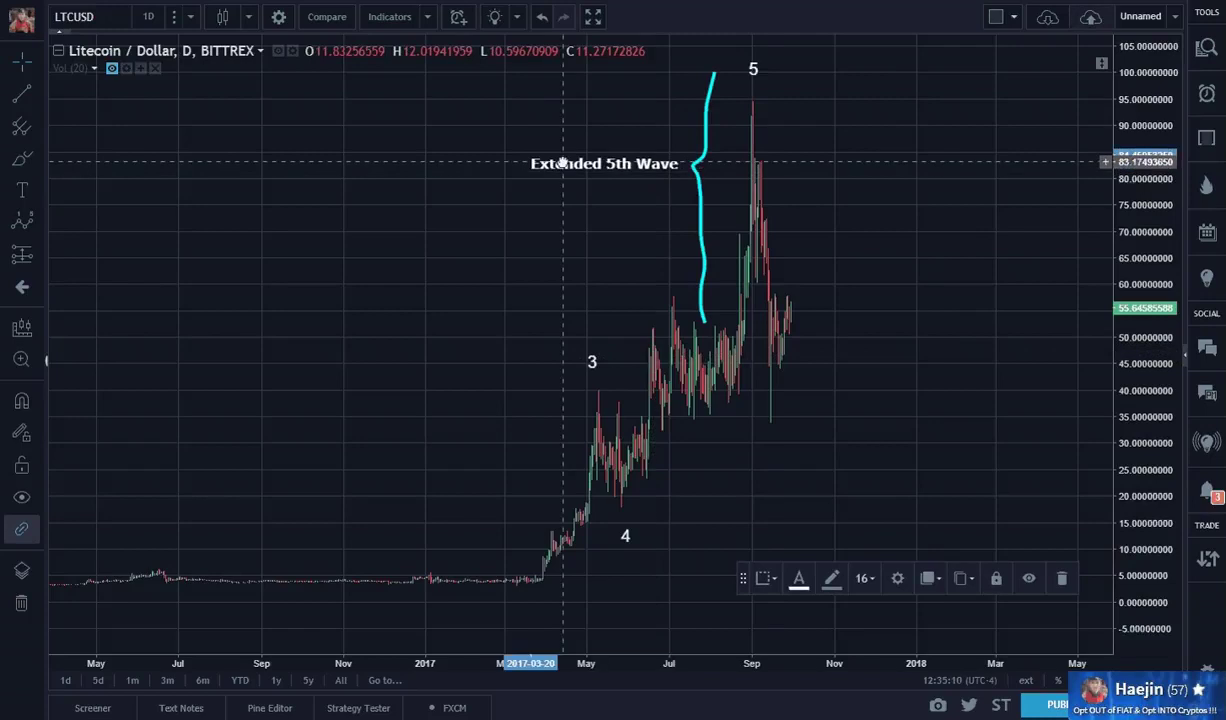
Replace the cyan brace beside wave 5 with a freehand Brush bracket from about 97 down to about 54
click(699, 205)
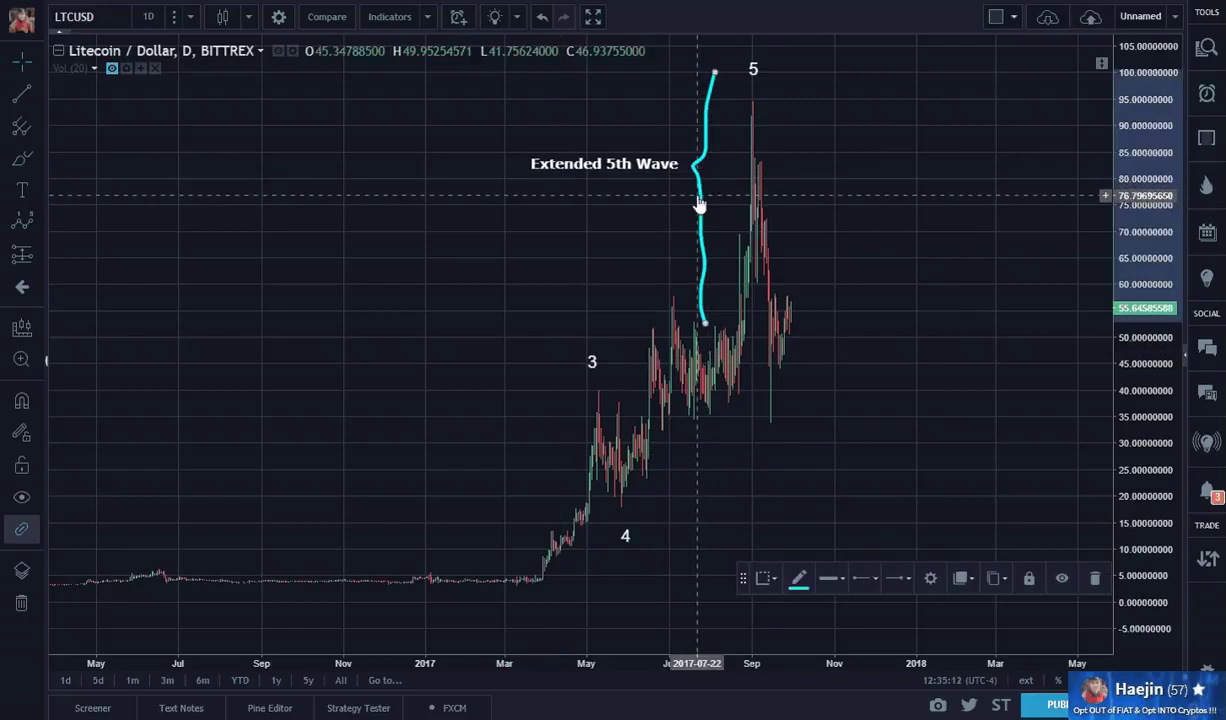
key(Delete)
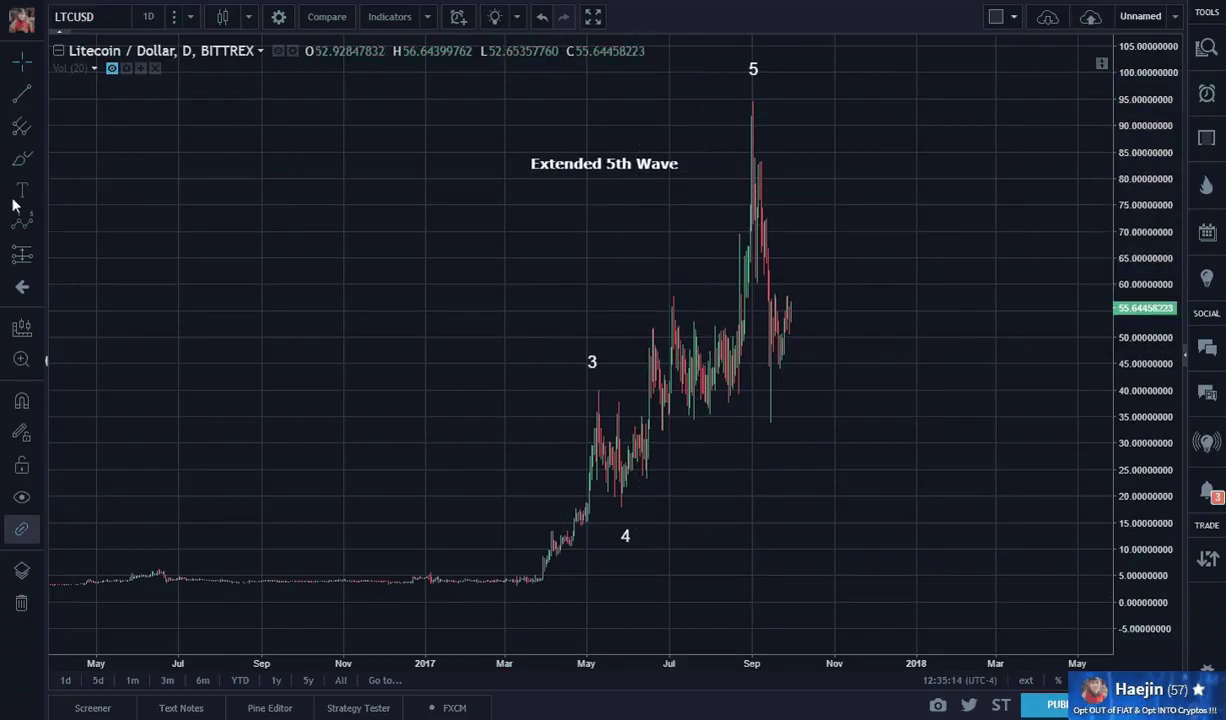
click(25, 162)
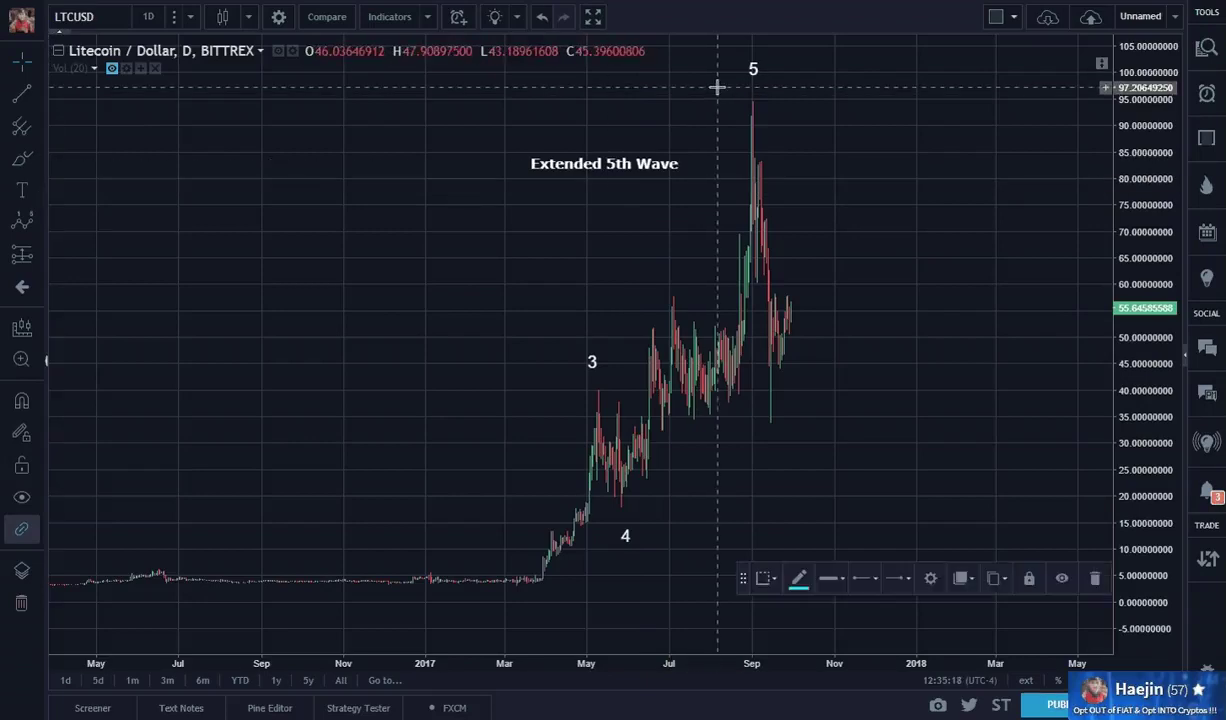
mouse_move(710, 92)
mouse_down()
mouse_move(690, 230)
mouse_move(713, 316)
mouse_up()
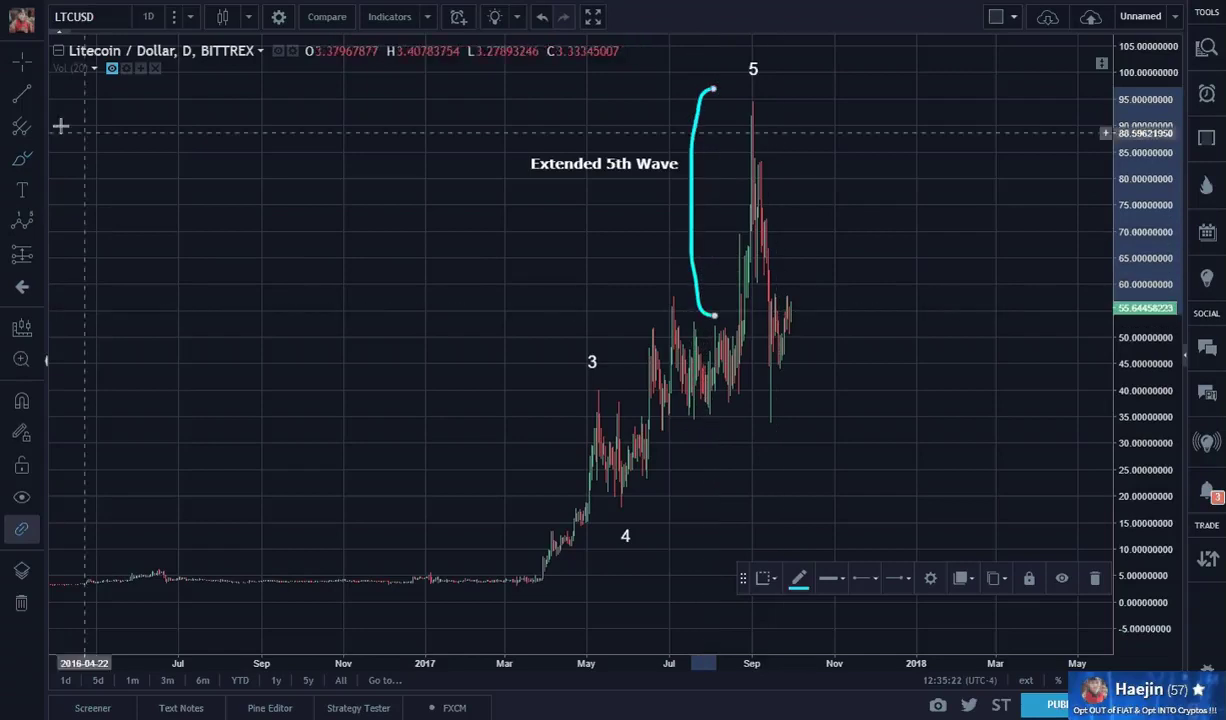
click(27, 97)
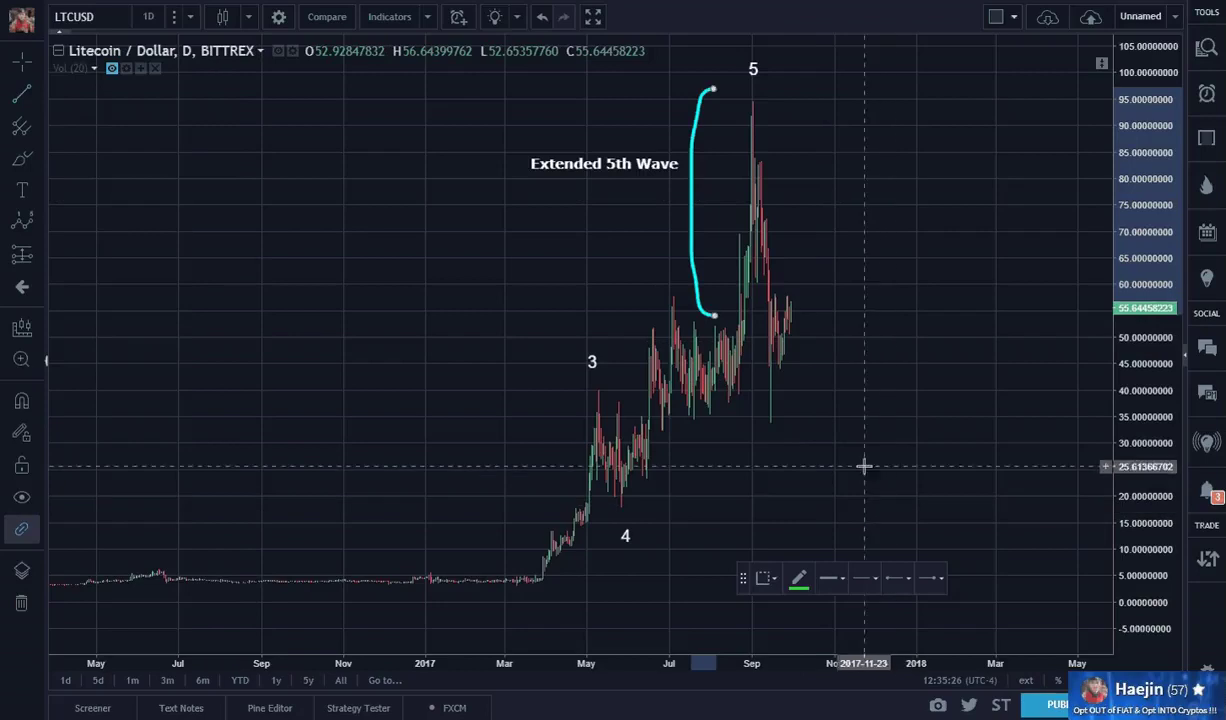
click(916, 460)
right_click(916, 460)
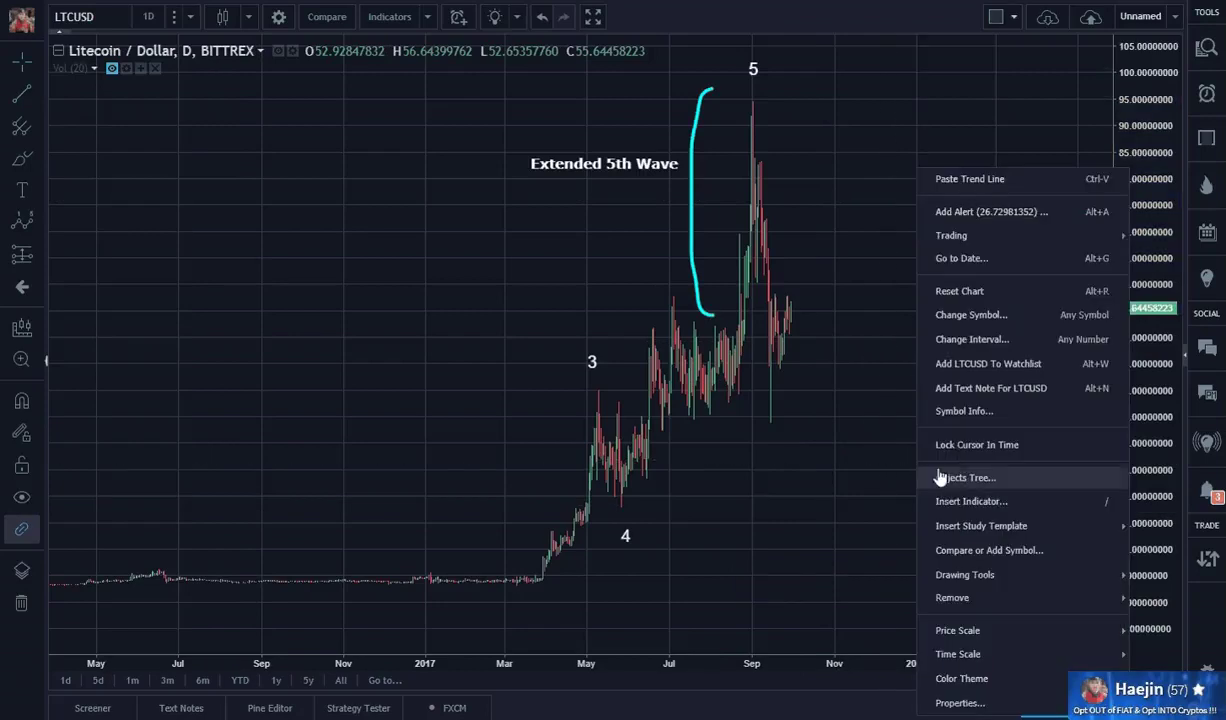
click(842, 441)
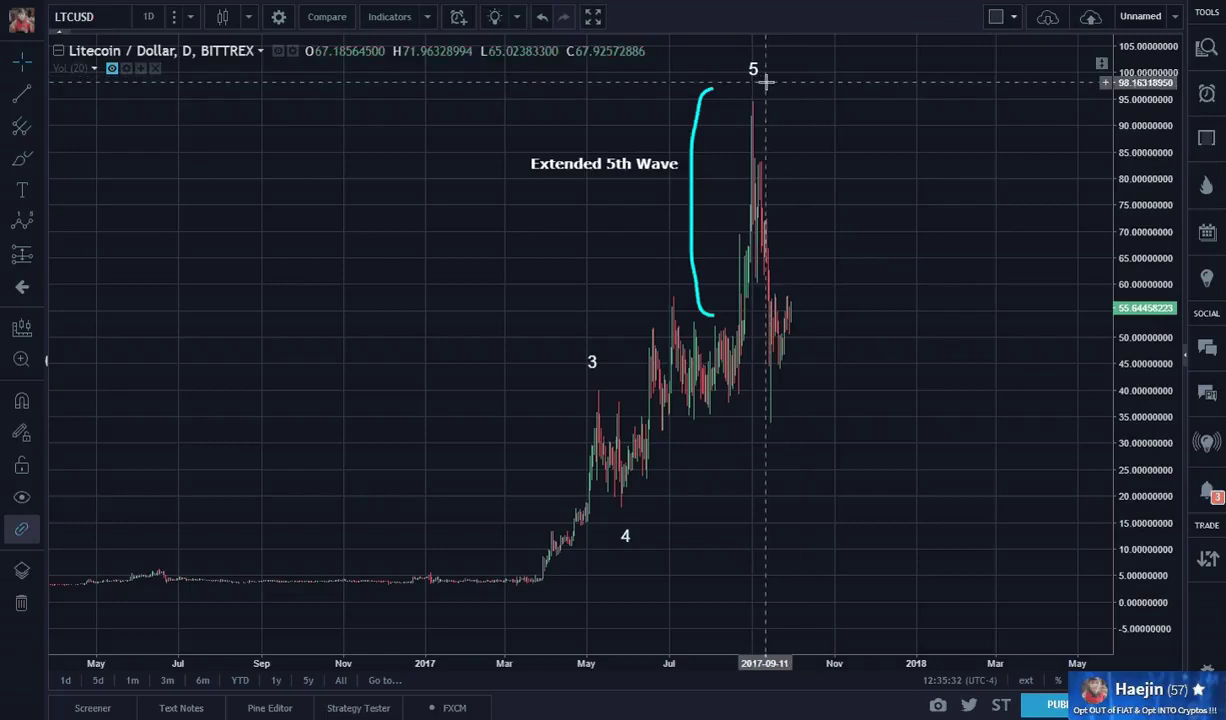
Delete the cyan bracket and move the "Extended 5th Wave" label close to the wave 5 rise, at about 82 in late June 2017
scroll(1003, 459, up, 2)
scroll(880, 440, up, 2)
drag(758, 419, 911, 457)
scroll(913, 457, up, 3)
drag(805, 413, 911, 424)
drag(547, 282, 598, 271)
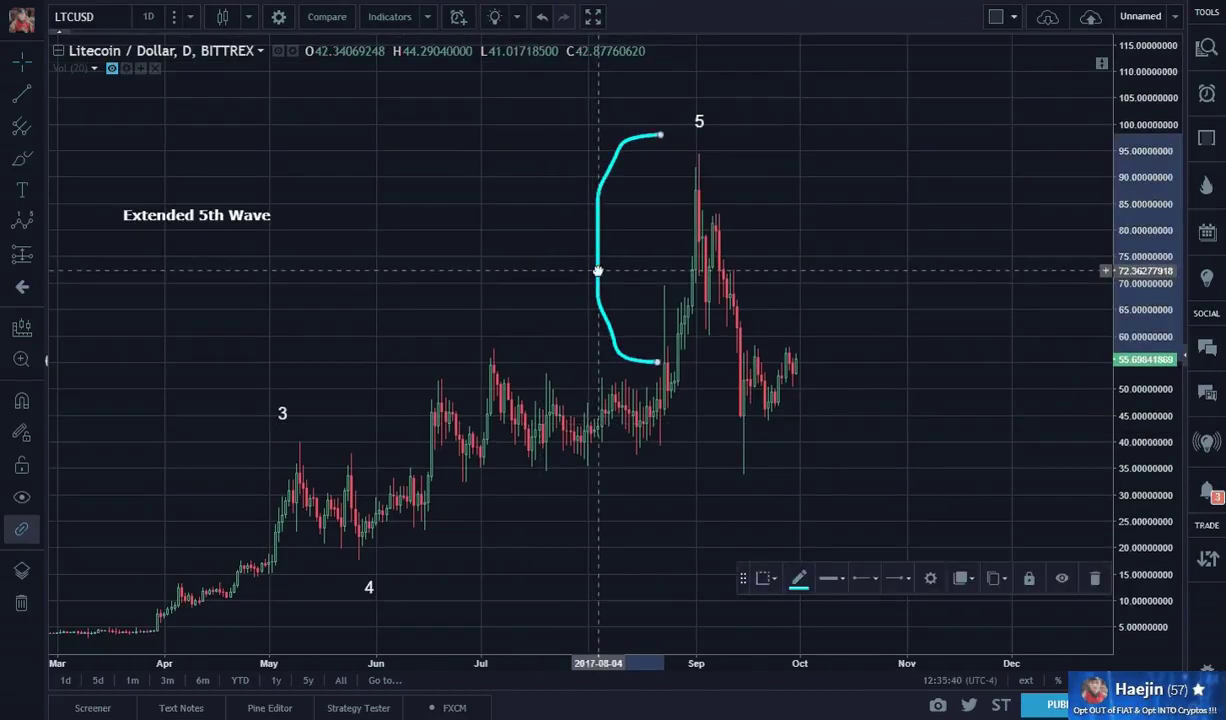
key(Delete)
drag(196, 227, 535, 229)
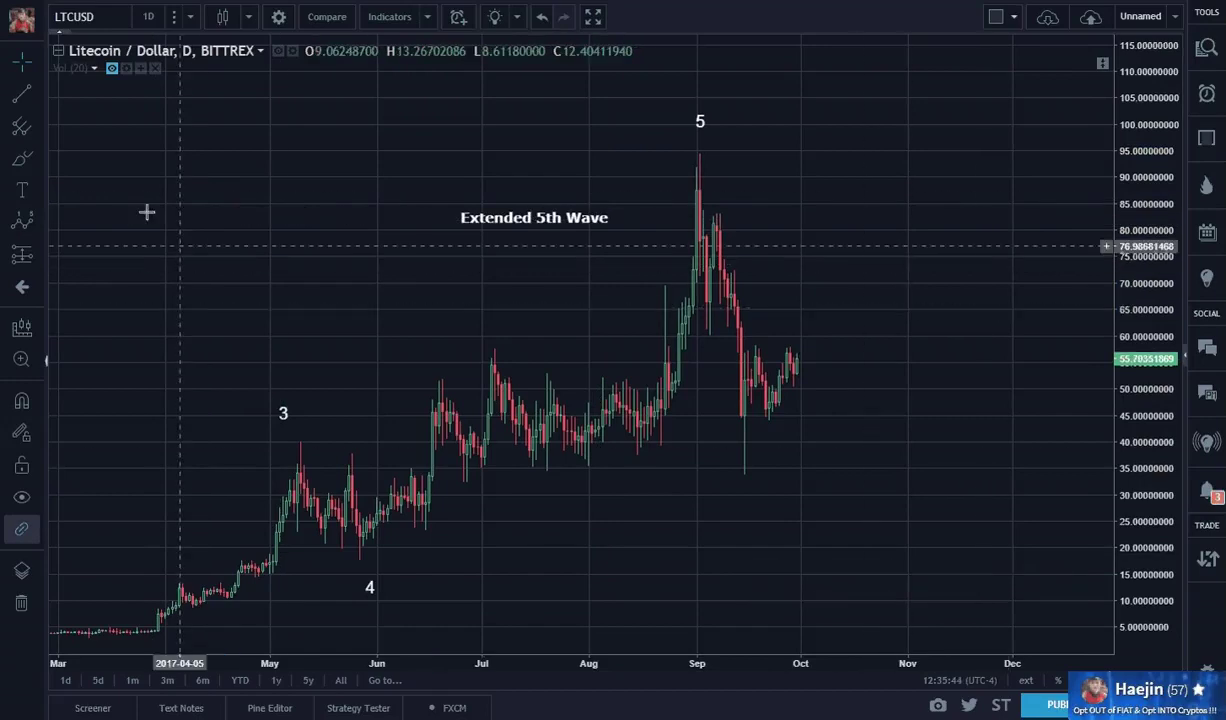
Add an Elliott Correction Wave (ABC) from the wave 5 top, with a at about 58, b at 86.6 and c at 31.7
click(40, 228)
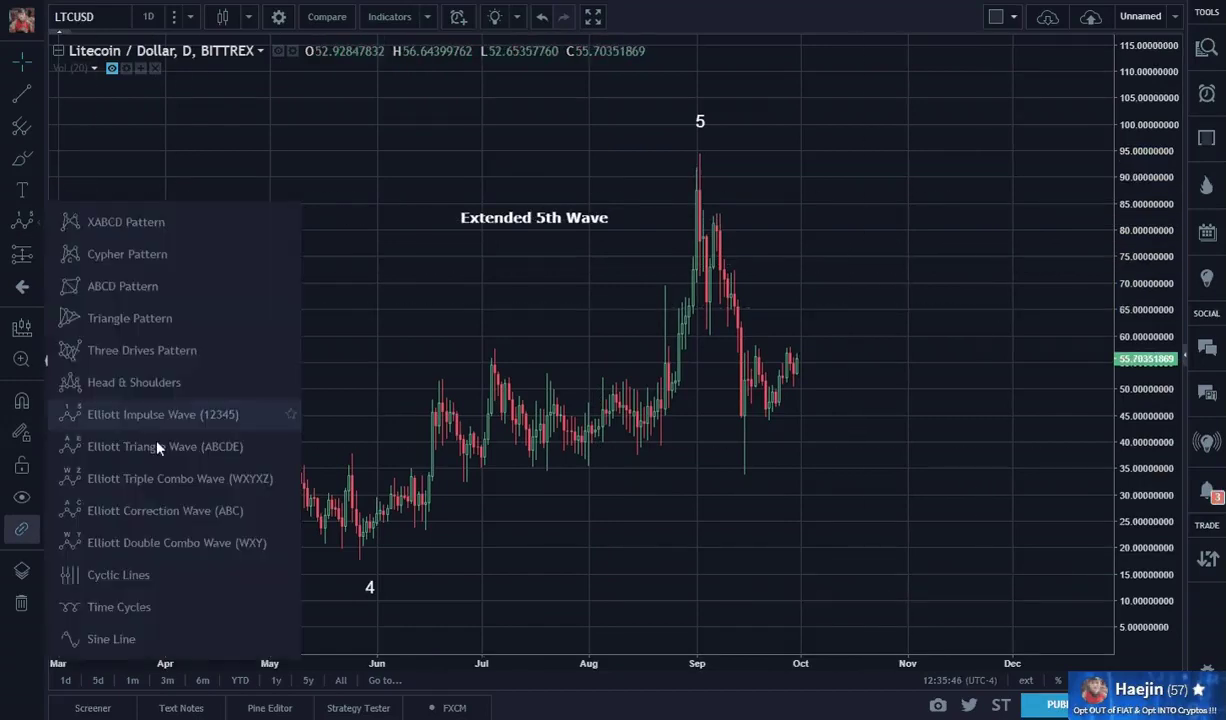
click(140, 506)
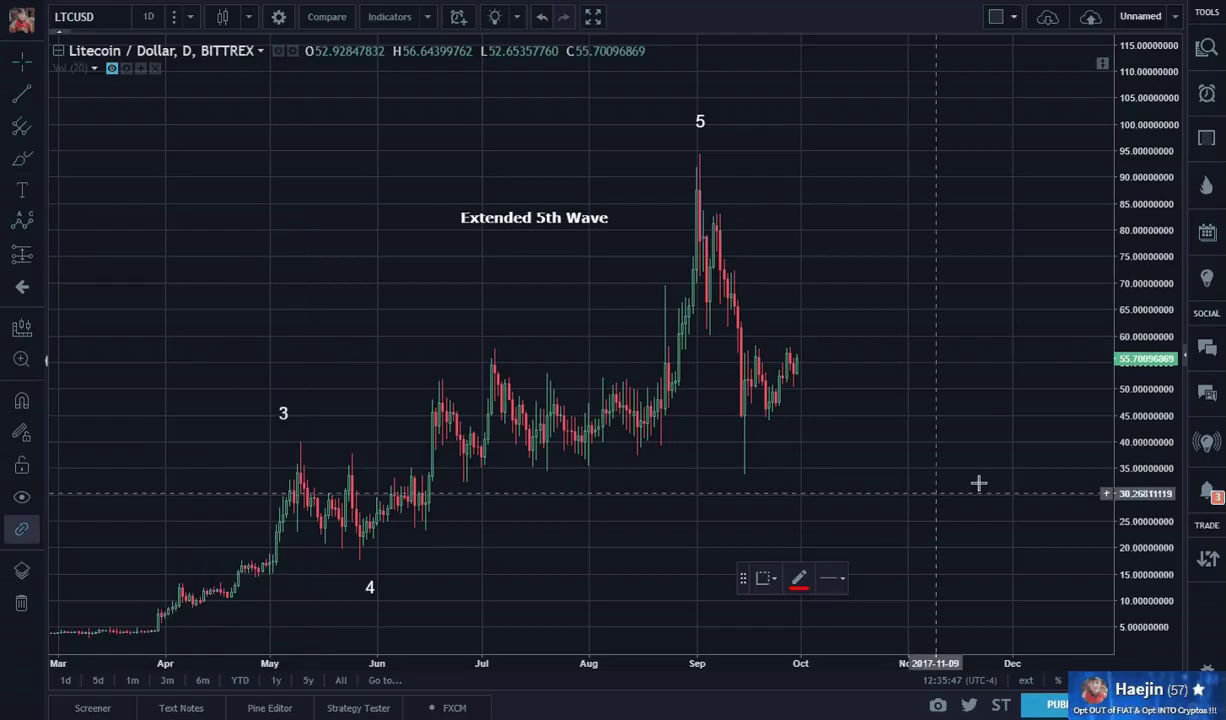
click(712, 167)
click(780, 343)
click(744, 203)
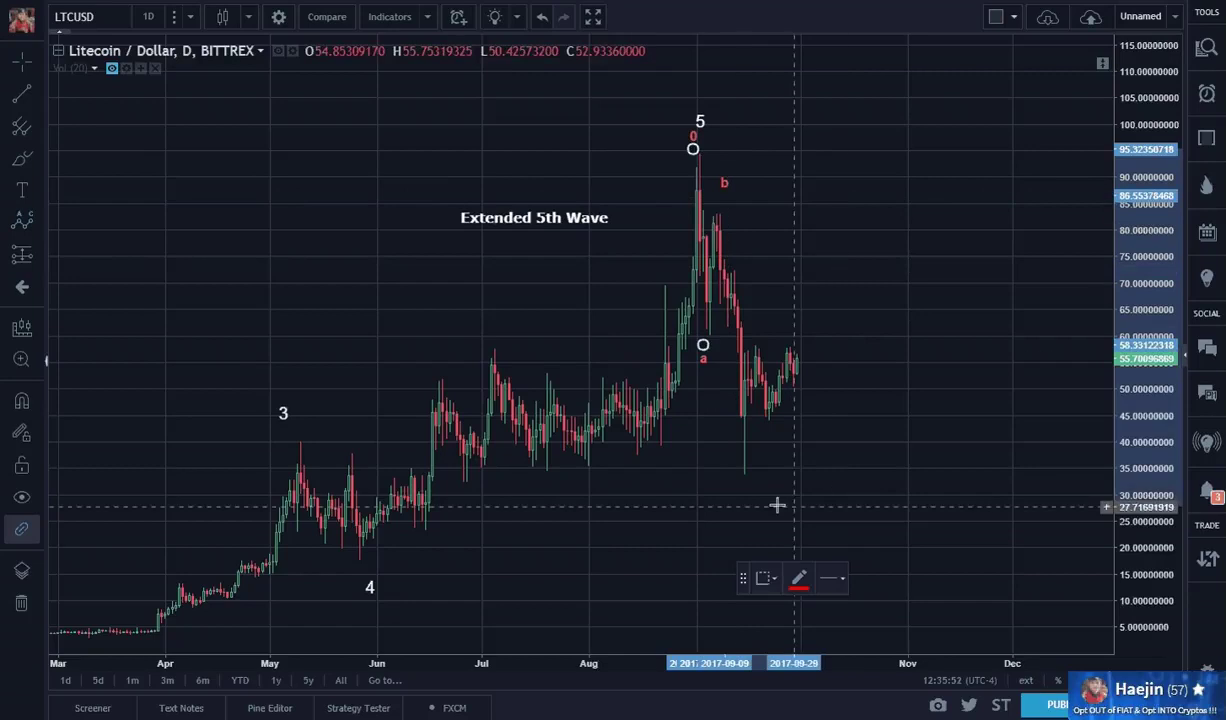
click(821, 486)
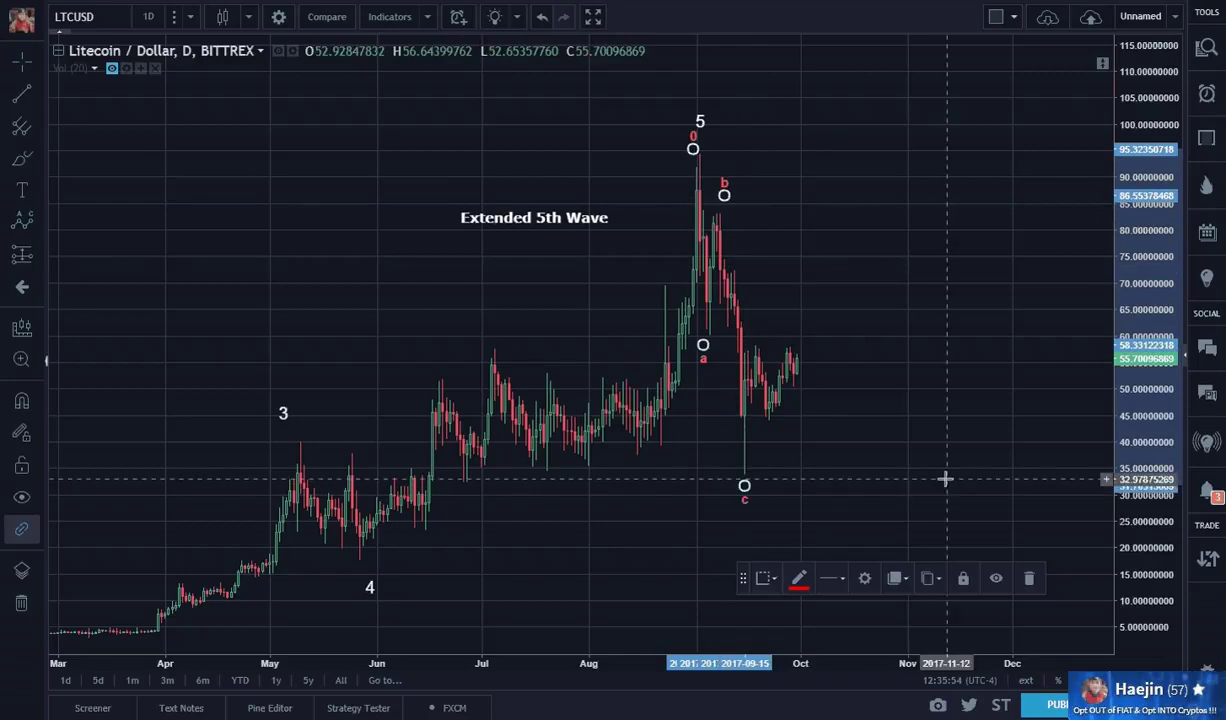
Fine-tune the correction count, placing wave b on the September 7 high at about 84.8 and wave c at about 32.7
click(718, 198)
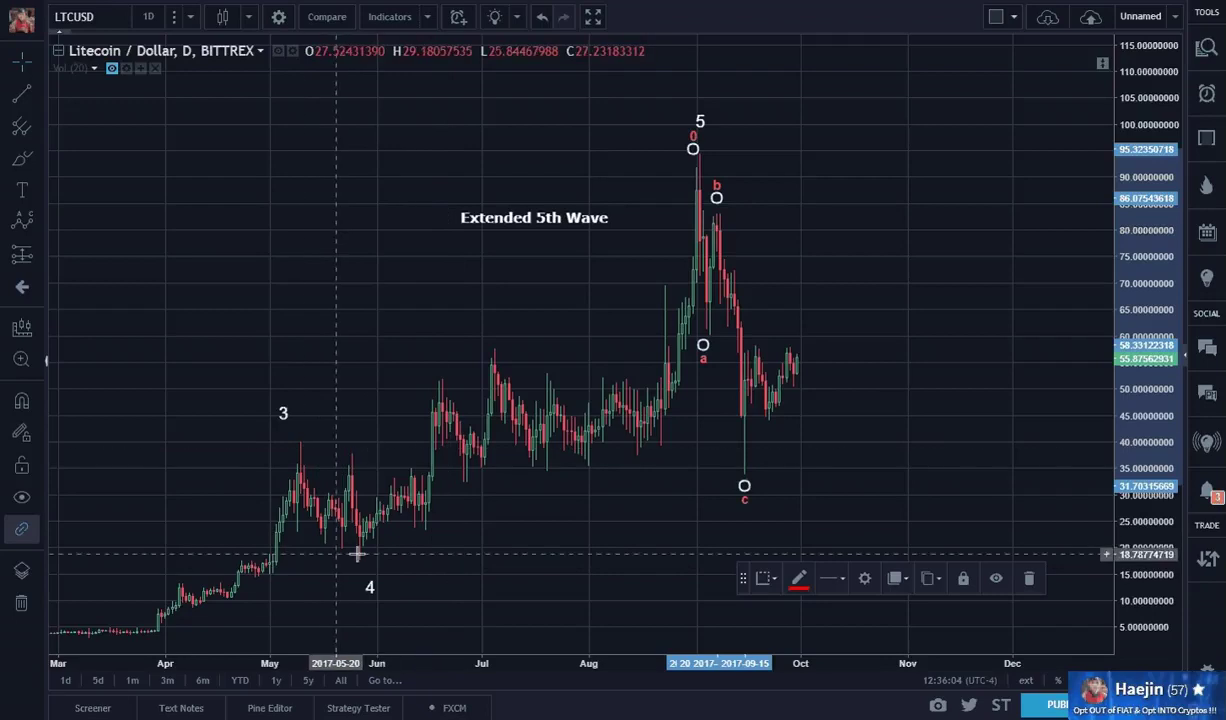
click(931, 474)
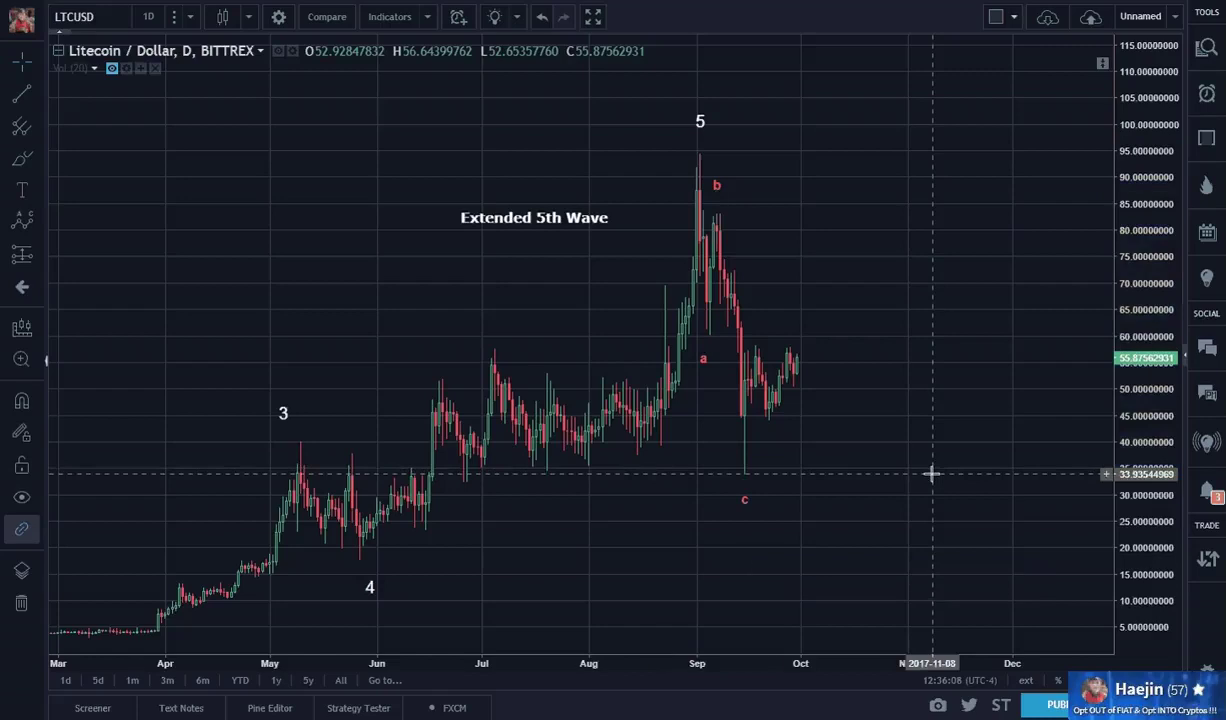
click(717, 190)
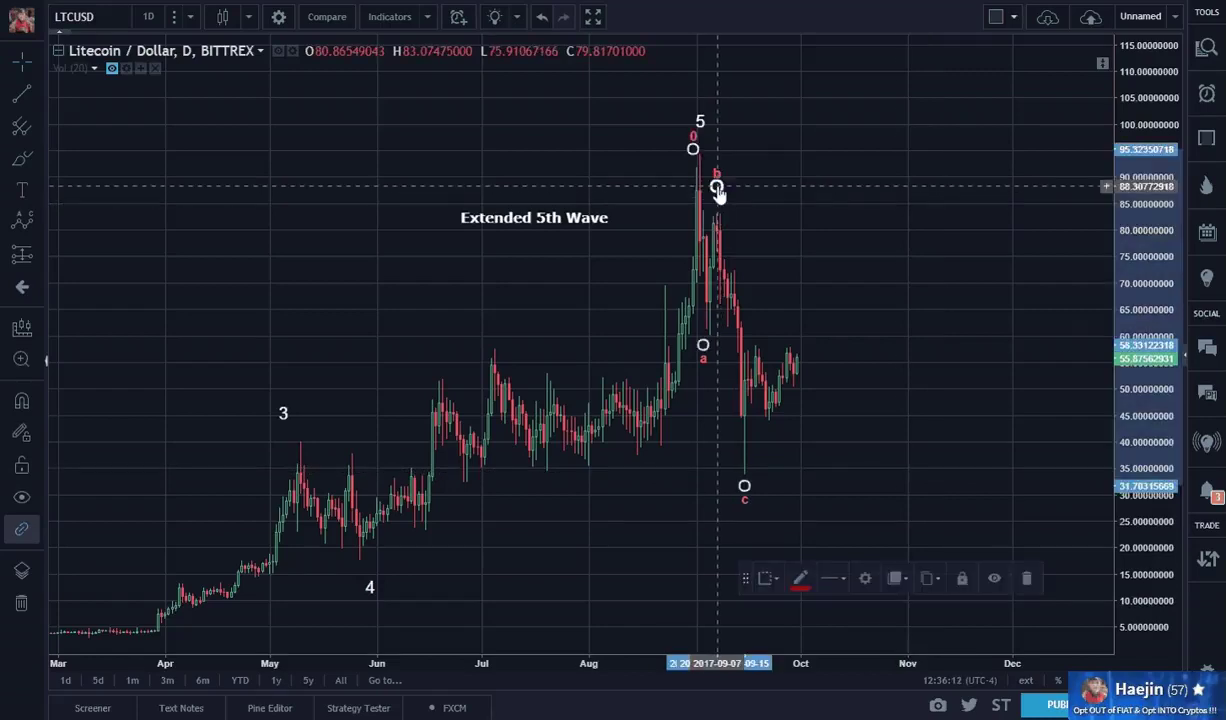
click(884, 482)
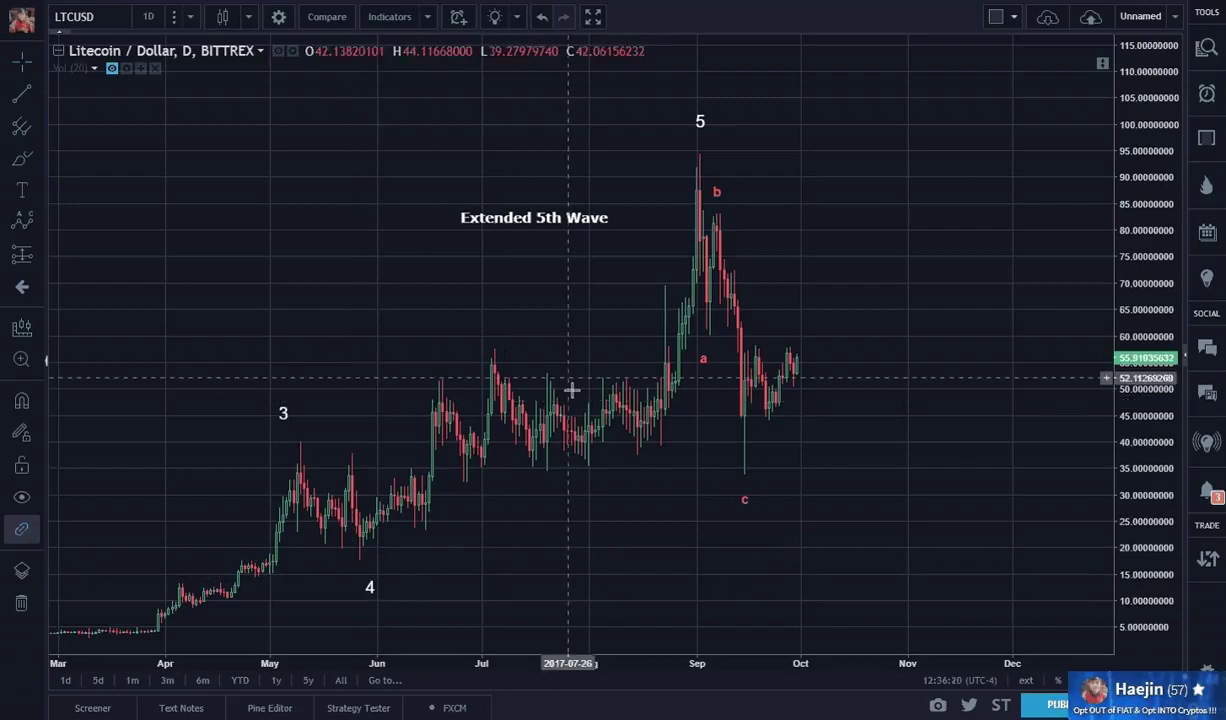
click(745, 486)
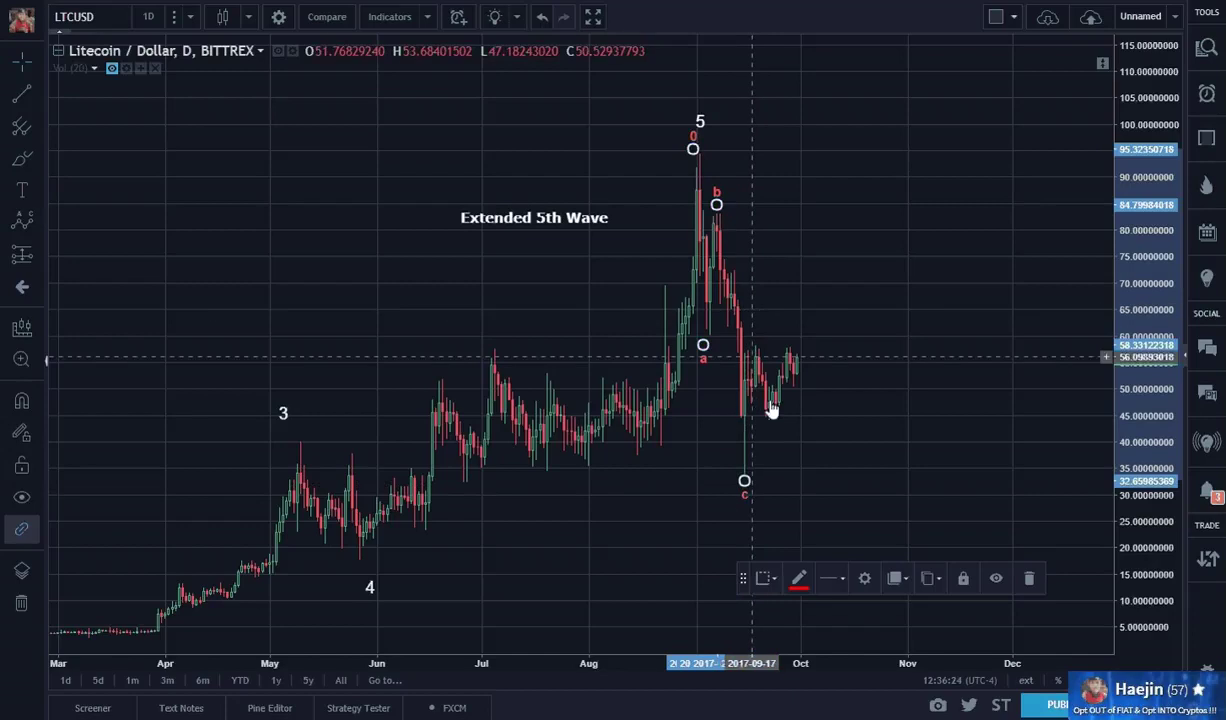
click(832, 424)
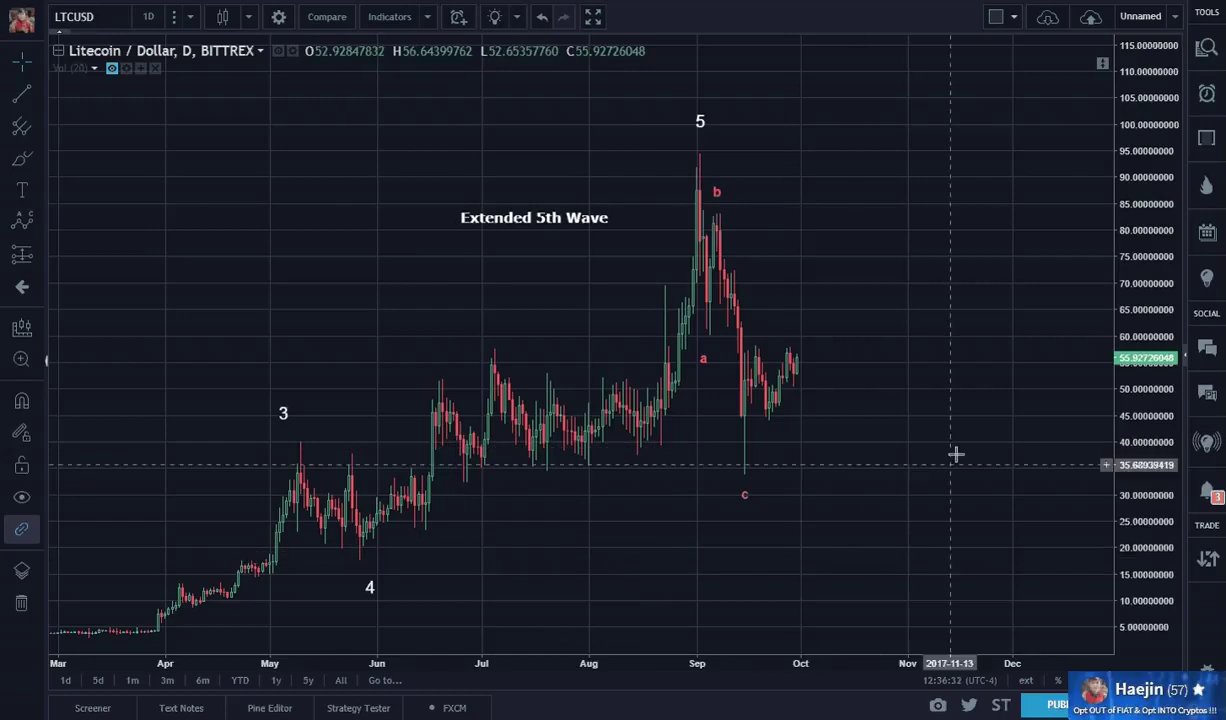
drag(952, 520, 909, 531)
click(702, 504)
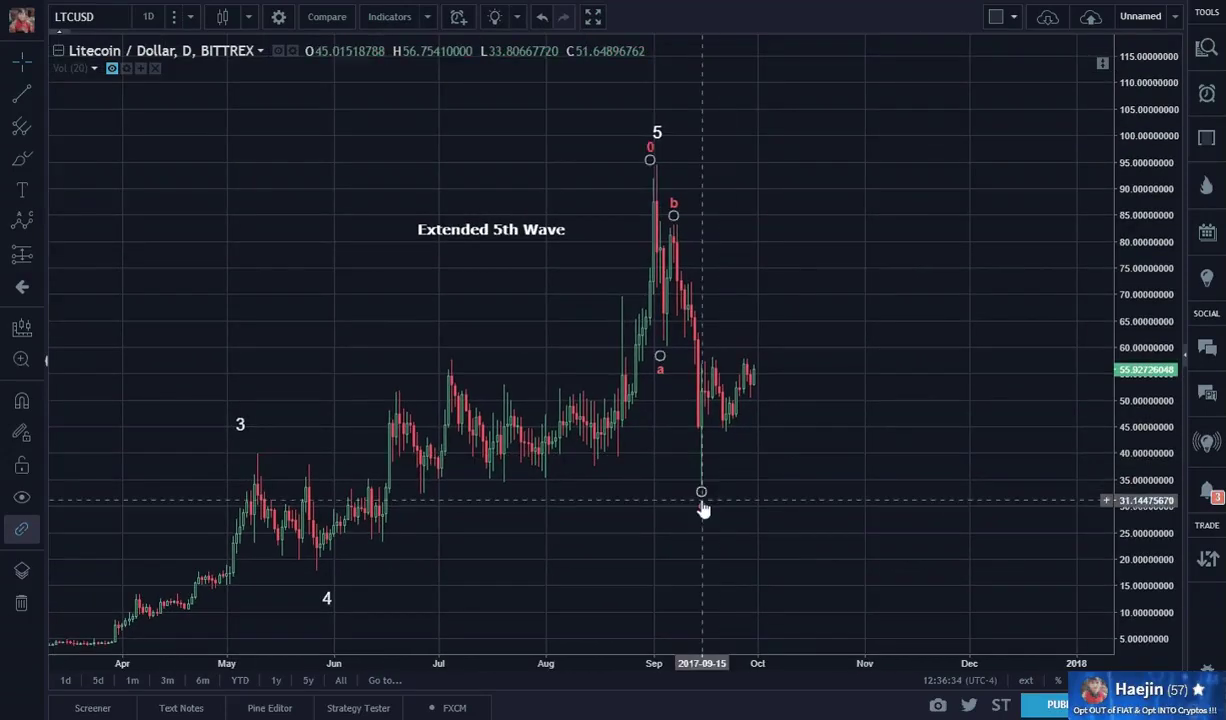
click(717, 364)
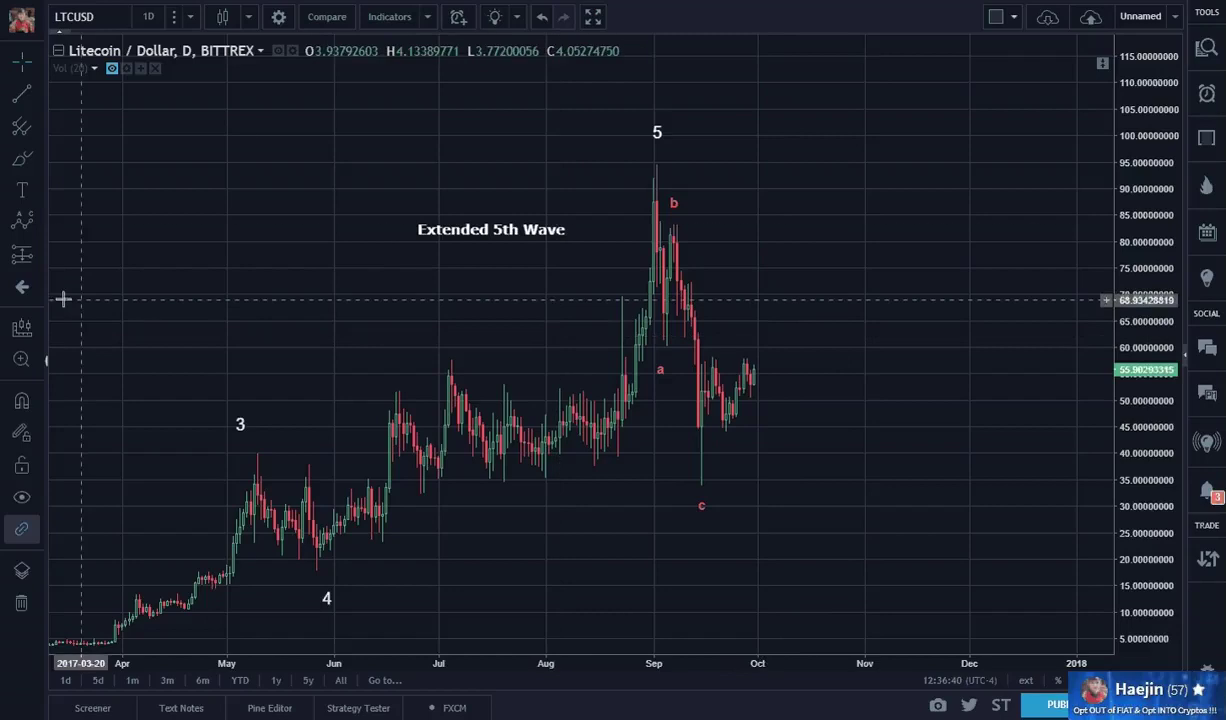
Add an Elliott Impulse Wave (12345) from the wave c low, with points at about 58.6, 42.1, 72.8, 66.7 and 92.9
click(36, 229)
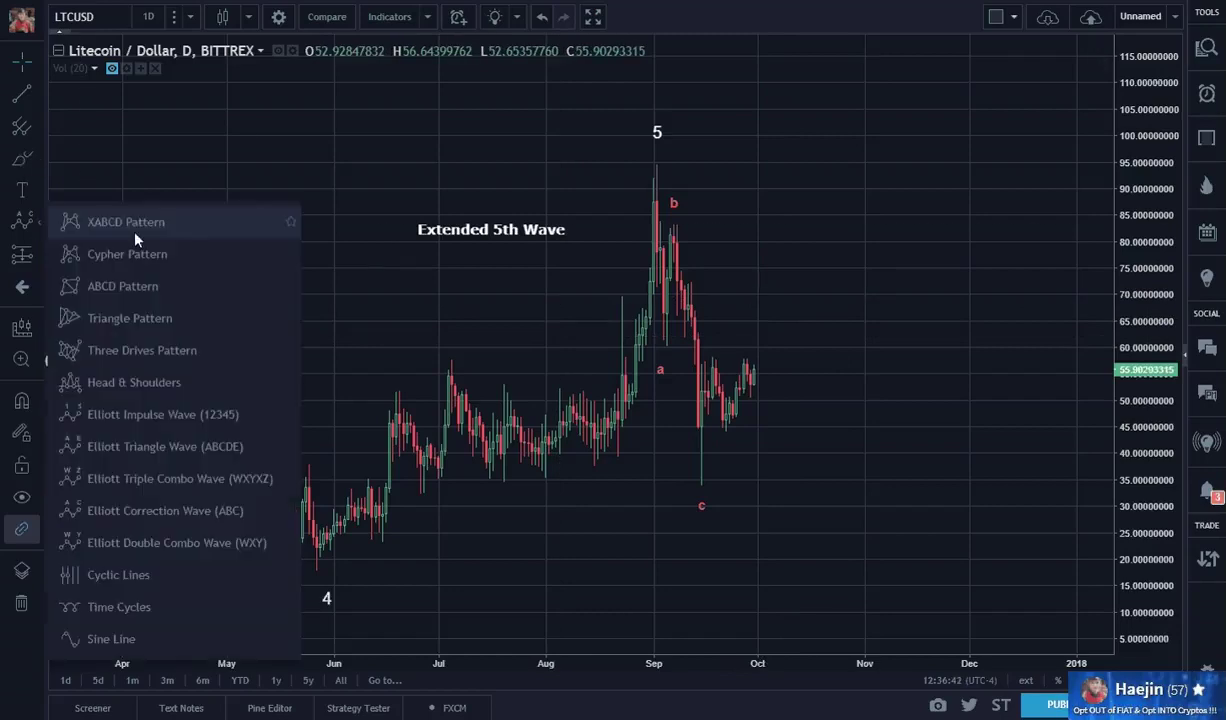
click(125, 412)
click(700, 487)
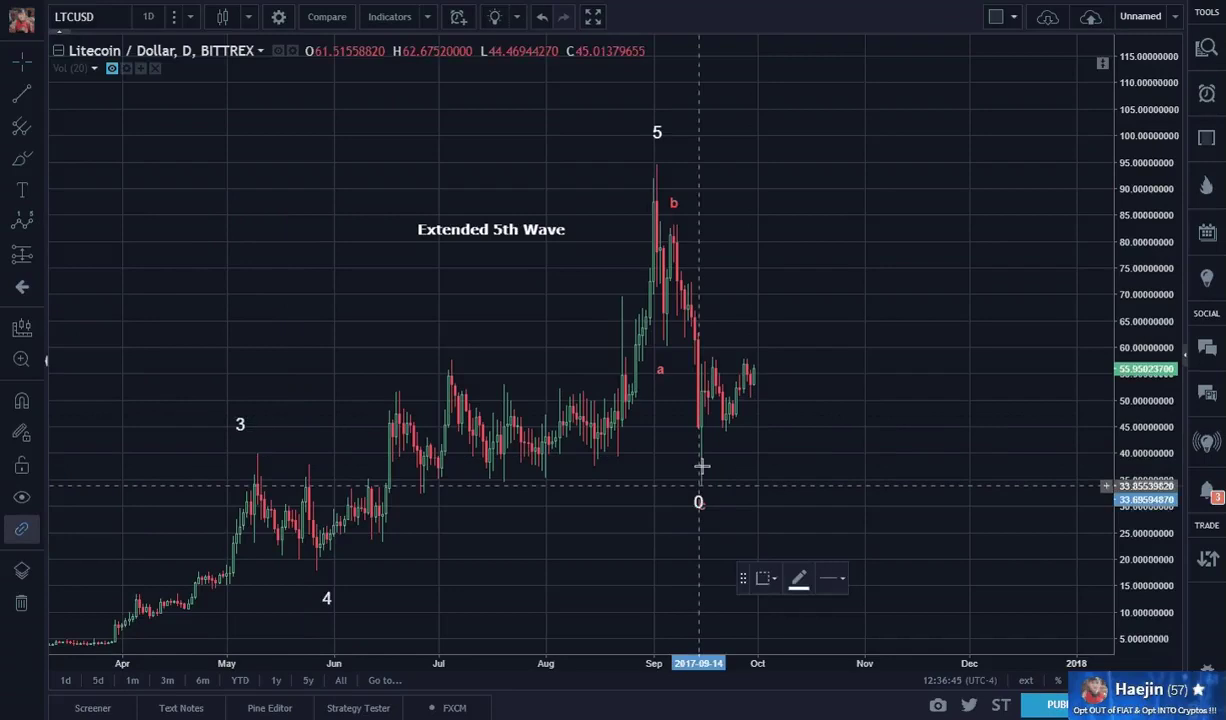
click(707, 345)
click(731, 441)
click(810, 305)
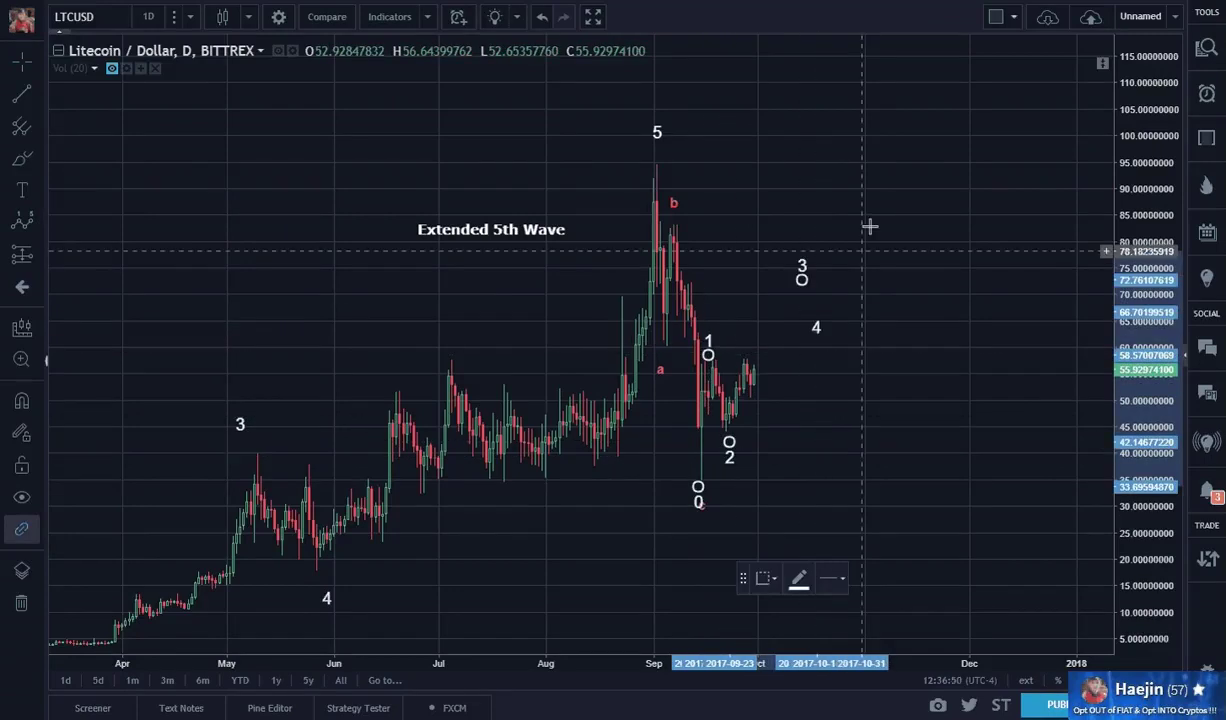
click(882, 173)
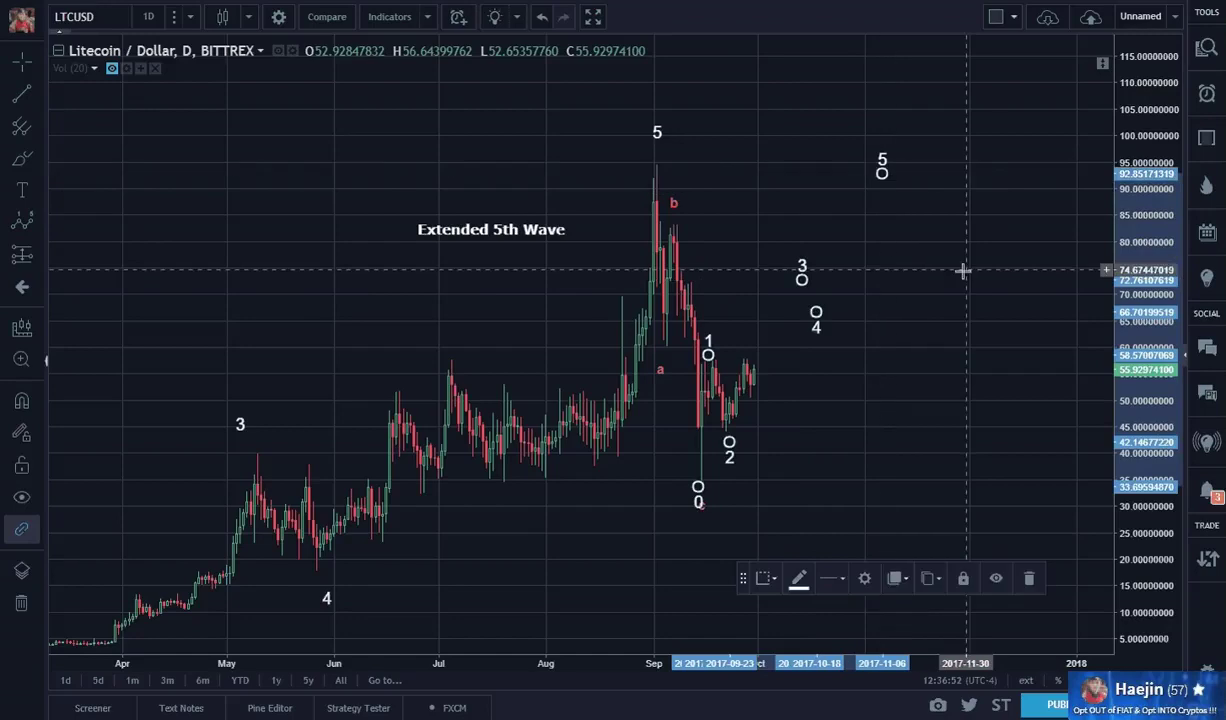
Raise projected wave 3 to about 76.4 and set the Elliott impulse count's degree to Minute
double_click(802, 270)
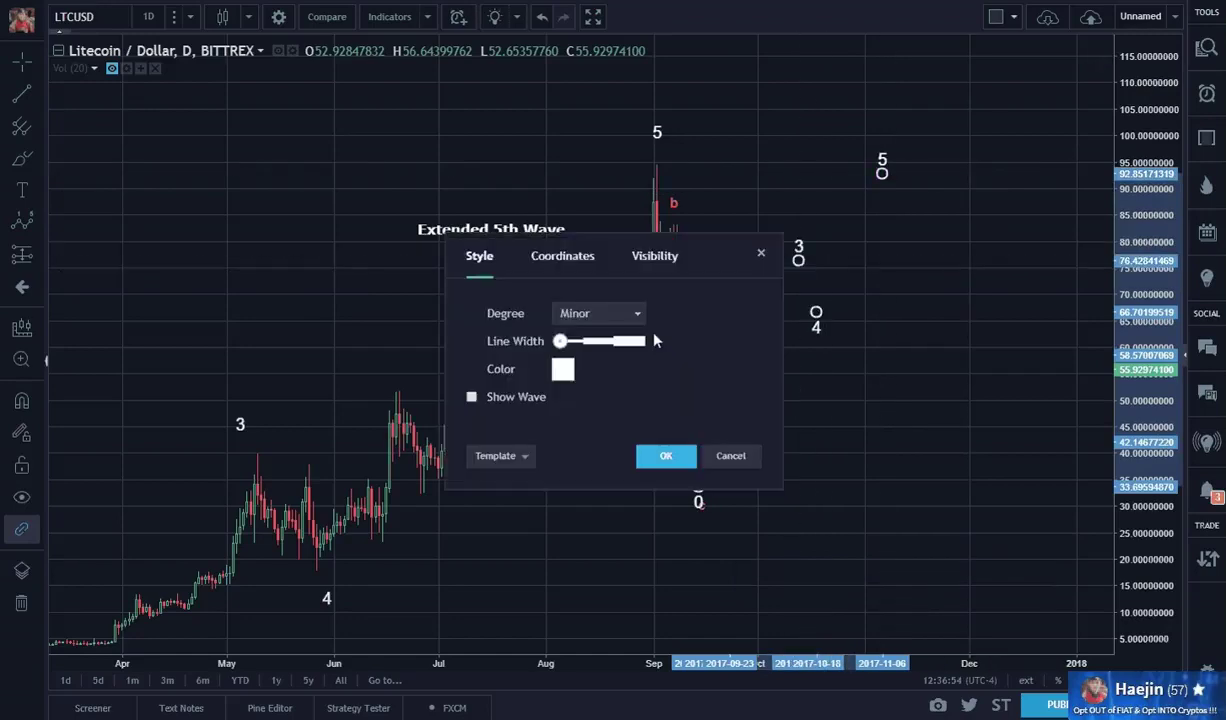
click(611, 316)
click(600, 568)
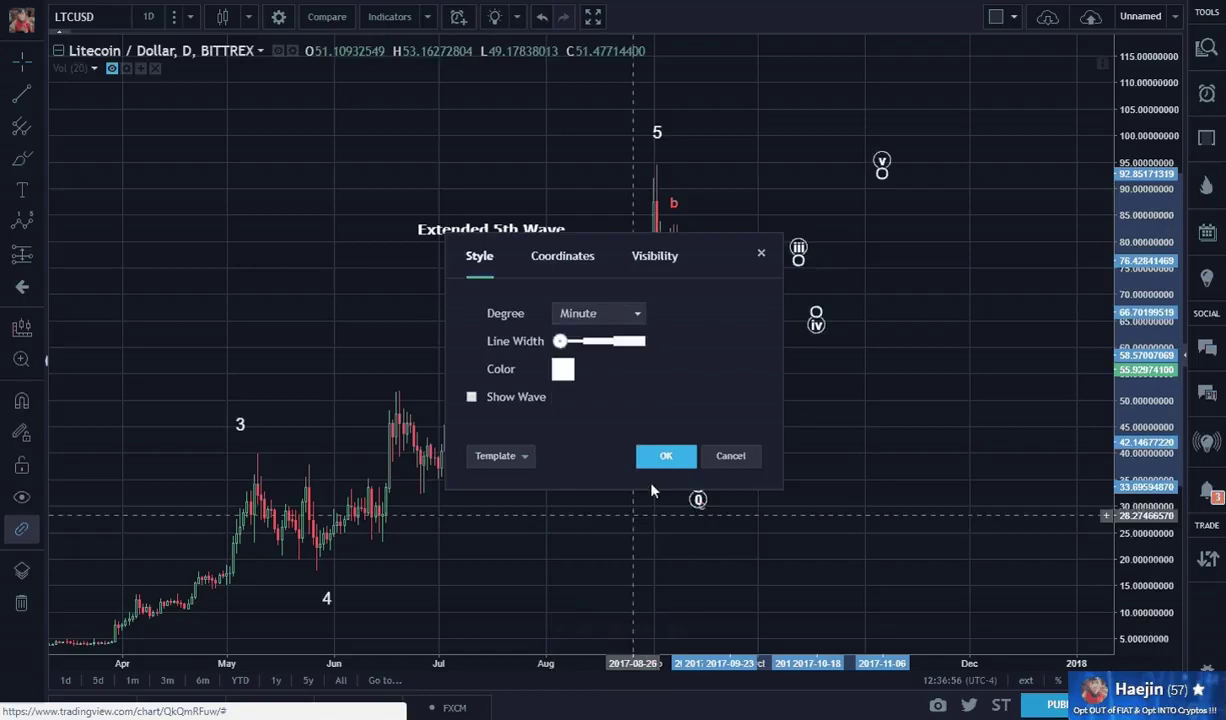
click(662, 455)
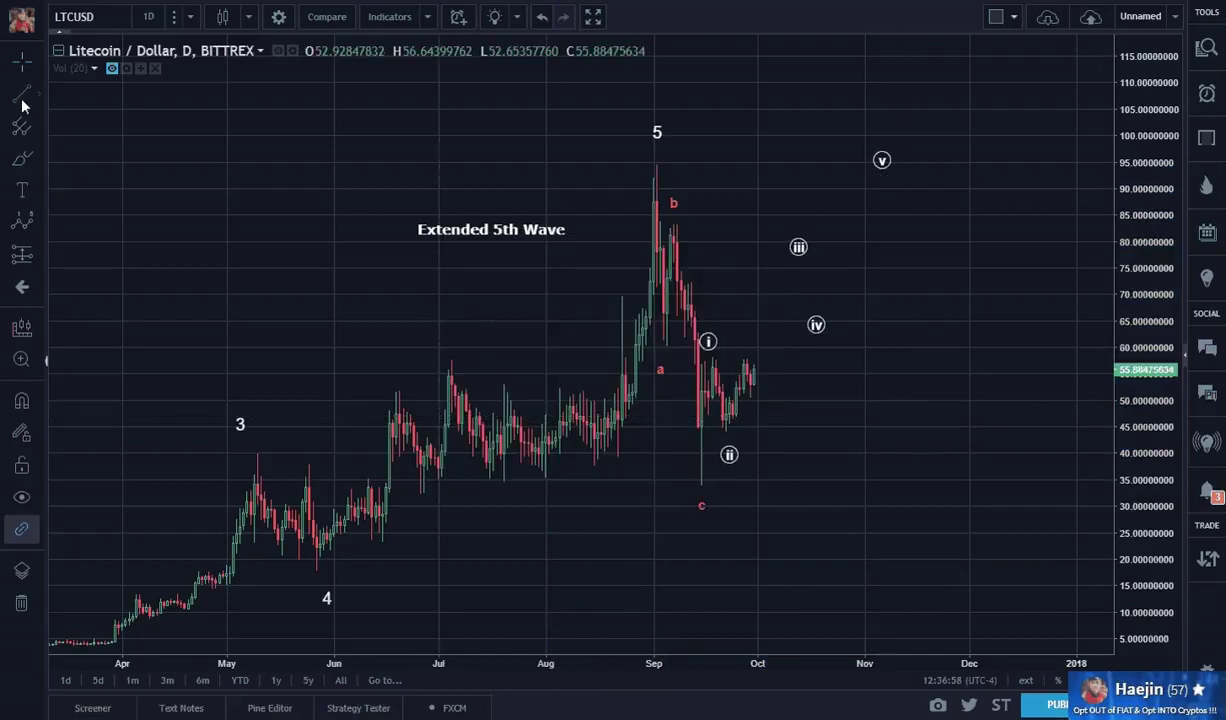
Draw a green trend line from about 59.5 in early October 2017 up to just below projected wave v, at about 92
click(764, 348)
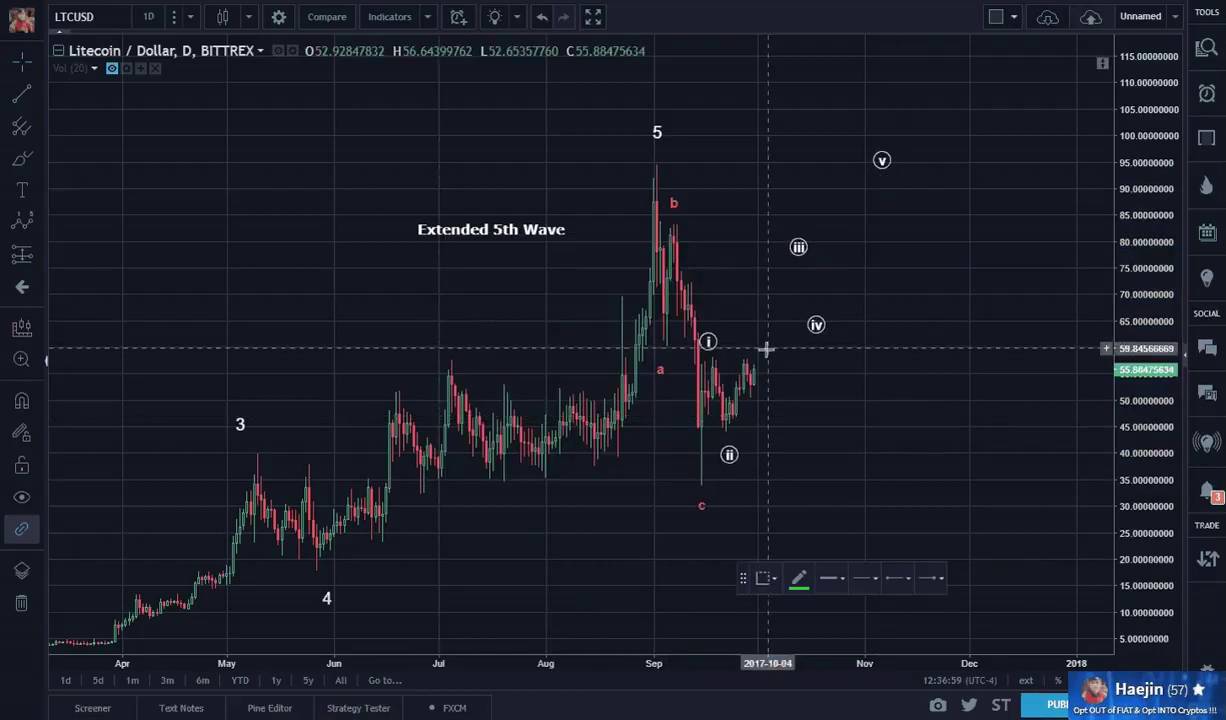
click(884, 176)
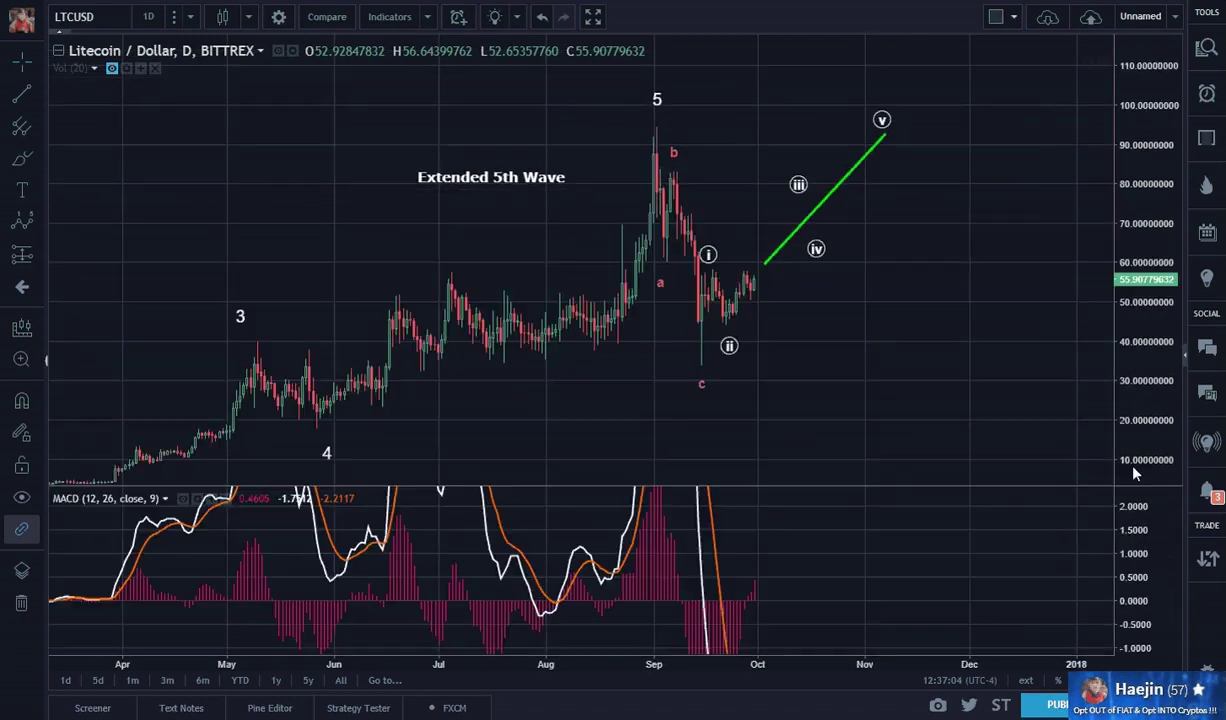
Compress the MACD indicator's vertical scale to examine its full swings
drag(1136, 500, 1137, 630)
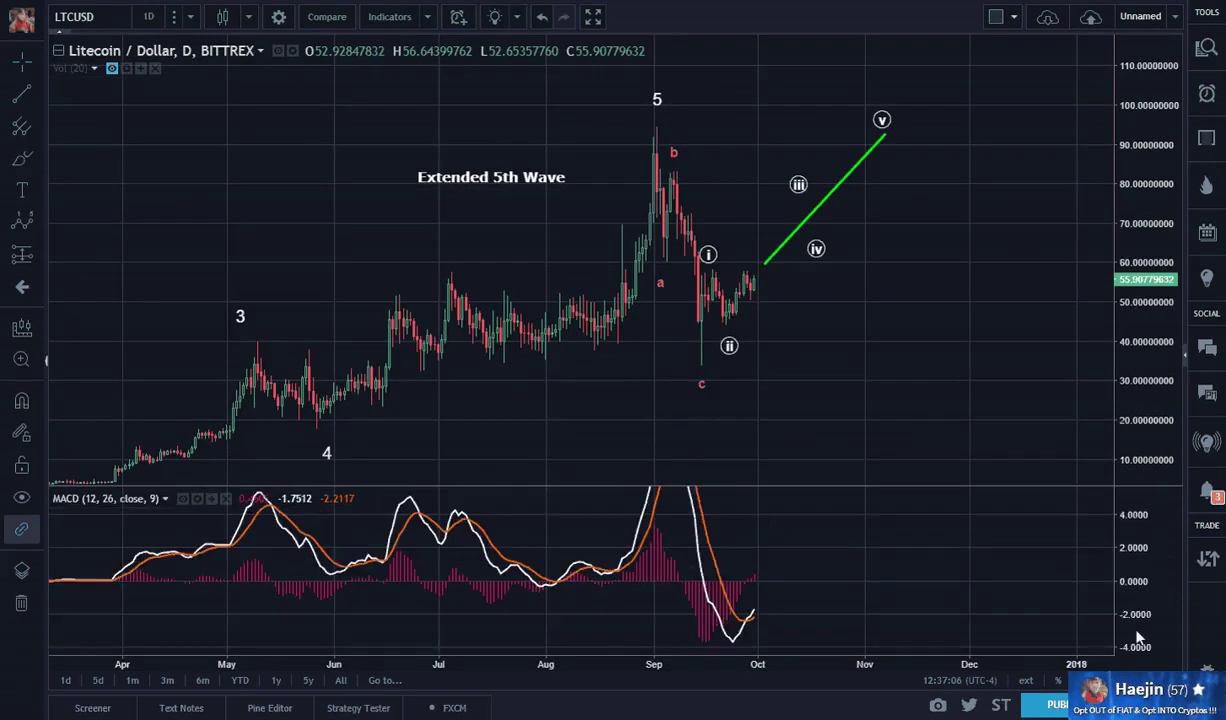
drag(1140, 522, 980, 548)
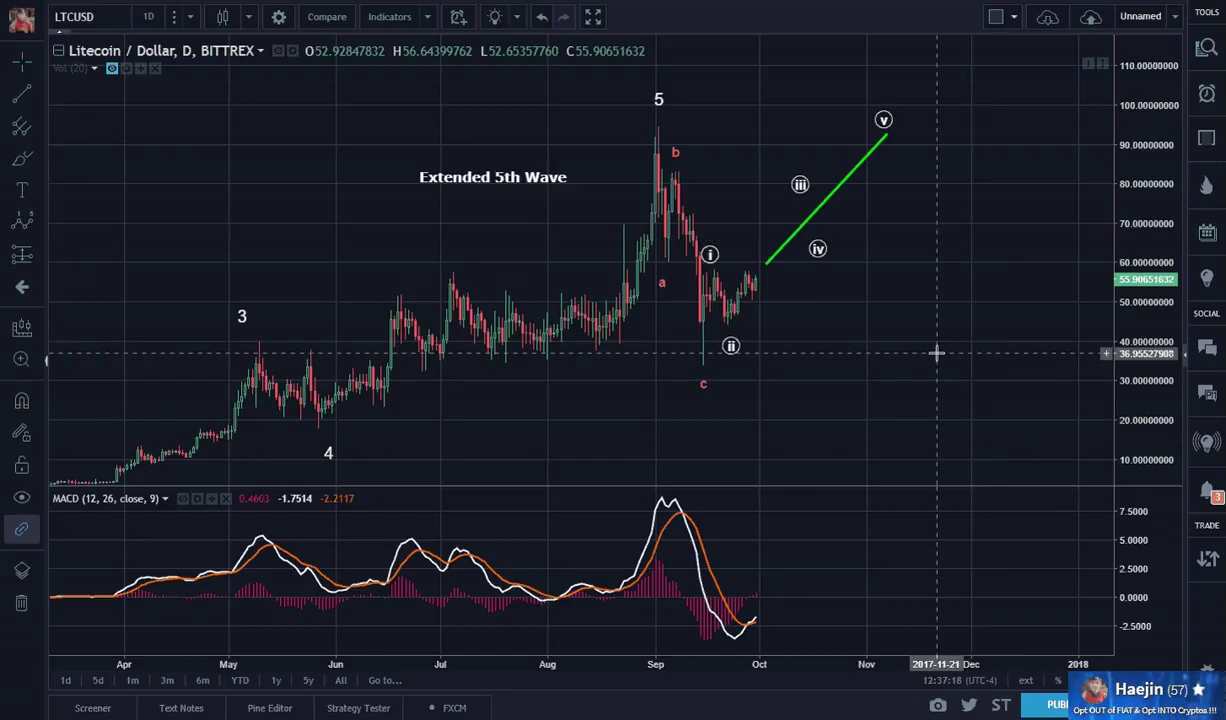
Draw a rising trend line from about 2.6 on March 26, 2017, beneath the wave 4 and ii lows, to about 85.4 in March 2018
scroll(937, 352, down, 4)
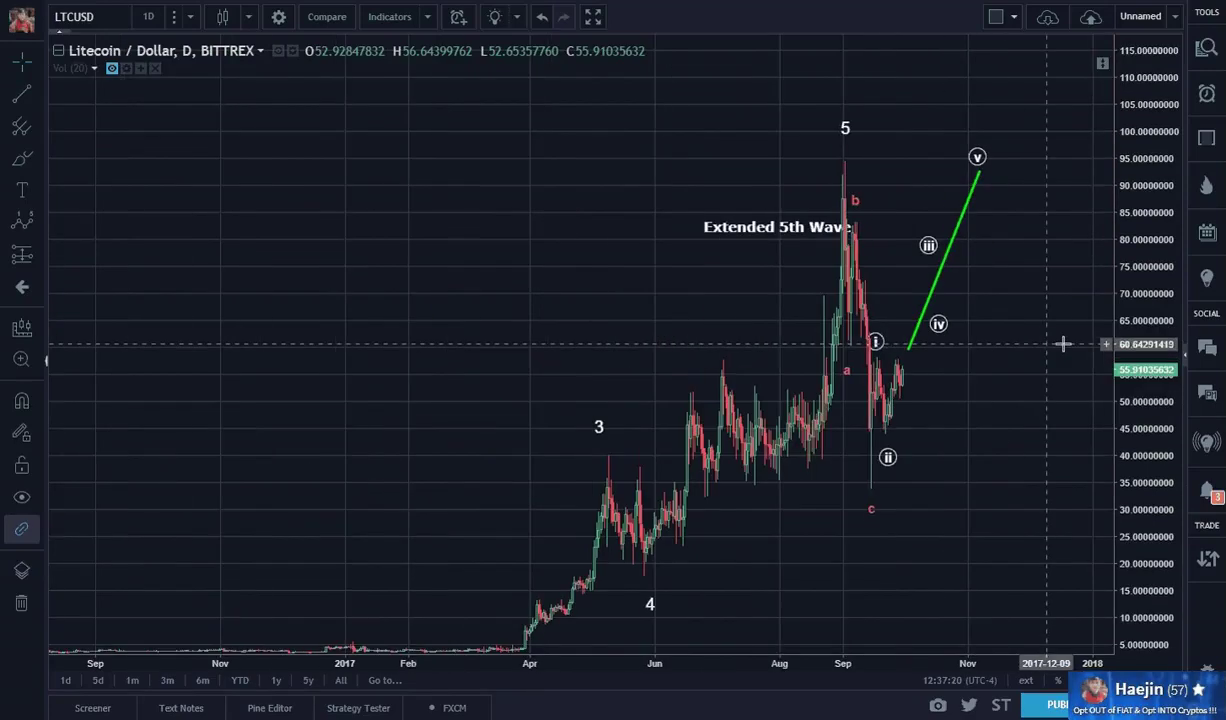
mouse_move(924, 508)
mouse_down()
mouse_move(889, 471)
mouse_move(858, 462)
mouse_up()
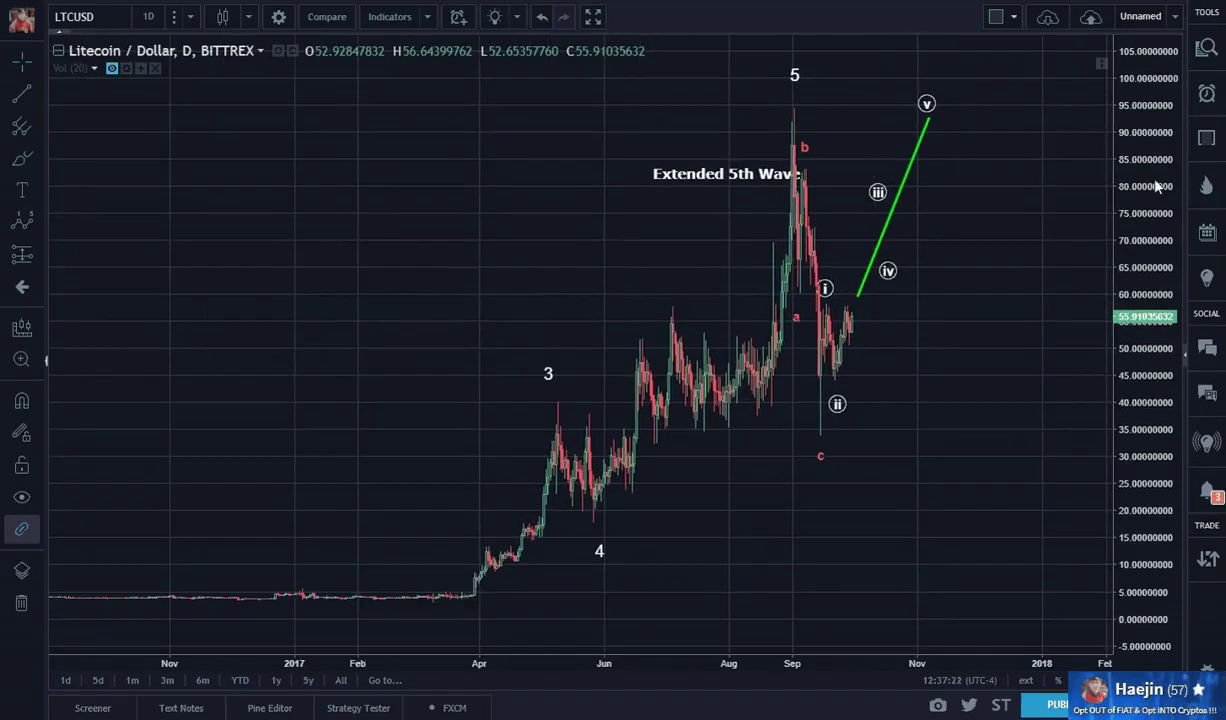
mouse_move(1007, 360)
mouse_down()
mouse_move(955, 432)
mouse_move(947, 424)
mouse_up()
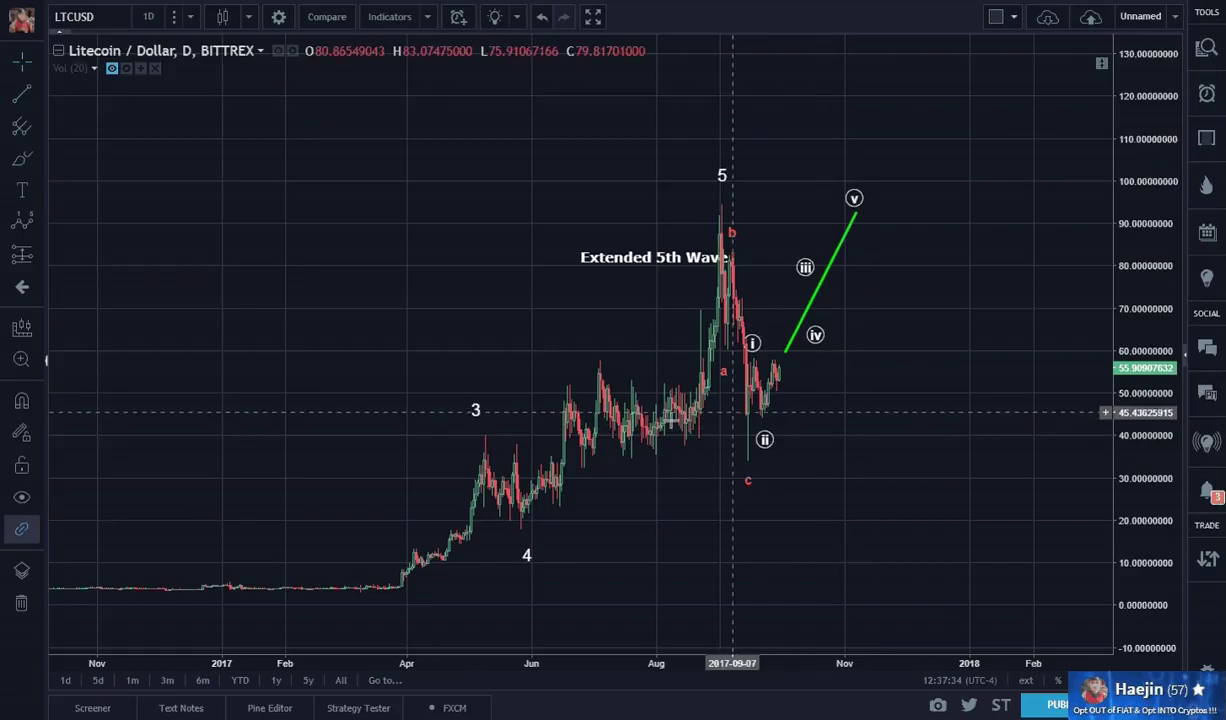
click(18, 96)
click(393, 594)
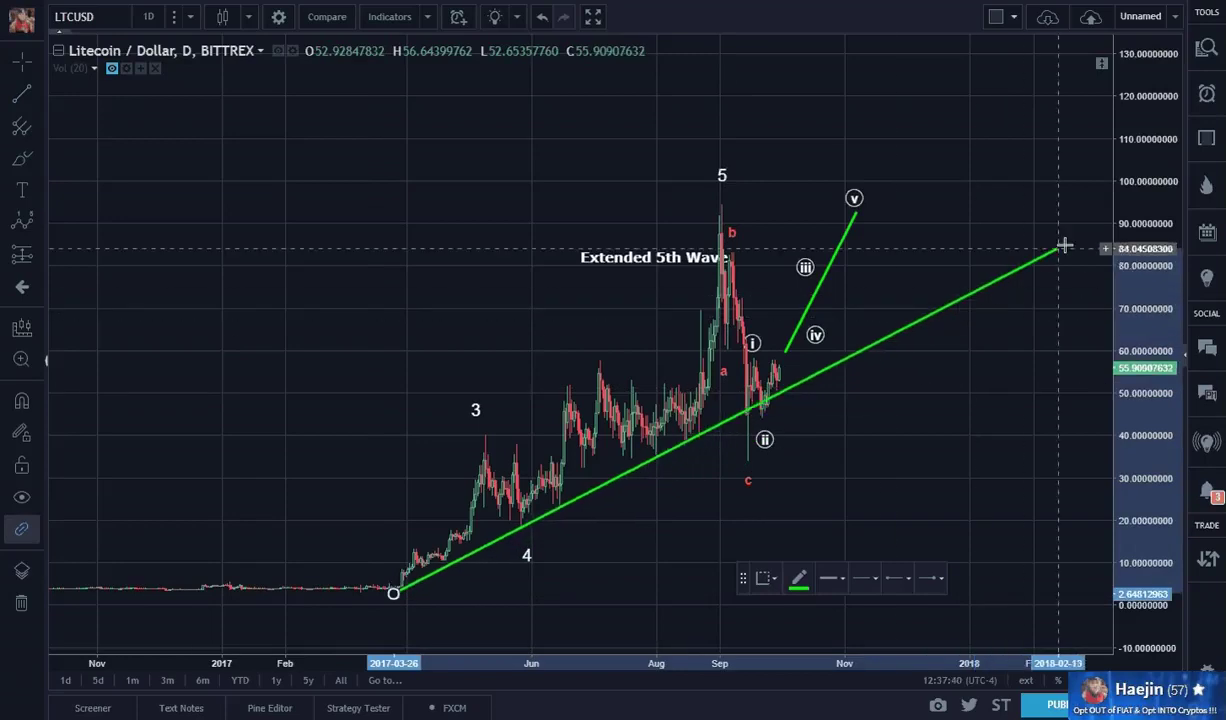
click(1097, 243)
Change the long rising support line's color from green to white
click(1065, 273)
click(1065, 270)
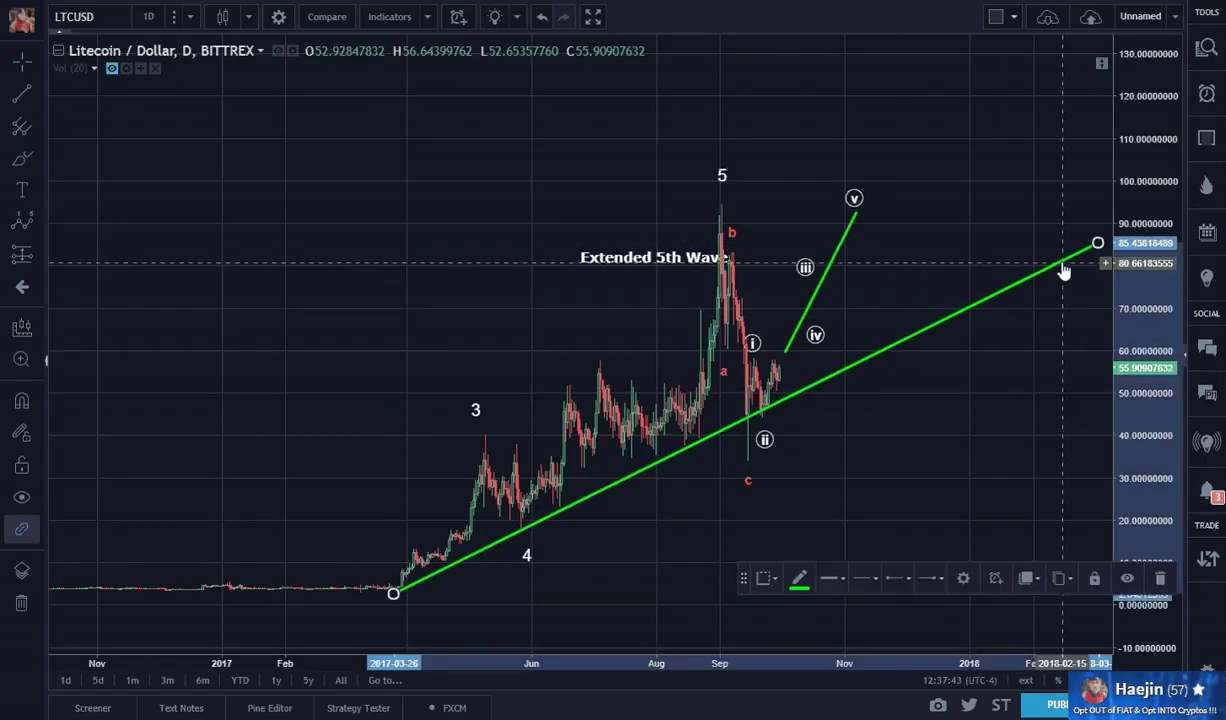
click(797, 578)
click(930, 551)
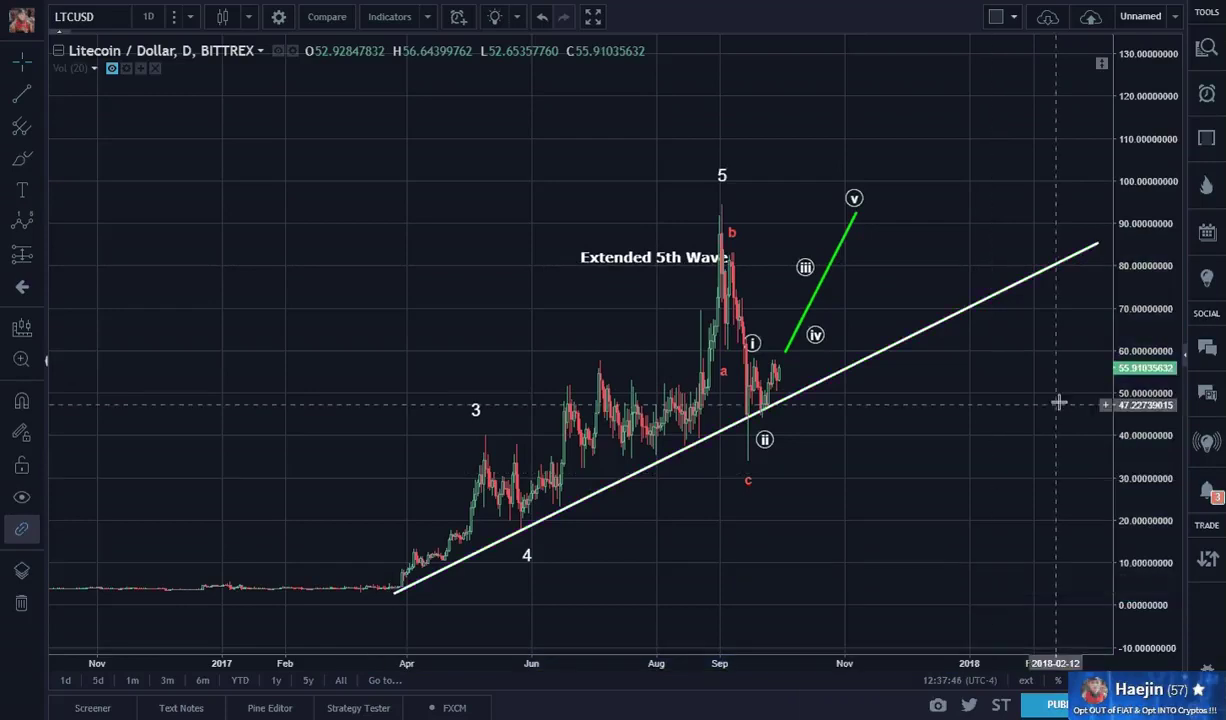
drag(1059, 397, 1010, 453)
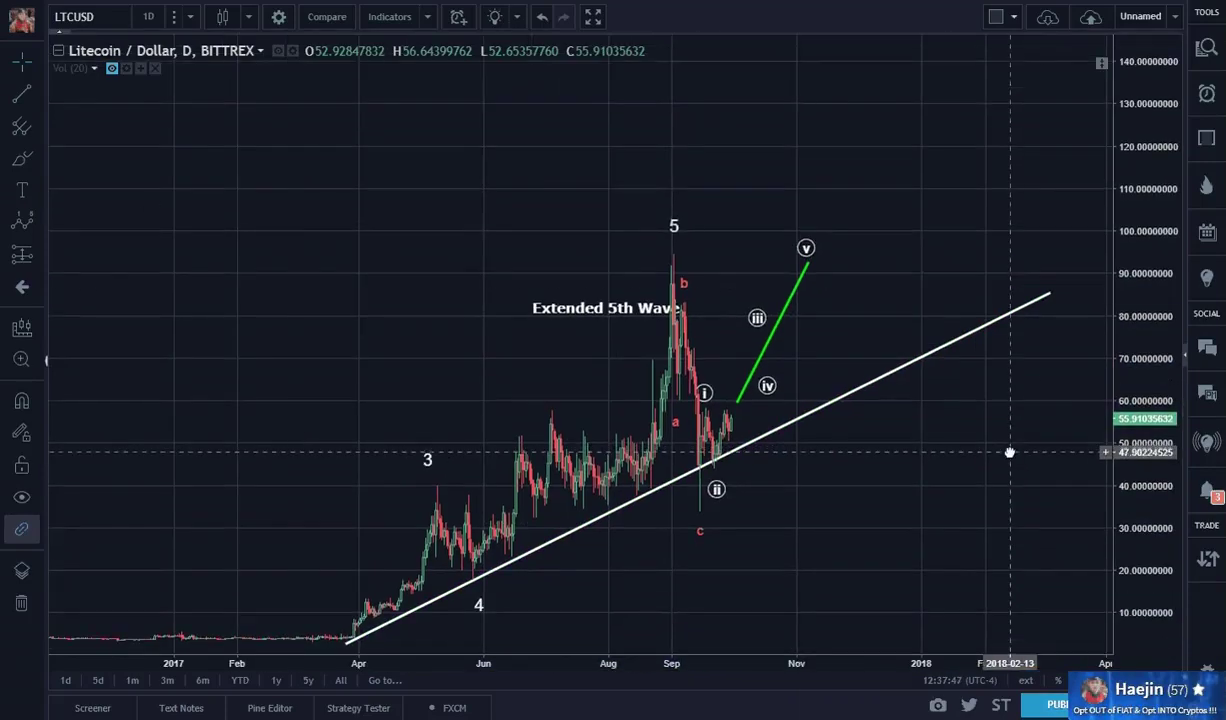
click(21, 93)
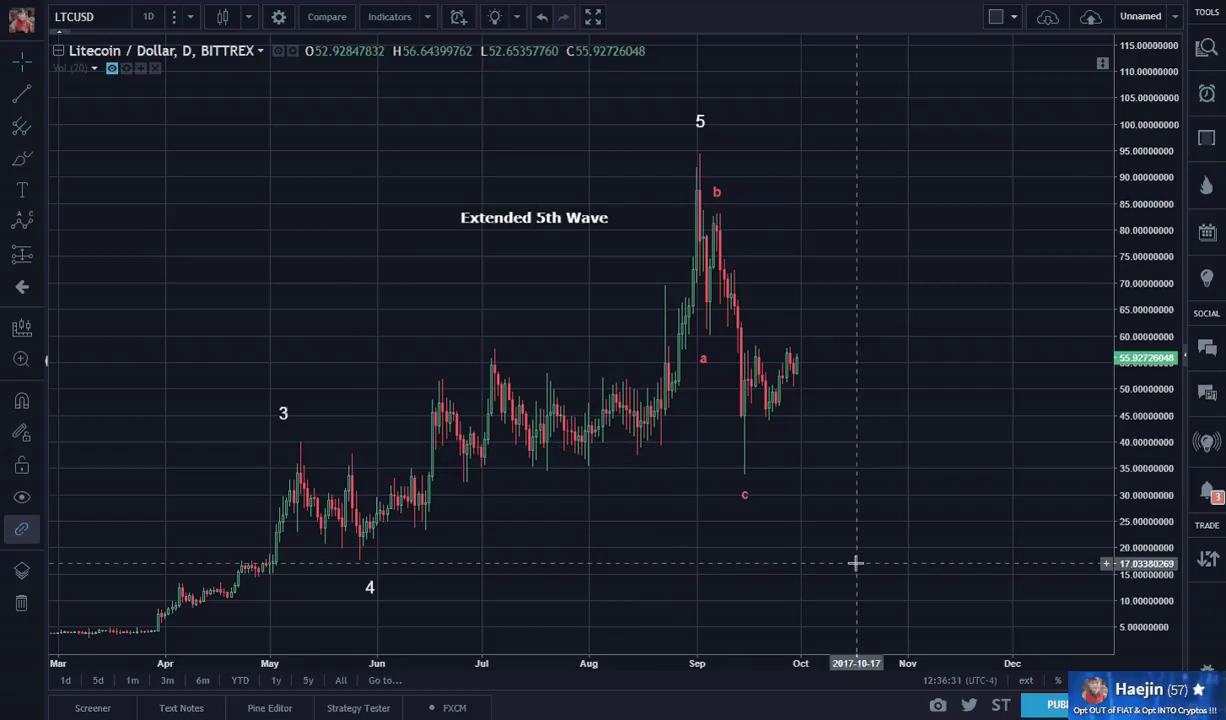
scroll(900, 495, right, 2)
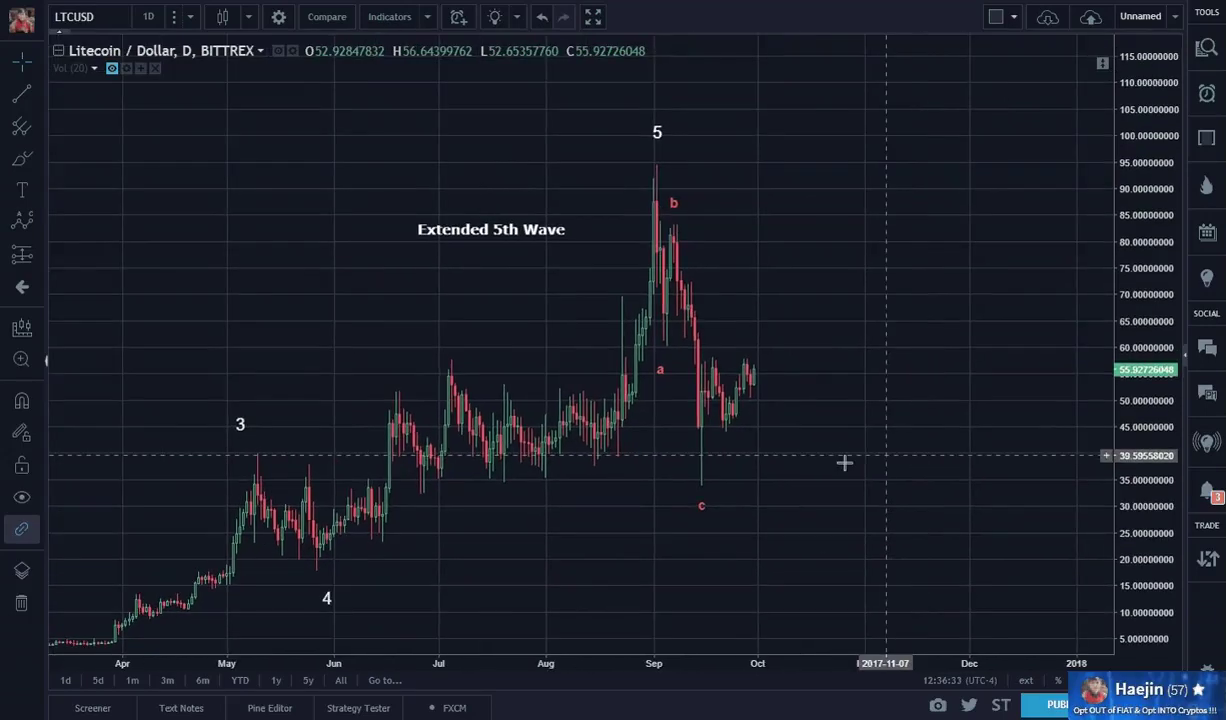
click(703, 505)
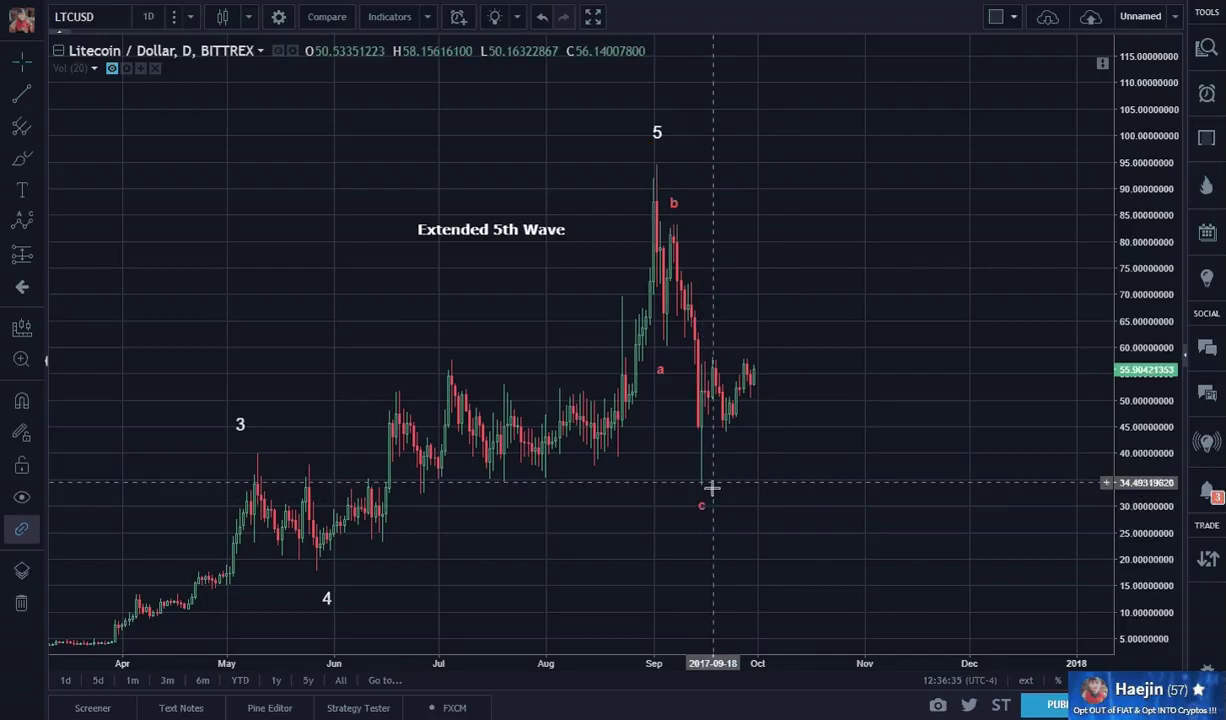
click(742, 427)
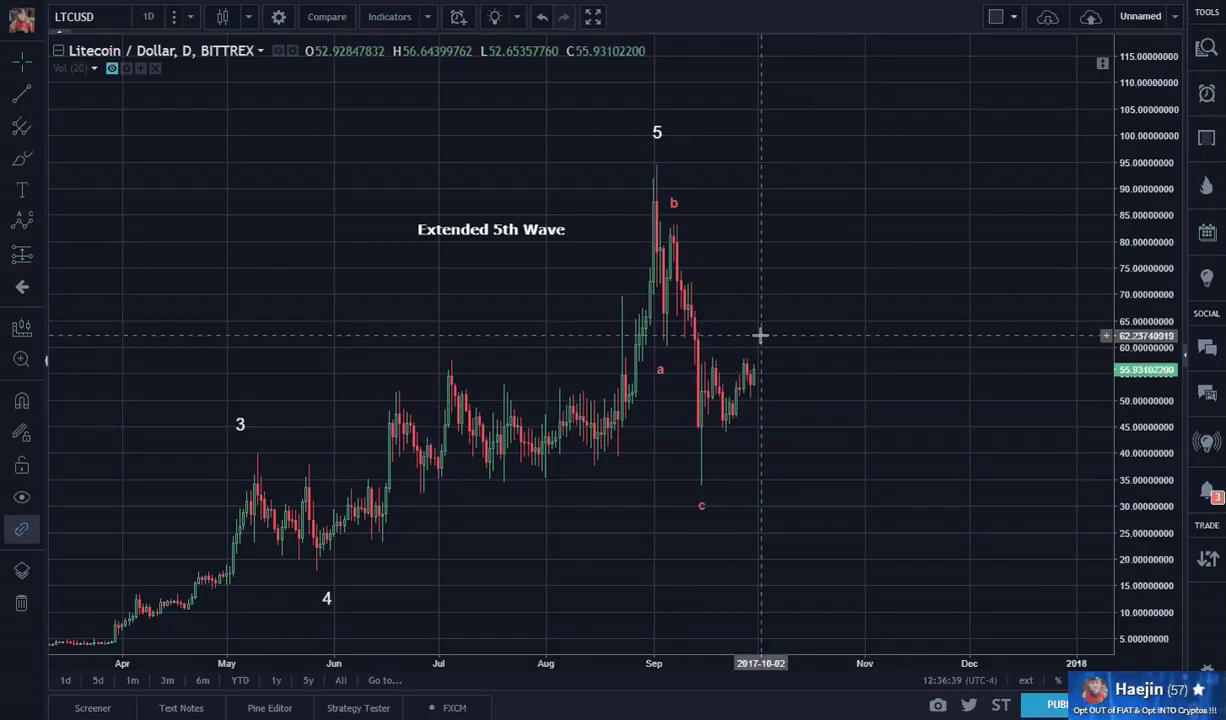
Add an Elliott Impulse Wave (12345) from the wave c low at about 33.7, with points at about 58.6, 42.1, 72.8, 66.7 and 92.9
click(37, 229)
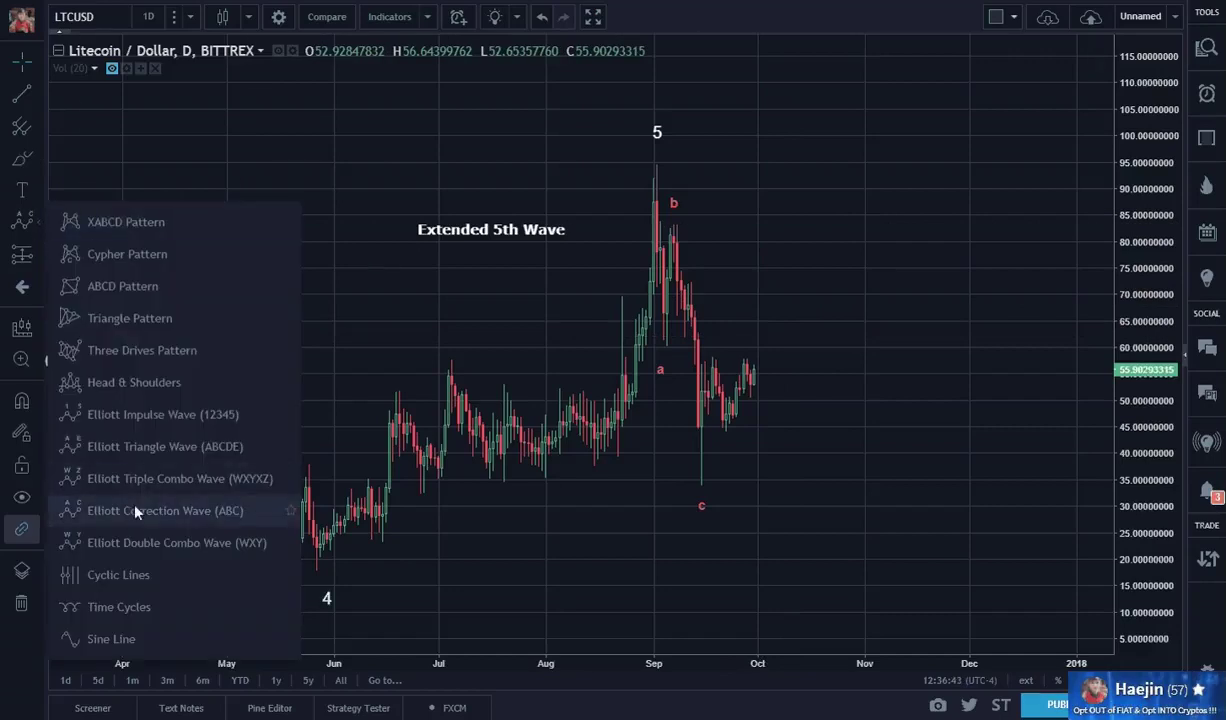
click(130, 414)
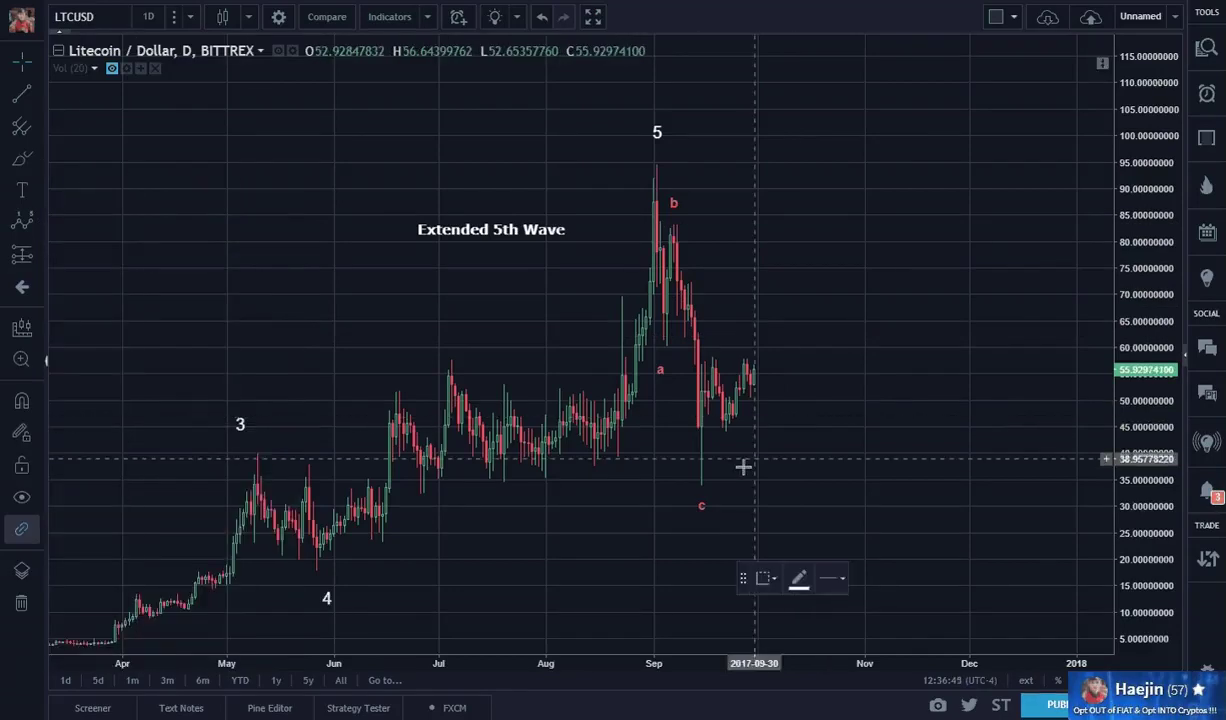
click(699, 487)
click(708, 352)
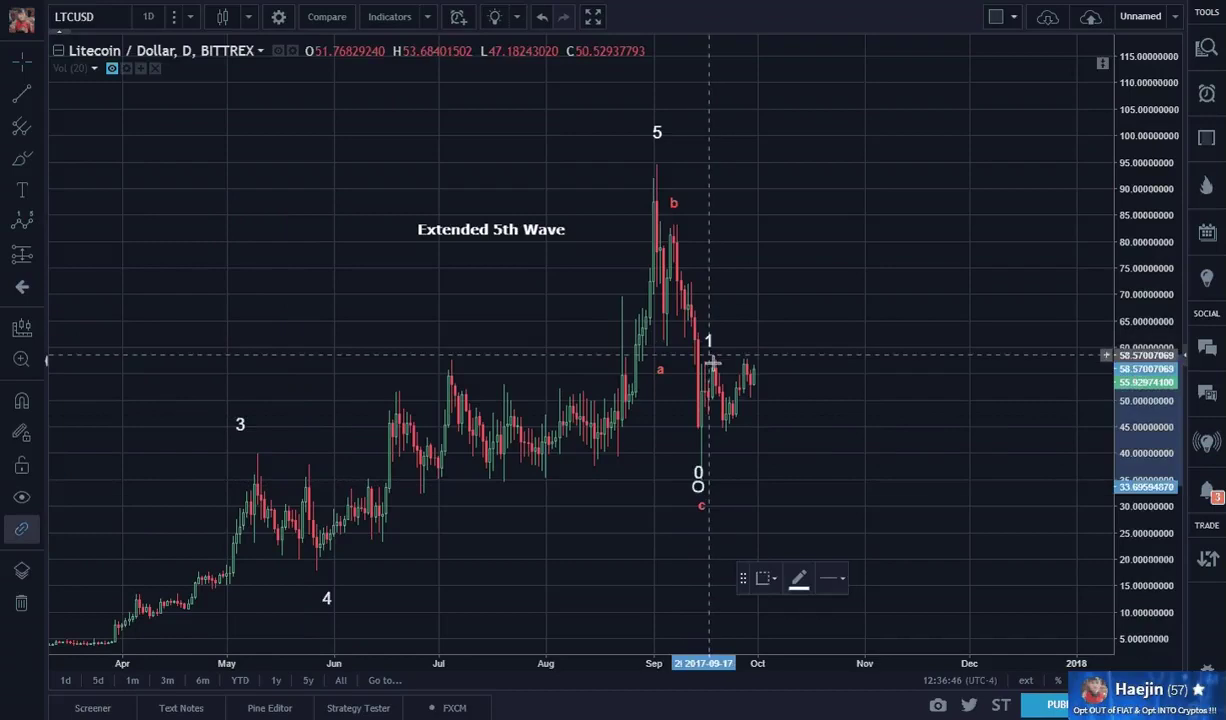
click(731, 441)
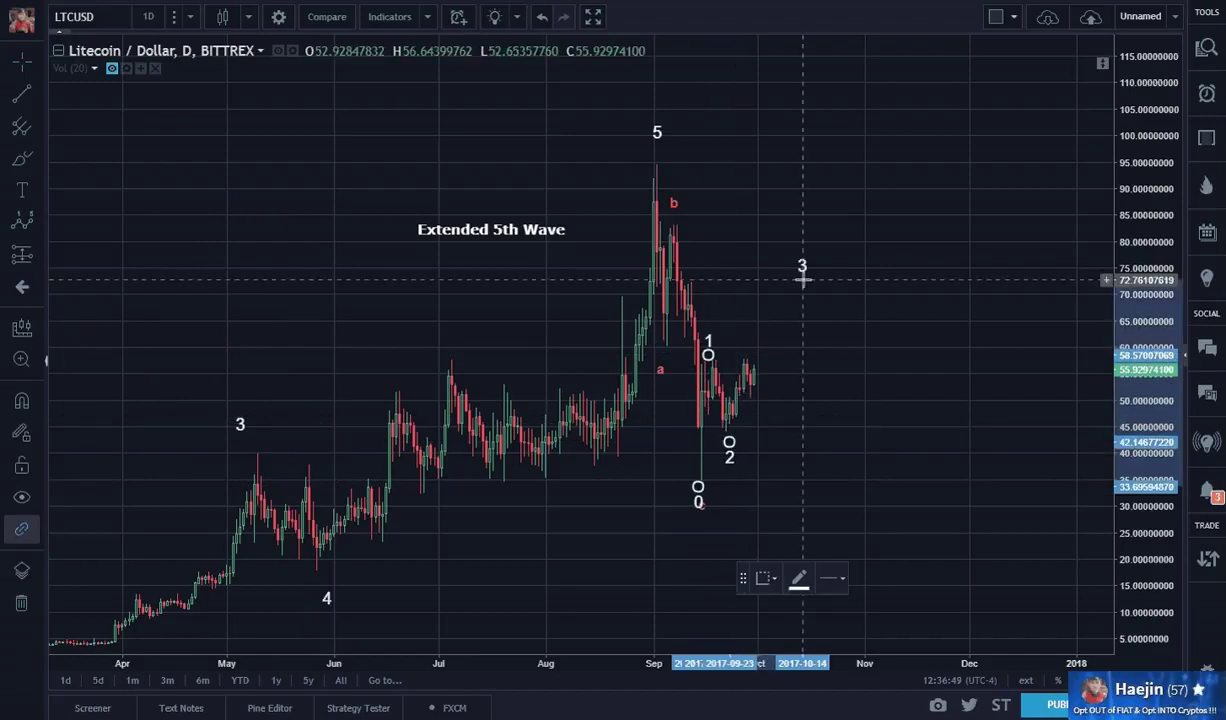
click(801, 280)
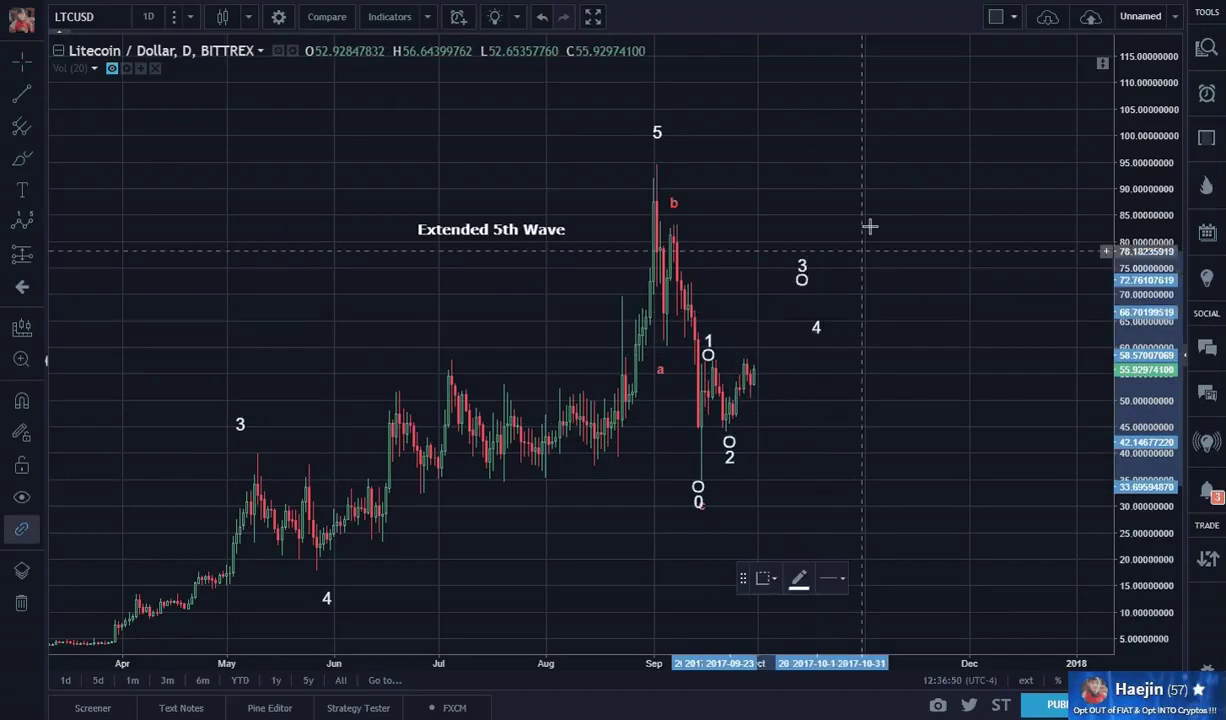
click(881, 173)
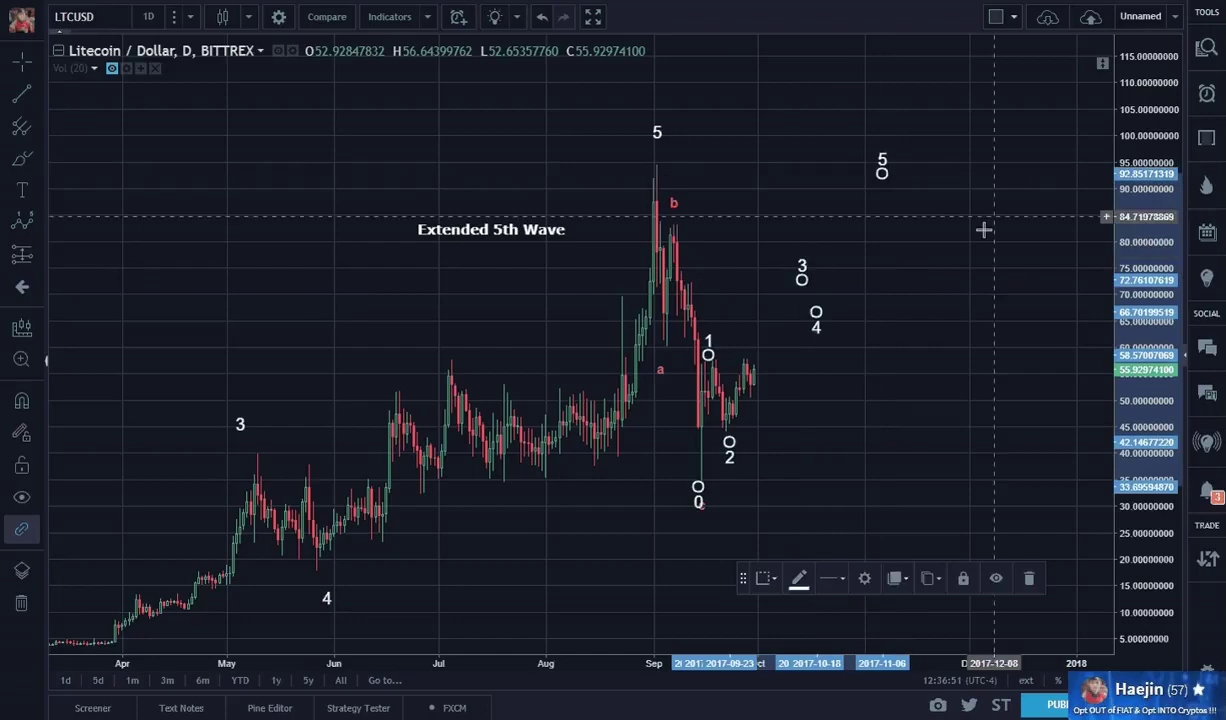
Move wave 3 of the projected impulse up to about 76.4 and change the count's degree to Minute
double_click(800, 266)
click(609, 315)
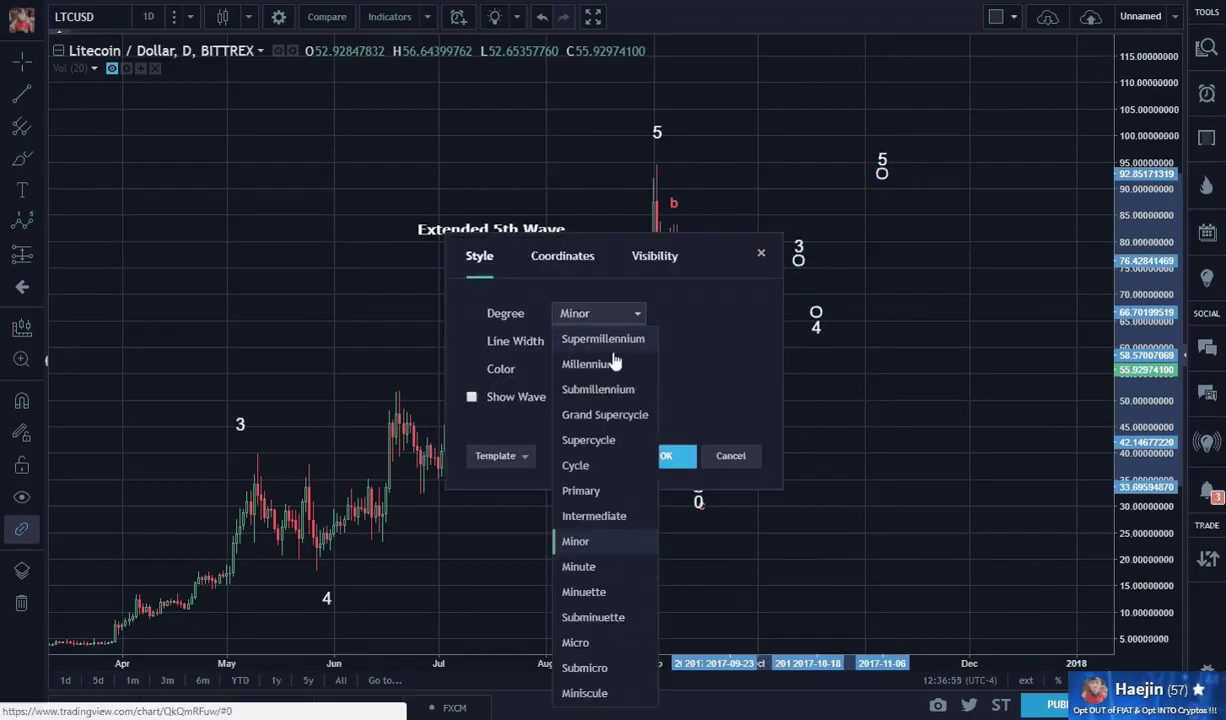
click(600, 567)
click(664, 455)
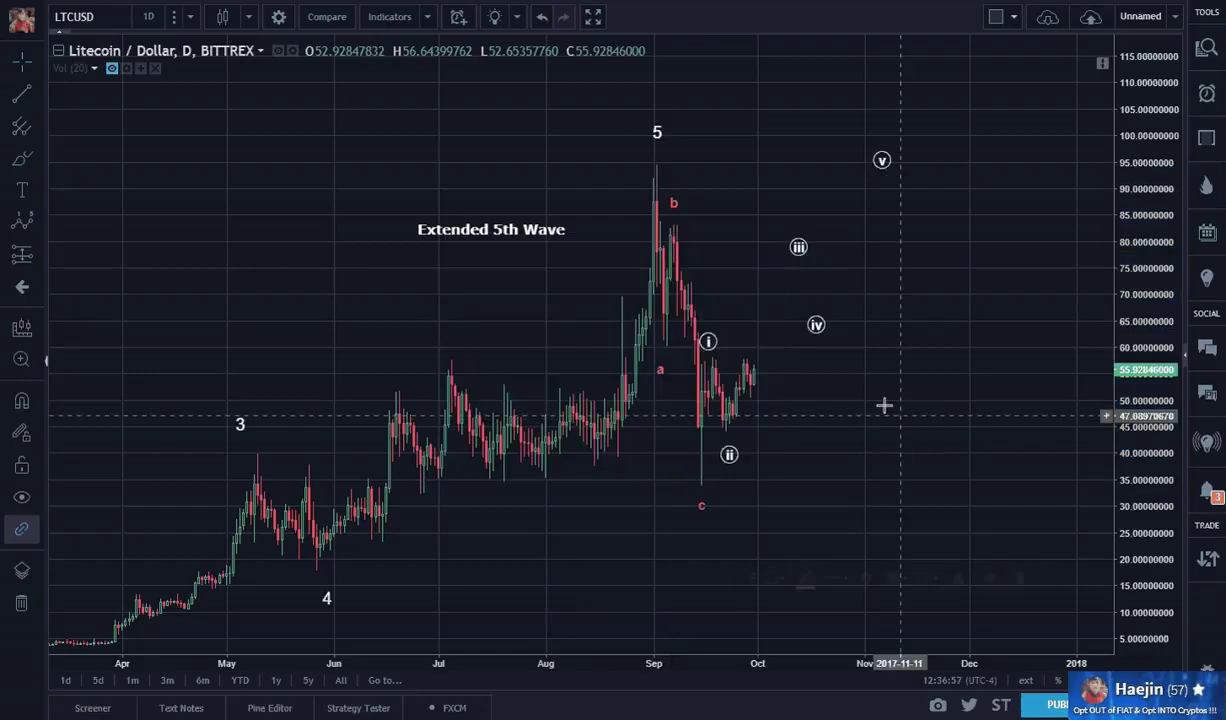
Draw a green projection line from about 59.5 in early October 2017 to about 92, just below wave v
click(764, 349)
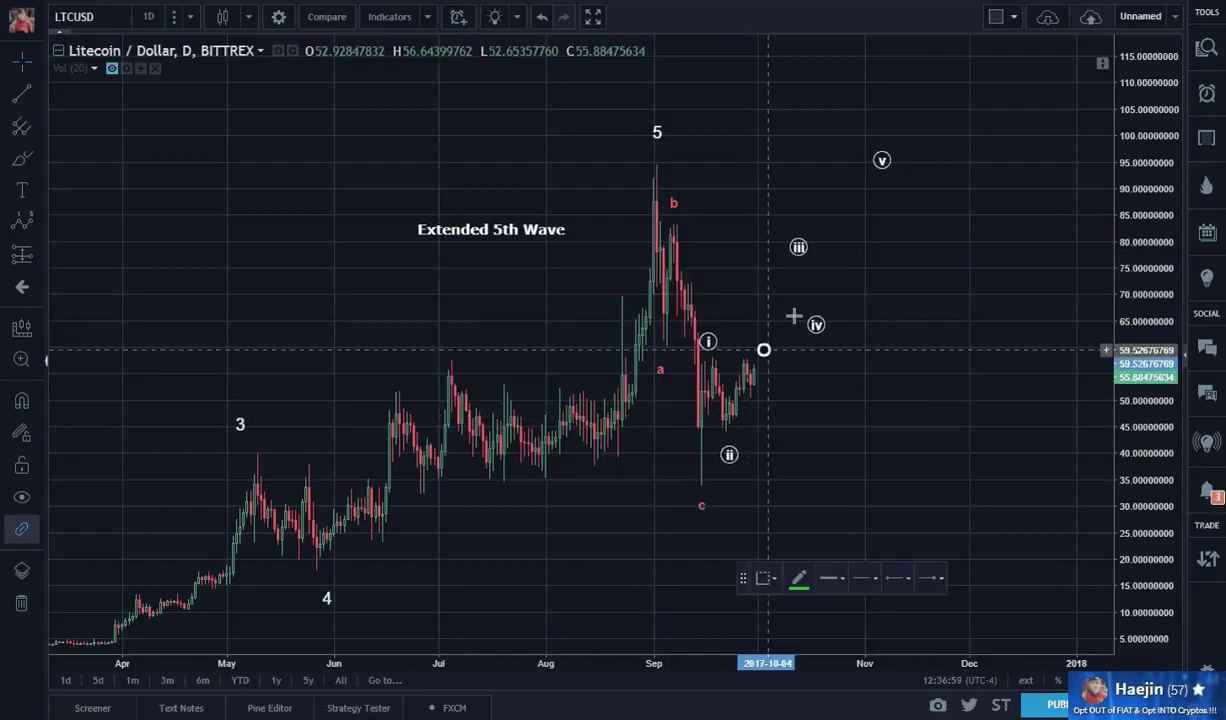
click(885, 176)
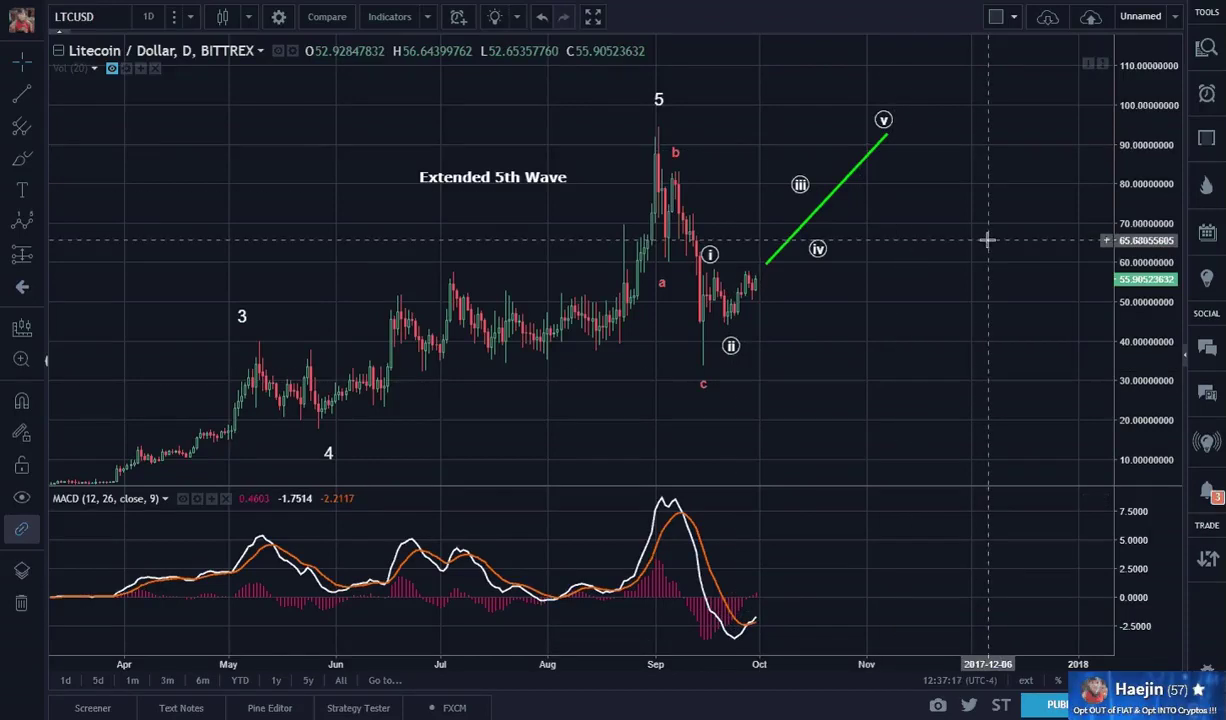
key(ctrl+z)
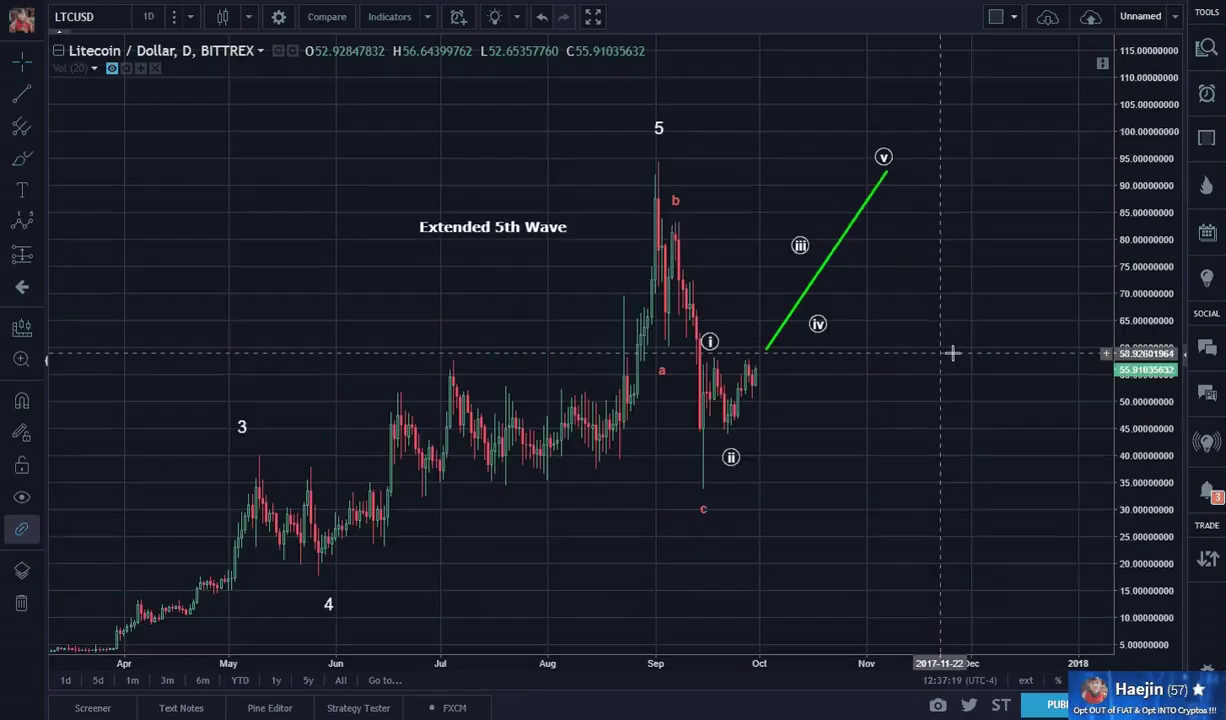
Draw a support trend line from about 2.6 on March 26, 2017, under the wave 4 and ii lows, to about 85.4 in March 2018
scroll(1013, 345, down, 4)
drag(924, 508, 947, 424)
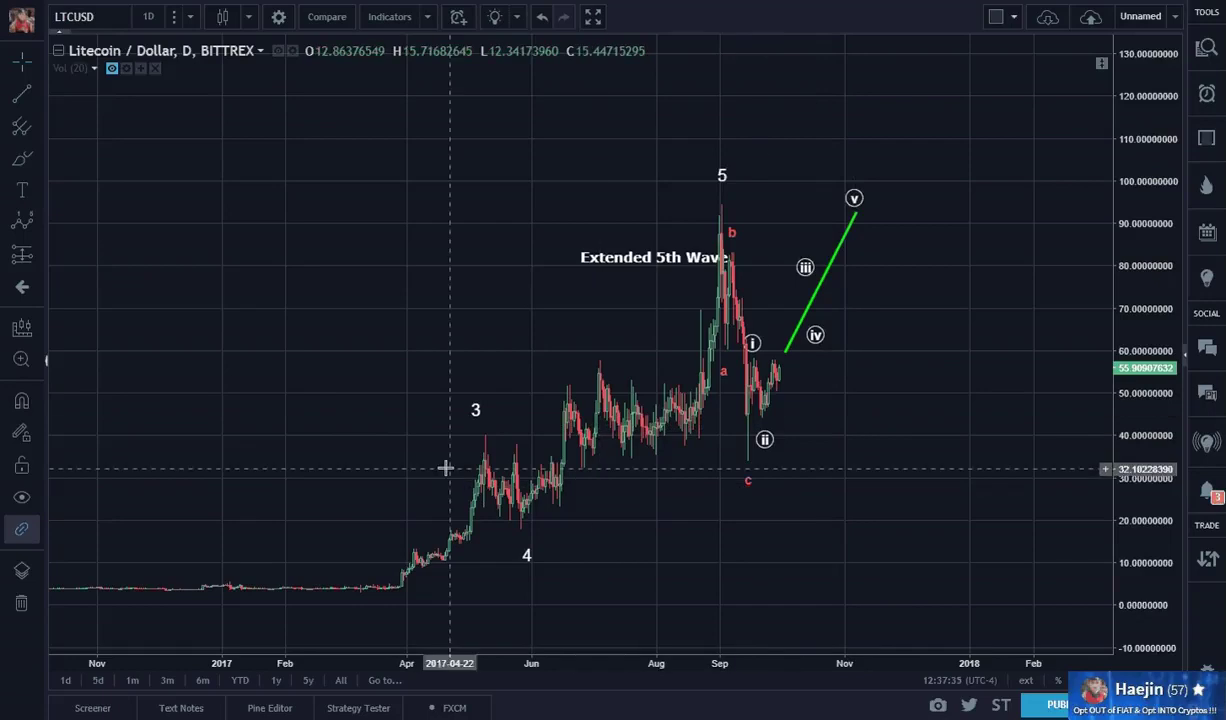
click(692, 520)
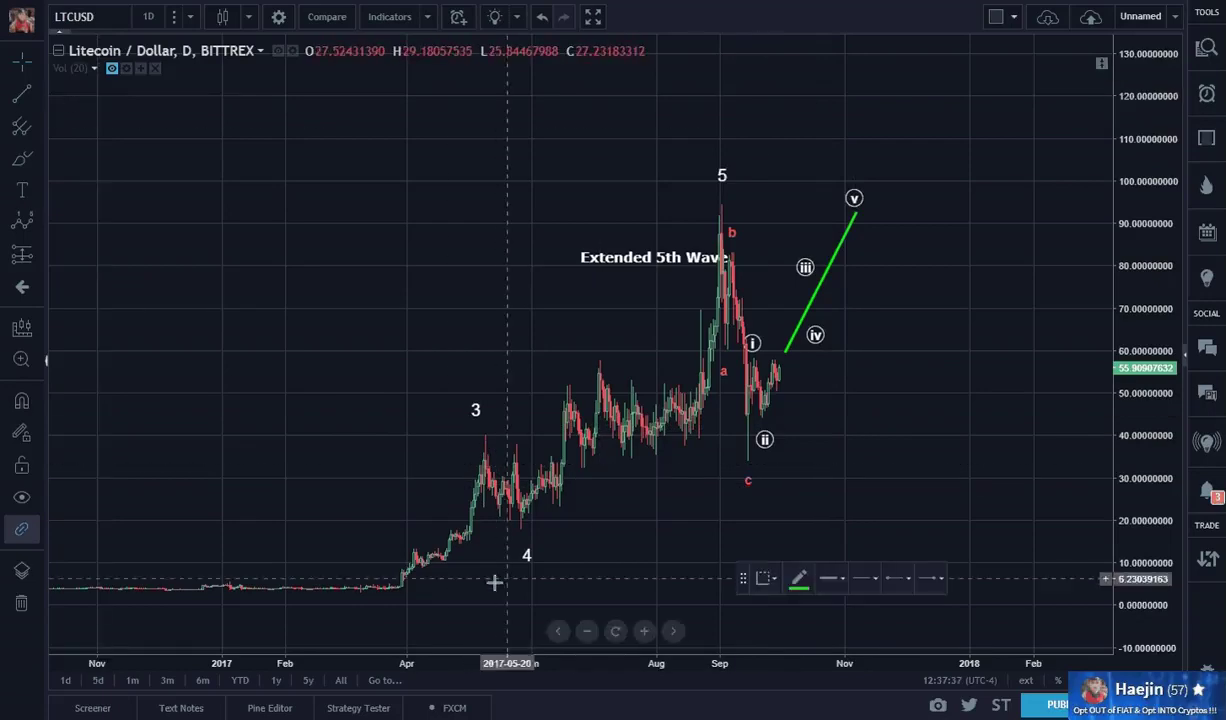
click(392, 595)
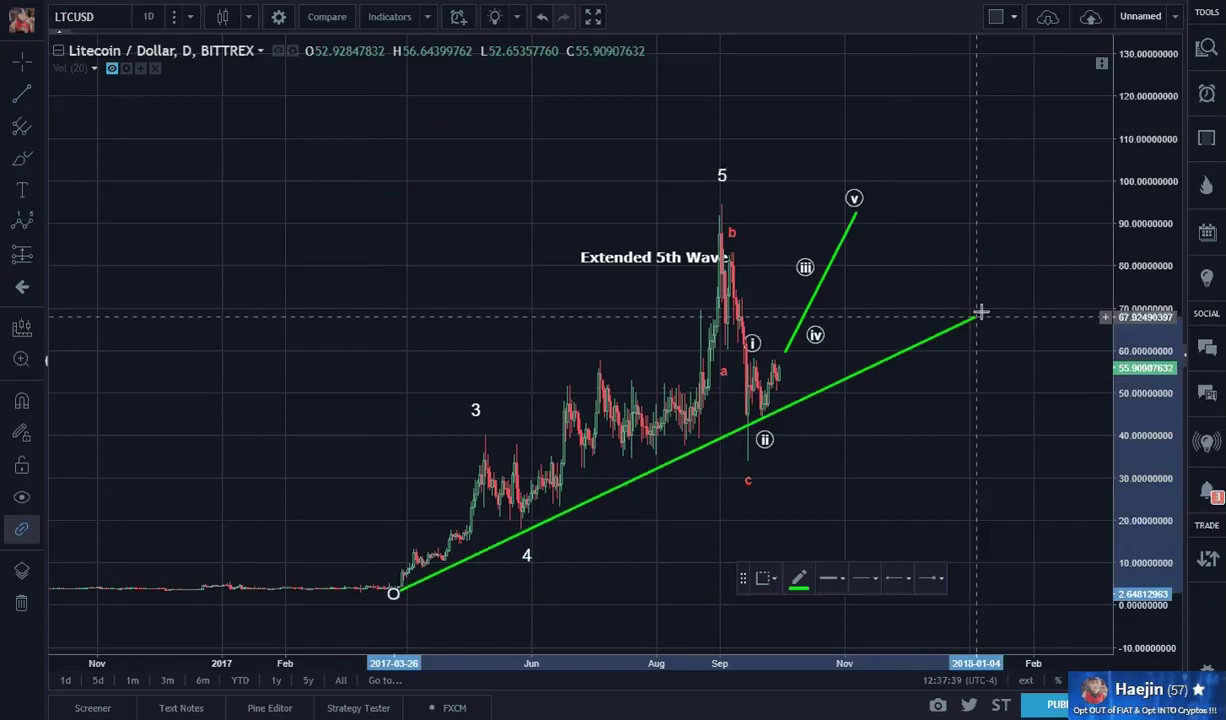
click(1097, 243)
Recolor the long support trend line white
click(1065, 273)
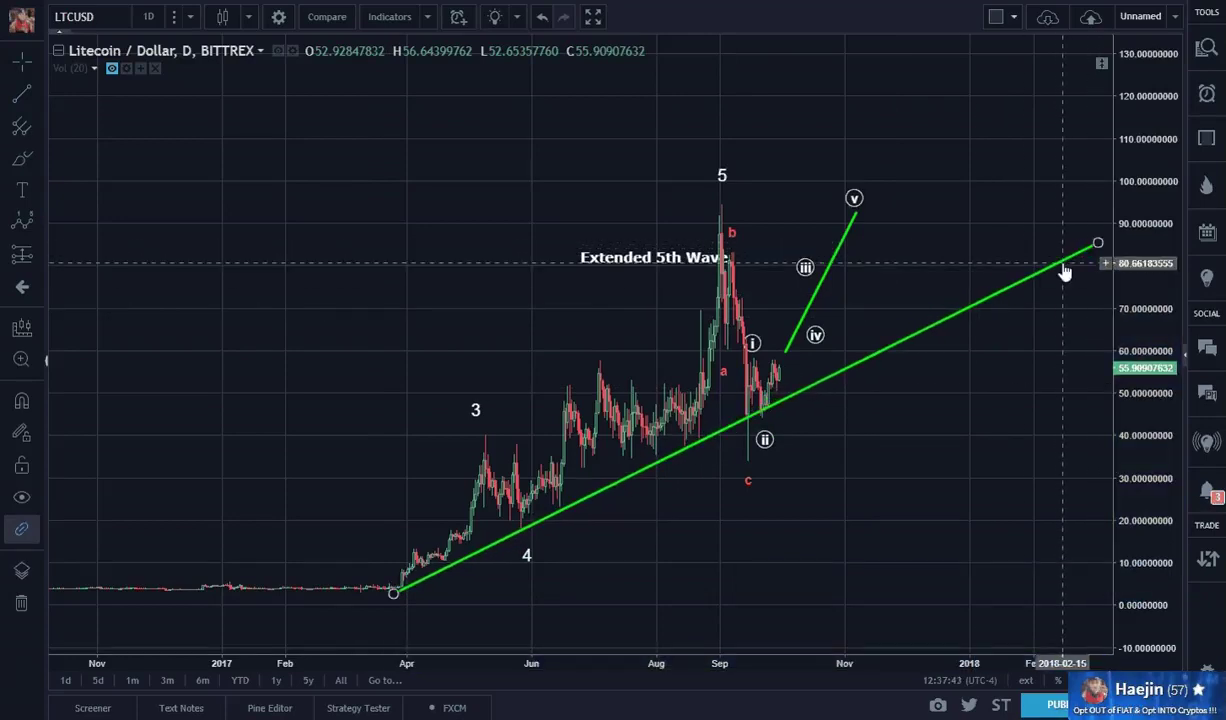
click(1064, 271)
click(797, 578)
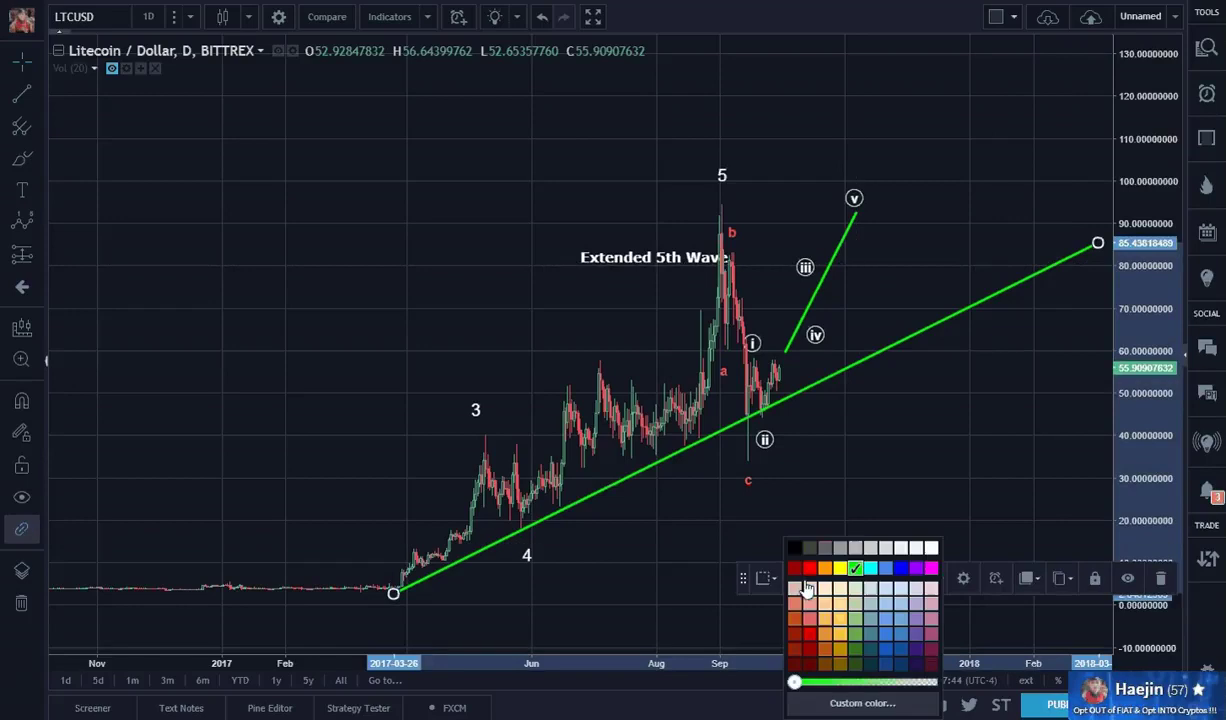
click(930, 552)
Draw a white upper trend line along the wave 3 and 5 highs, from about 4 in mid-March 2017 to about 142.6 on December 8, 2017
drag(980, 397, 1010, 453)
click(21, 94)
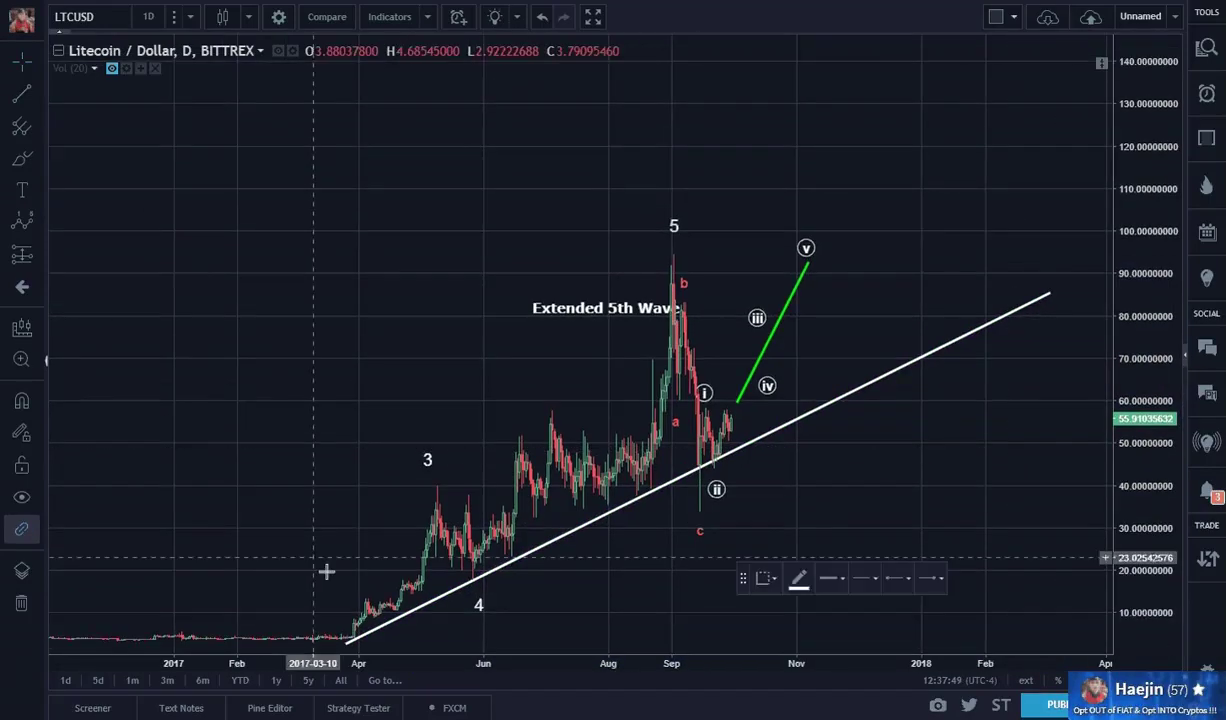
click(329, 610)
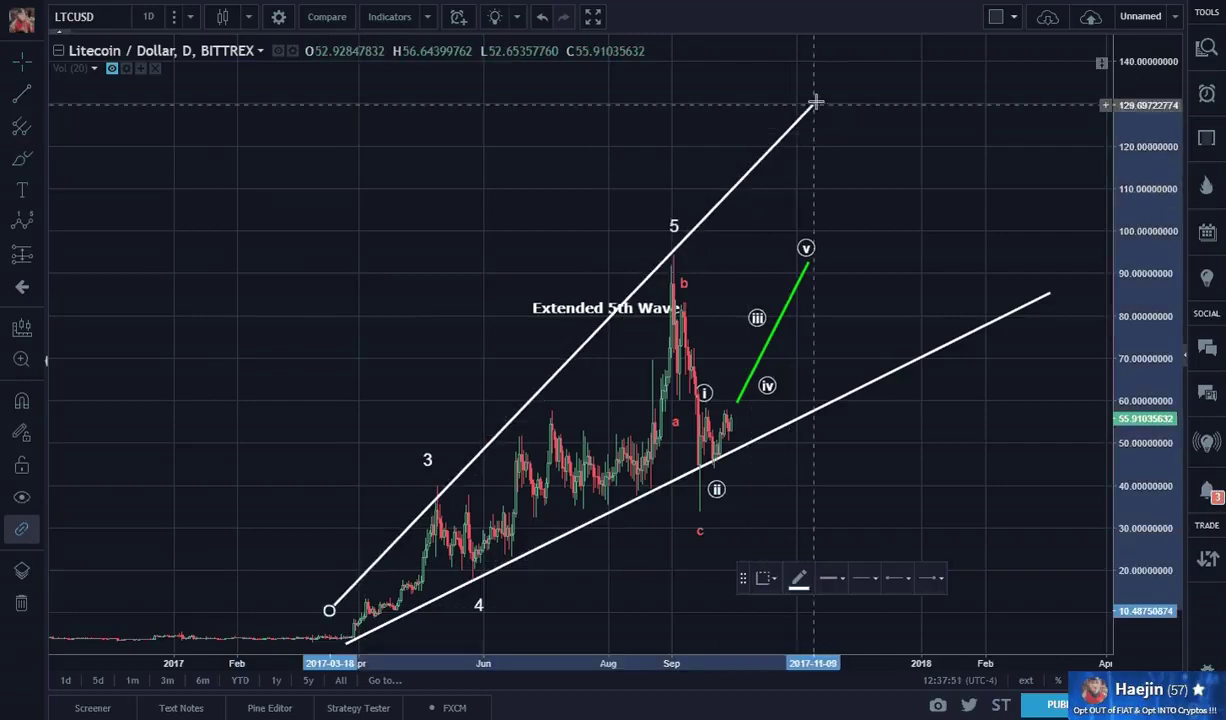
click(872, 50)
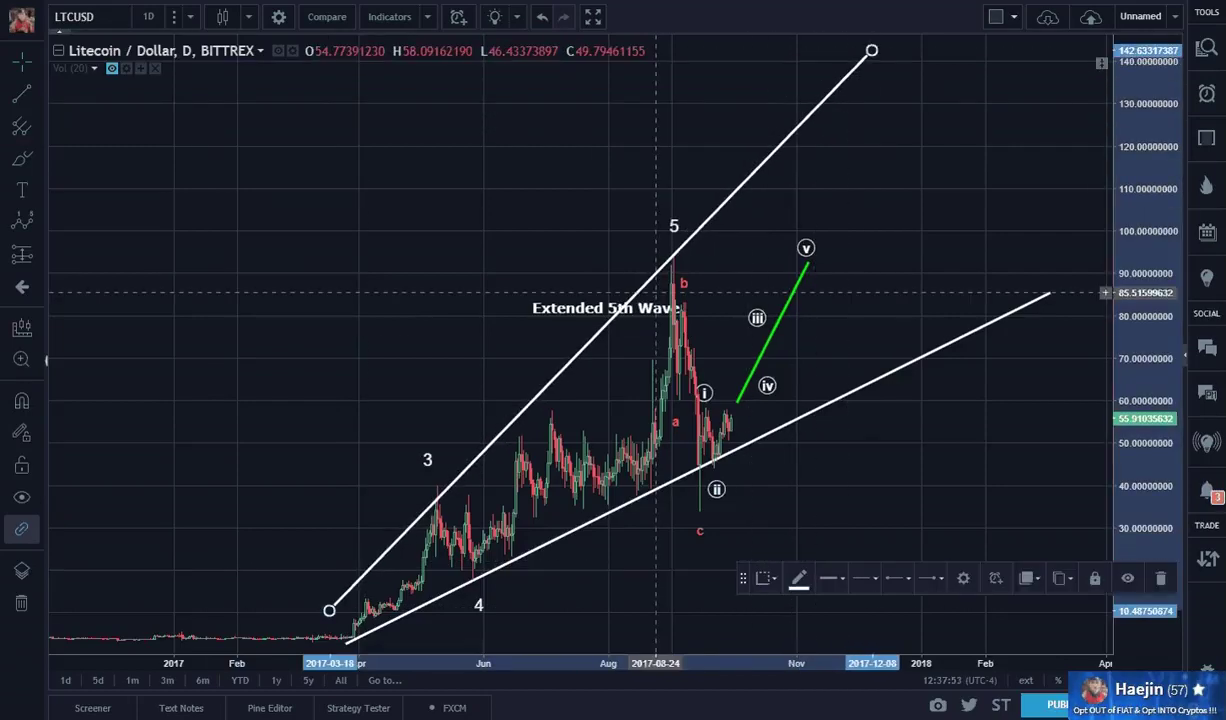
mouse_move(329, 610)
mouse_down()
mouse_move(317, 601)
mouse_move(323, 636)
mouse_up()
click(640, 660)
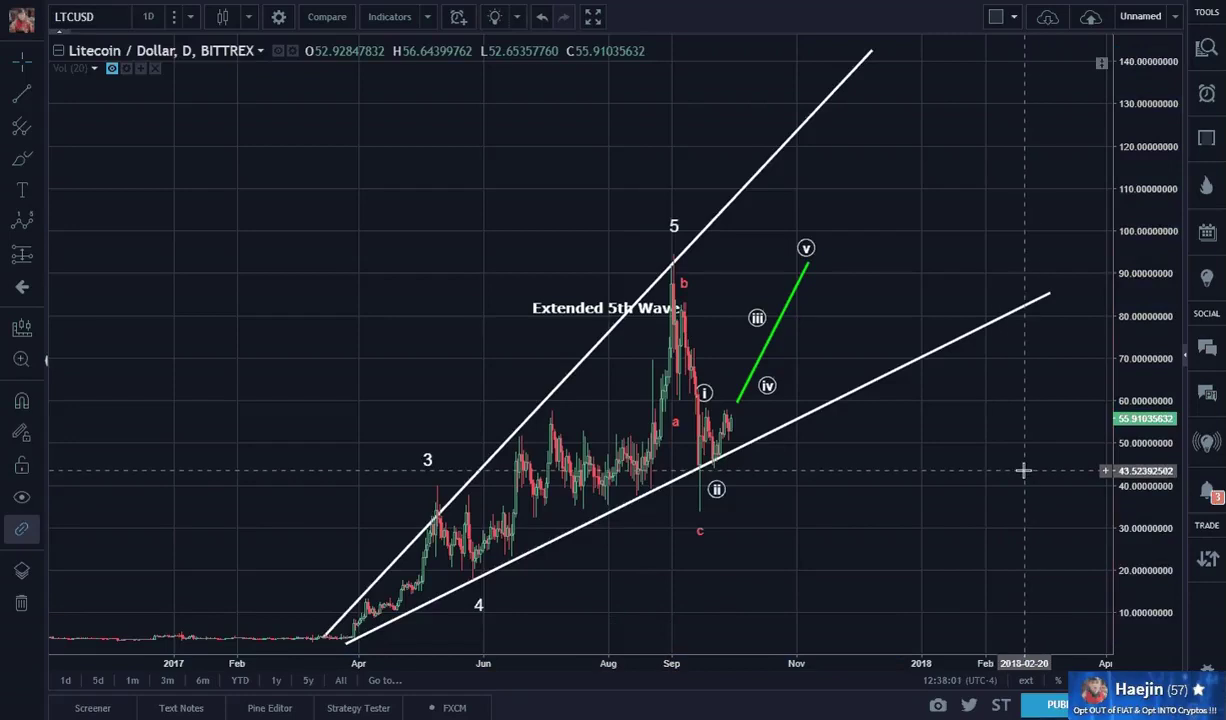
Shift wave v of the projected impulse off the green line's tip to about 92.3 on November 14, 2017
click(809, 268)
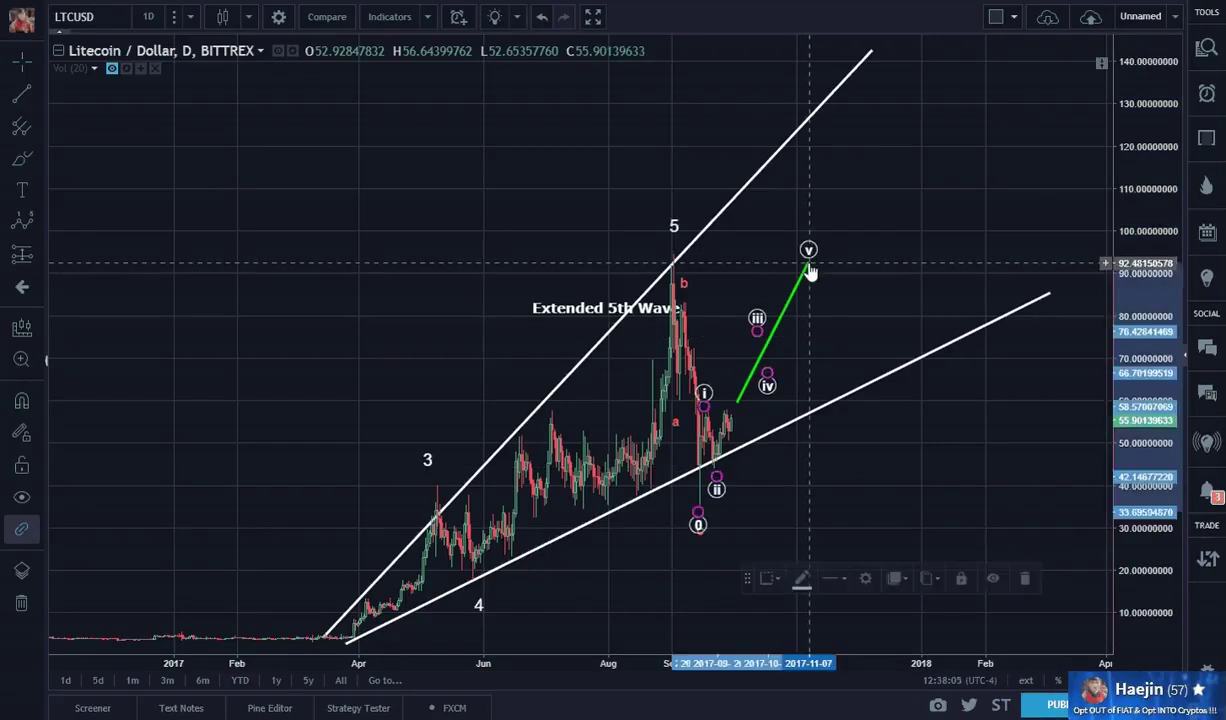
click(944, 400)
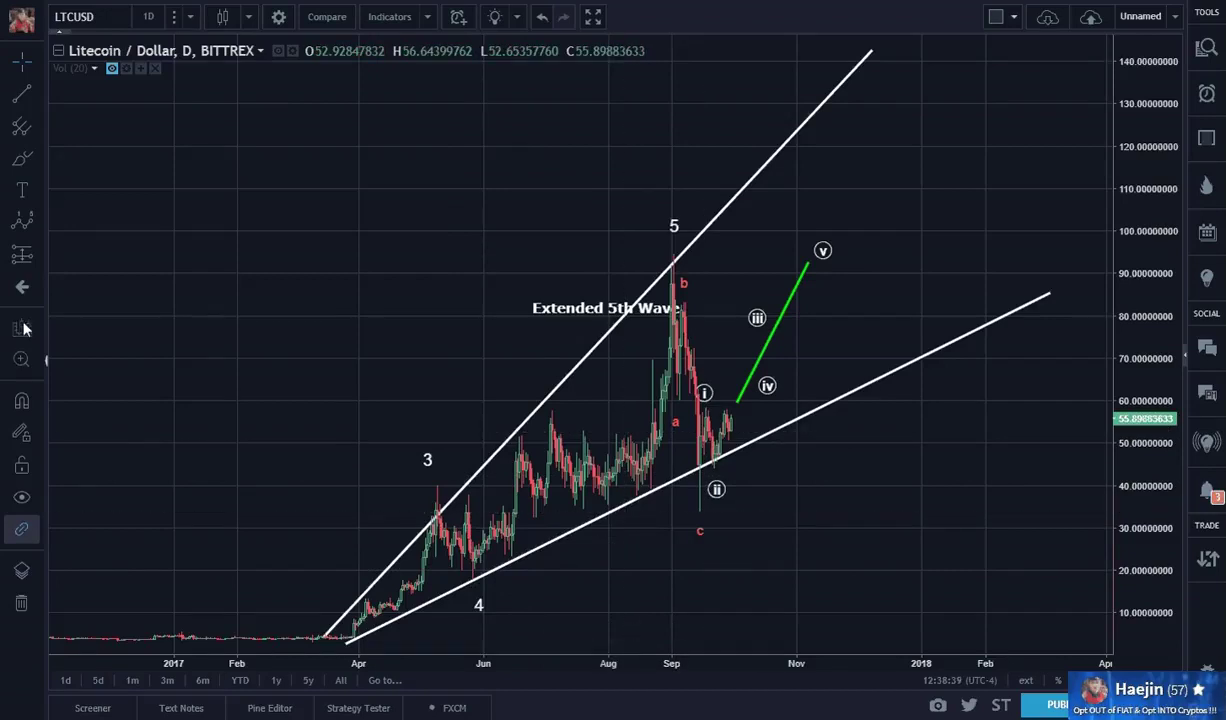
Place an Elliott Triangle Wave (ABCDE) starting near wave 3, with a at about 16.1, b 66.8, c 34.6, d 97.7 and e 43
click(36, 222)
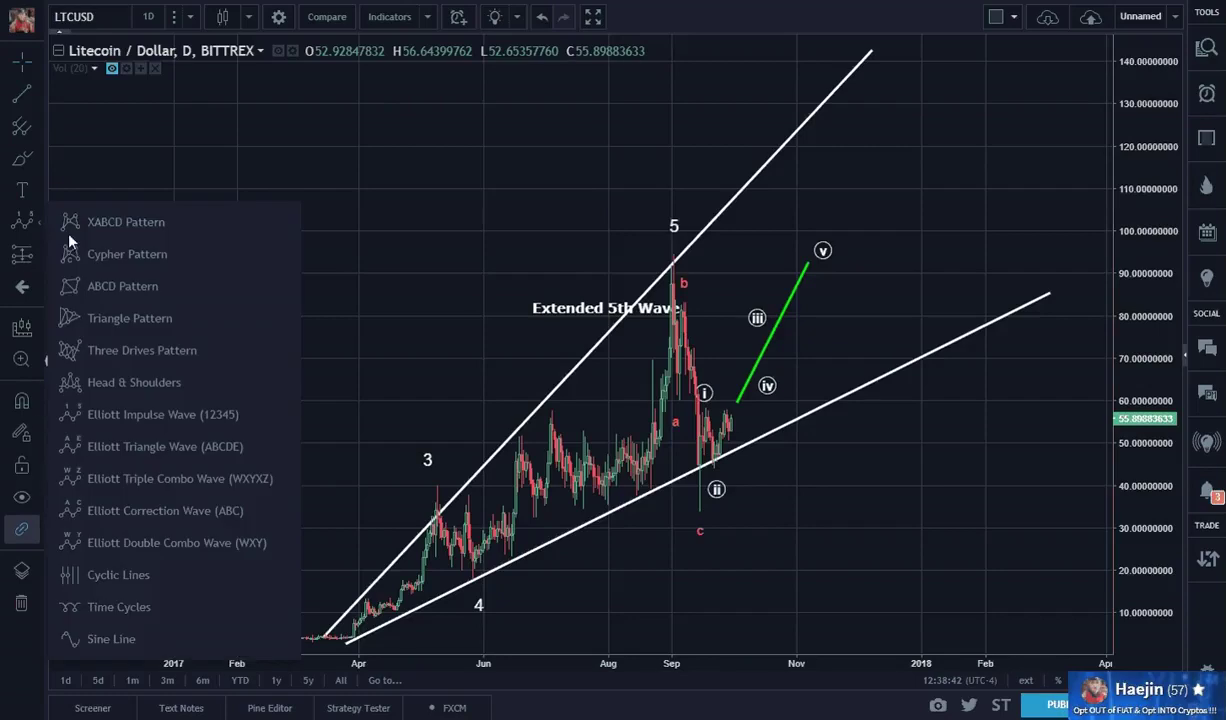
click(170, 455)
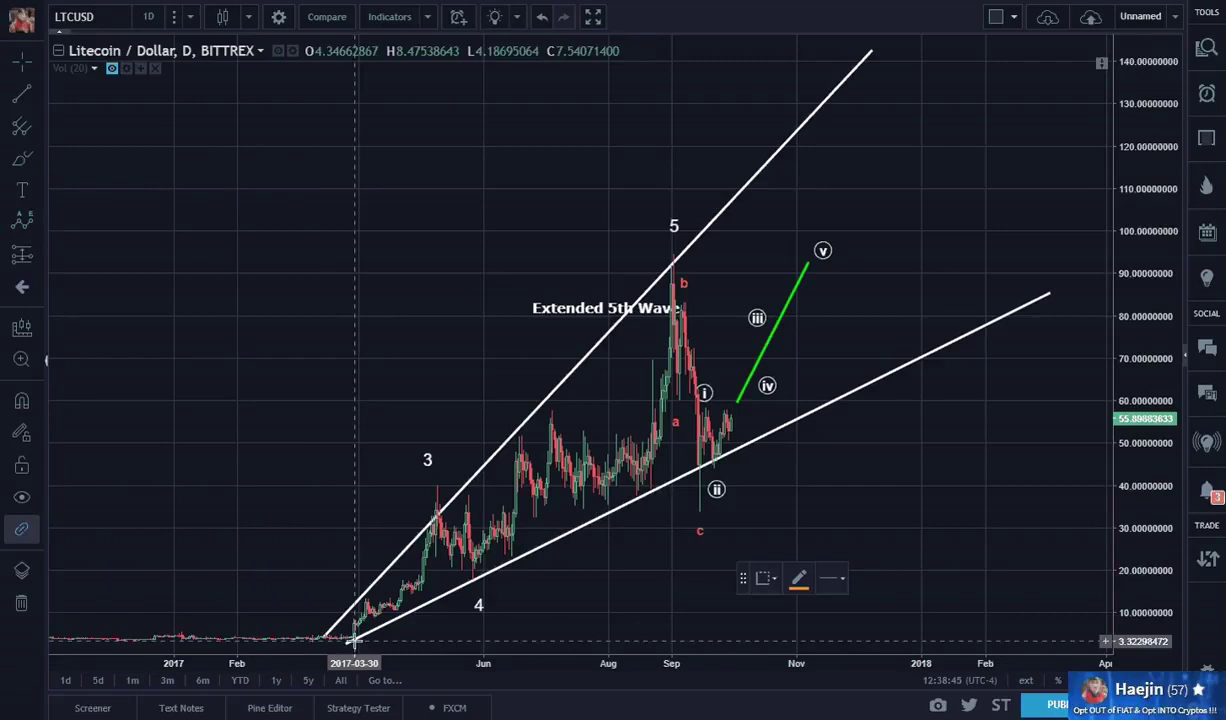
click(422, 490)
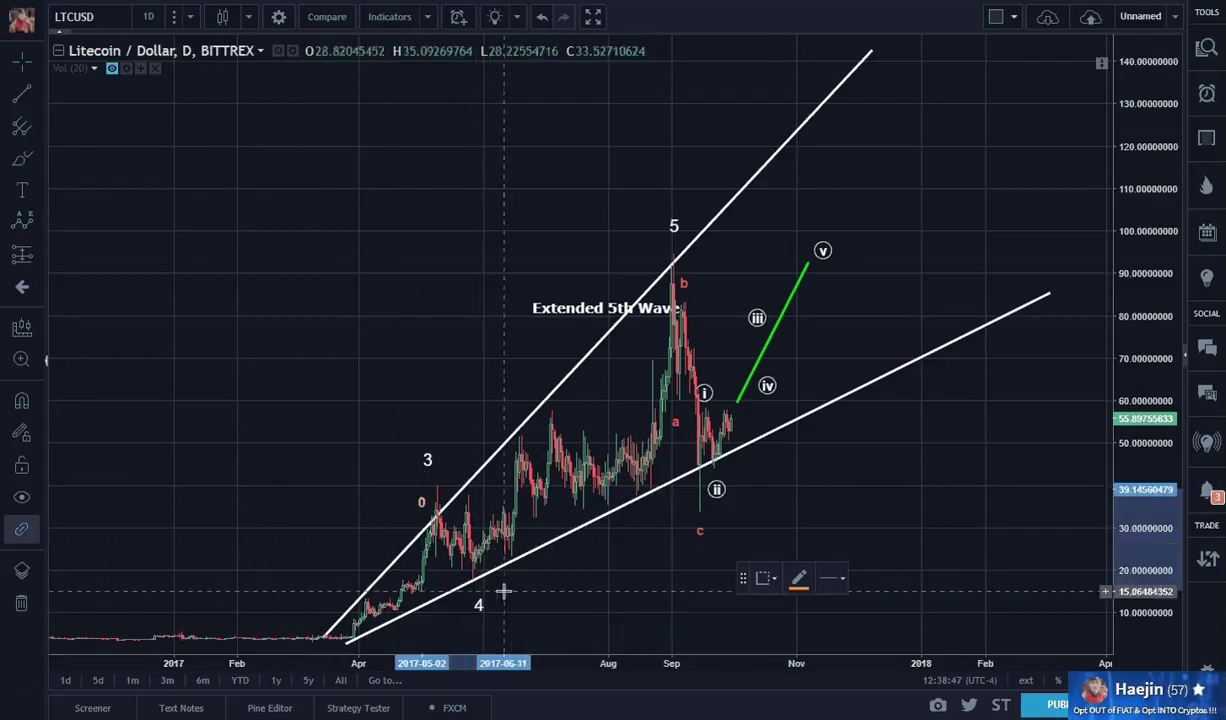
click(487, 585)
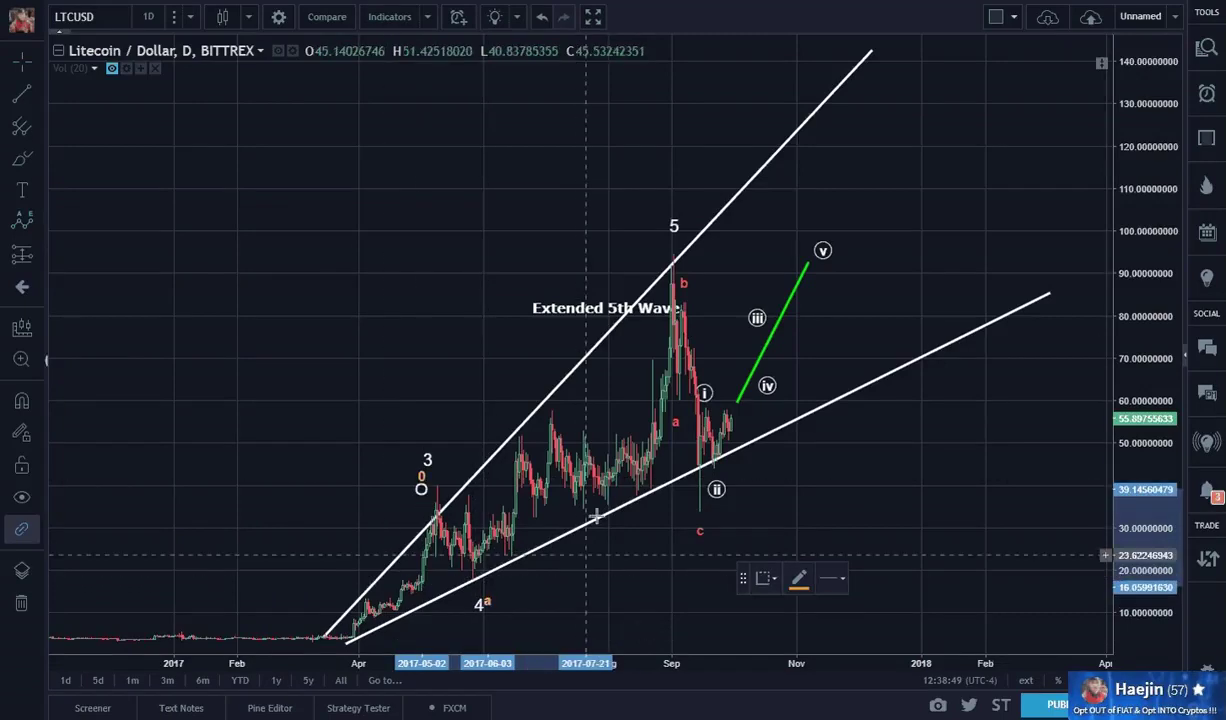
click(668, 505)
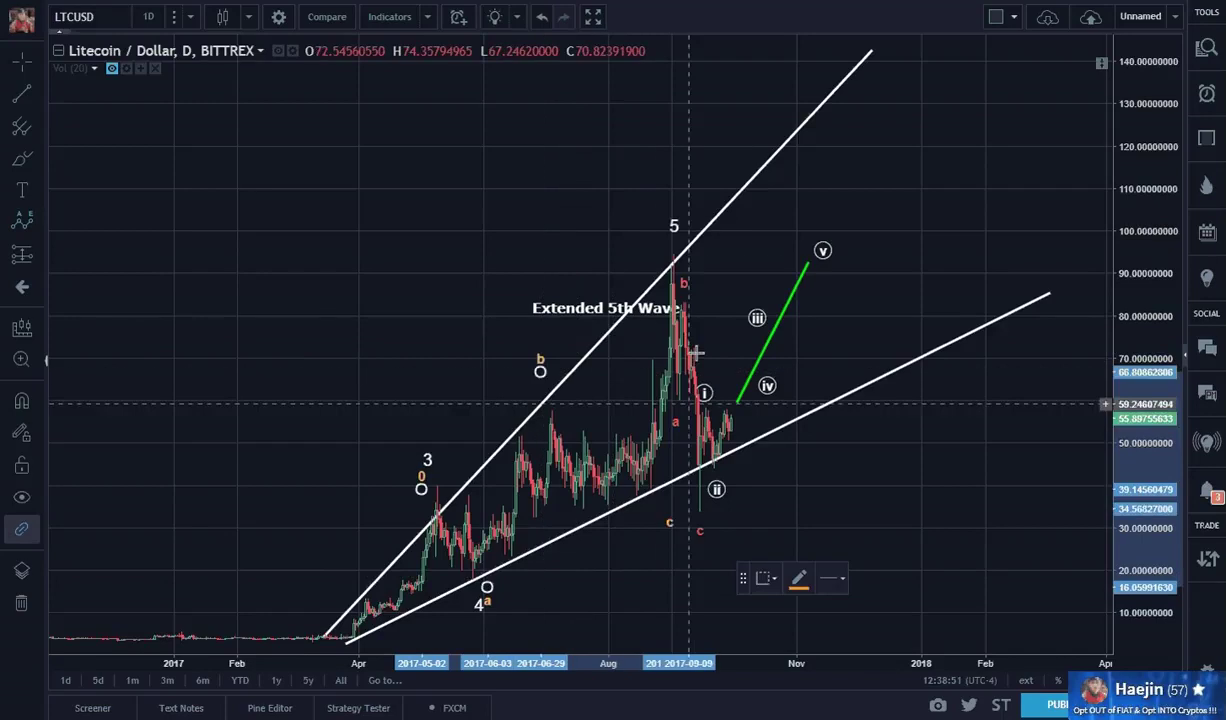
click(655, 240)
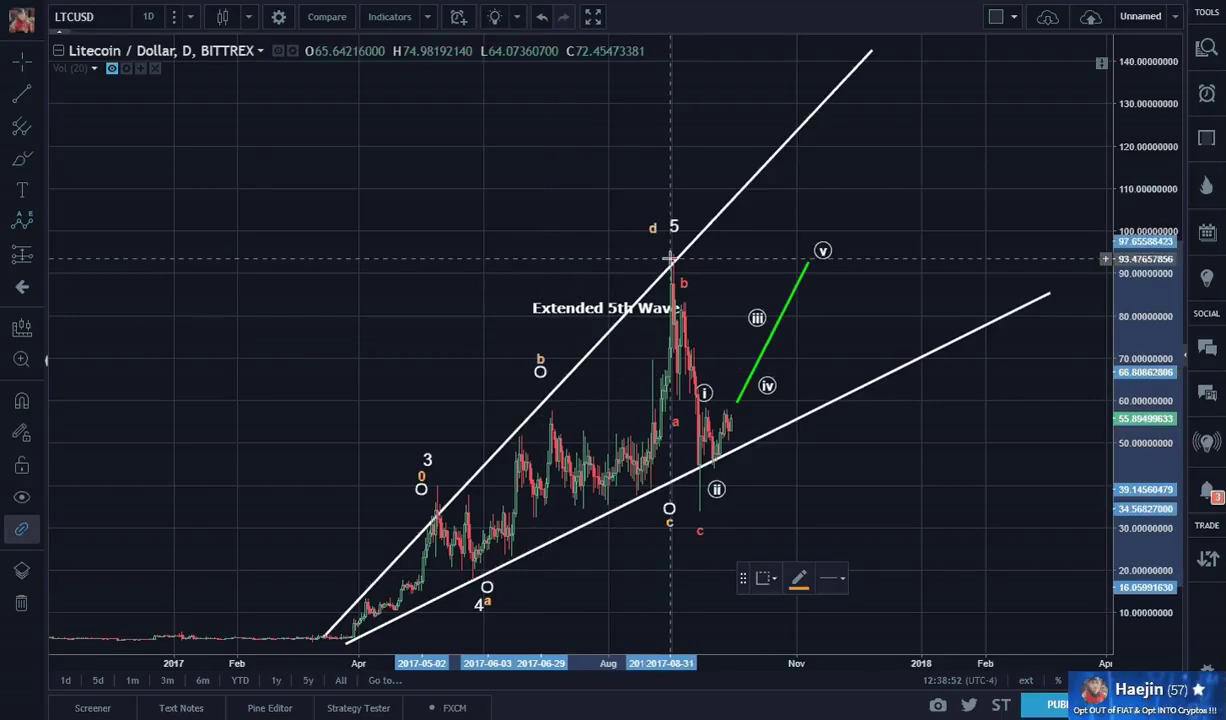
click(741, 473)
click(815, 471)
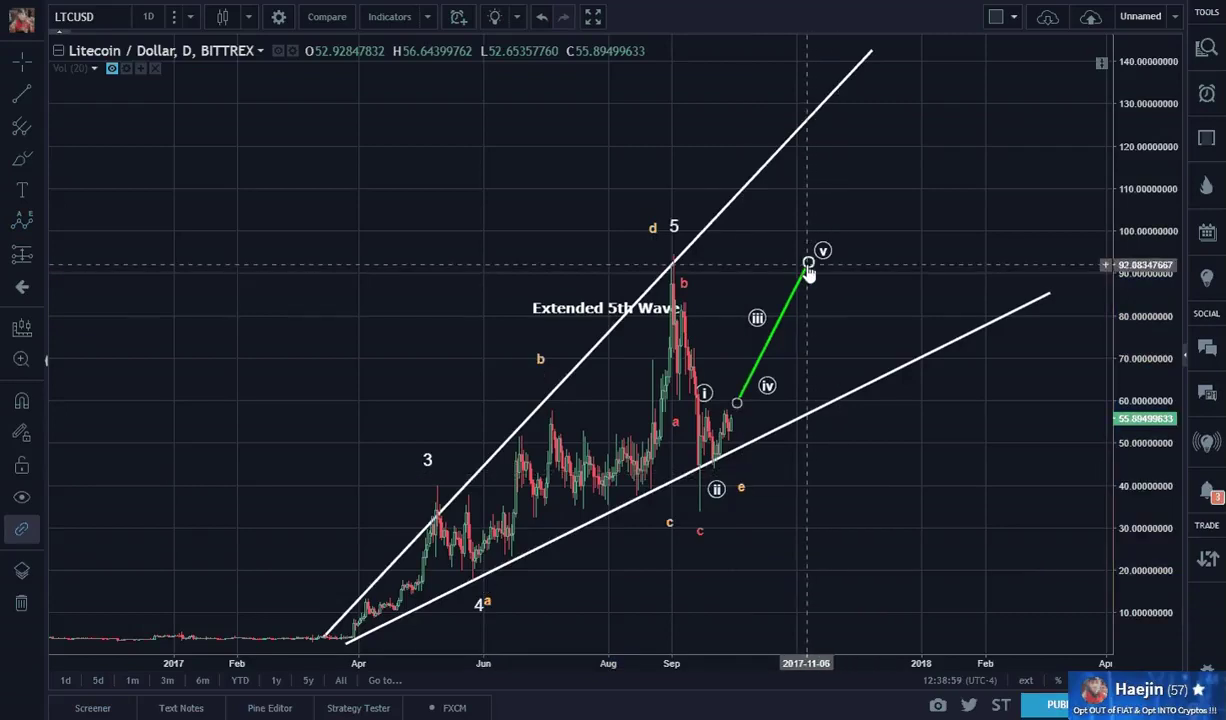
Extend the green projection line's upper end to about 124.3 on November 5, 2017, and raise wave iii alone to about 84.7
drag(808, 263, 805, 128)
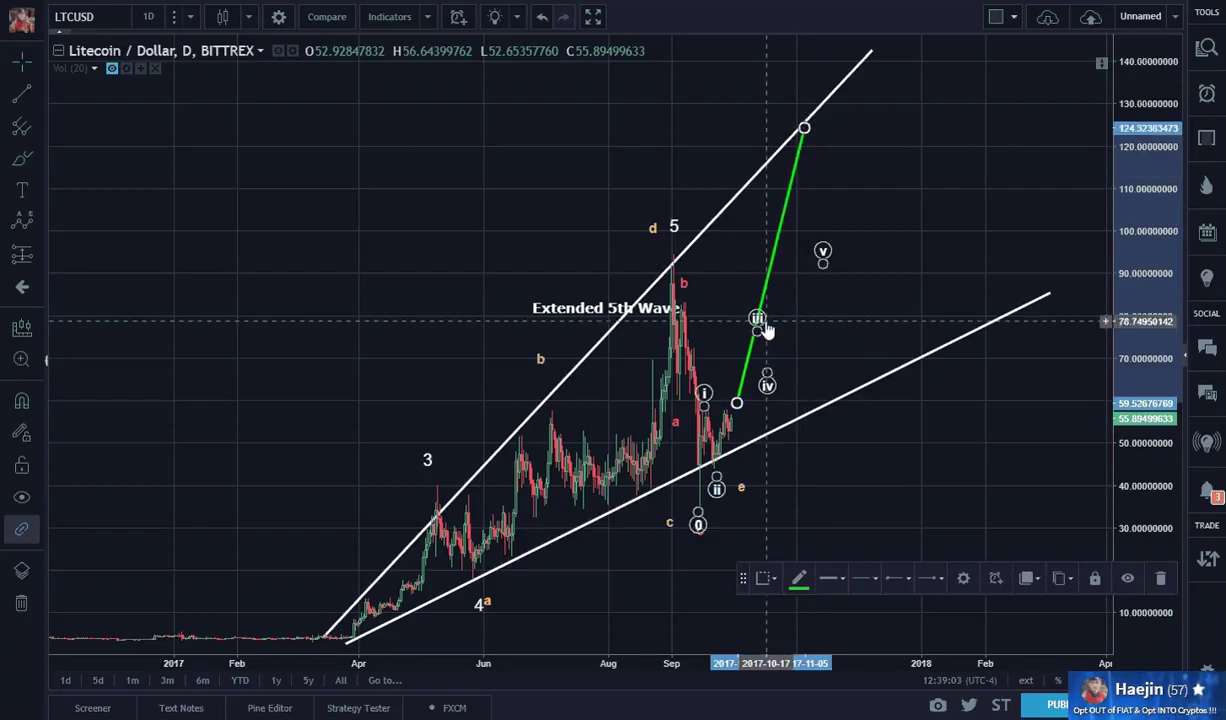
drag(760, 328, 750, 287)
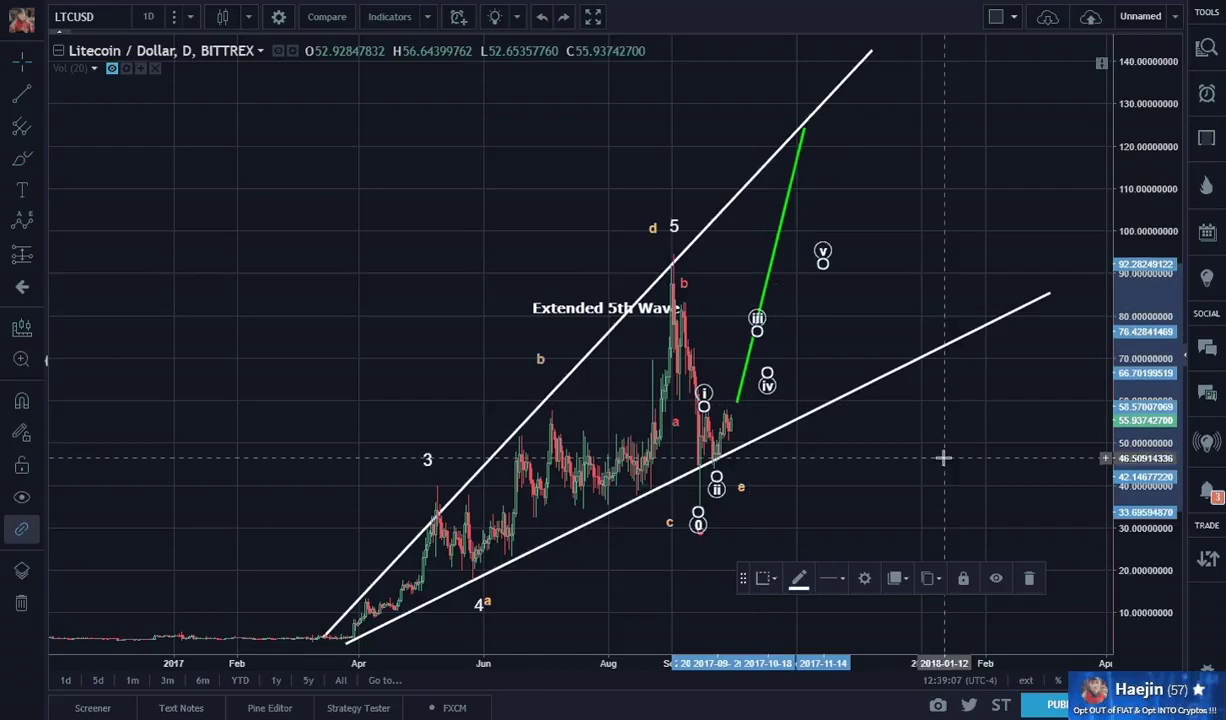
key(ctrl+z)
click(761, 334)
drag(759, 337, 757, 291)
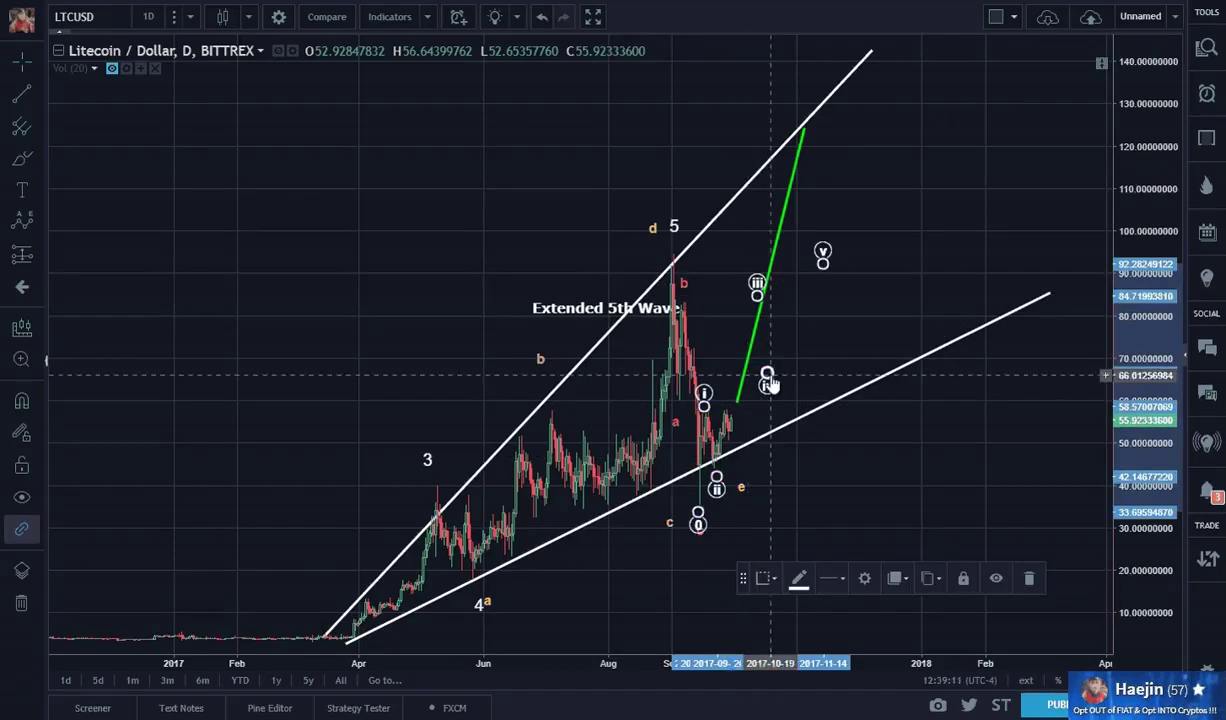
Raise wave iv of the projected impulse to about 79.1 and wave v to about 126.7 on October 31, 2017
drag(767, 383, 775, 330)
click(816, 268)
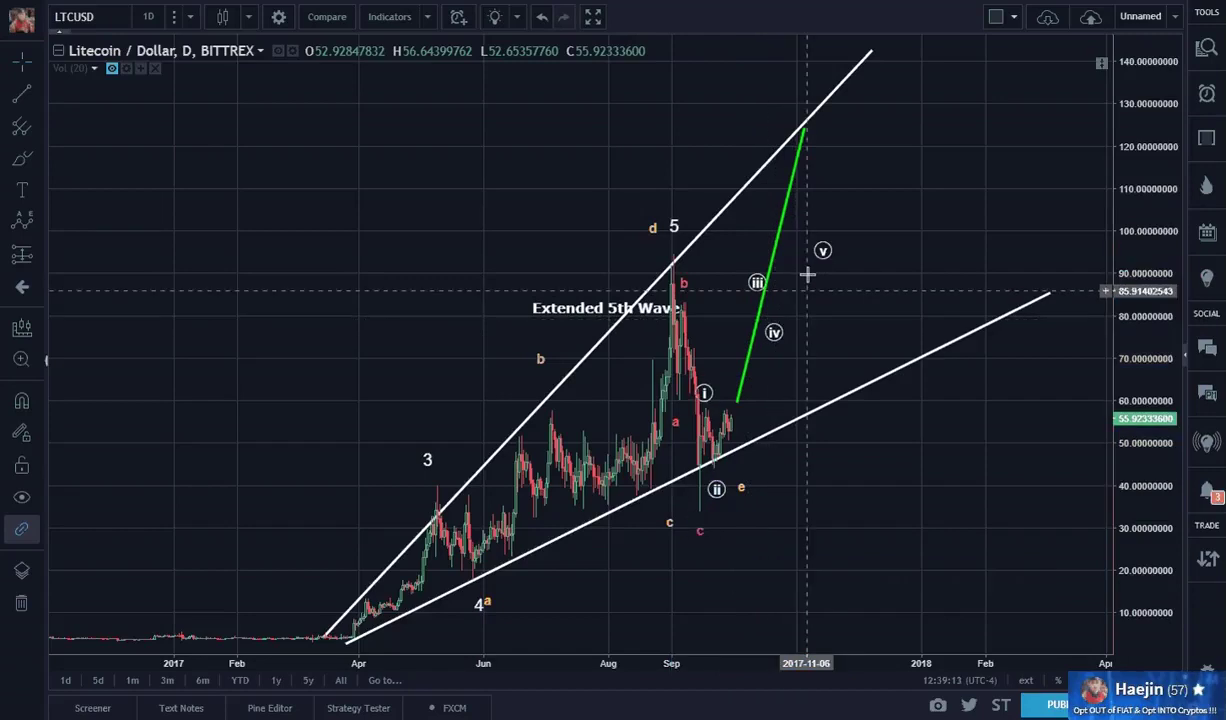
click(819, 263)
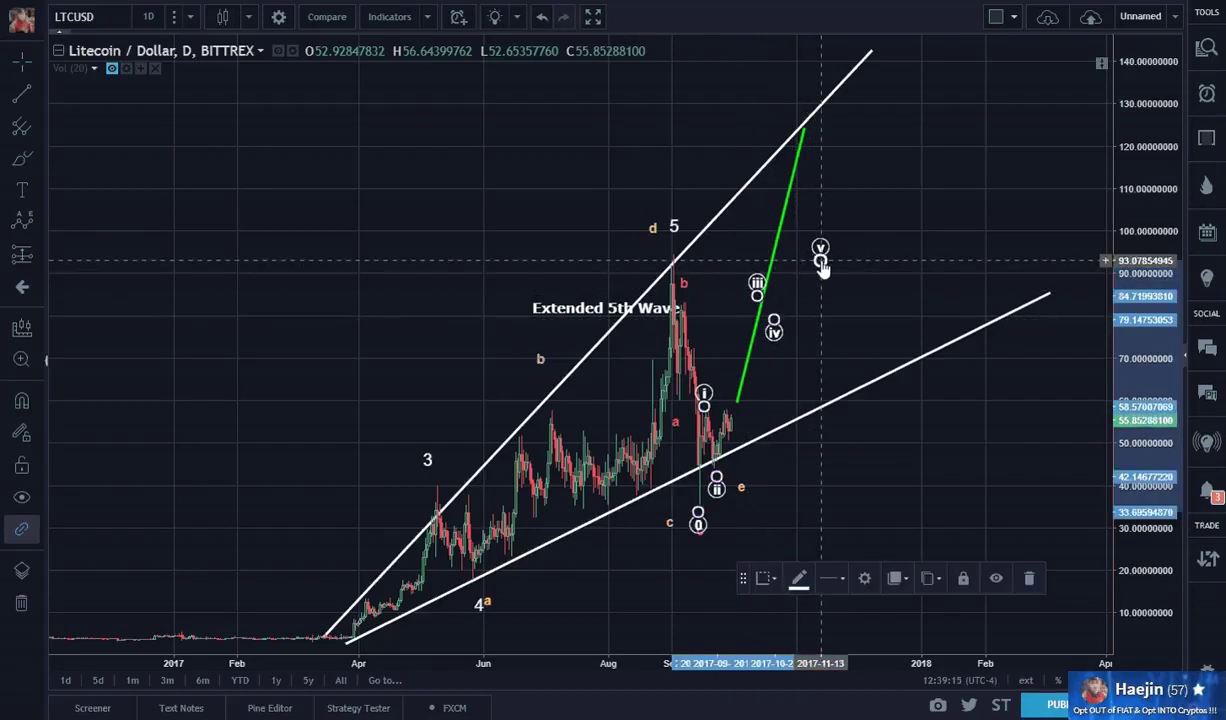
drag(822, 268, 796, 128)
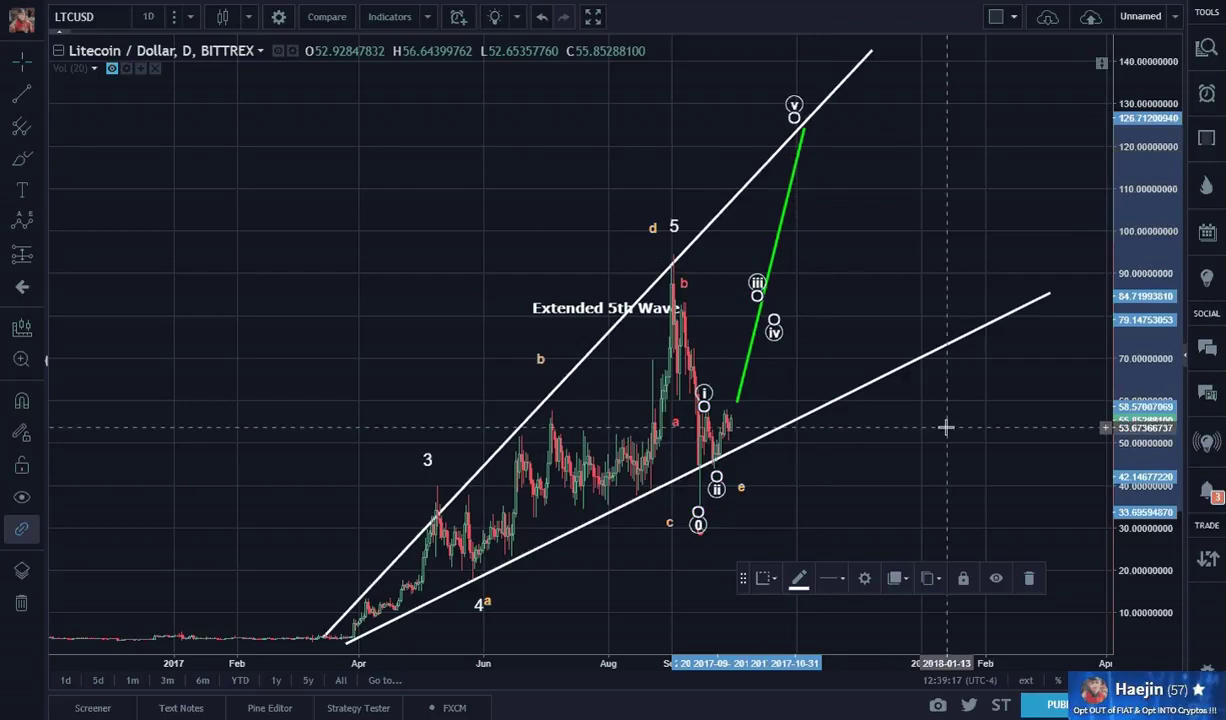
click(946, 427)
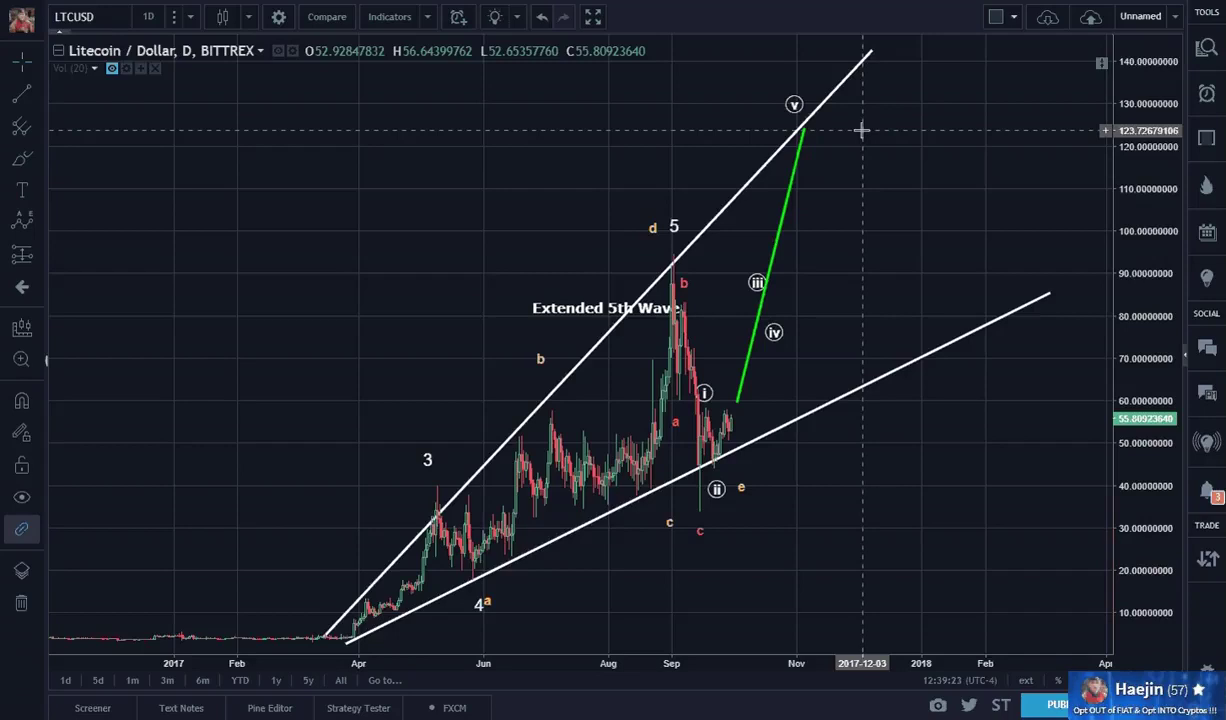
Move the green projection line's upper end along the upper trend line to about 128
drag(806, 129, 818, 112)
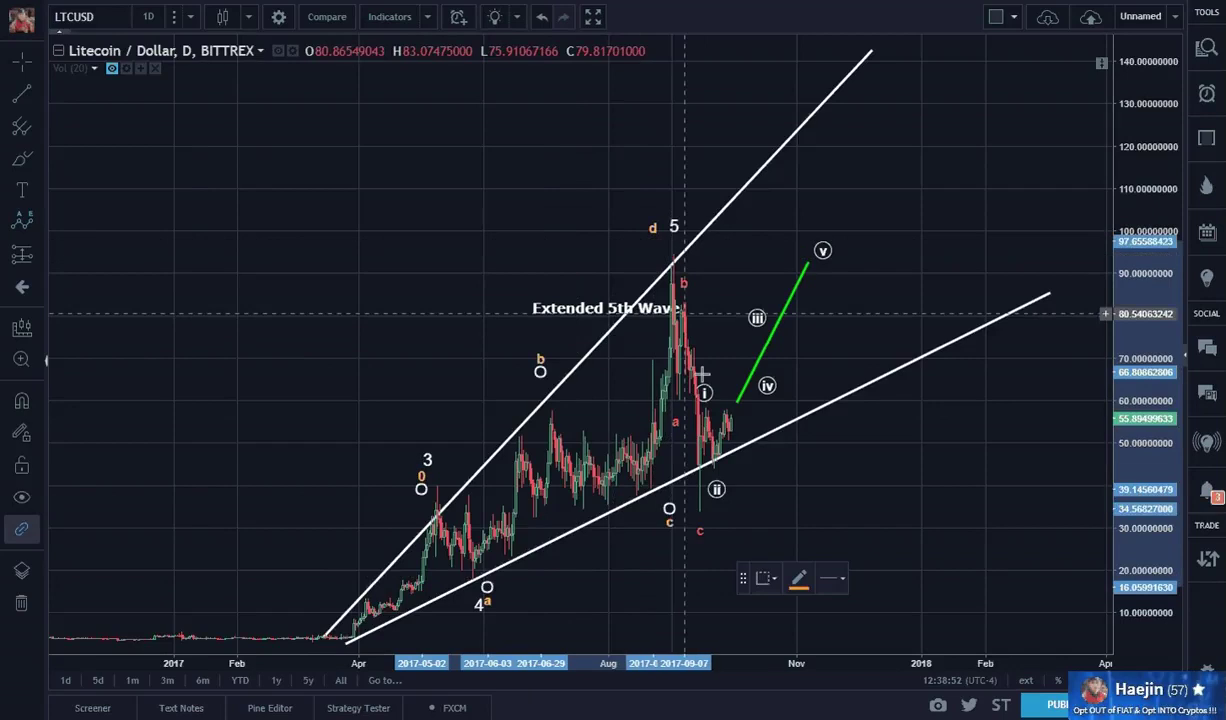
Finish the triangle with wave e at about 43 beside wave ii, and extend the green projection line to about 124.3
click(741, 474)
click(815, 471)
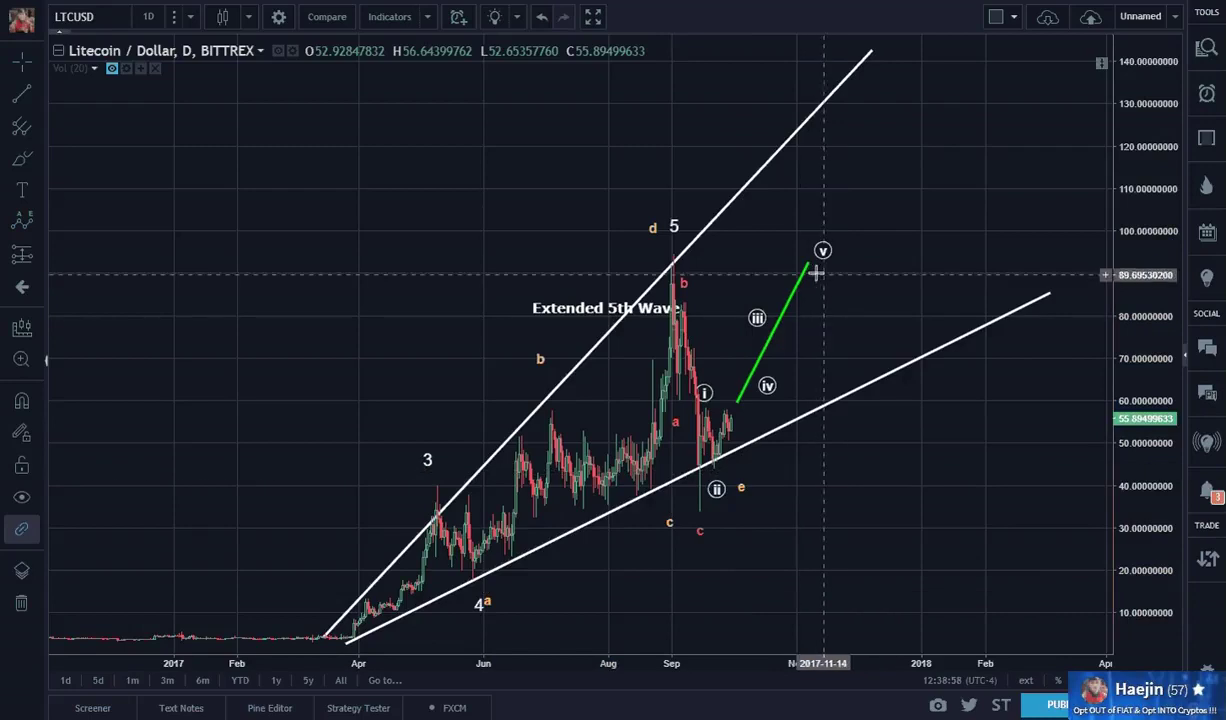
drag(807, 263, 805, 130)
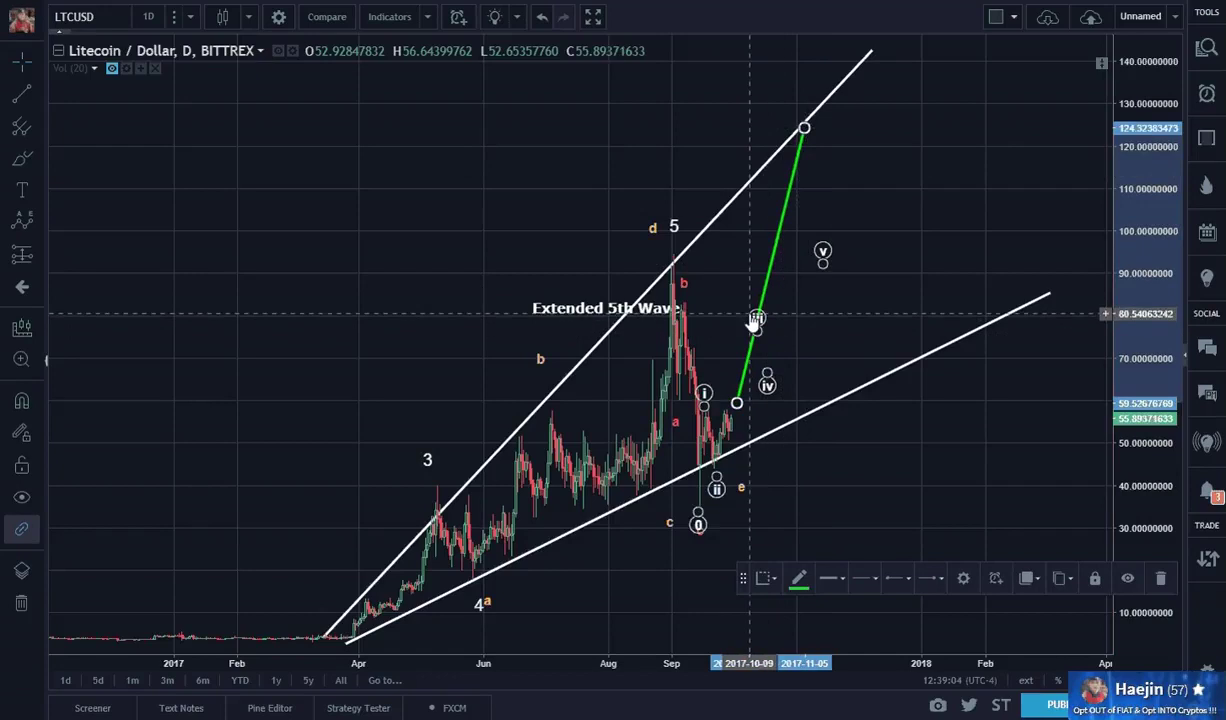
Raise only wave iii of the projected impulse to about 84.7, keeping the other wave points in place
drag(760, 326, 750, 288)
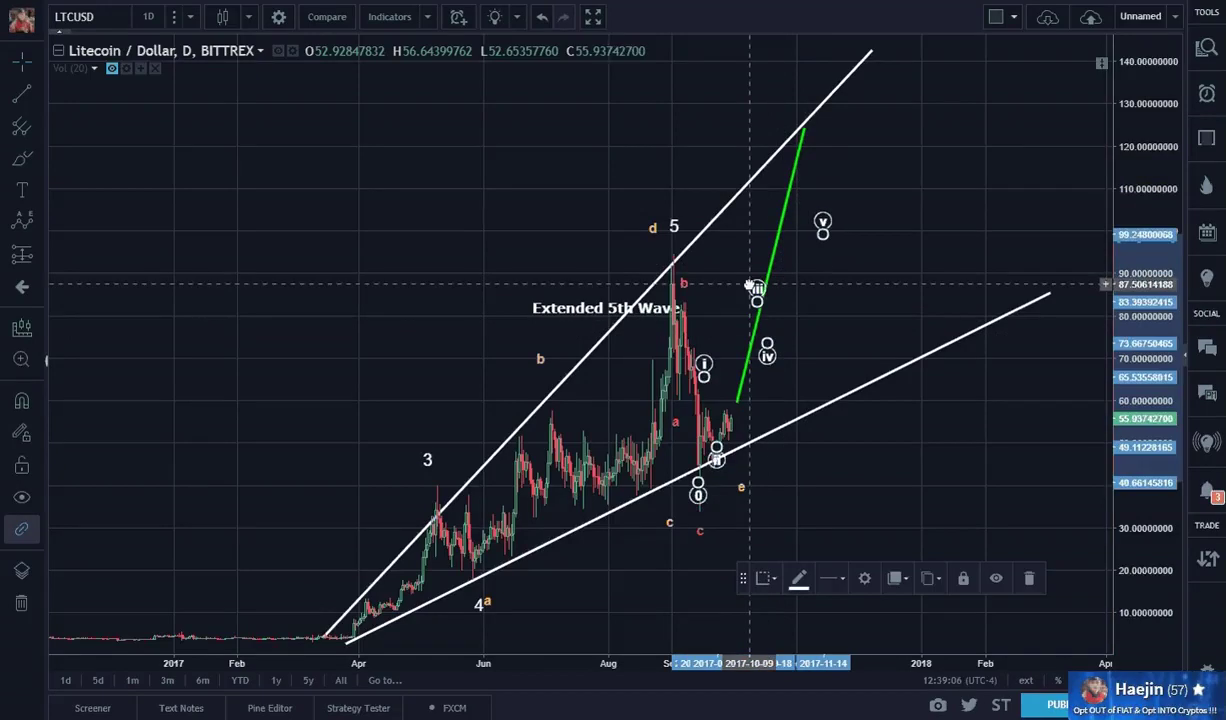
key(ctrl+z)
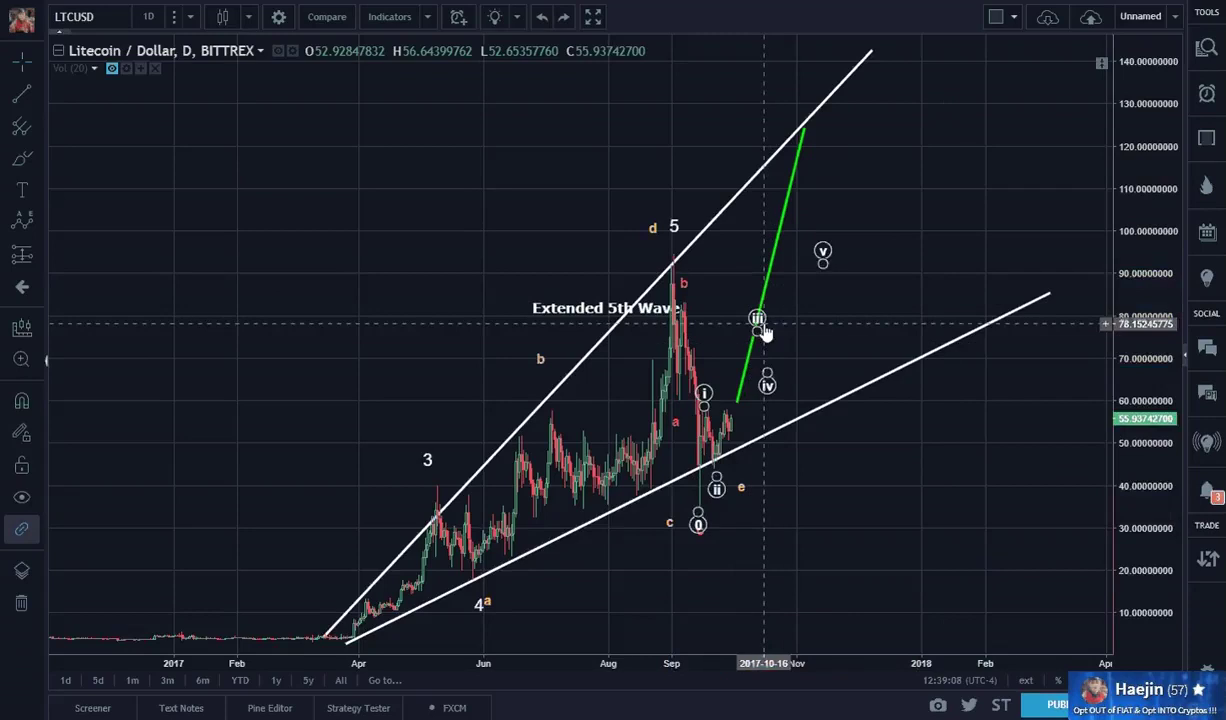
click(760, 336)
drag(759, 338, 757, 294)
Move wave iv up to about 79.1 and wave v to about 126.7 at the upper trend line
drag(767, 383, 772, 326)
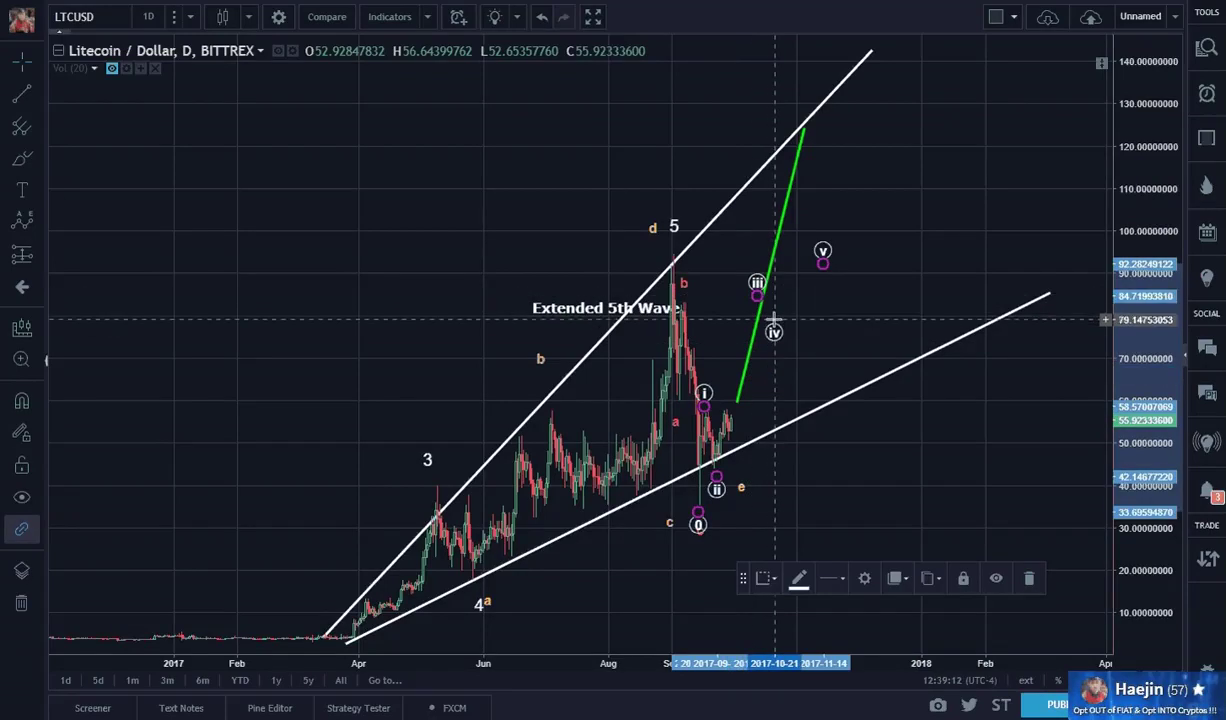
click(813, 271)
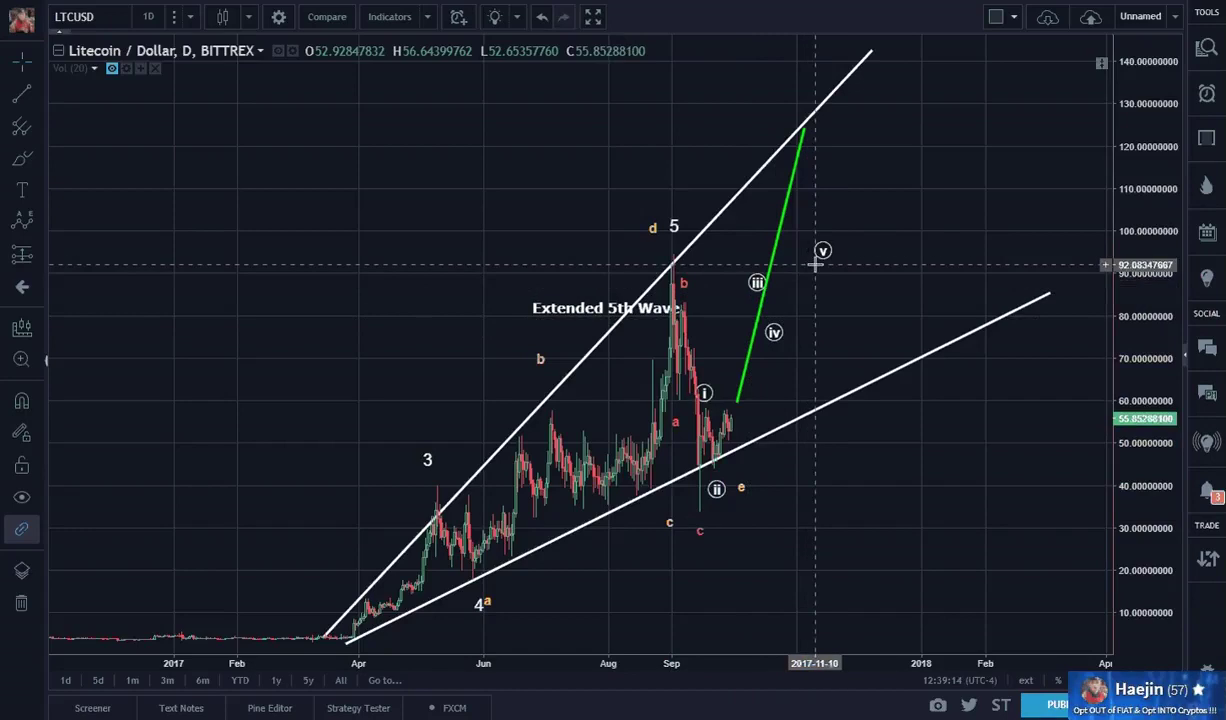
drag(818, 258, 795, 128)
click(945, 427)
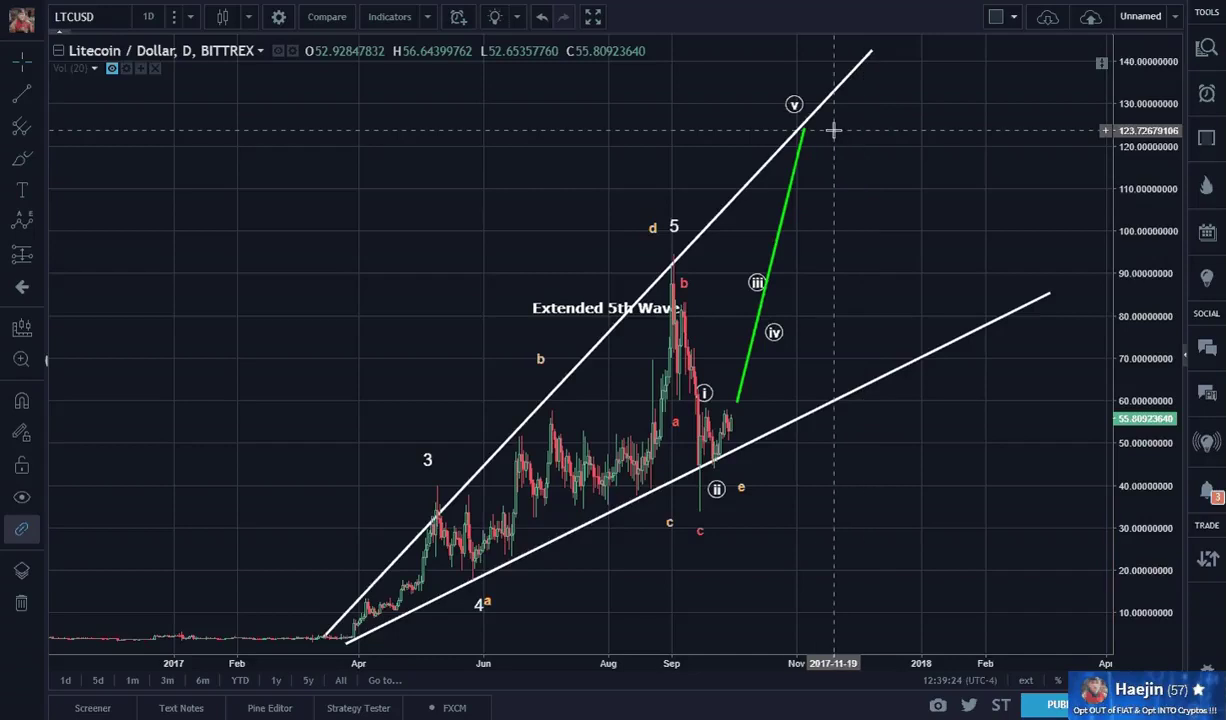
Shift the green projection line's upper end to about 128 and wave v to about 132, just above the upper trend line
drag(805, 128, 812, 90)
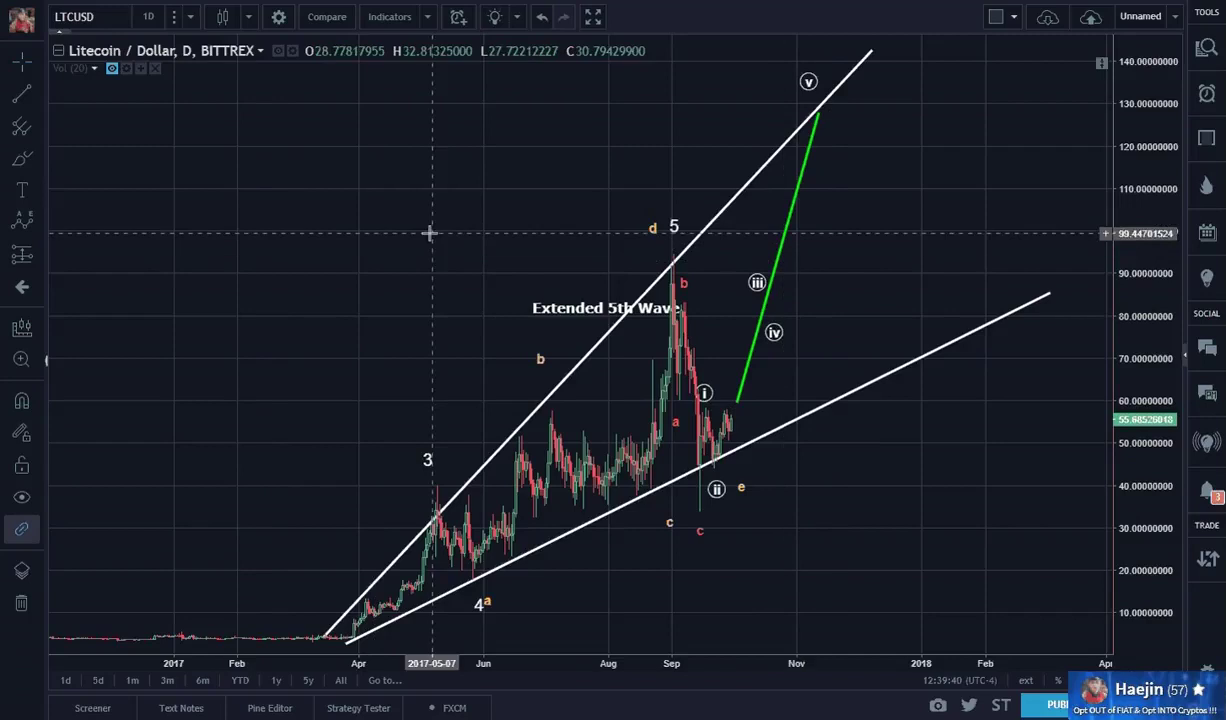
Set the green projection line's upper end on the upper trend line at about 127 on November 8, 2017
scroll(310, 241, down, 5)
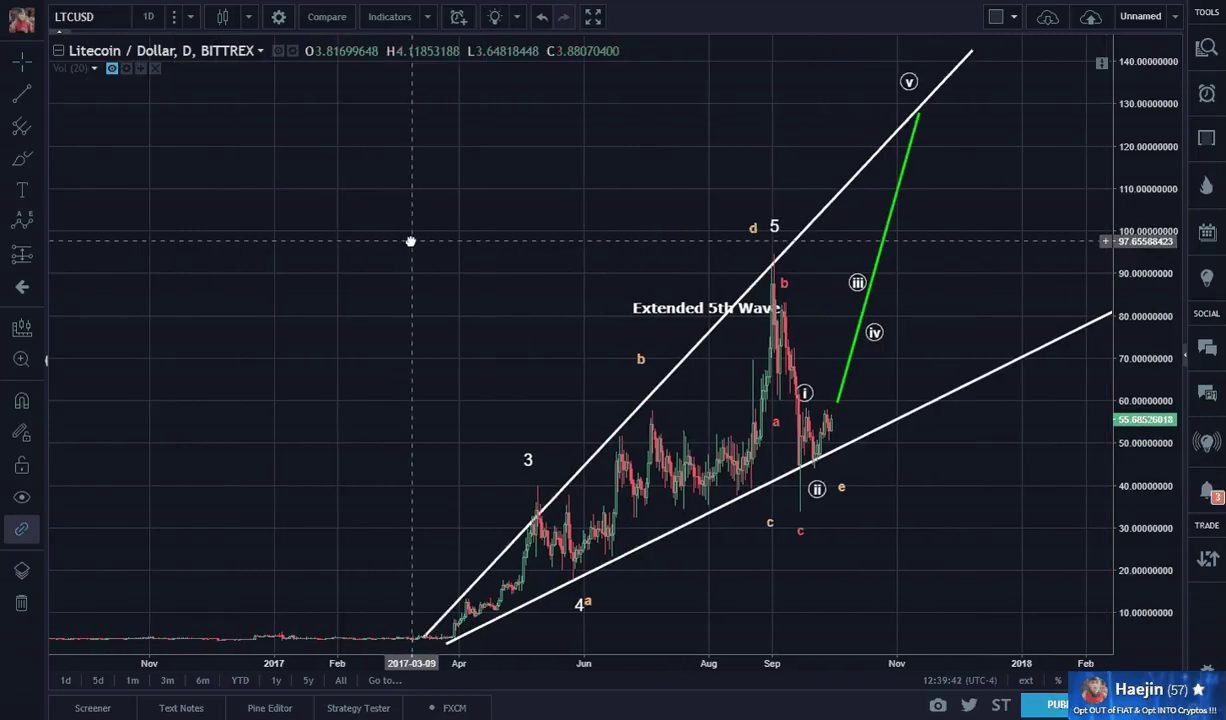
scroll(404, 247, down, 4)
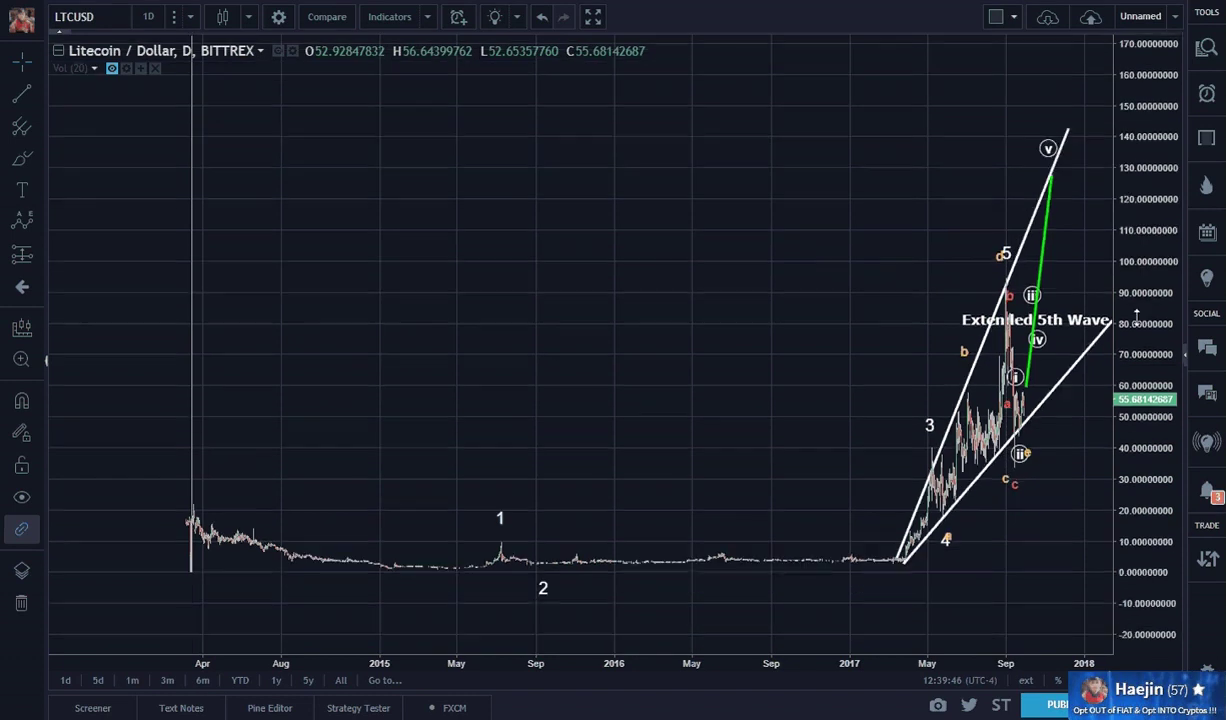
drag(705, 378, 590, 430)
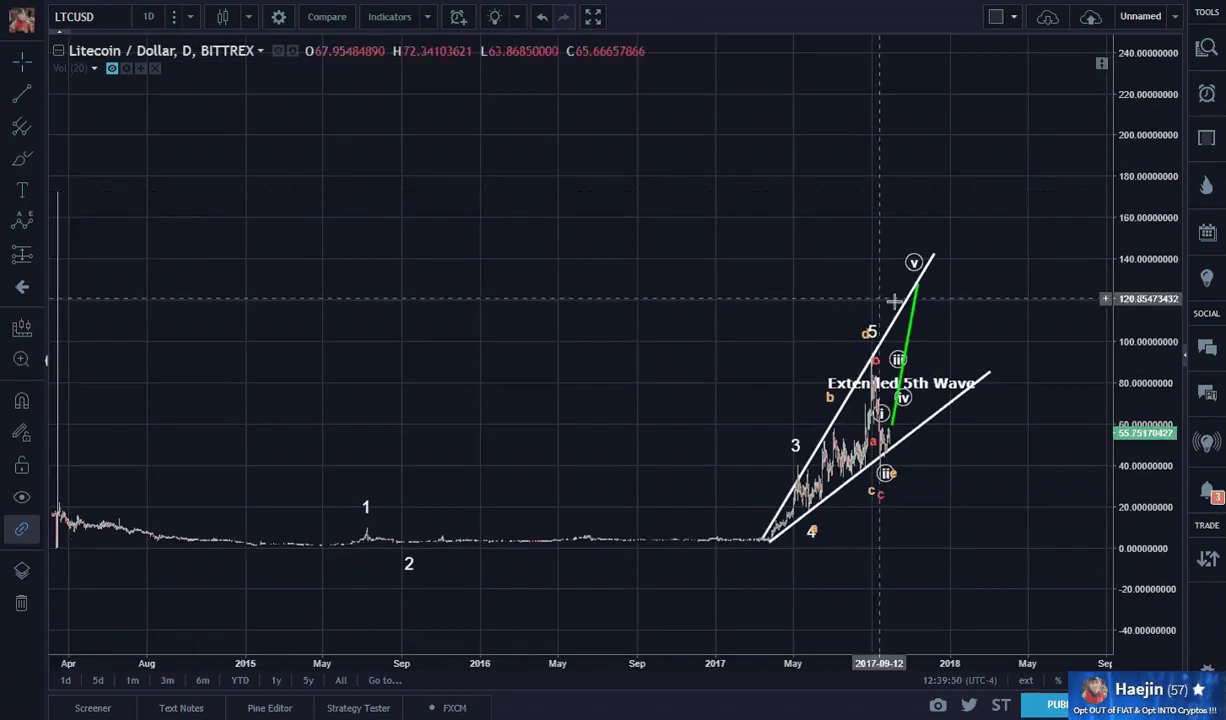
click(908, 265)
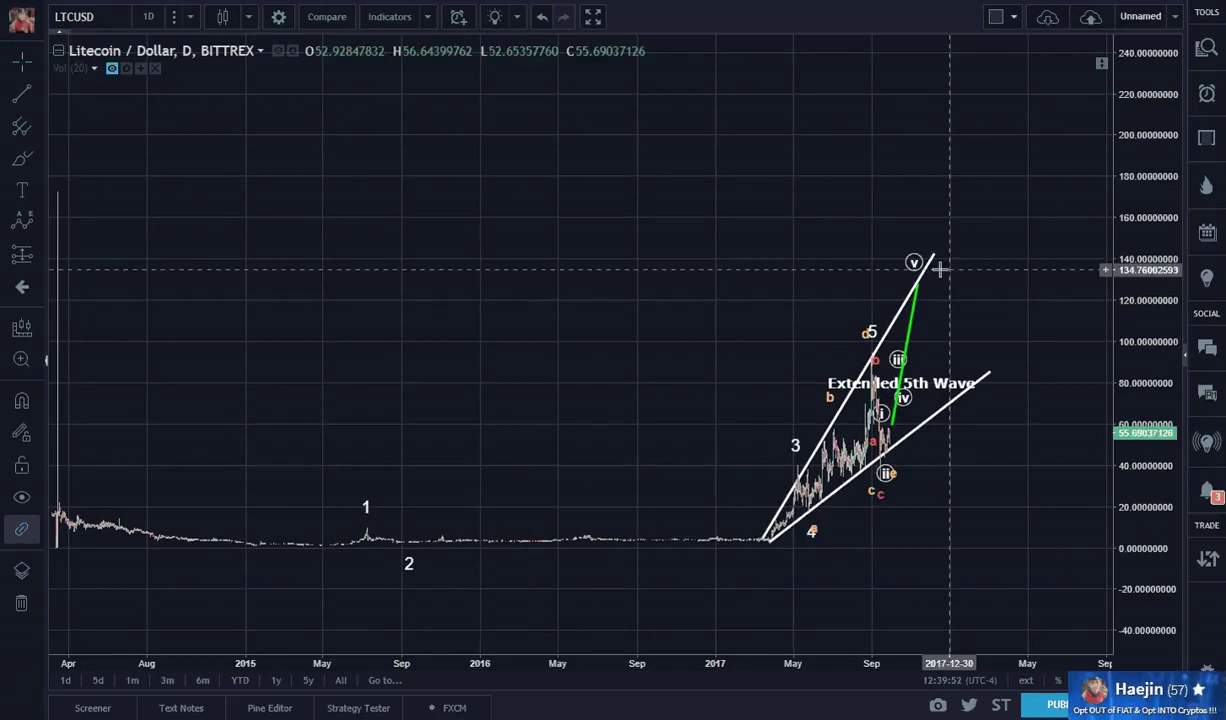
click(918, 283)
mouse_move(918, 283)
mouse_down()
mouse_move(914, 213)
mouse_move(914, 286)
mouse_up()
scroll(965, 320, up, 5)
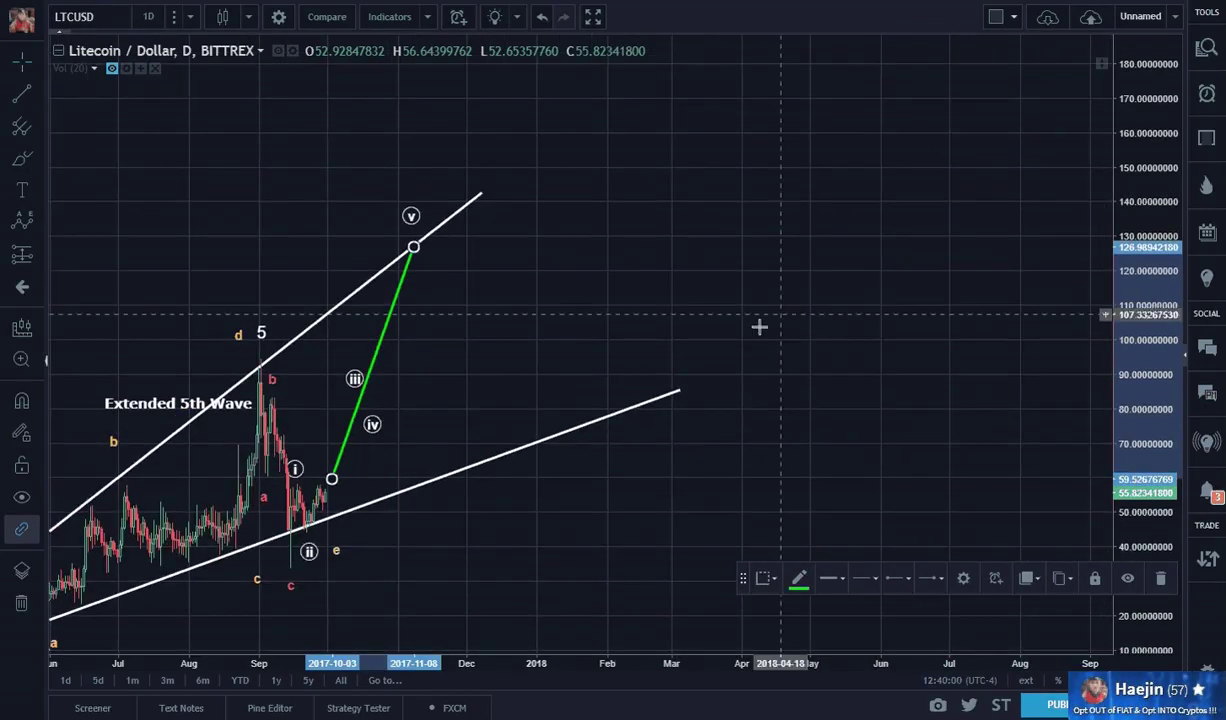
drag(758, 326, 922, 301)
drag(886, 500, 865, 424)
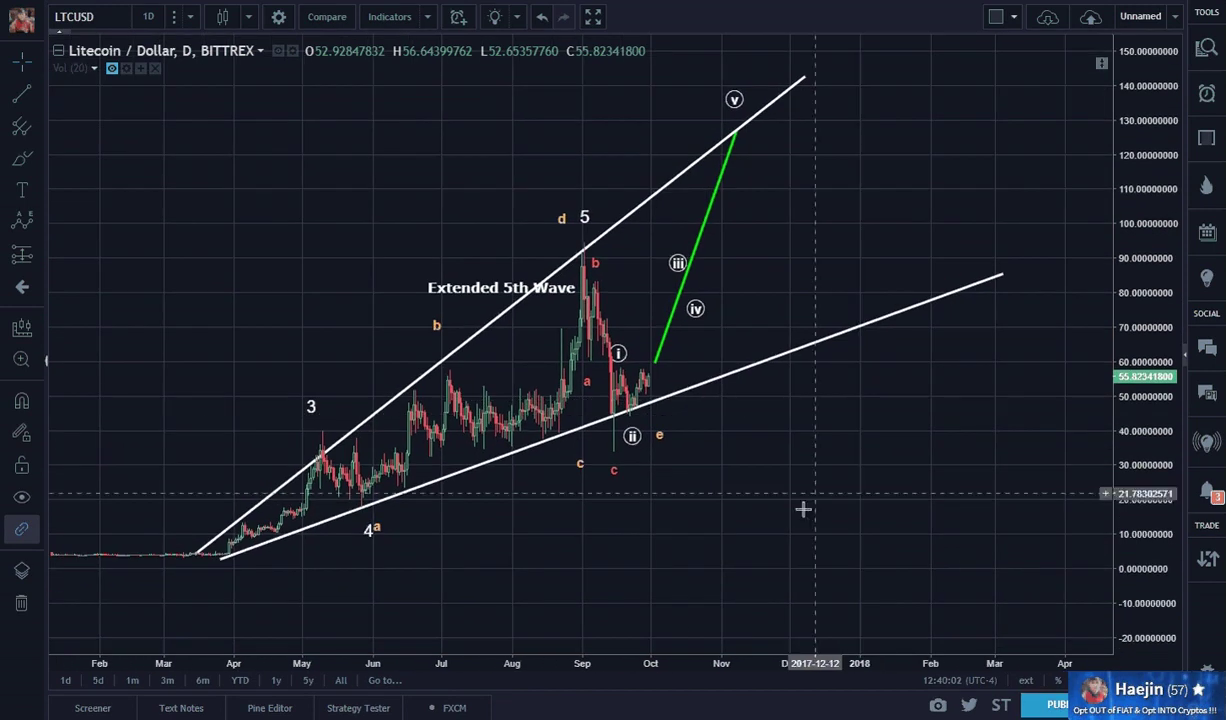
Extend the upper trend line to about 154.7 on December 29, 2017, and move the green projection line's upper end to about 145 in mid-December
click(735, 140)
click(735, 143)
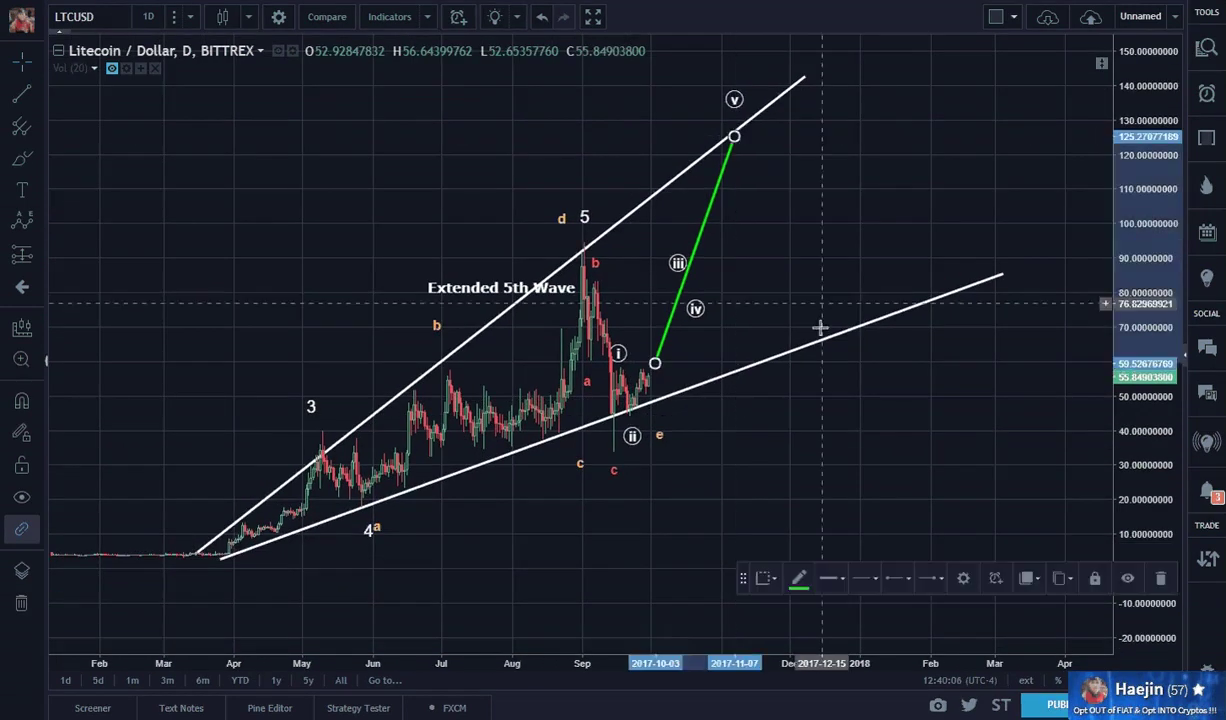
drag(734, 140, 818, 90)
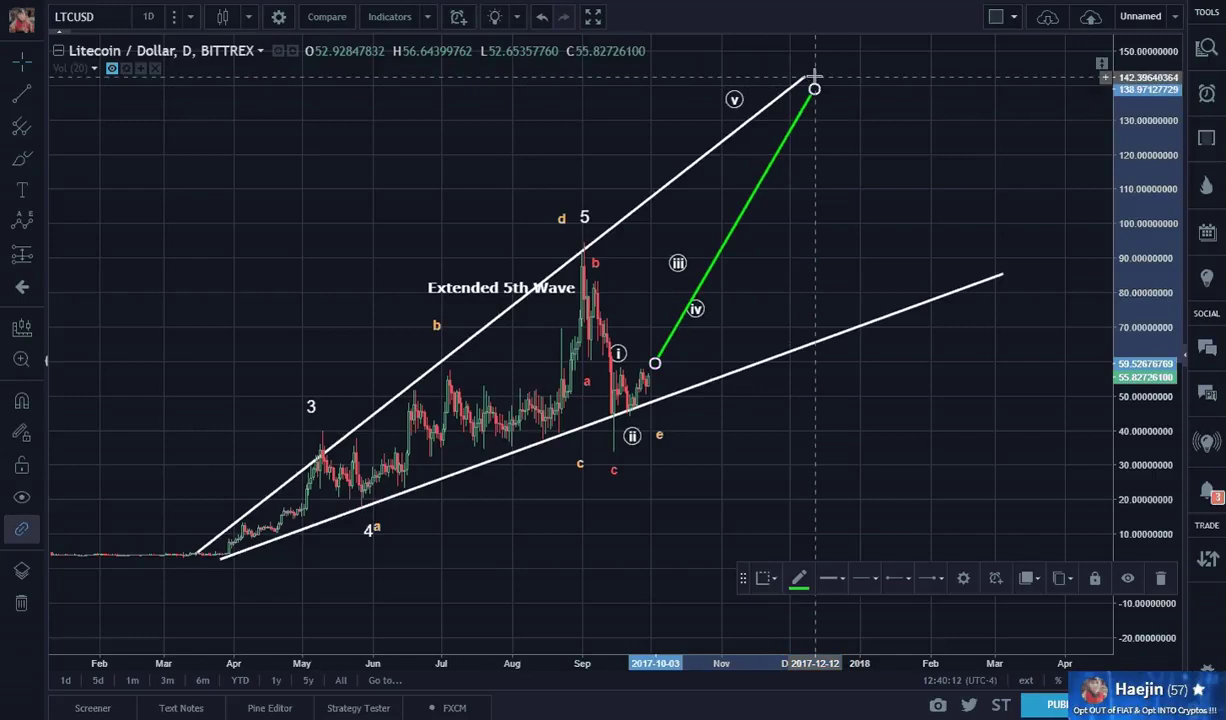
drag(806, 77, 850, 36)
drag(816, 92, 815, 70)
click(1010, 502)
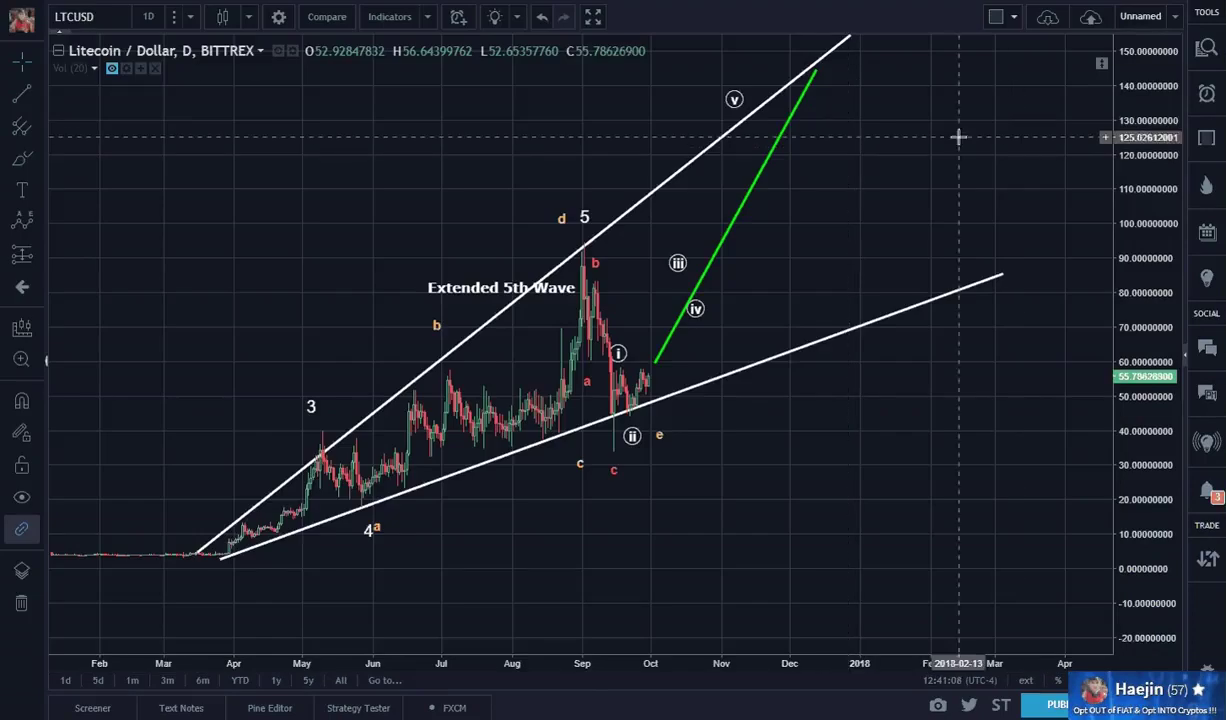
Extend the upper trend line to about 180 in February 2018 and set the green projection line's upper end just below it at about 172.6
click(817, 73)
drag(817, 73, 920, 50)
drag(1073, 150, 999, 289)
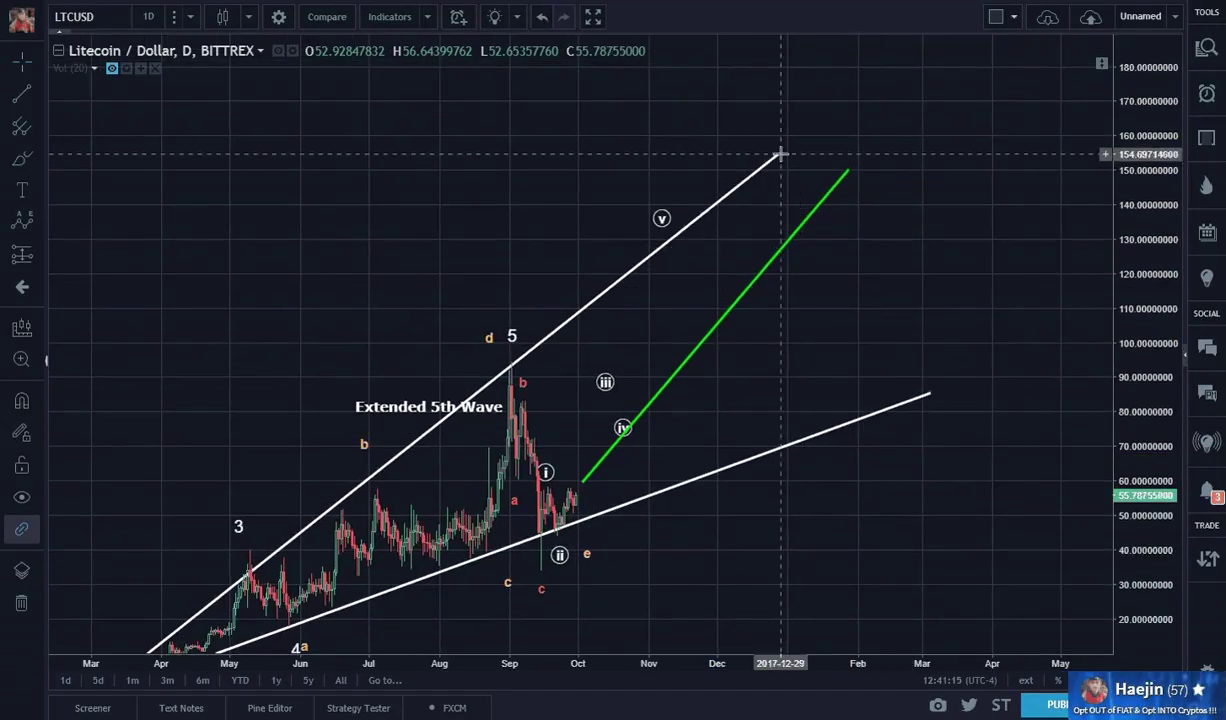
drag(845, 166, 882, 120)
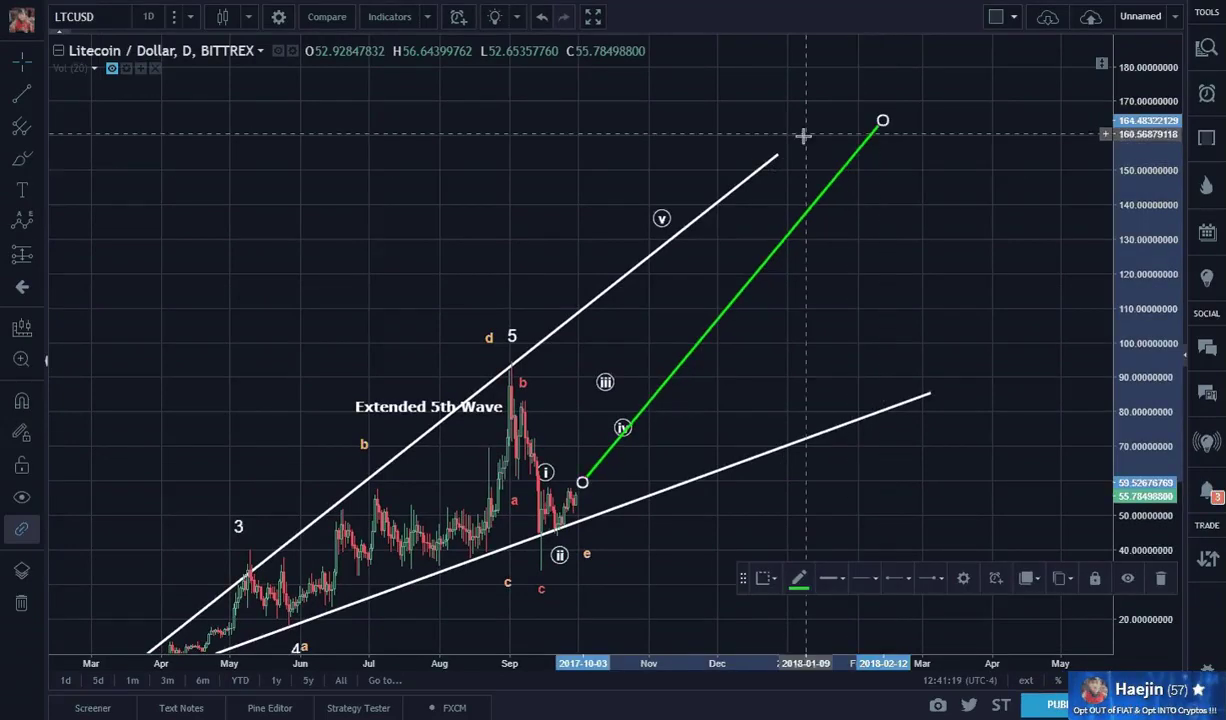
drag(777, 158, 882, 68)
drag(881, 120, 876, 91)
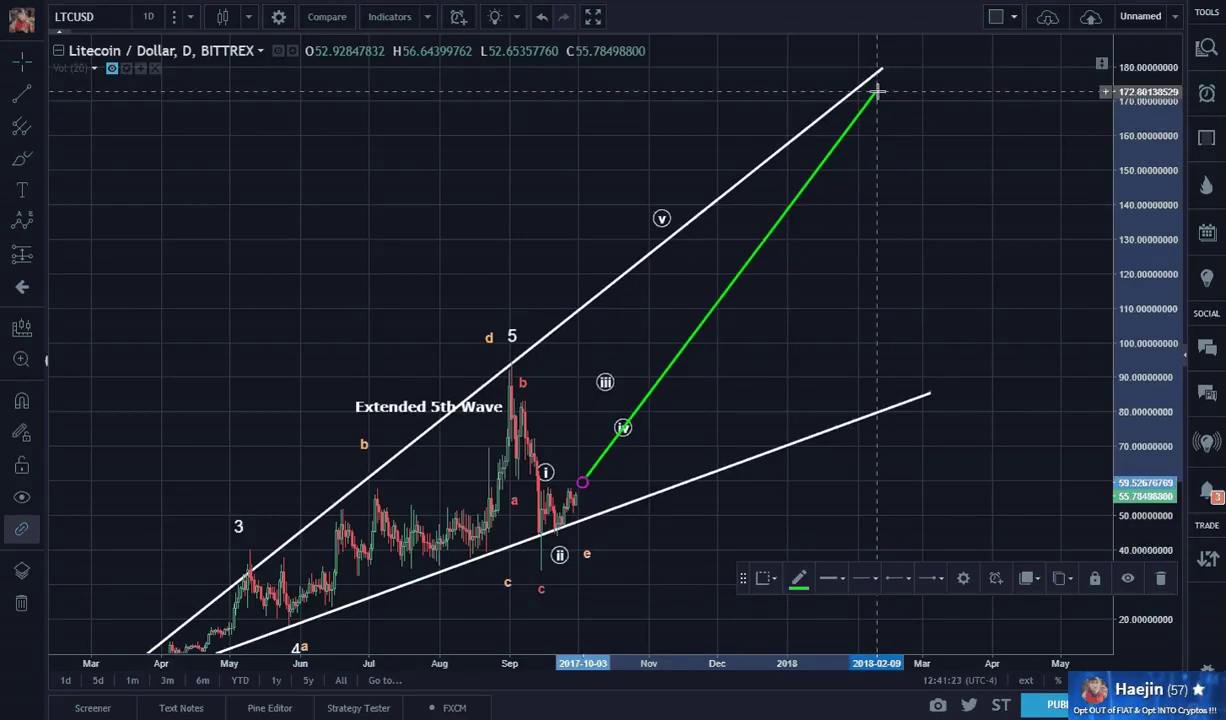
click(963, 132)
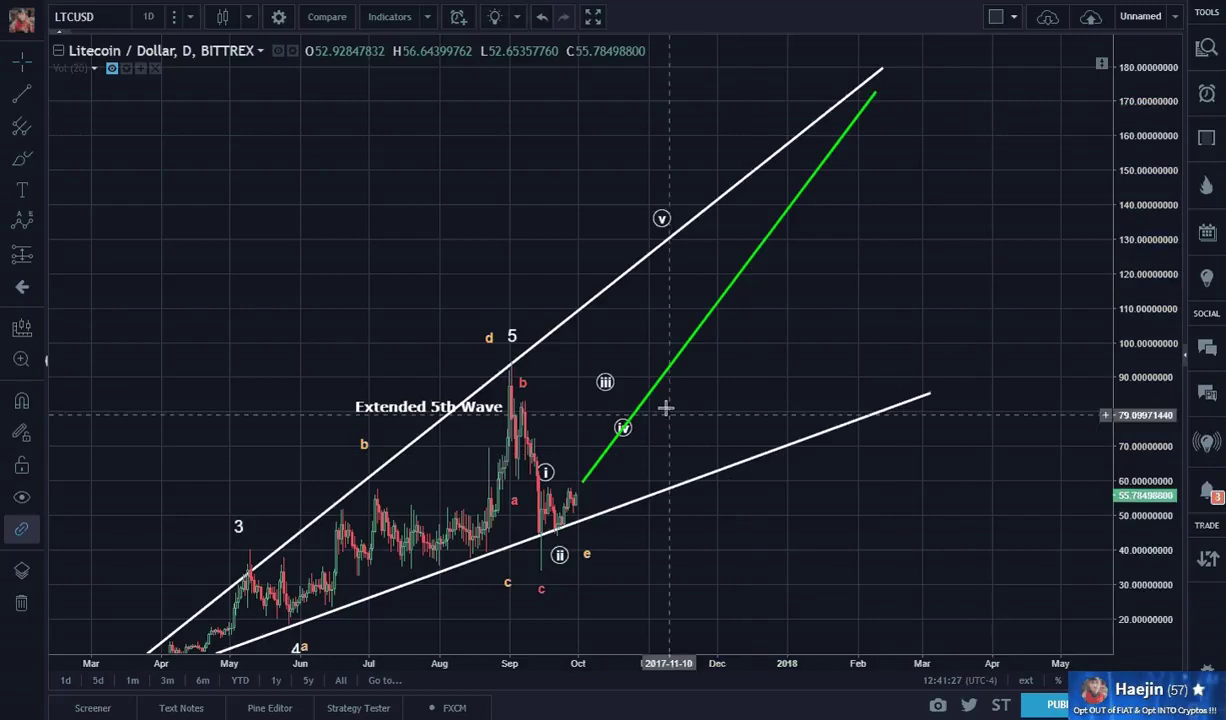
Replace the projected Minute impulse count with a new one from about 31.6 at the September low through 104.3, 86.9, 139.8 and 126.1 to 182.3
mouse_move(662, 219)
mouse_down()
mouse_move(838, 72)
mouse_move(709, 250)
mouse_move(653, 364)
mouse_up()
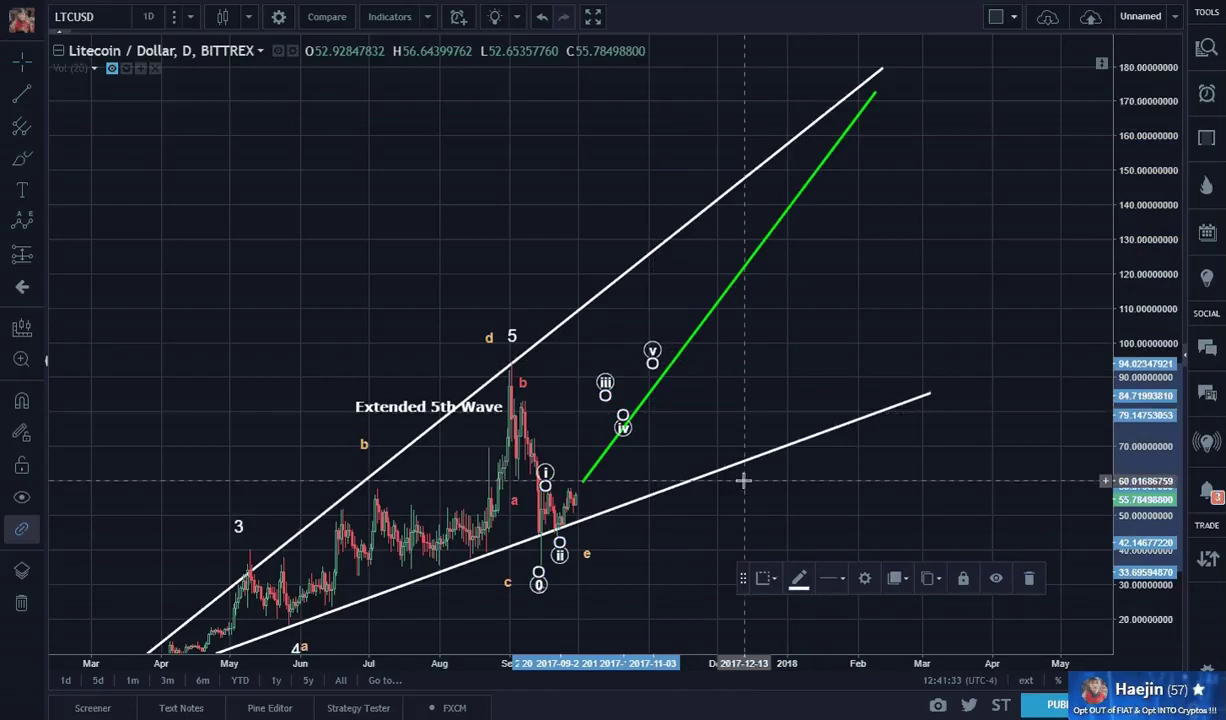
key(Delete)
click(24, 220)
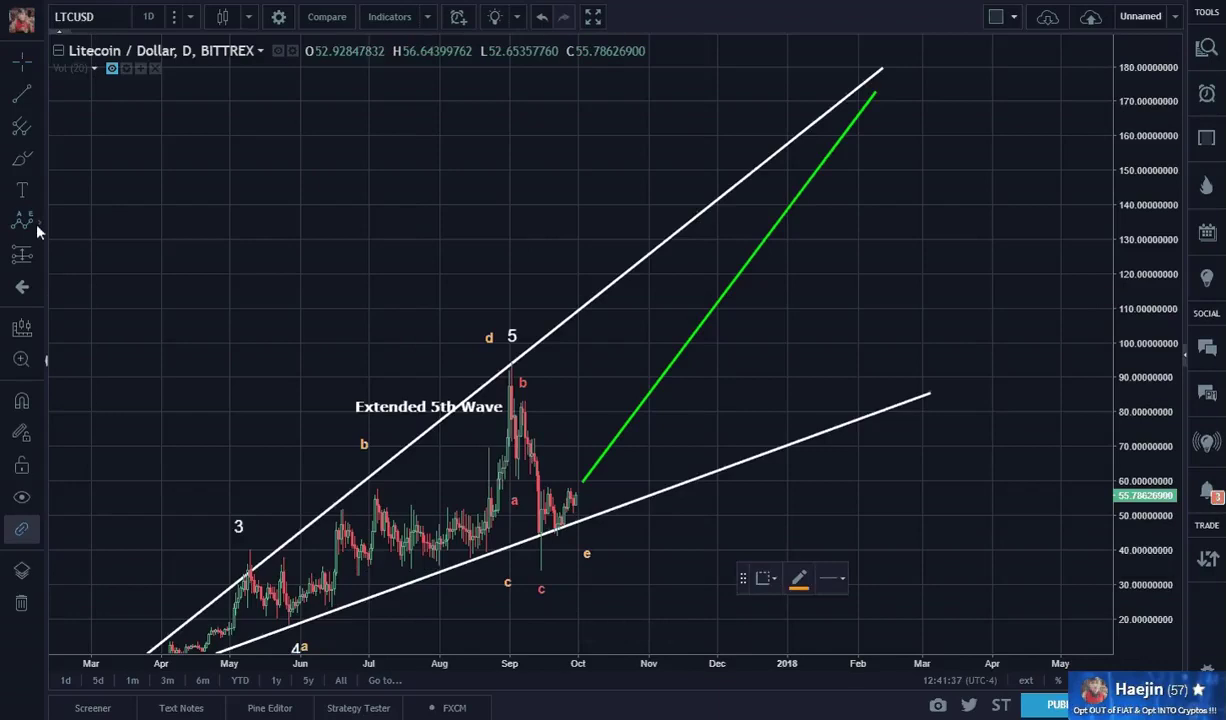
click(34, 216)
click(148, 424)
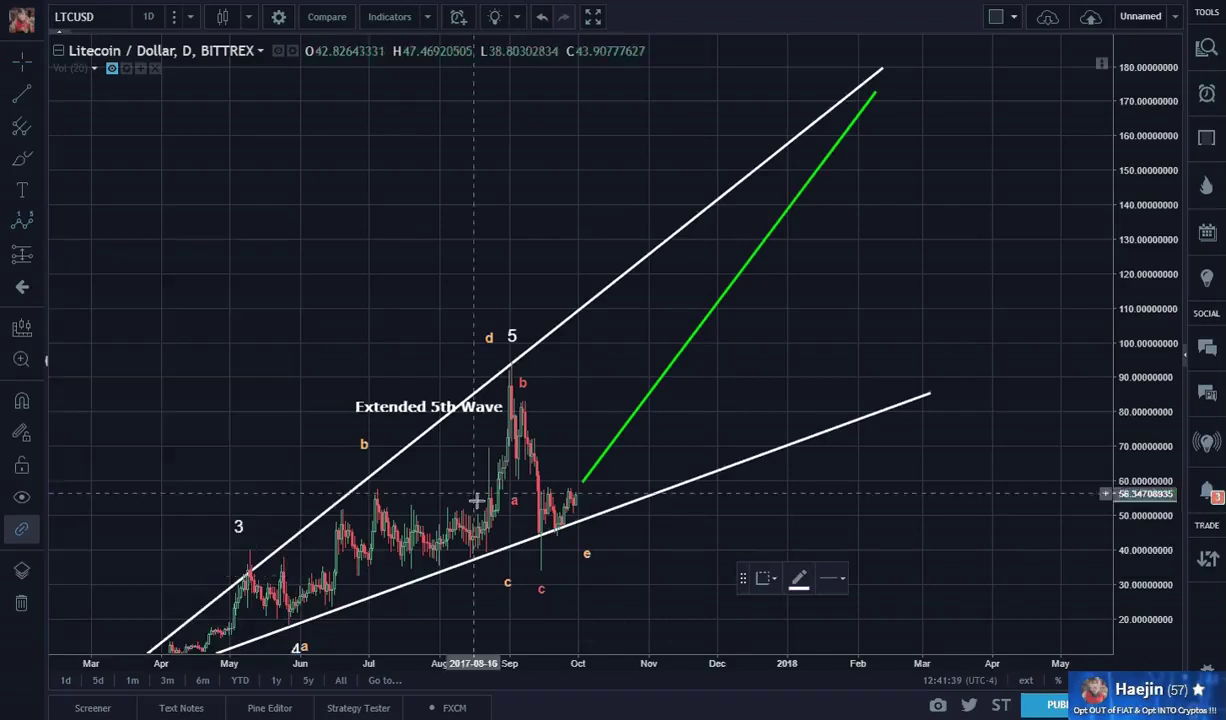
click(537, 590)
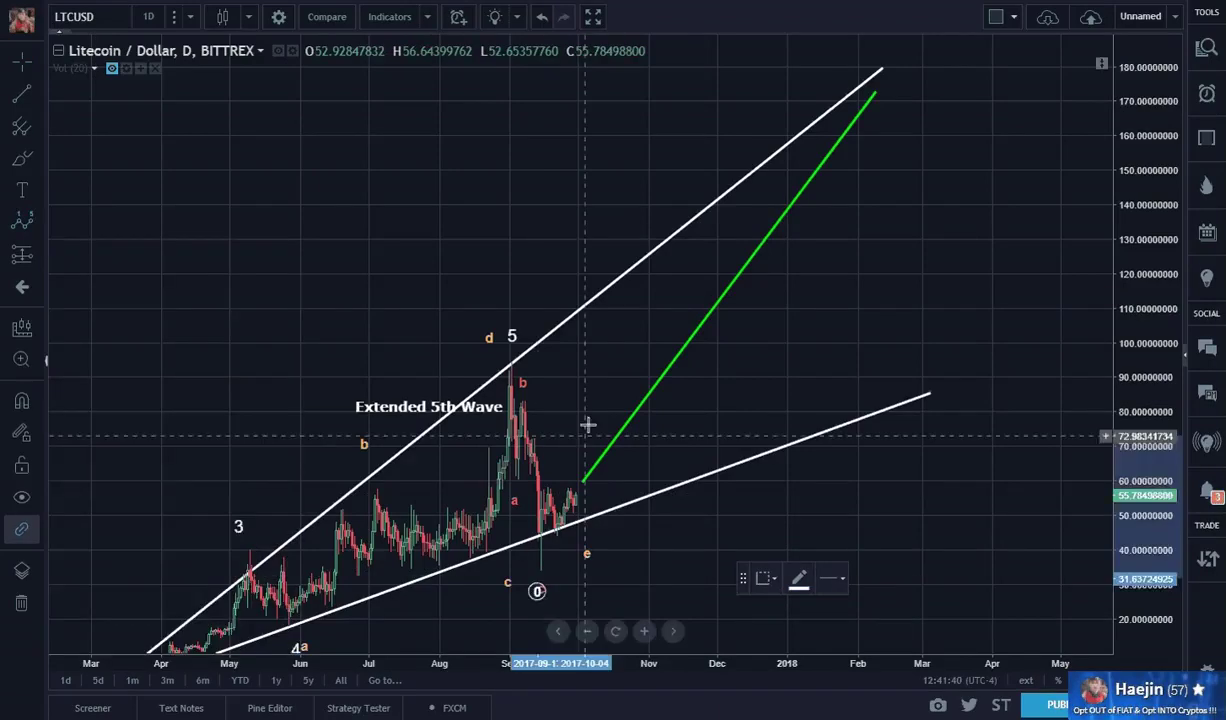
click(666, 327)
click(684, 390)
click(762, 204)
click(785, 258)
click(861, 58)
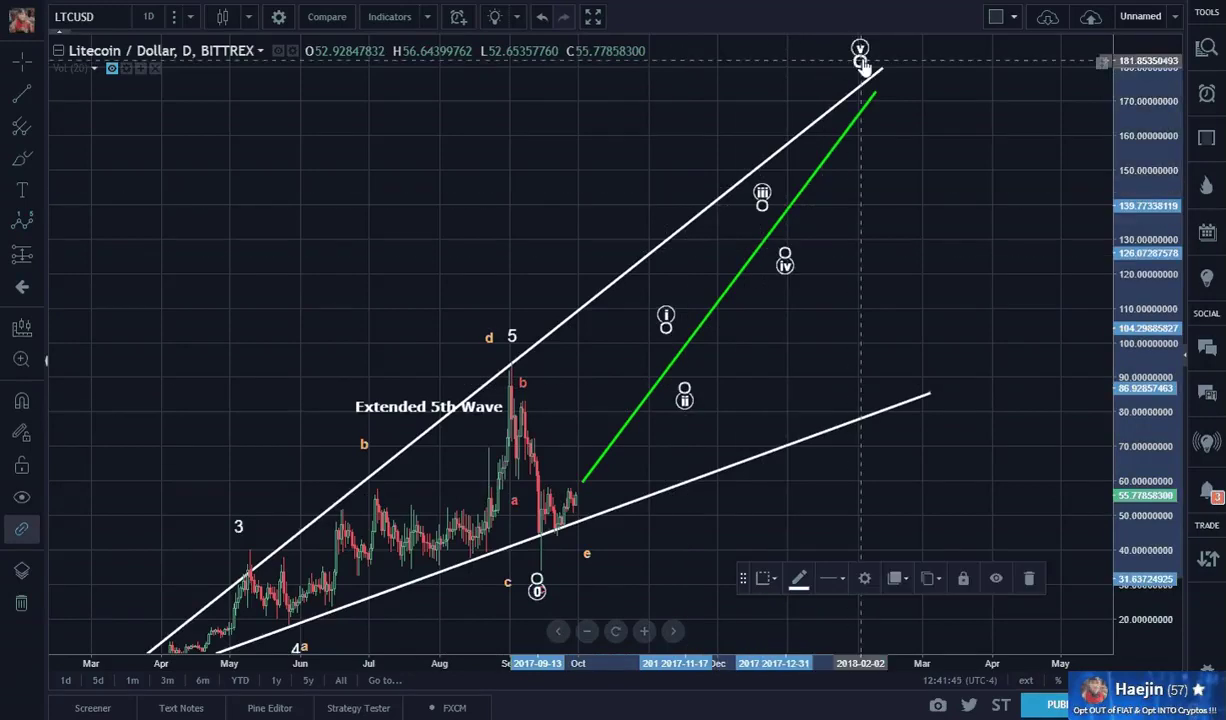
Change the degree of the new projected impulse count to Minor
double_click(656, 376)
click(598, 313)
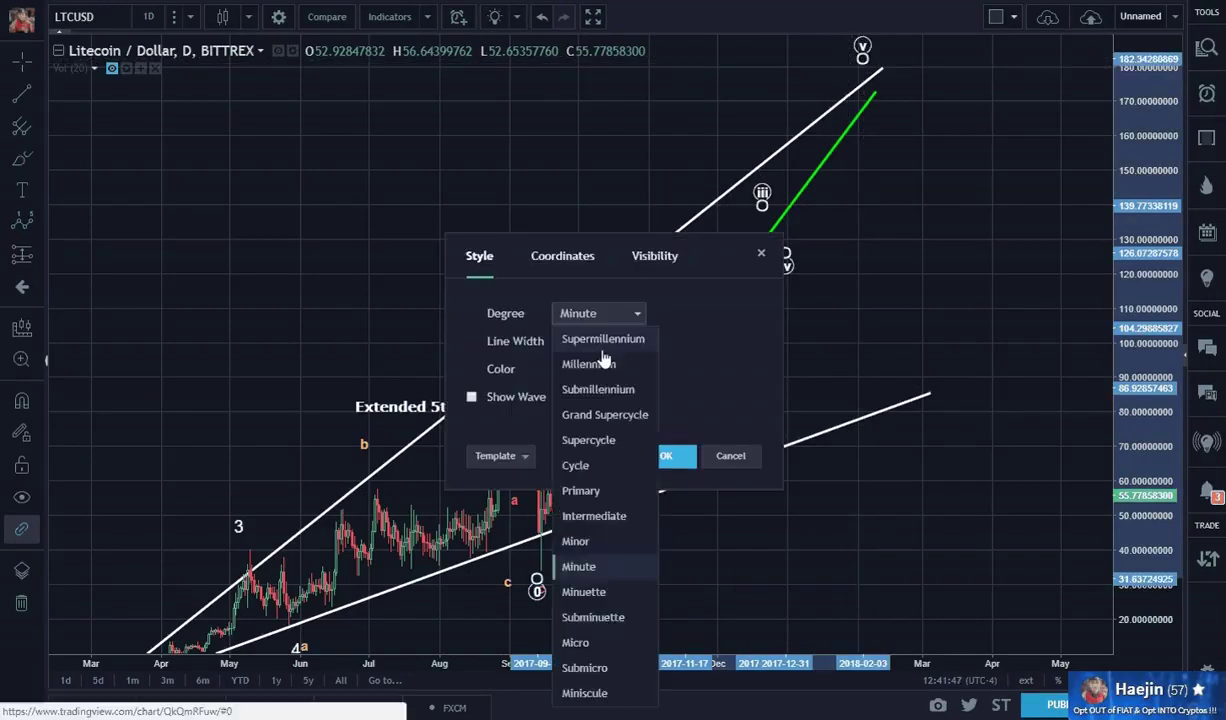
click(578, 543)
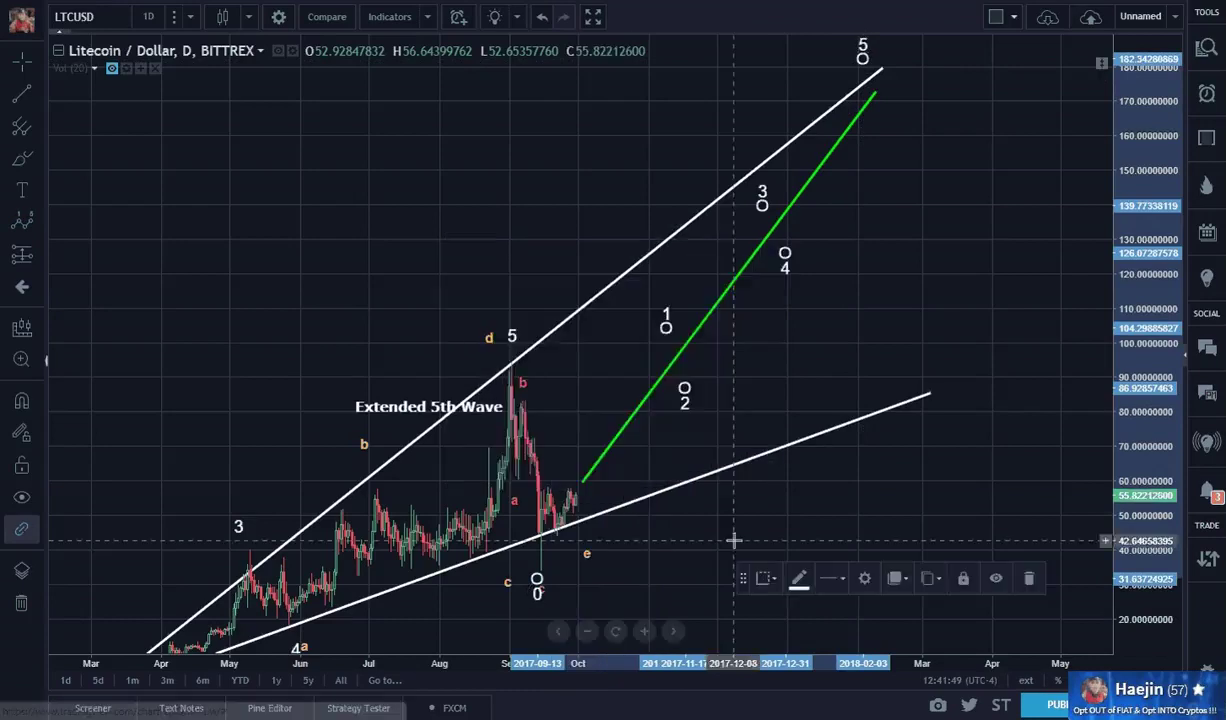